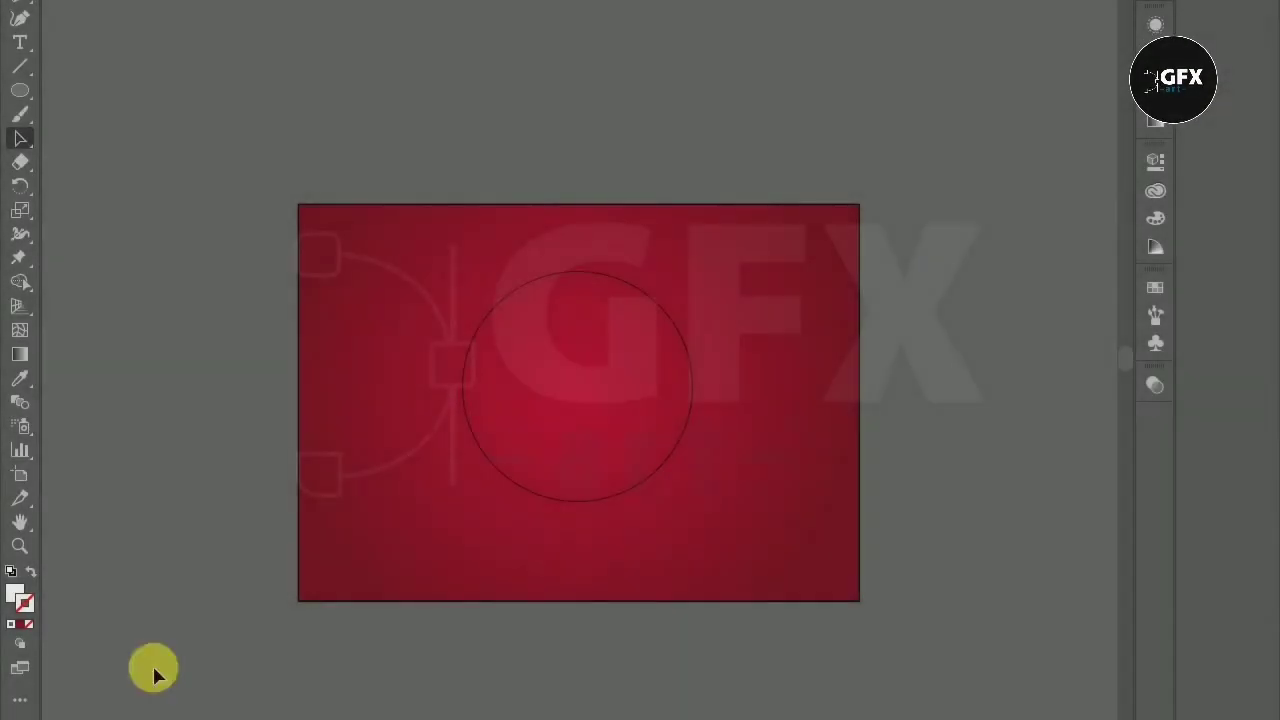
# Step: Zoom in on the artboard's circle guide and switch to the Paintbrush tool
pyautogui.scroll(2, 596, 356)
pyautogui.scroll(1, 610, 360)
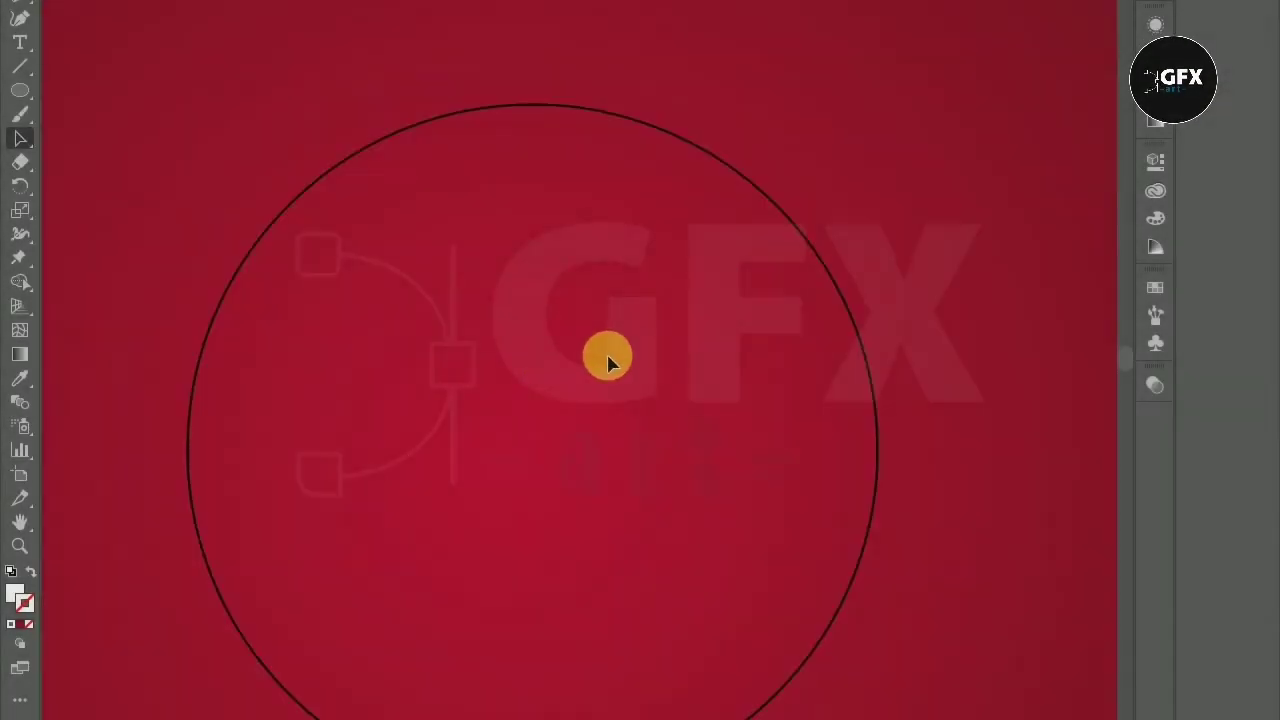
pyautogui.scroll(-2, 610, 468)
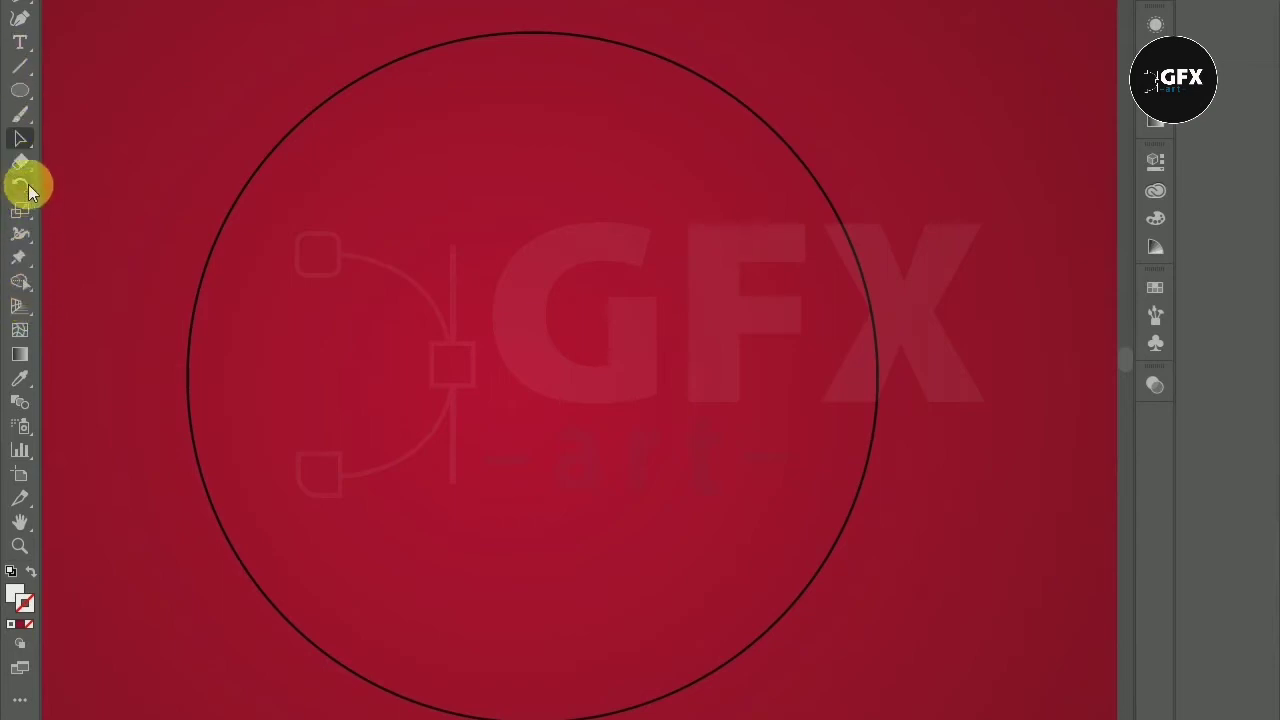
pyautogui.click(21, 116)
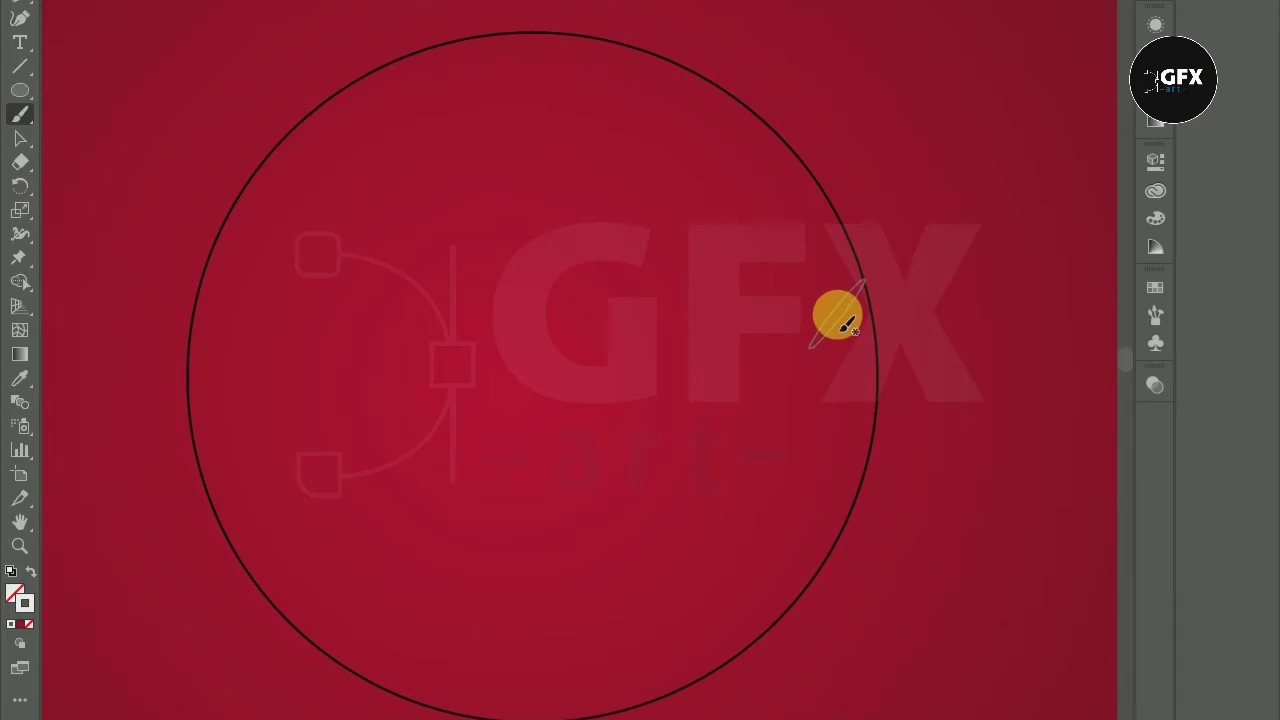
# Step: Paint the first curved white flame stroke down the circle's right side, redrawing it once
pyautogui.moveTo(816, 352)
pyautogui.mouseDown()
pyautogui.moveTo(813, 408)
pyautogui.moveTo(838, 470)
pyautogui.mouseUp()
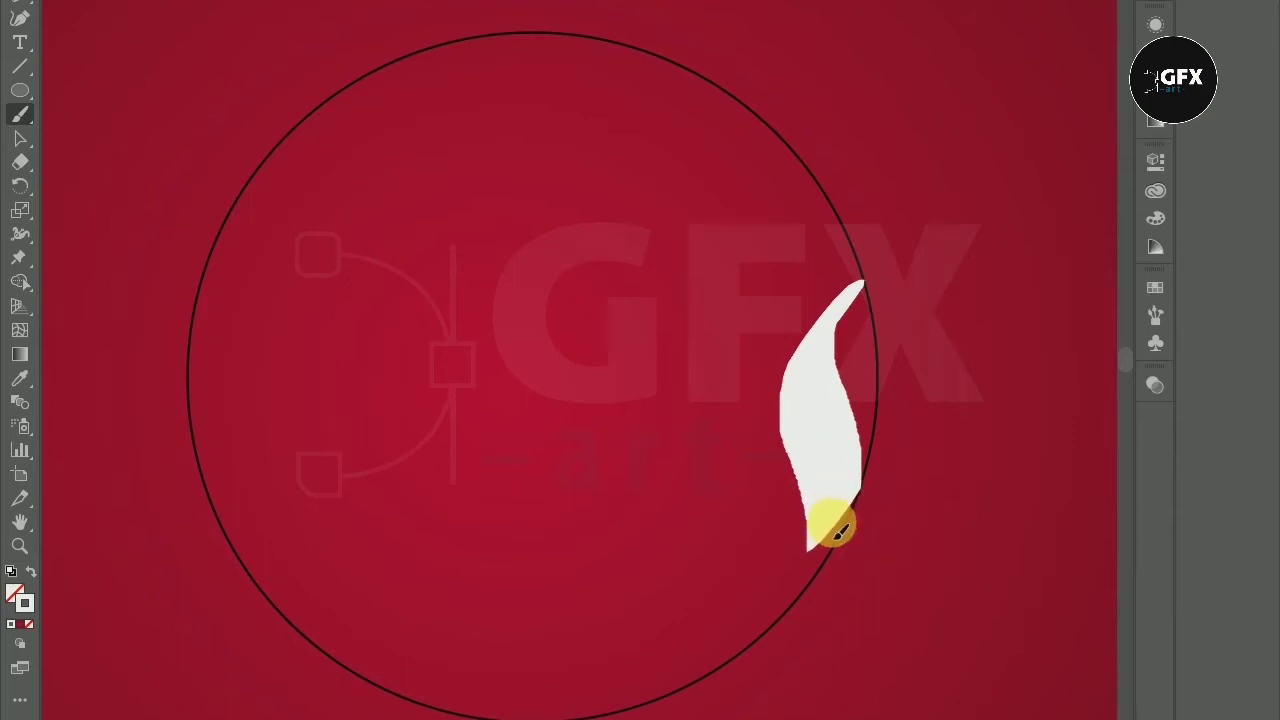
pyautogui.moveTo(818, 563); pyautogui.dragTo(788, 598)
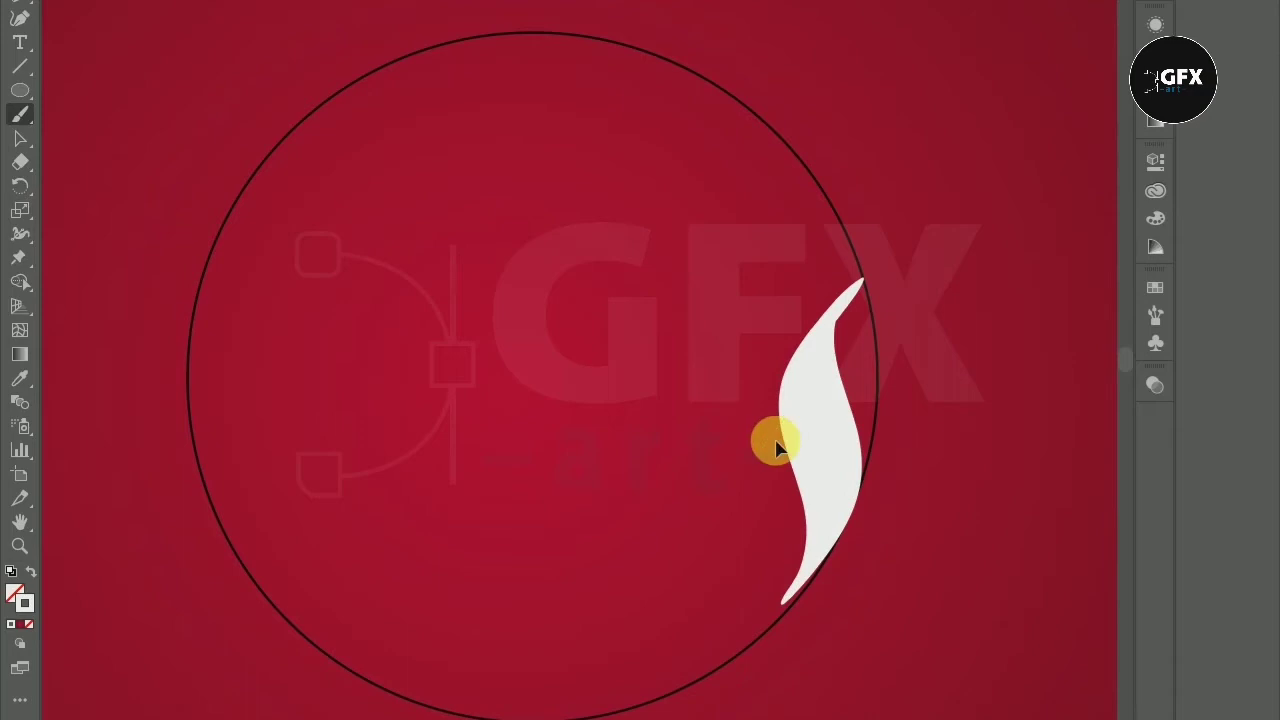
pyautogui.hotkey('ctrl', 'z')
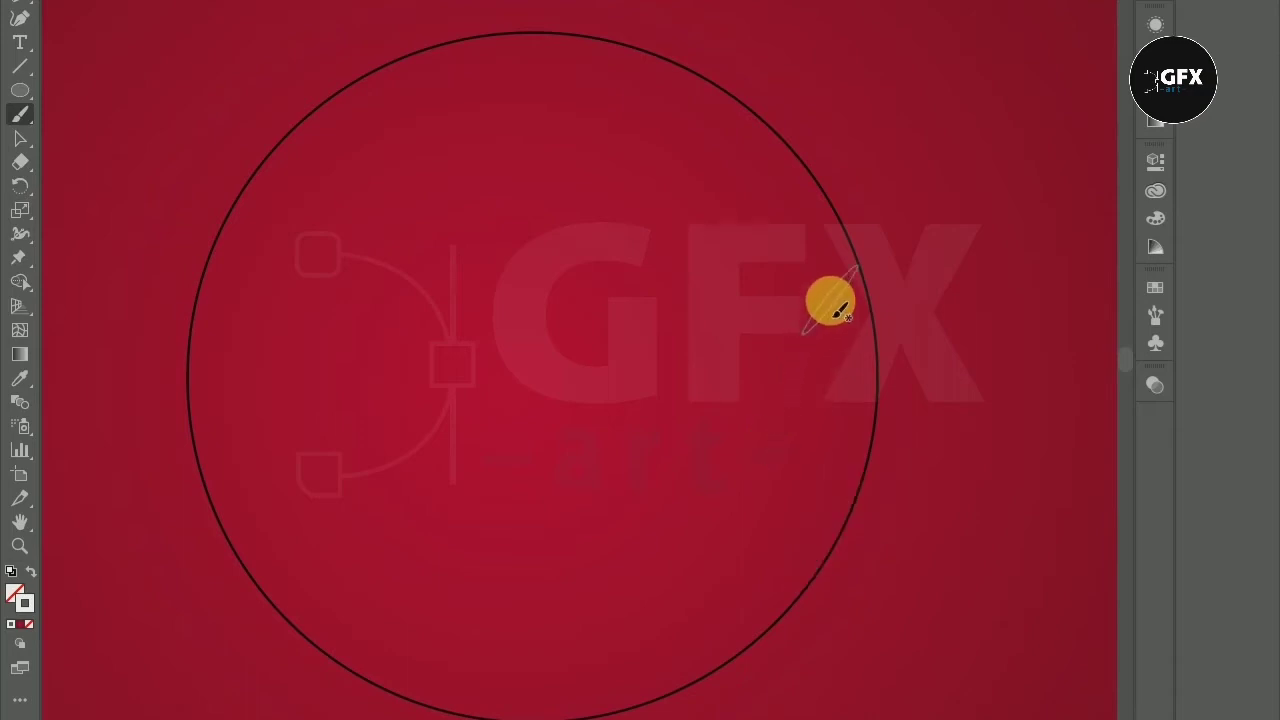
pyautogui.moveTo(837, 311)
pyautogui.mouseDown()
pyautogui.moveTo(817, 424)
pyautogui.moveTo(841, 540)
pyautogui.moveTo(836, 555)
pyautogui.moveTo(814, 466)
pyautogui.moveTo(786, 537)
pyautogui.moveTo(802, 587)
pyautogui.moveTo(790, 600)
pyautogui.mouseUp()
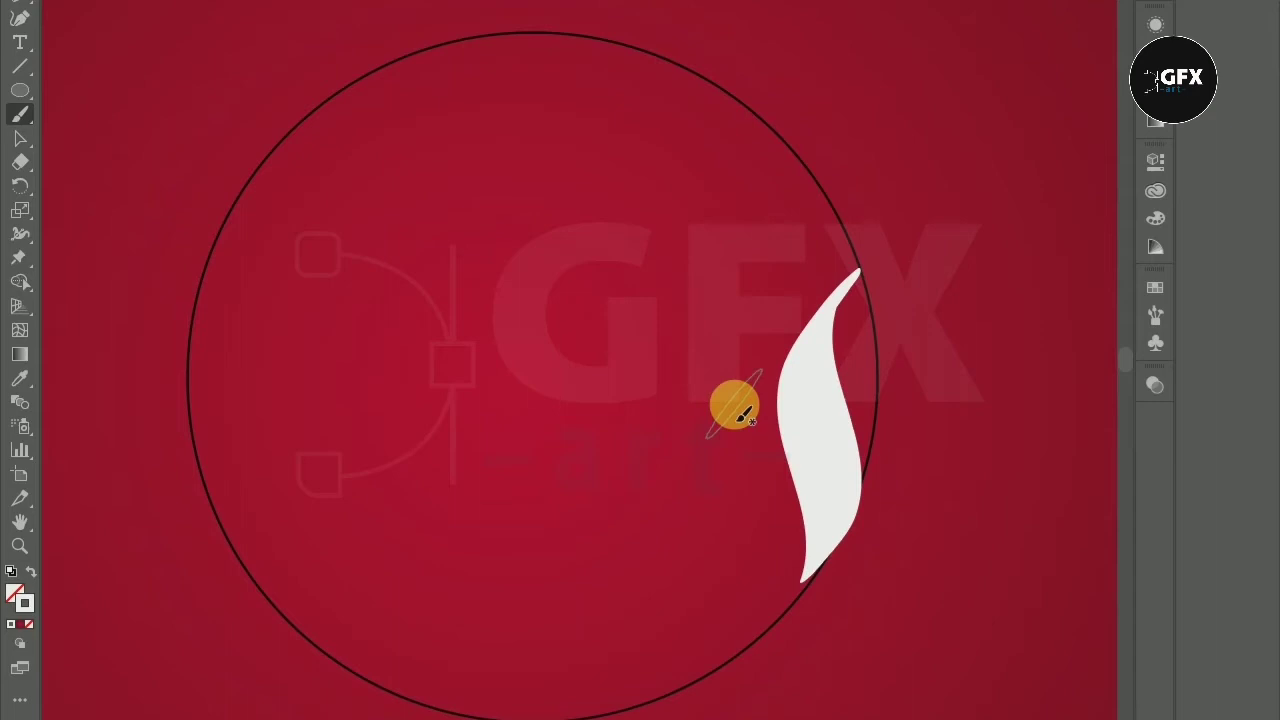
# Step: Add a second flame stroke to the left and a long curve along the circle's lower-left edge
pyautogui.moveTo(722, 437)
pyautogui.mouseDown()
pyautogui.moveTo(734, 517)
pyautogui.moveTo(787, 624)
pyautogui.moveTo(729, 660)
pyautogui.moveTo(752, 671)
pyautogui.moveTo(756, 658)
pyautogui.moveTo(689, 654)
pyautogui.moveTo(643, 583)
pyautogui.mouseUp()
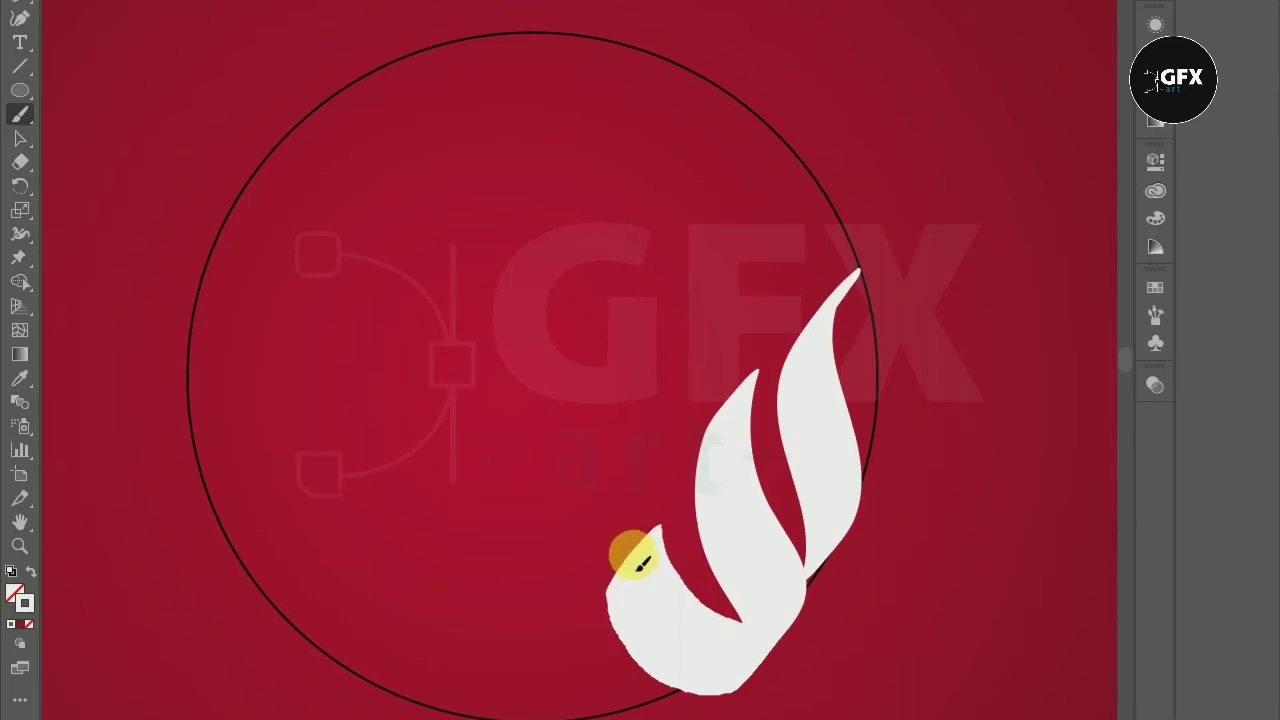
pyautogui.moveTo(650, 530); pyautogui.dragTo(664, 492)
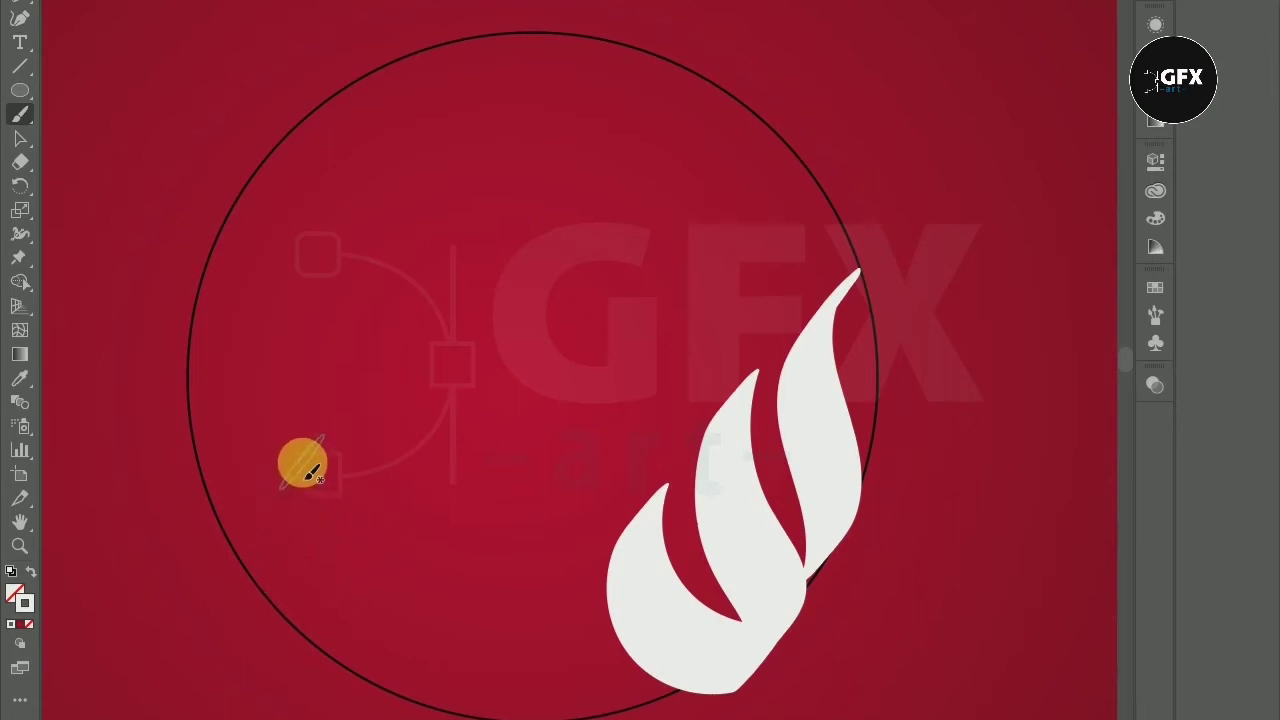
pyautogui.moveTo(285, 528)
pyautogui.mouseDown()
pyautogui.moveTo(280, 551)
pyautogui.moveTo(320, 620)
pyautogui.moveTo(409, 671)
pyautogui.moveTo(503, 686)
pyautogui.moveTo(560, 672)
pyautogui.moveTo(640, 622)
pyautogui.mouseUp()
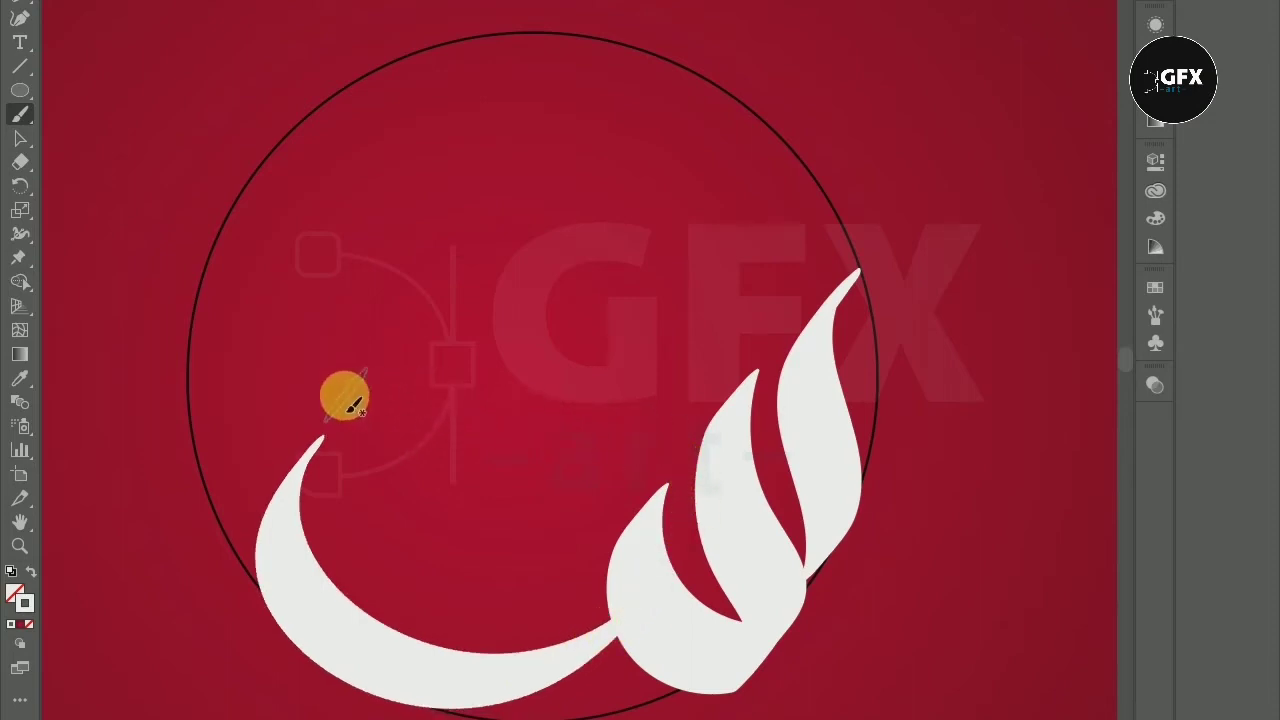
# Step: Zoom out and paint a tall S-shaped white stroke left of the circle
pyautogui.scroll(-1, 207, 378)
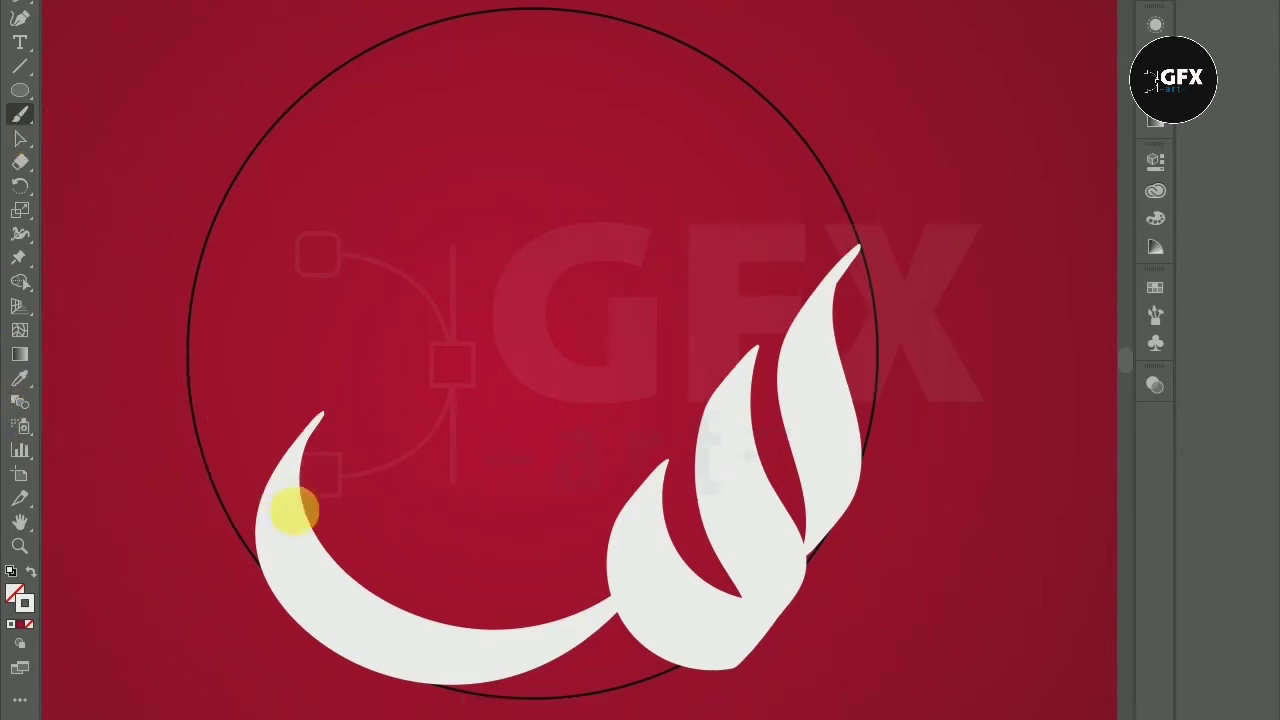
pyautogui.scroll(-2, 251, 331)
pyautogui.hscroll(-2, 295, 365)
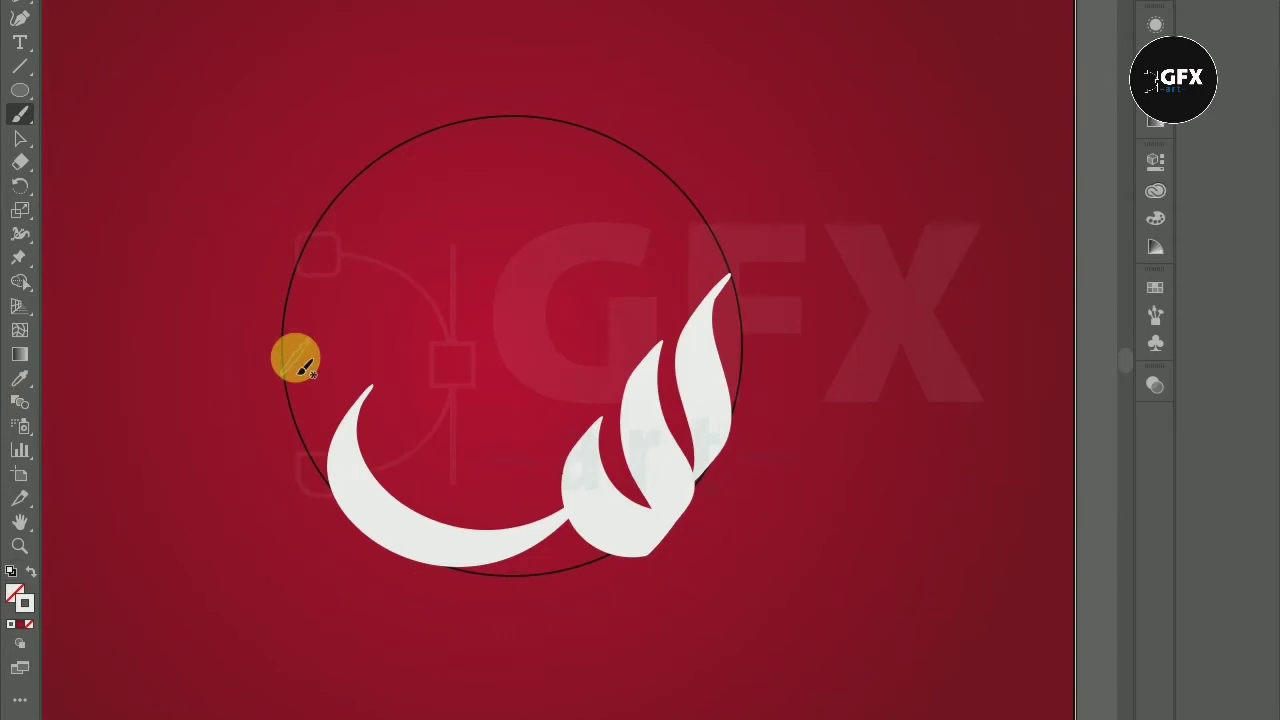
pyautogui.hscroll(-1, 231, 343)
pyautogui.hscroll(-1, 235, 340)
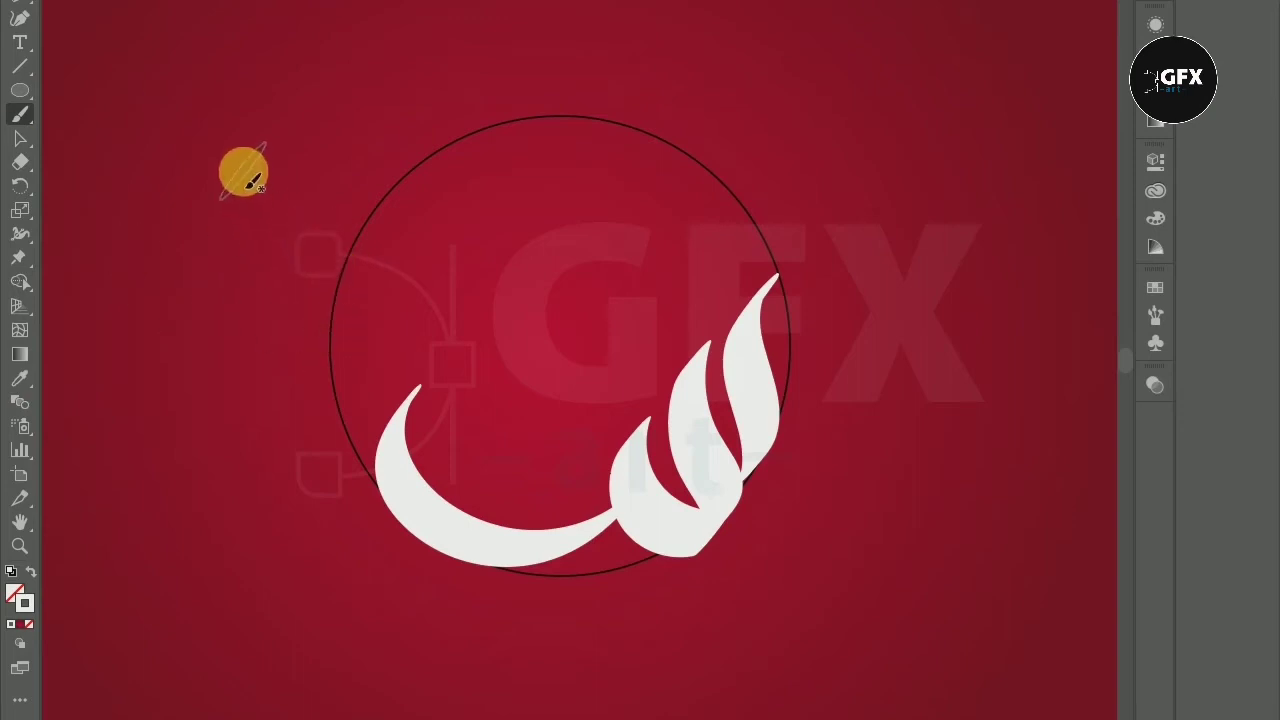
pyautogui.moveTo(240, 186)
pyautogui.mouseDown()
pyautogui.moveTo(206, 217)
pyautogui.moveTo(200, 274)
pyautogui.moveTo(300, 491)
pyautogui.moveTo(313, 543)
pyautogui.moveTo(293, 598)
pyautogui.mouseUp()
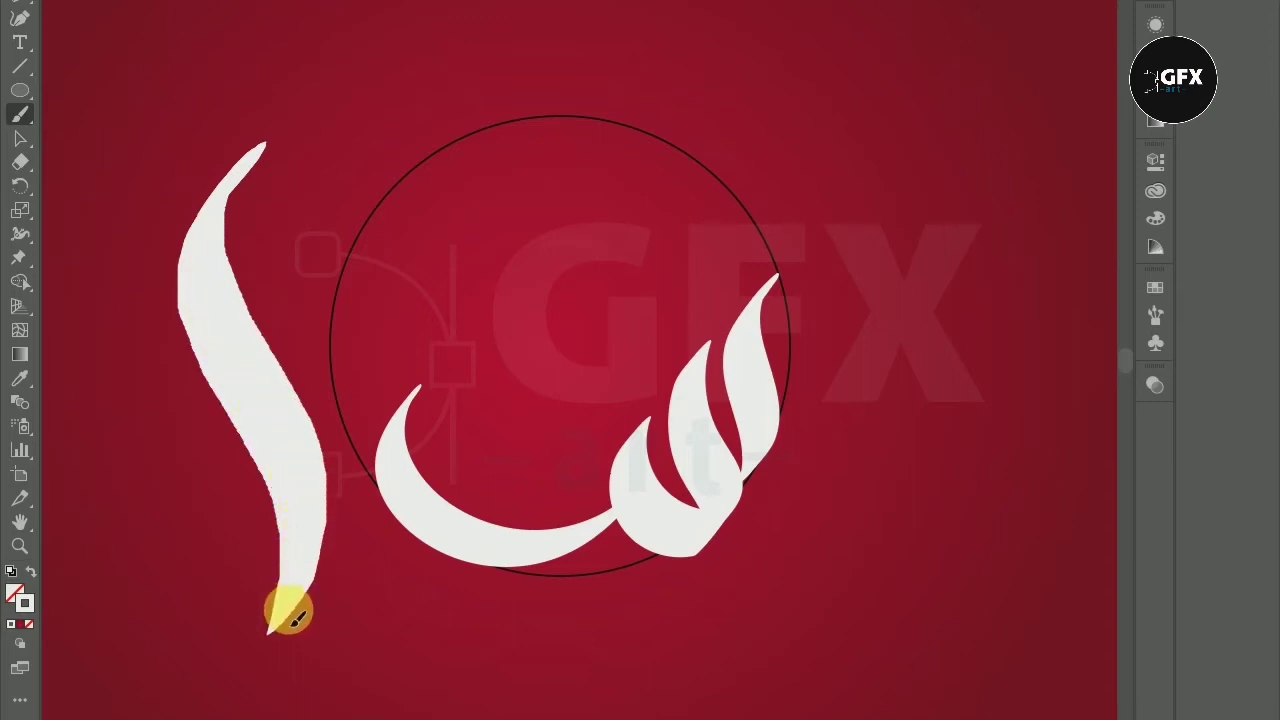
pyautogui.moveTo(276, 641); pyautogui.dragTo(277, 657)
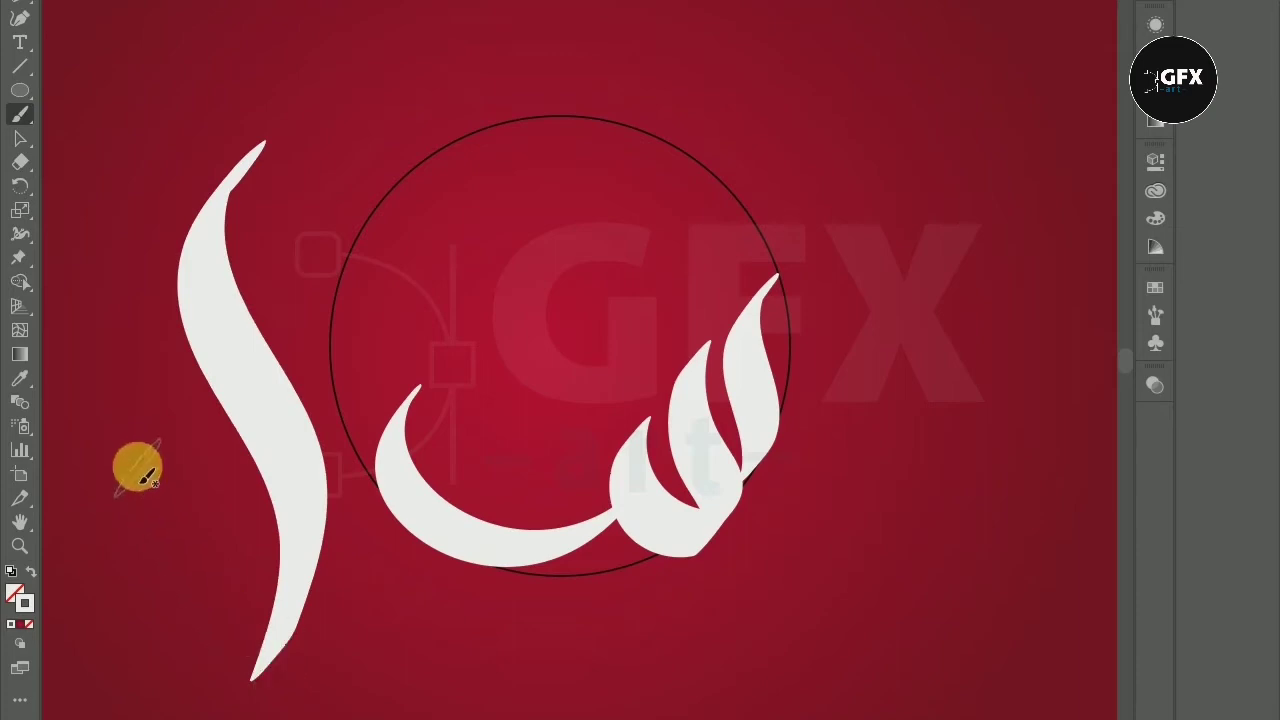
# Step: Replace the S stroke with a cleaner redrawn one and select it with Direct Selection
pyautogui.press('Delete')
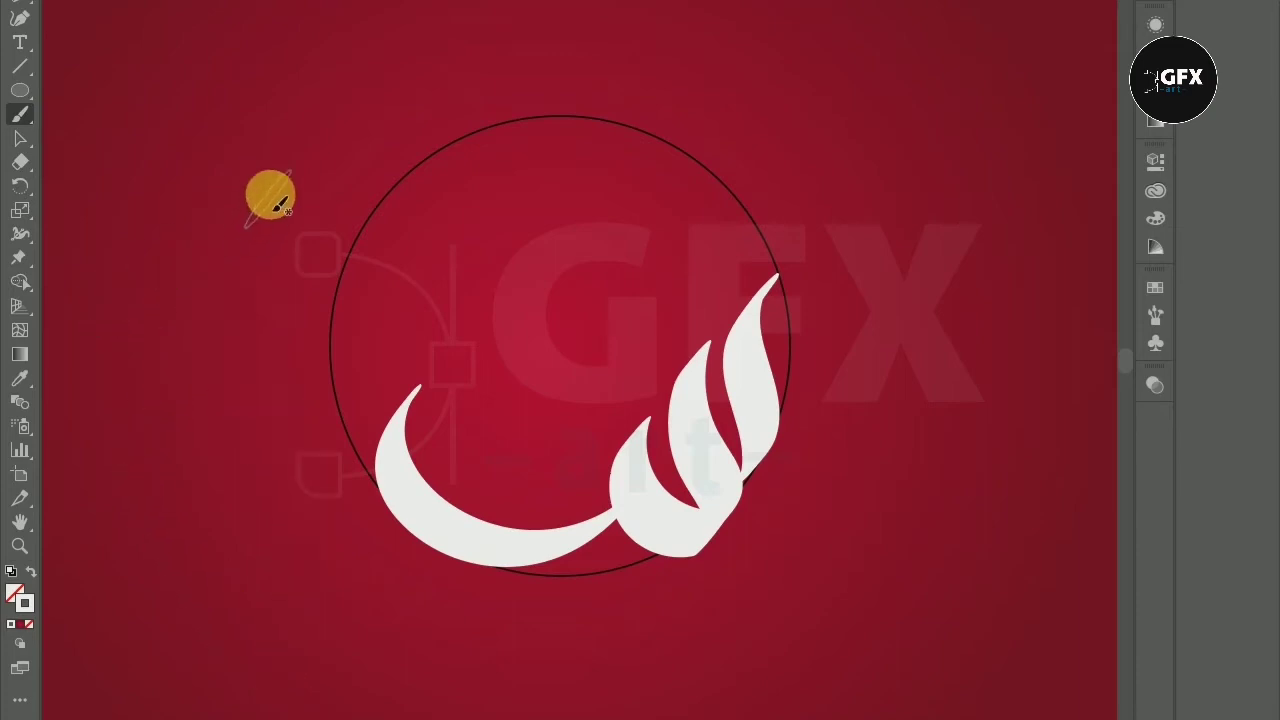
pyautogui.moveTo(257, 172); pyautogui.dragTo(322, 590)
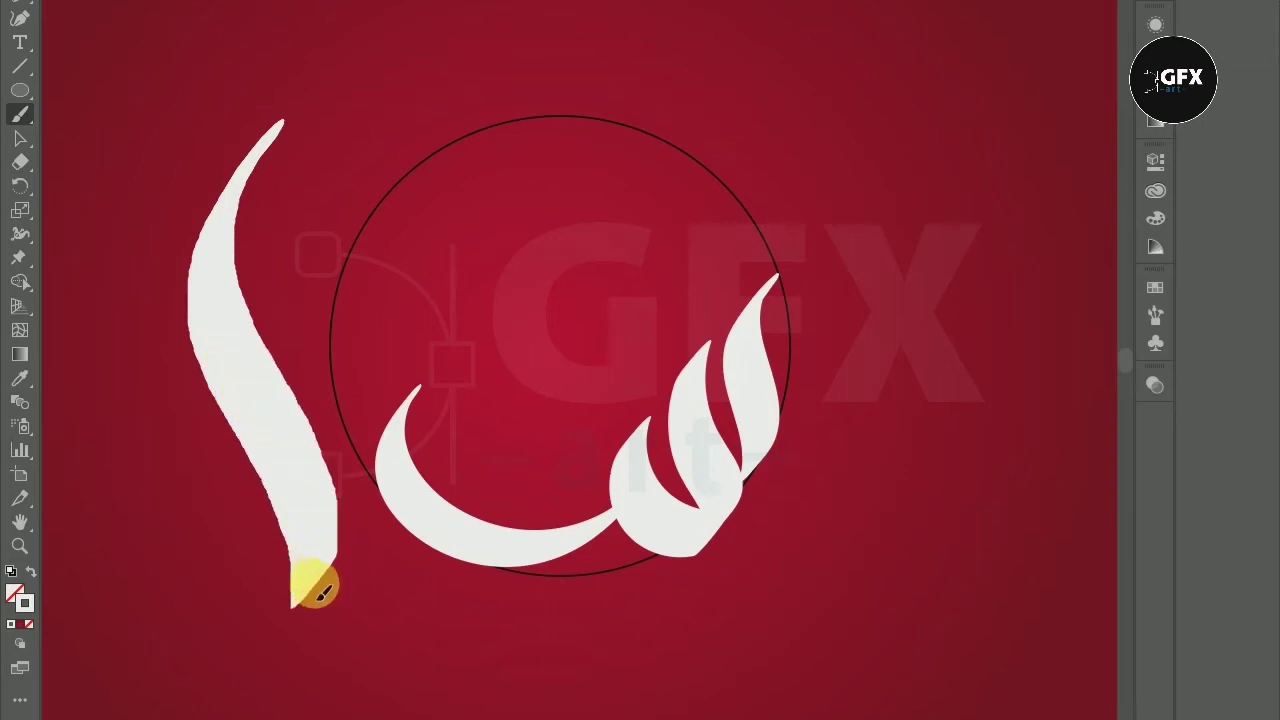
pyautogui.moveTo(288, 645); pyautogui.dragTo(288, 645)
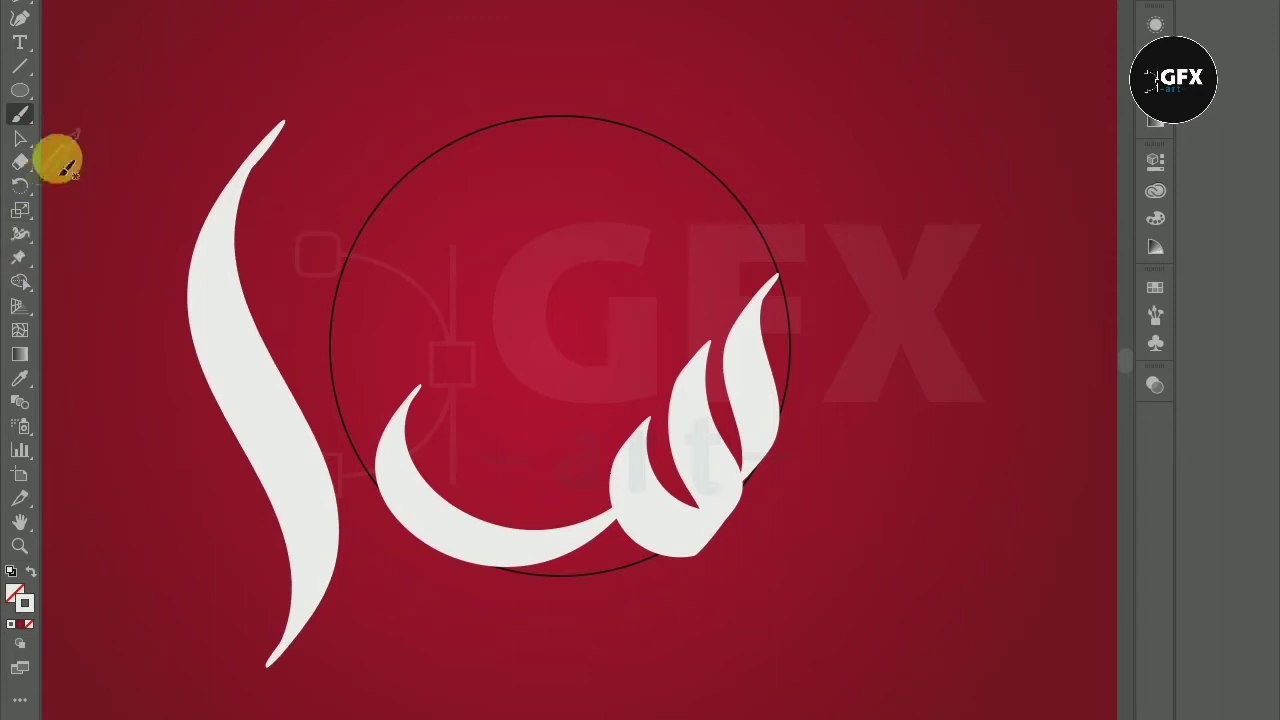
pyautogui.click(20, 138)
pyautogui.click(222, 285)
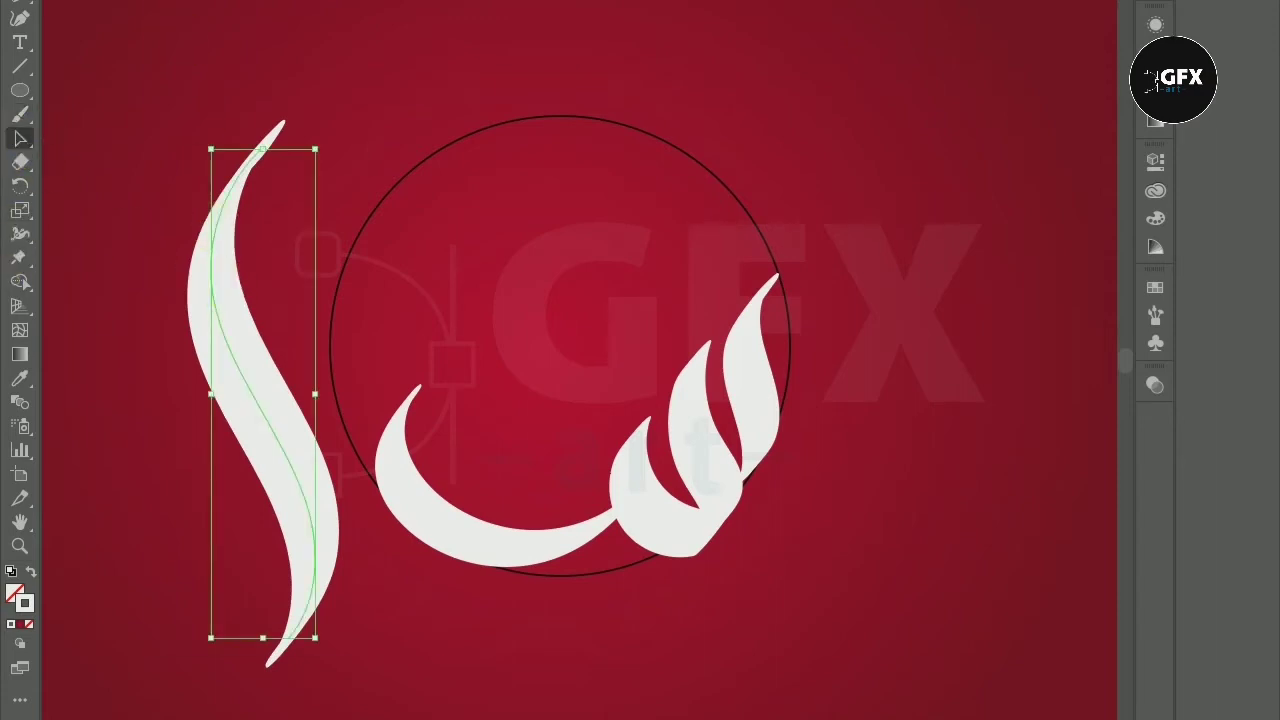
# Step: Expand the S stroke's appearance, then rotate it and move it inside the circle
pyautogui.click(251, 97)
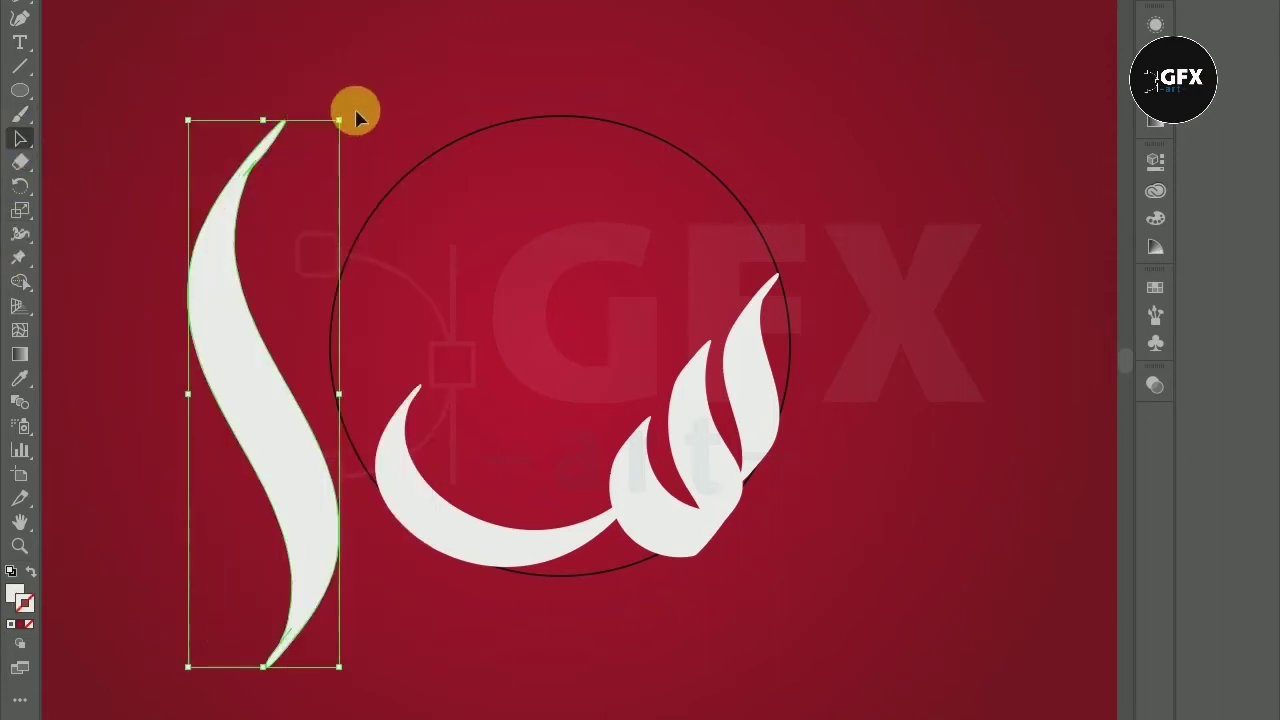
pyautogui.moveTo(357, 118); pyautogui.dragTo(520, 360)
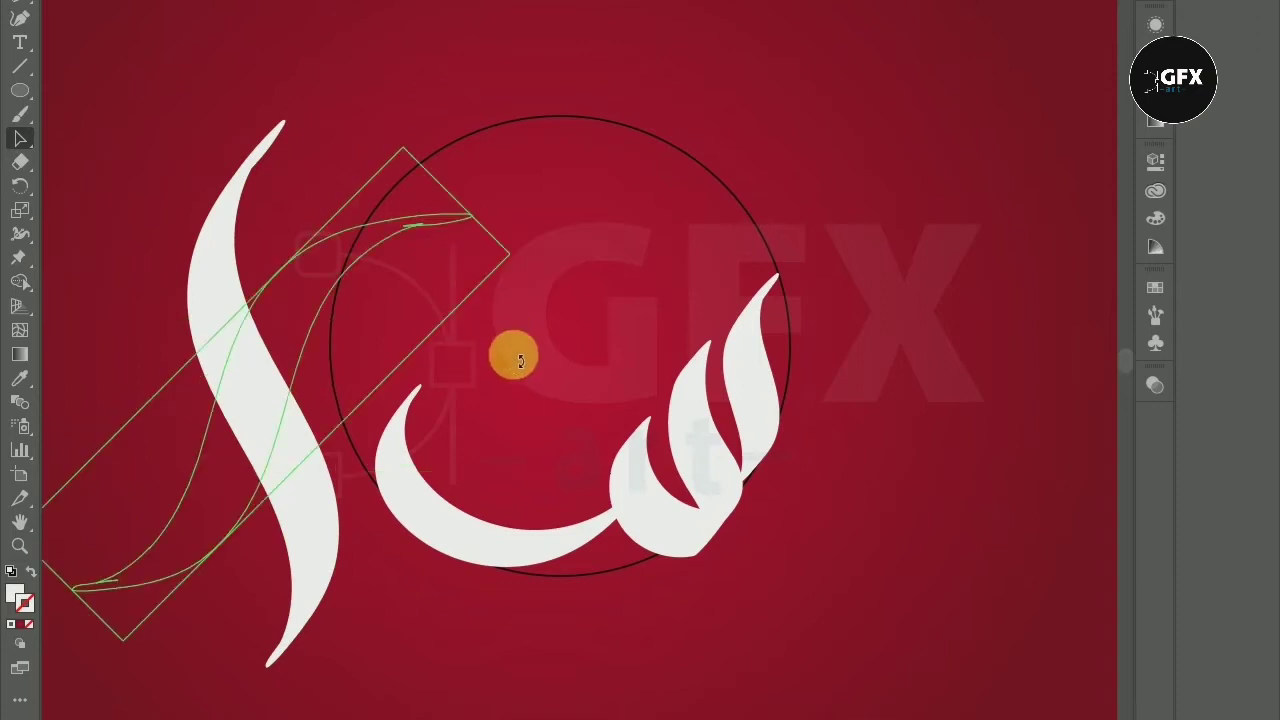
pyautogui.moveTo(309, 286); pyautogui.dragTo(722, 192)
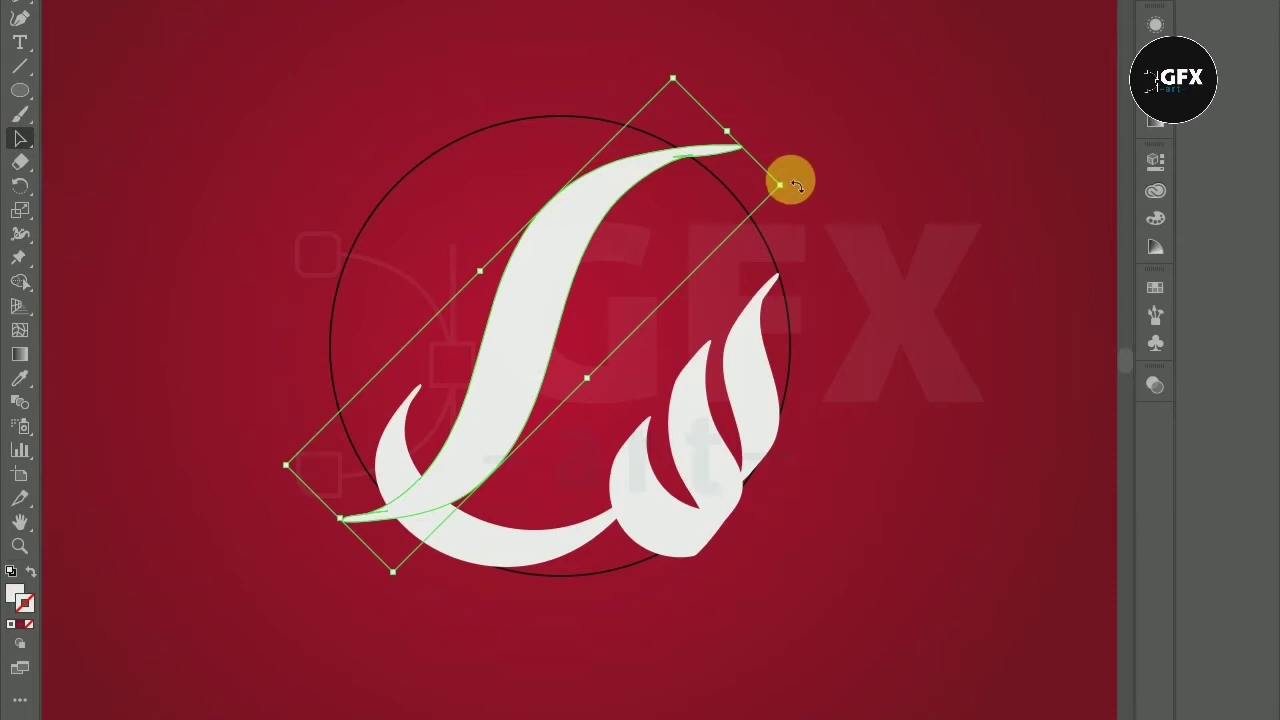
pyautogui.moveTo(790, 181); pyautogui.dragTo(817, 319)
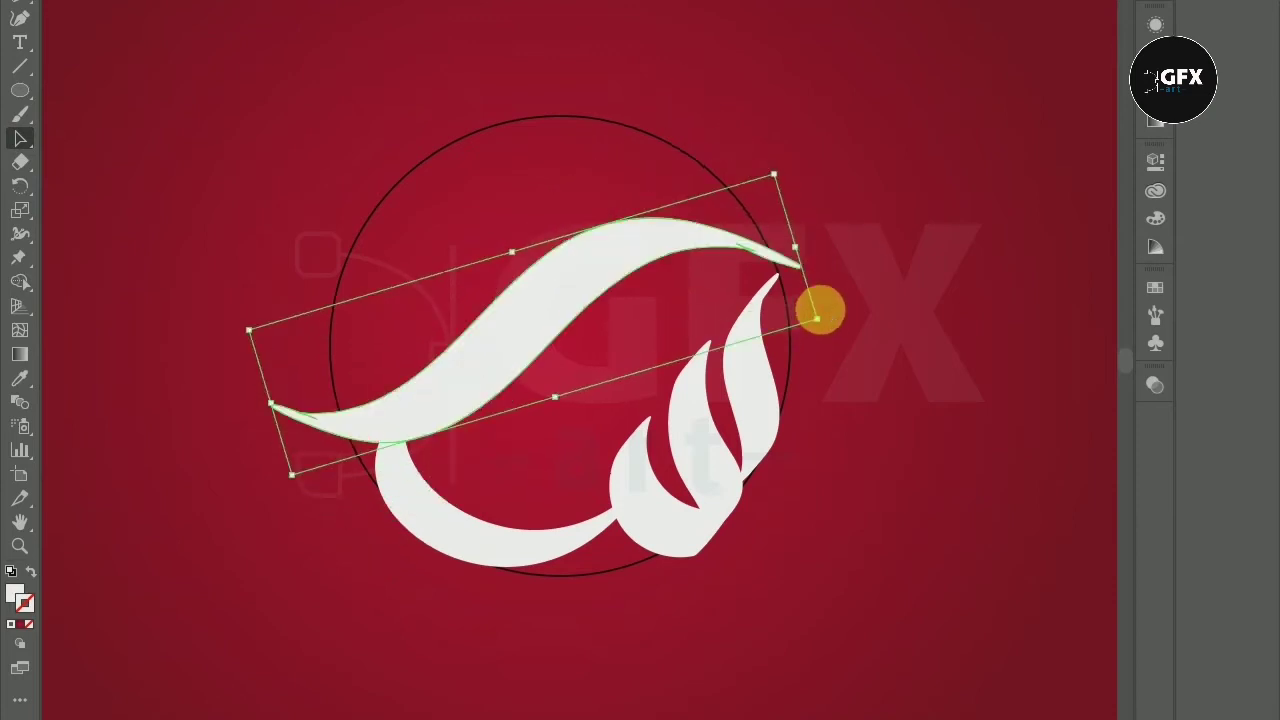
# Step: Fine-tune the shape's angle and position so it arches diagonally across the circle's top
pyautogui.keyDown('alt'); pyautogui.scroll(1, 780, 300); pyautogui.keyUp('alt')
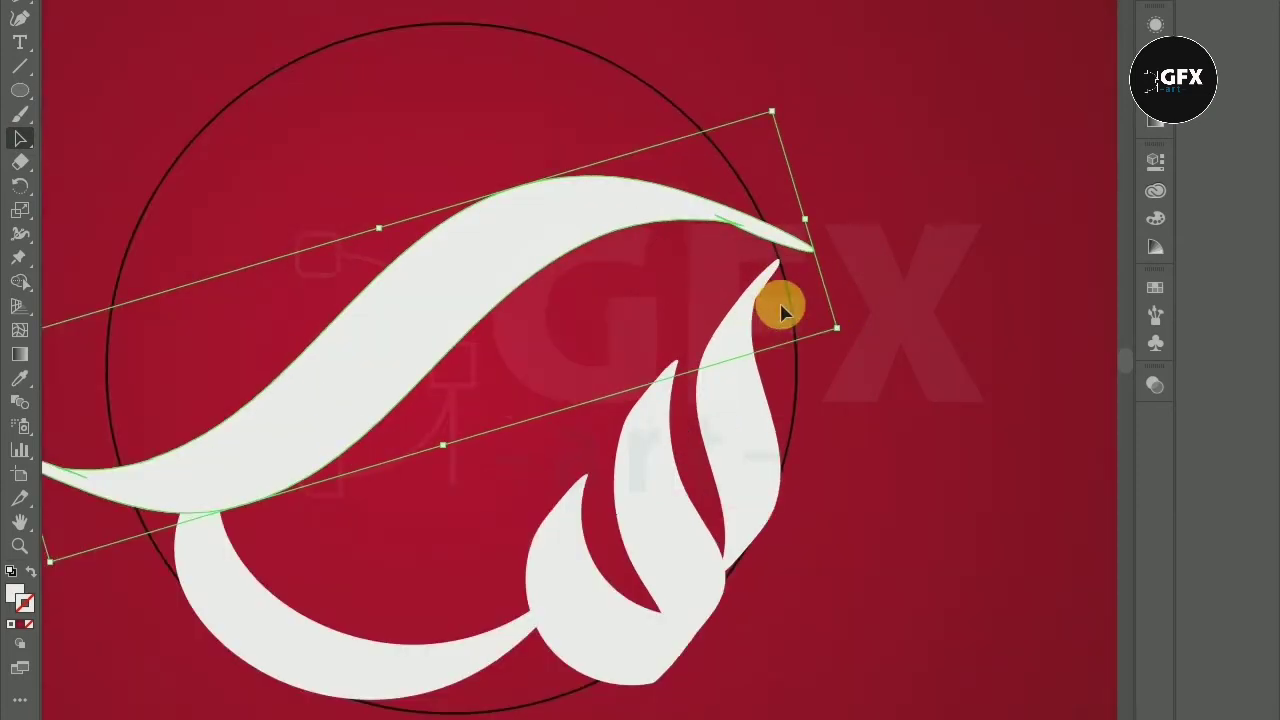
pyautogui.moveTo(783, 112); pyautogui.dragTo(757, 115)
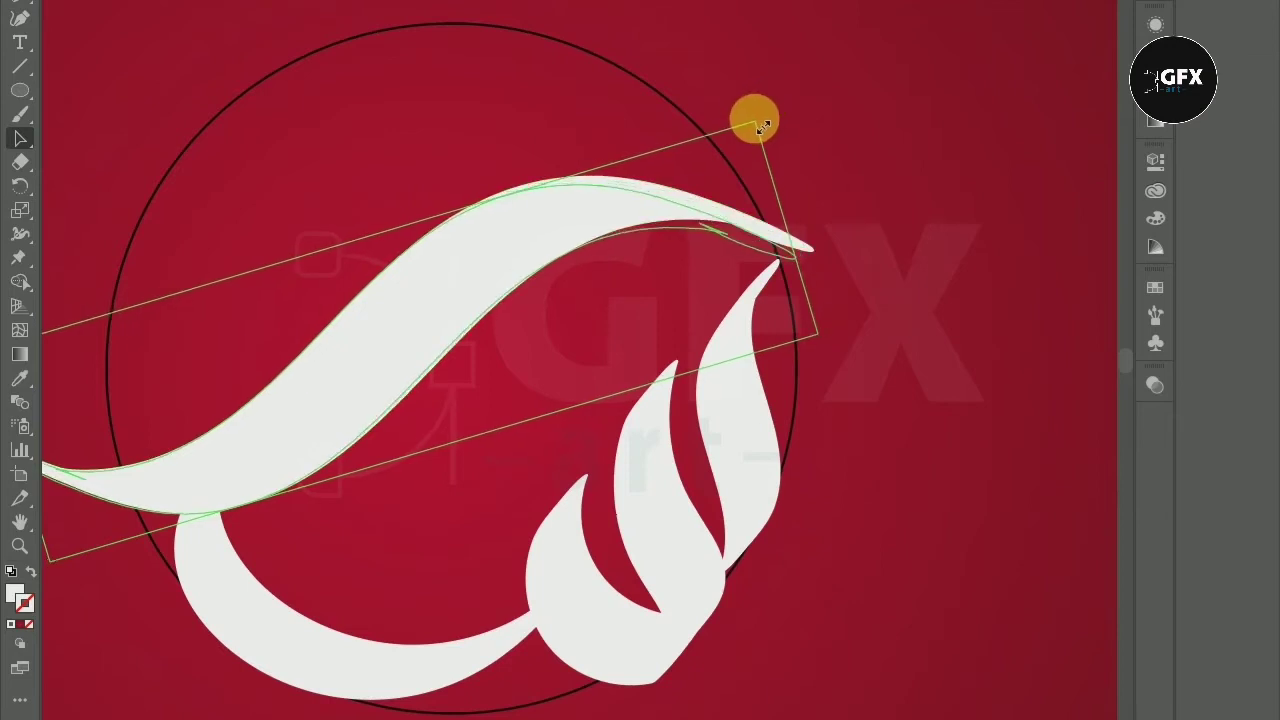
pyautogui.keyDown('alt'); pyautogui.scroll(-1, 664, 312); pyautogui.keyUp('alt')
pyautogui.moveTo(667, 315); pyautogui.dragTo(672, 312)
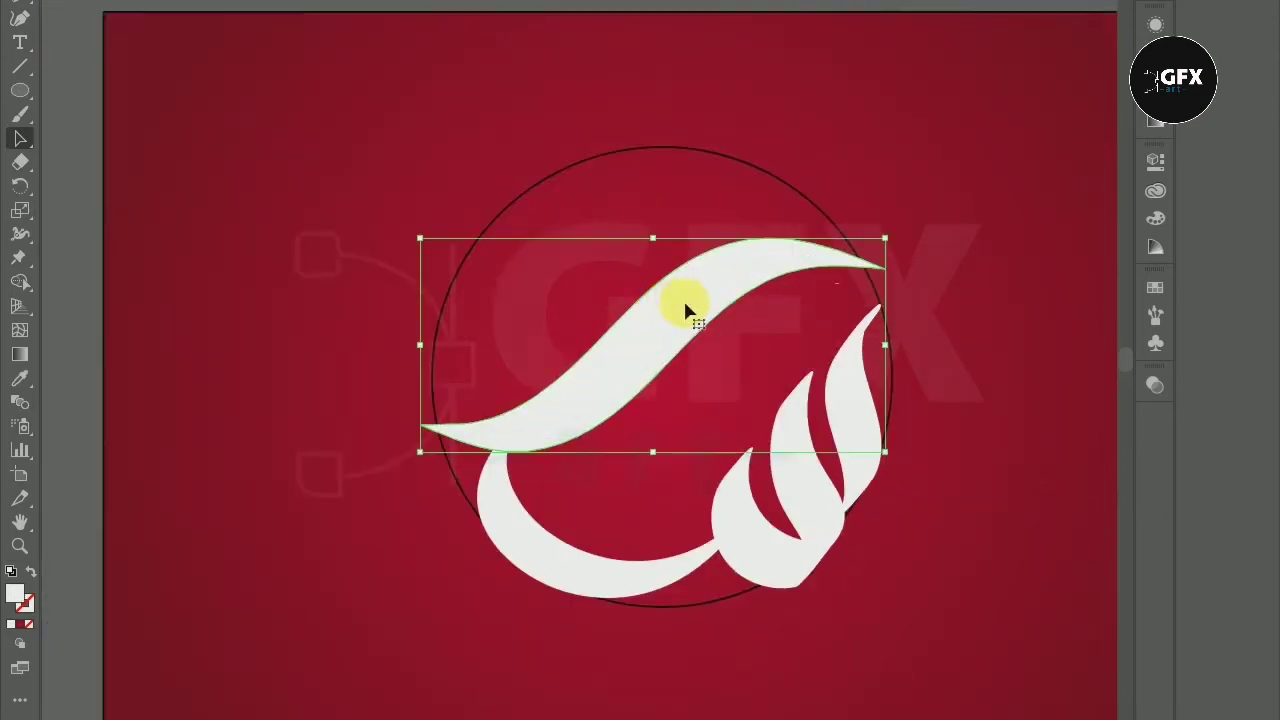
pyautogui.click(845, 302)
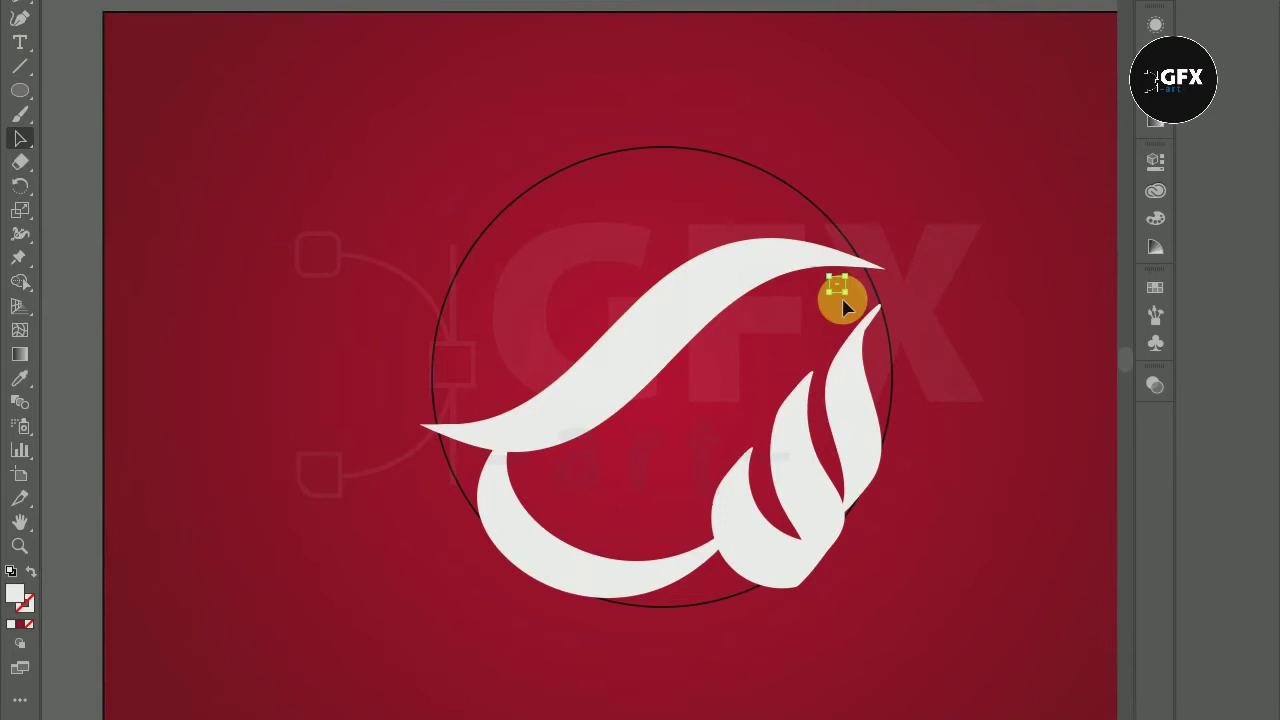
pyautogui.click(698, 333)
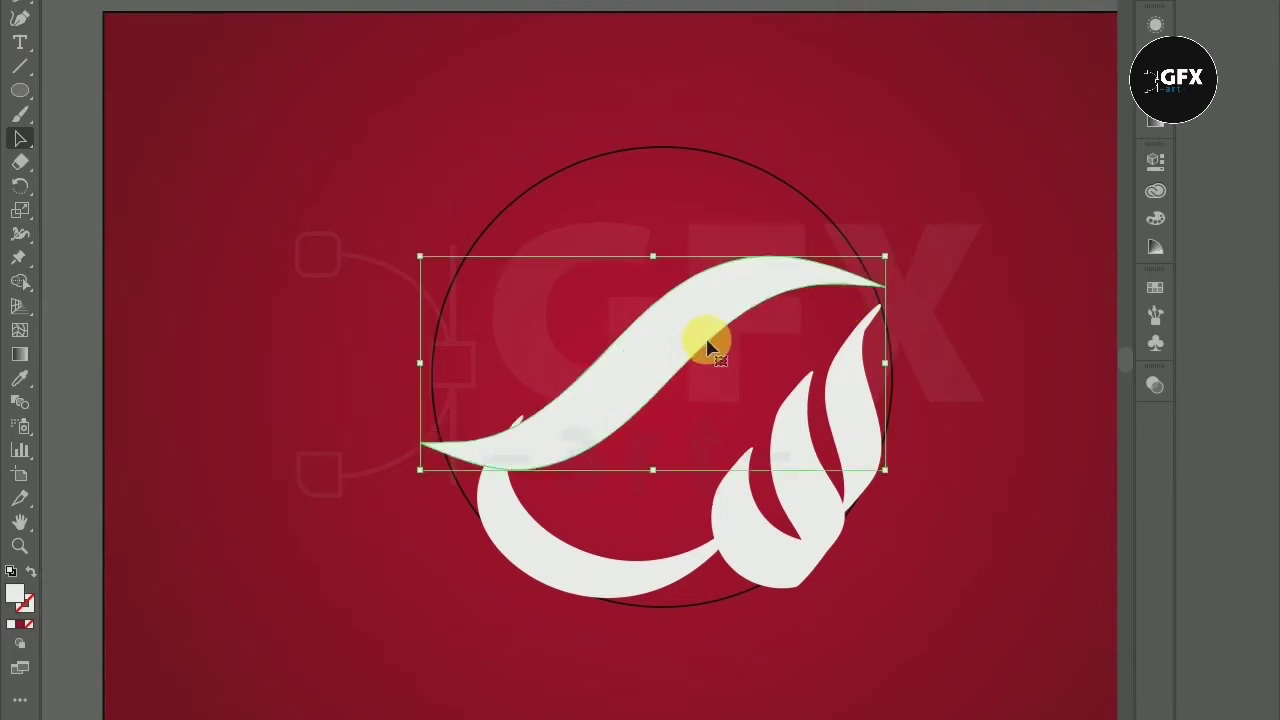
pyautogui.moveTo(752, 310); pyautogui.dragTo(750, 302)
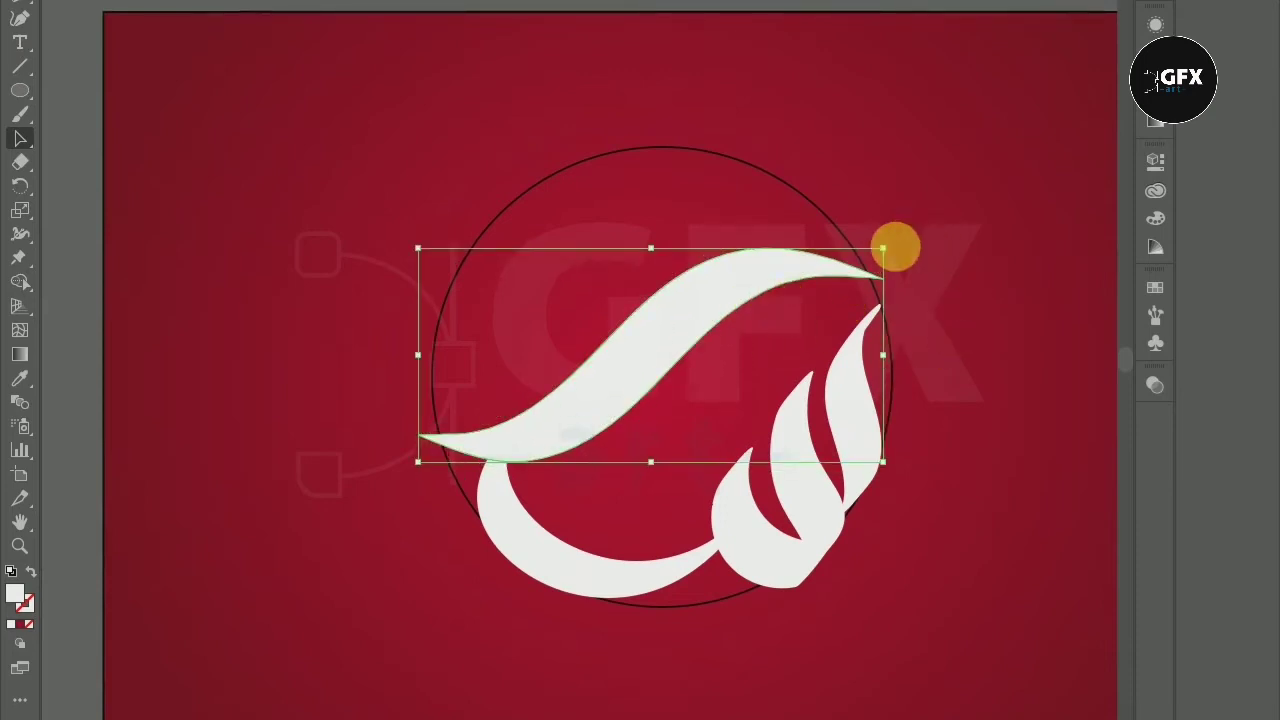
pyautogui.moveTo(893, 253); pyautogui.dragTo(900, 251)
pyautogui.click(960, 268)
# Step: Alt-drag a copy of the top swoosh, placing it above and left of the original
pyautogui.scroll(1, 806, 235)
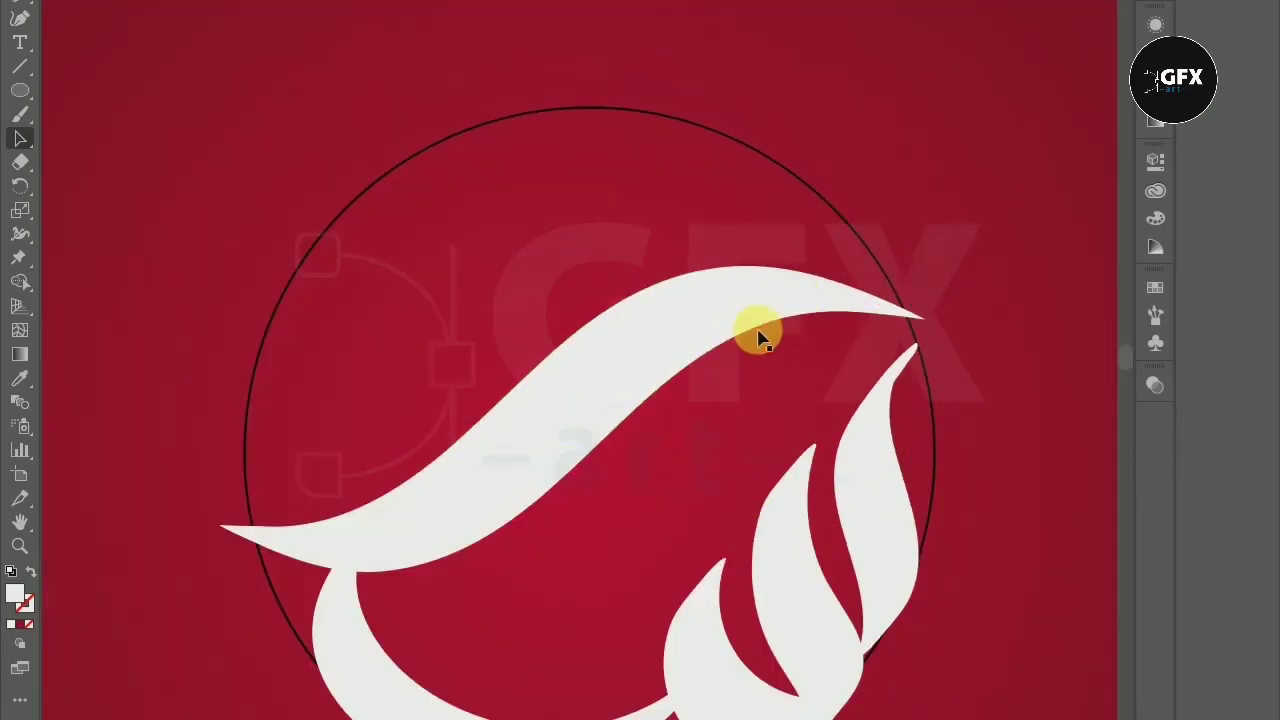
pyautogui.moveTo(743, 329); pyautogui.dragTo(750, 335)
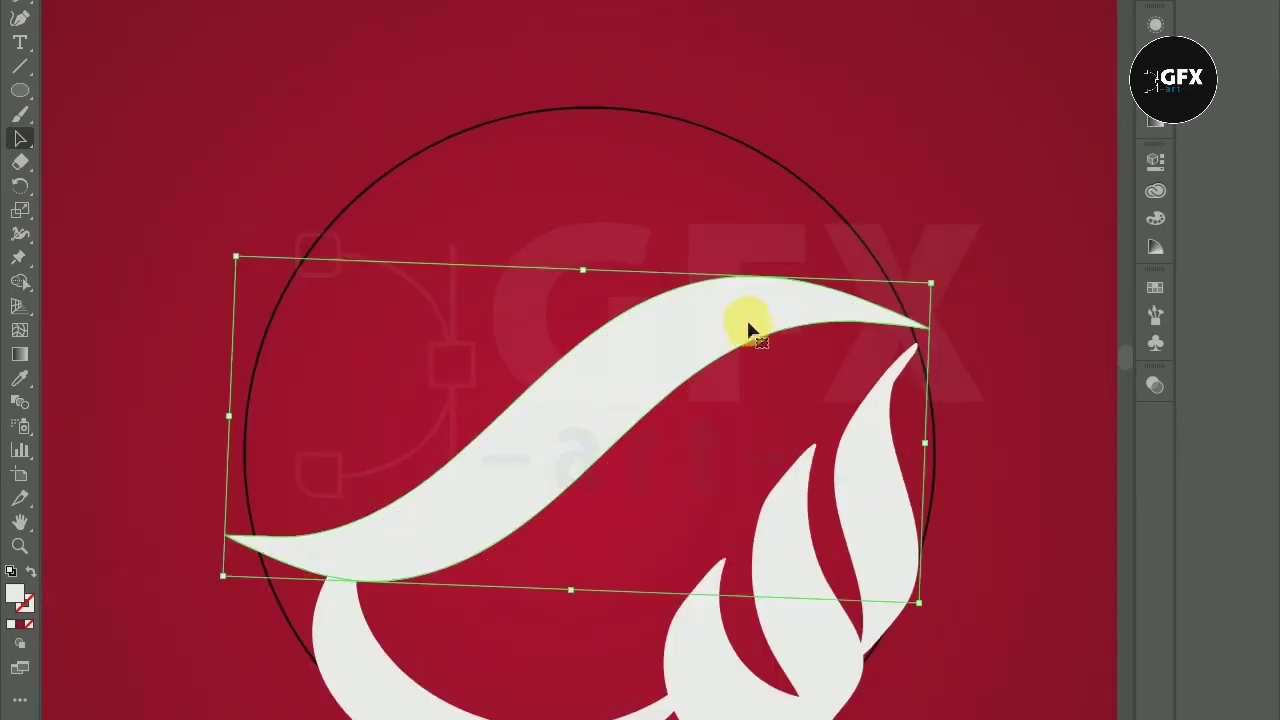
pyautogui.click(590, 322)
pyautogui.moveTo(594, 343); pyautogui.dragTo(562, 272)
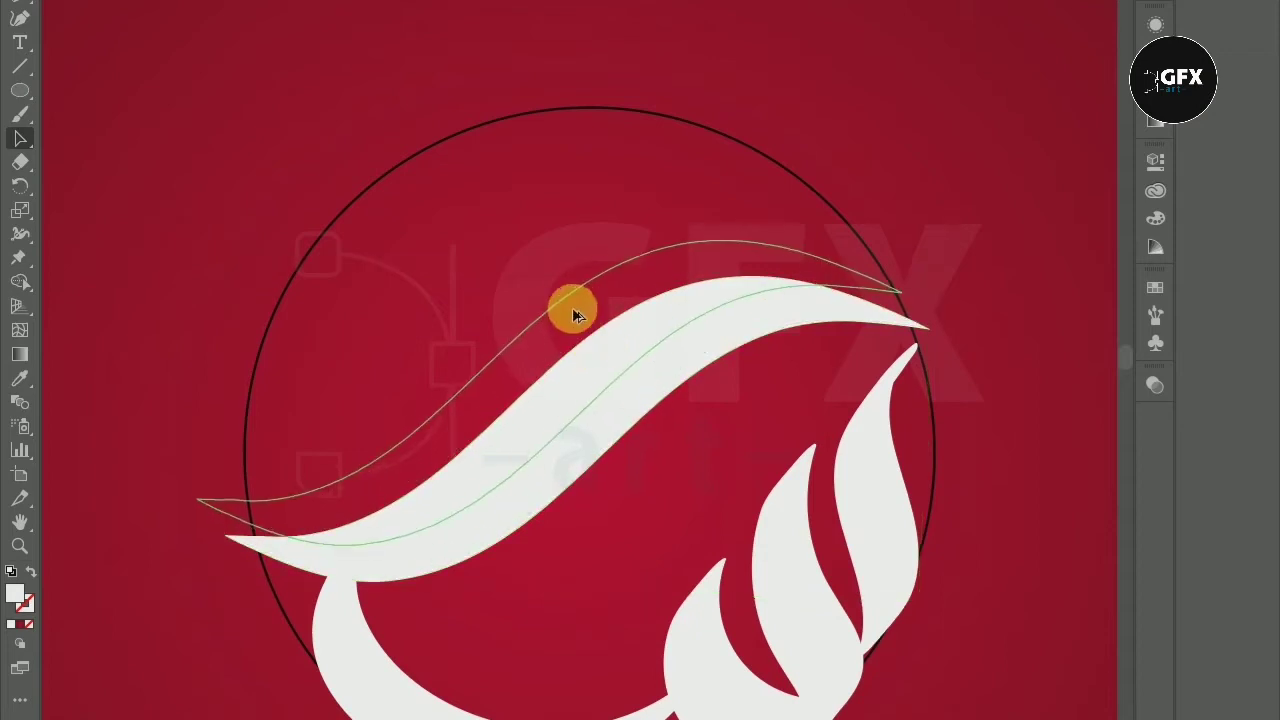
pyautogui.moveTo(562, 272); pyautogui.dragTo(471, 298)
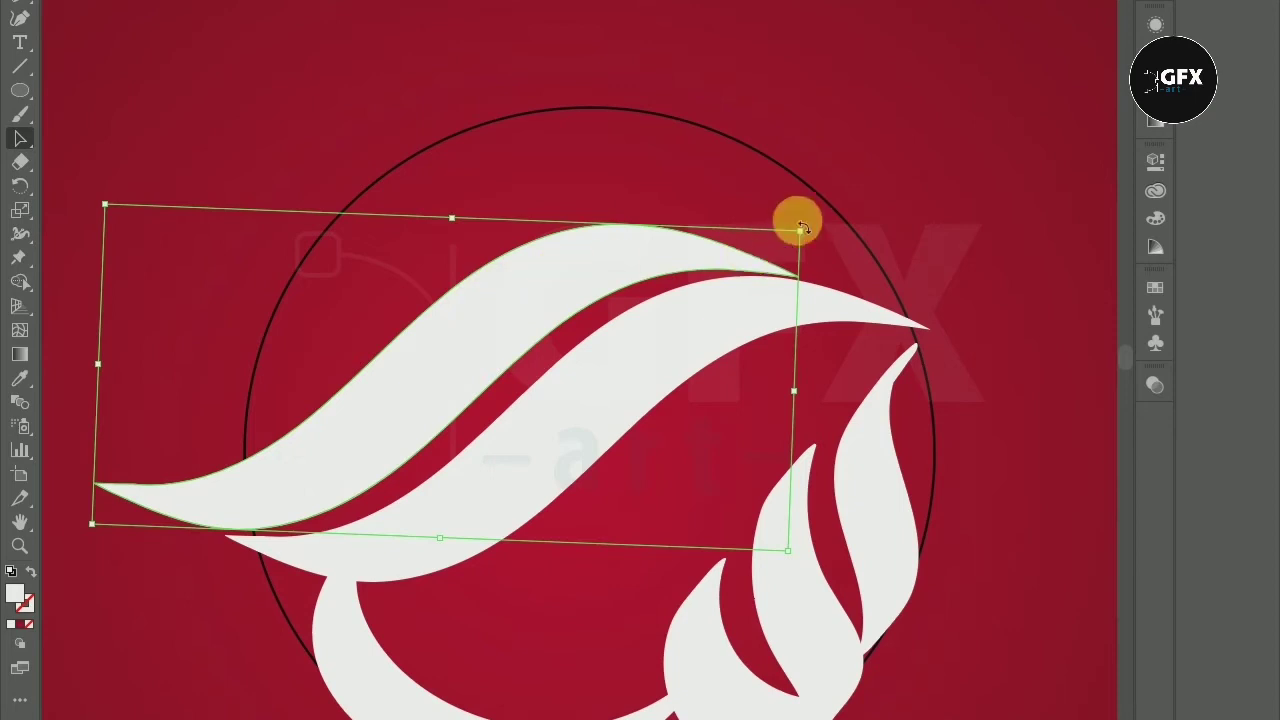
# Step: Rotate the swoosh copy so its tip meets the beak, closing the red sliver
pyautogui.moveTo(805, 226); pyautogui.dragTo(808, 246)
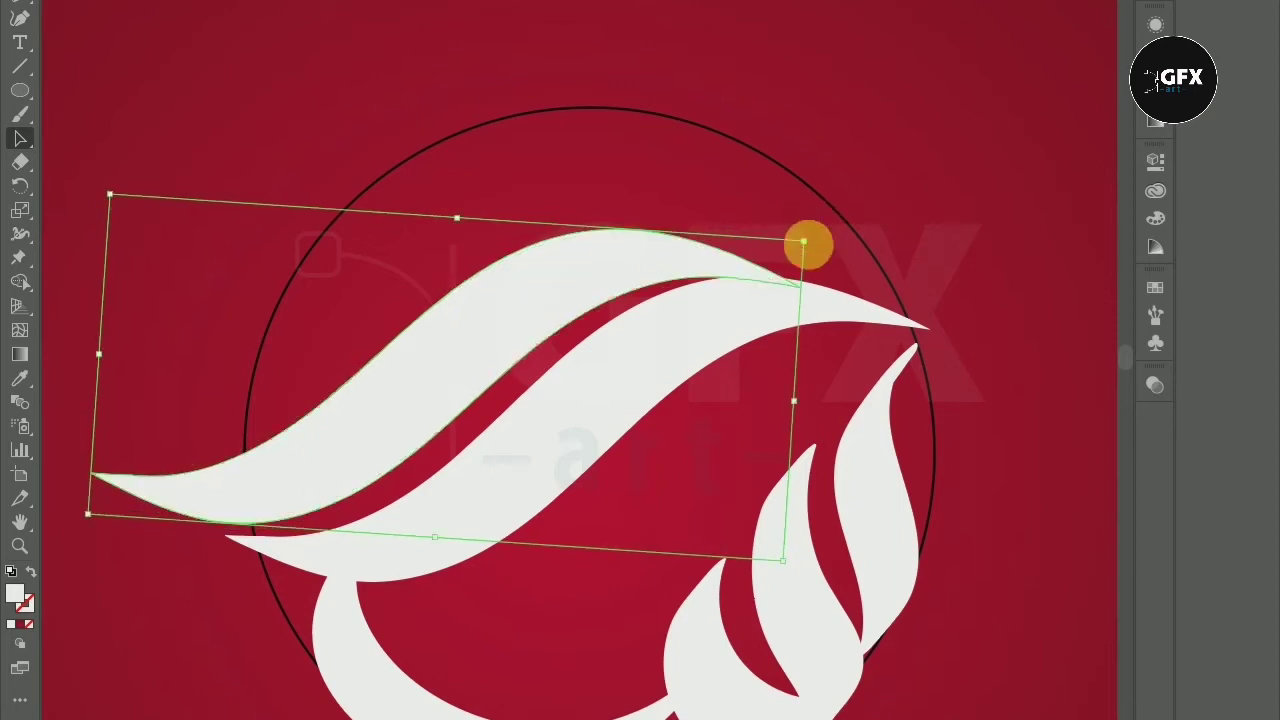
pyautogui.moveTo(557, 337)
pyautogui.mouseDown()
pyautogui.moveTo(549, 312)
pyautogui.moveTo(571, 296)
pyautogui.mouseUp()
pyautogui.moveTo(848, 218); pyautogui.dragTo(848, 250)
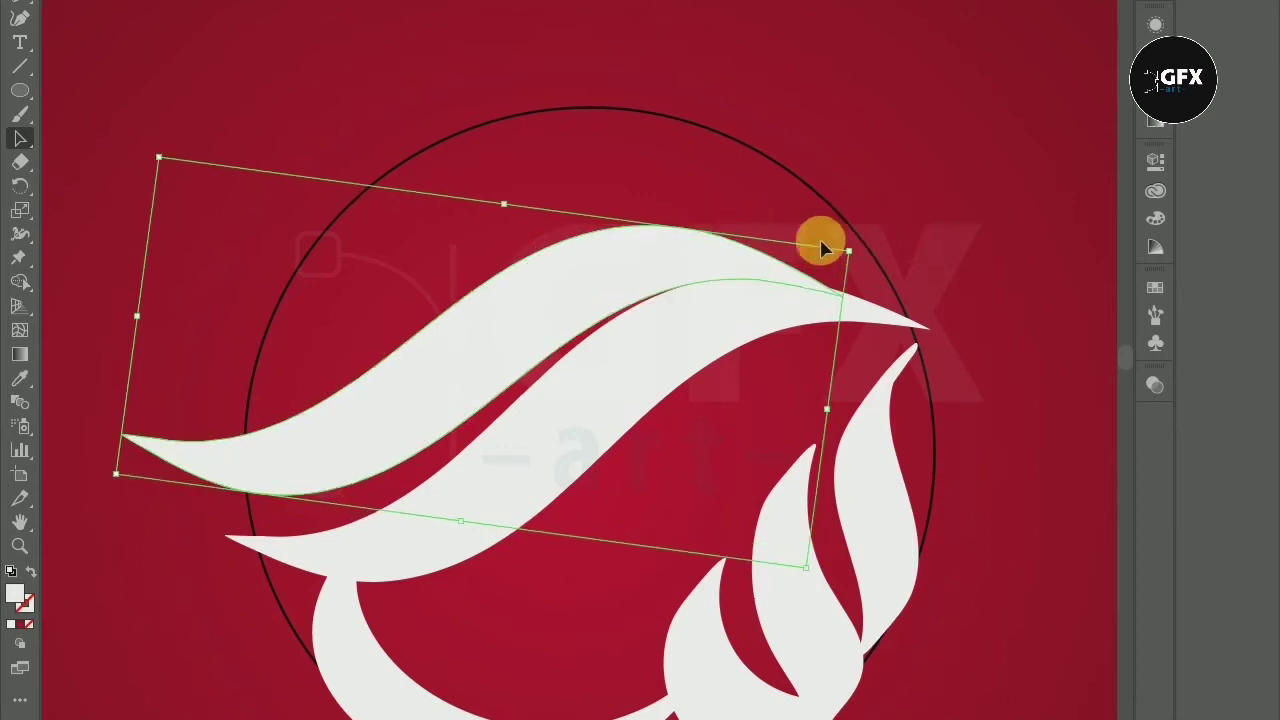
pyautogui.moveTo(660, 287); pyautogui.dragTo(666, 288)
pyautogui.click(640, 180)
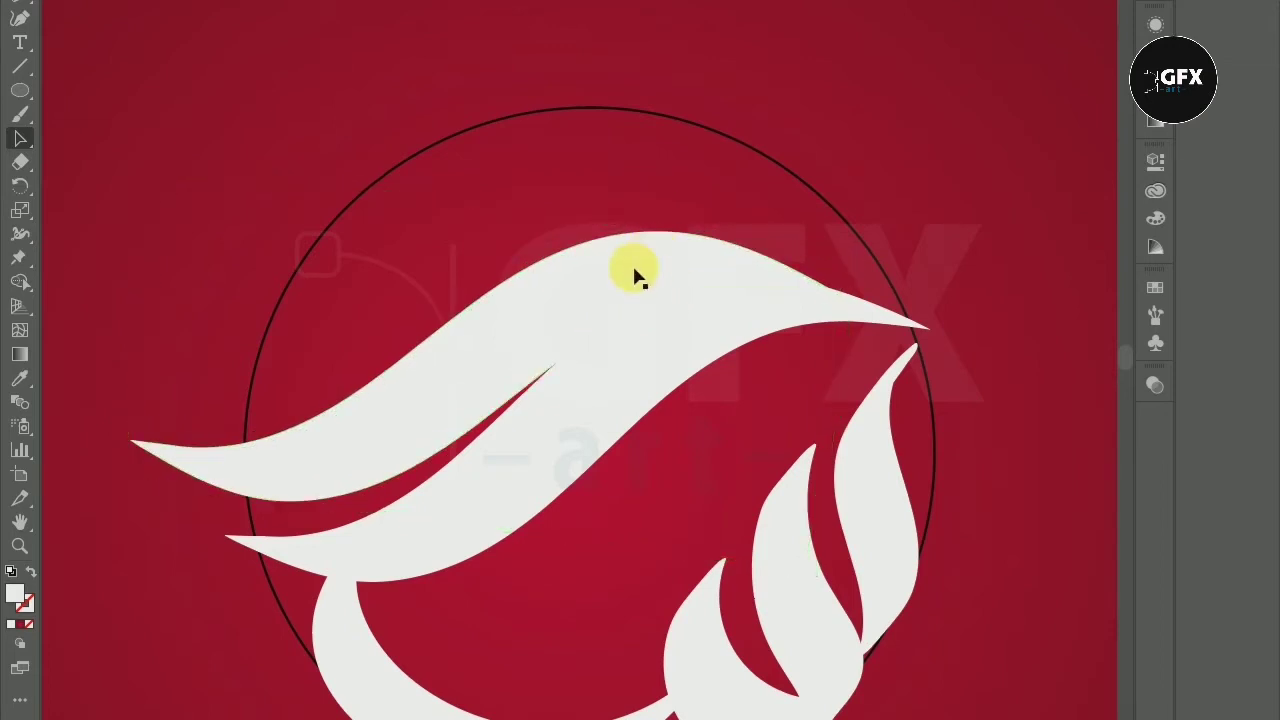
pyautogui.scroll(-2, 625, 268)
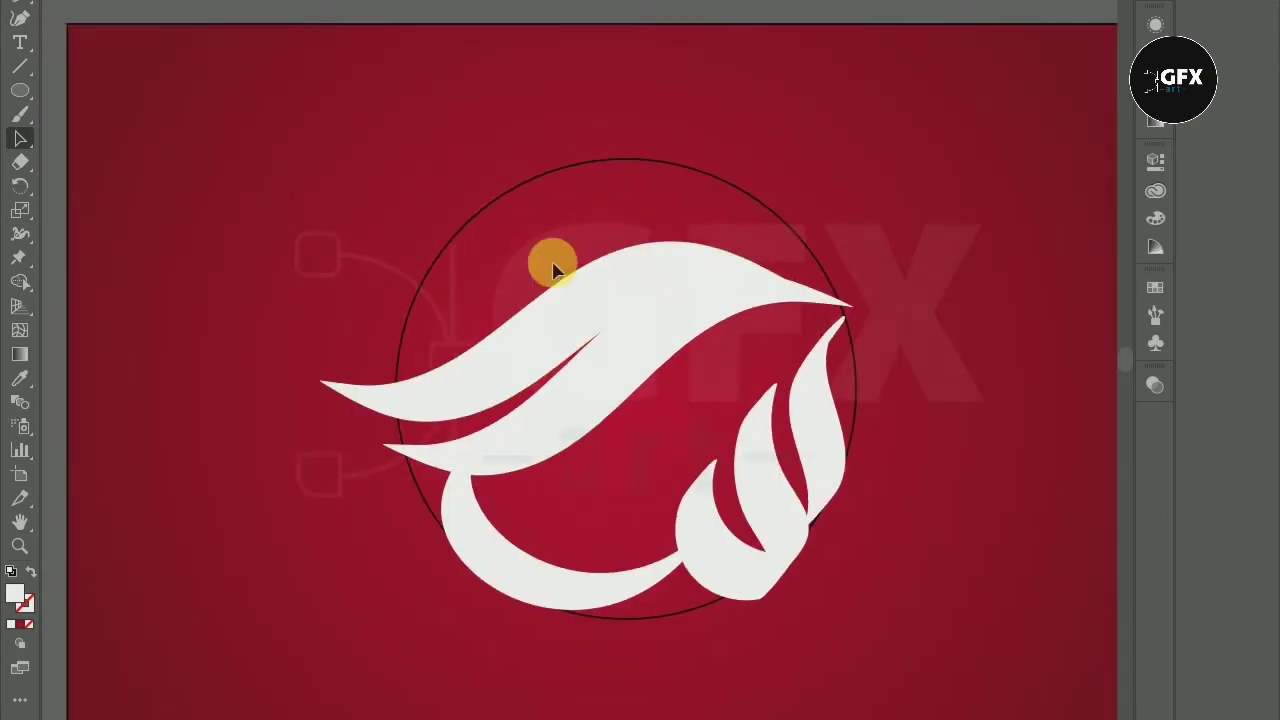
# Step: Alt-drag a third swoosh copy up and left above the other wing strokes
pyautogui.scroll(2, 555, 285)
pyautogui.moveTo(588, 332); pyautogui.dragTo(494, 265)
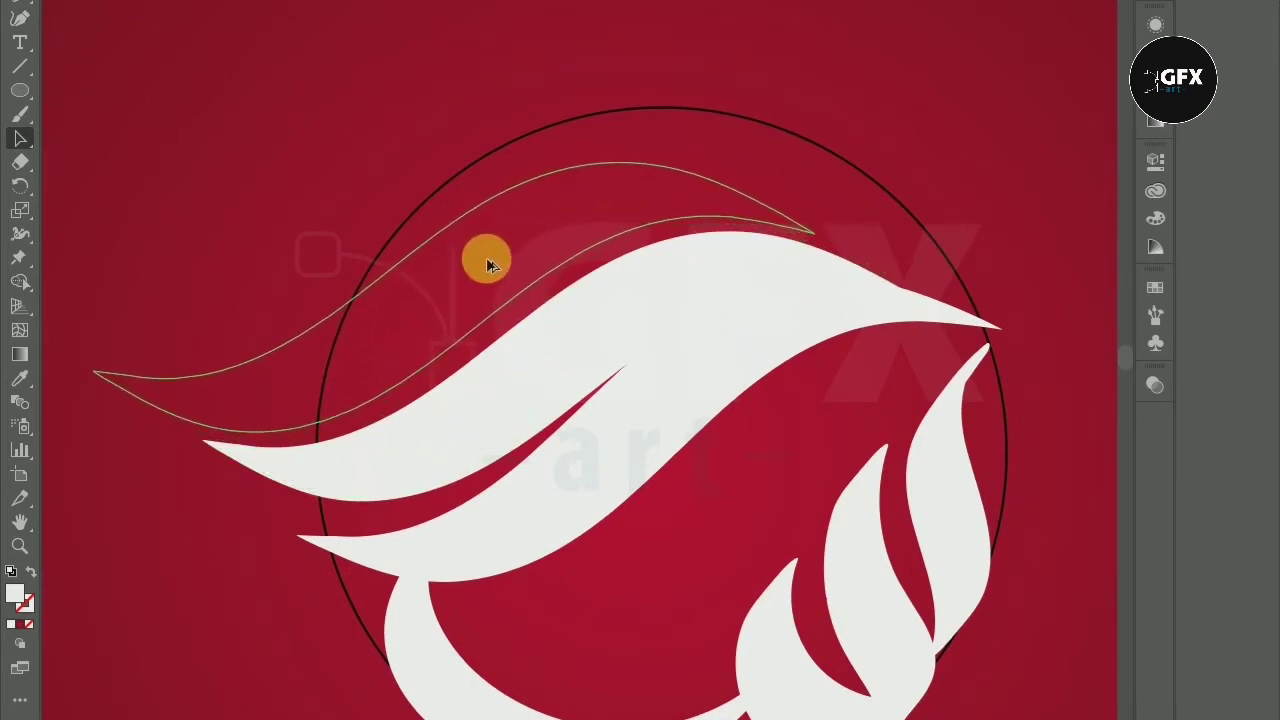
pyautogui.moveTo(494, 265); pyautogui.dragTo(503, 262)
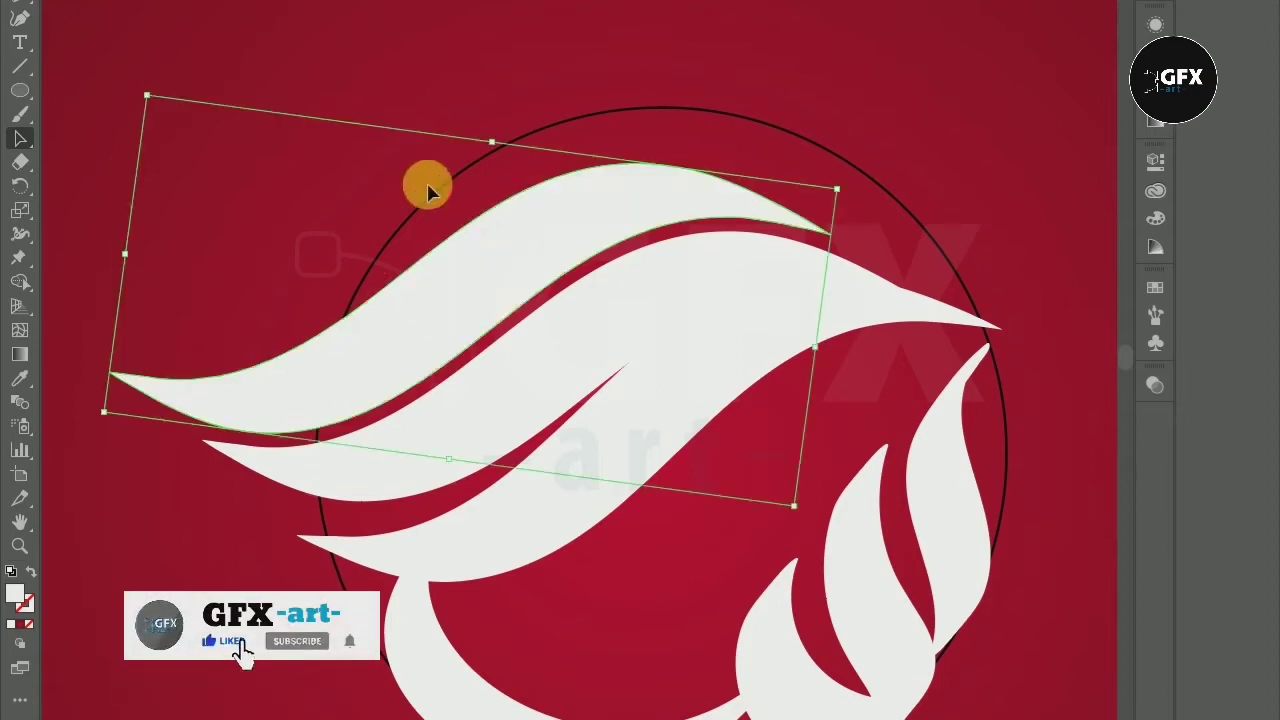
pyautogui.click(494, 91)
# Step: Marquee-select the logo's brush strokes and apply Object > Expand Appearance
pyautogui.scroll(-3, 563, 200)
pyautogui.scroll(2, 545, 240)
pyautogui.scroll(3, 548, 270)
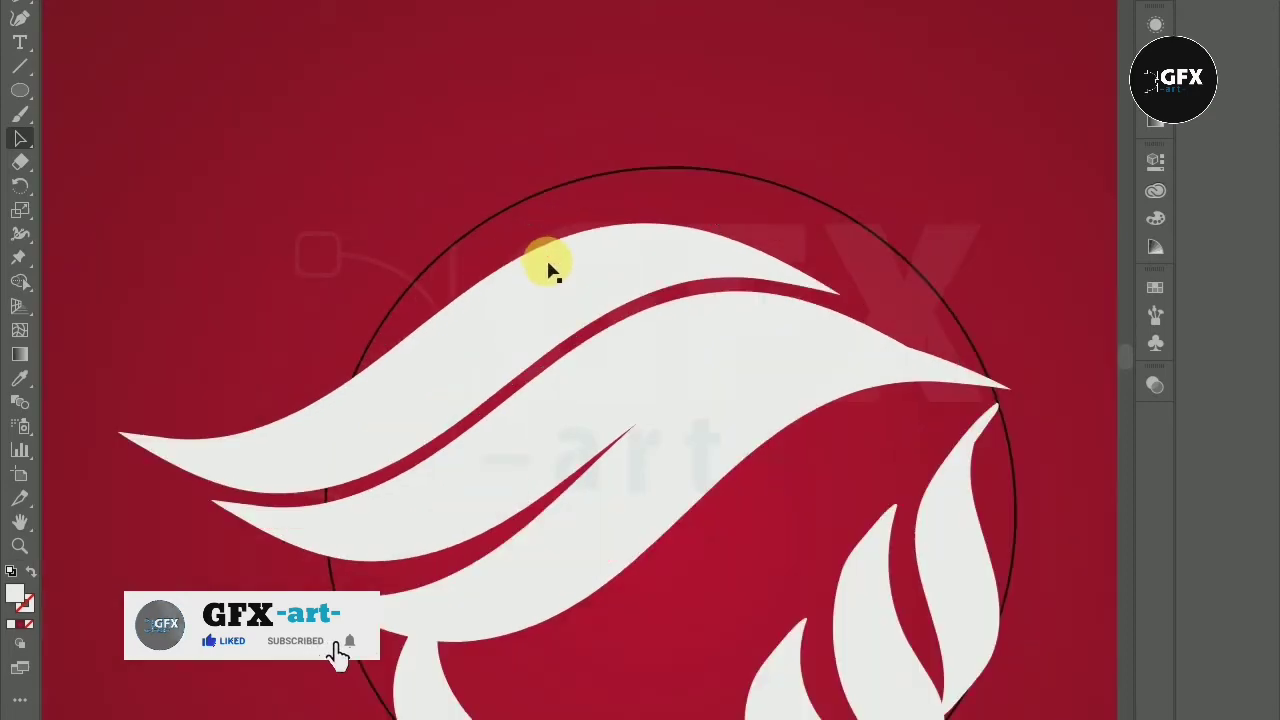
pyautogui.scroll(-2, 548, 270)
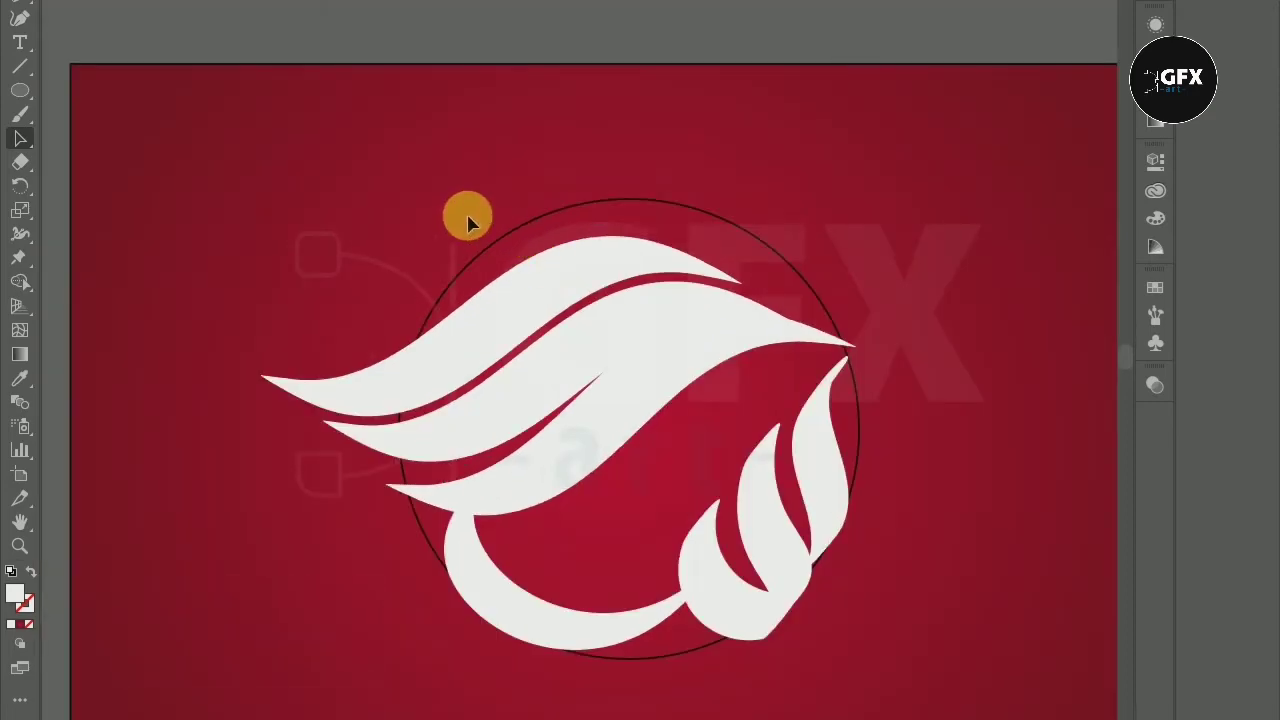
pyautogui.moveTo(901, 506); pyautogui.dragTo(600, 680)
pyautogui.click(331, 100)
pyautogui.click(445, 200)
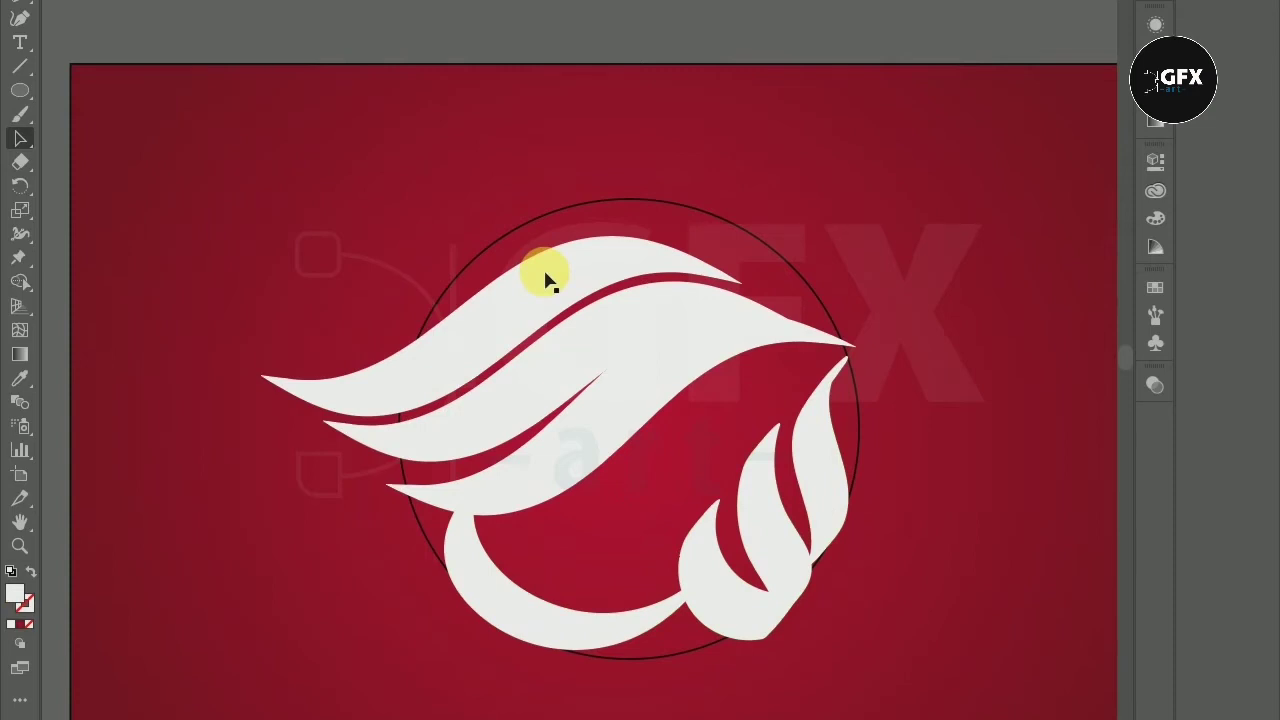
# Step: With the Paintbrush and no fill, paint a small two-stroke white leaf above the upper-left wing
pyautogui.moveTo(935, 705); pyautogui.dragTo(834, 274)
pyautogui.hotkey('ctrl', 'shift', 'a')
pyautogui.press('b')
pyautogui.hotkey('ctrl', '=')
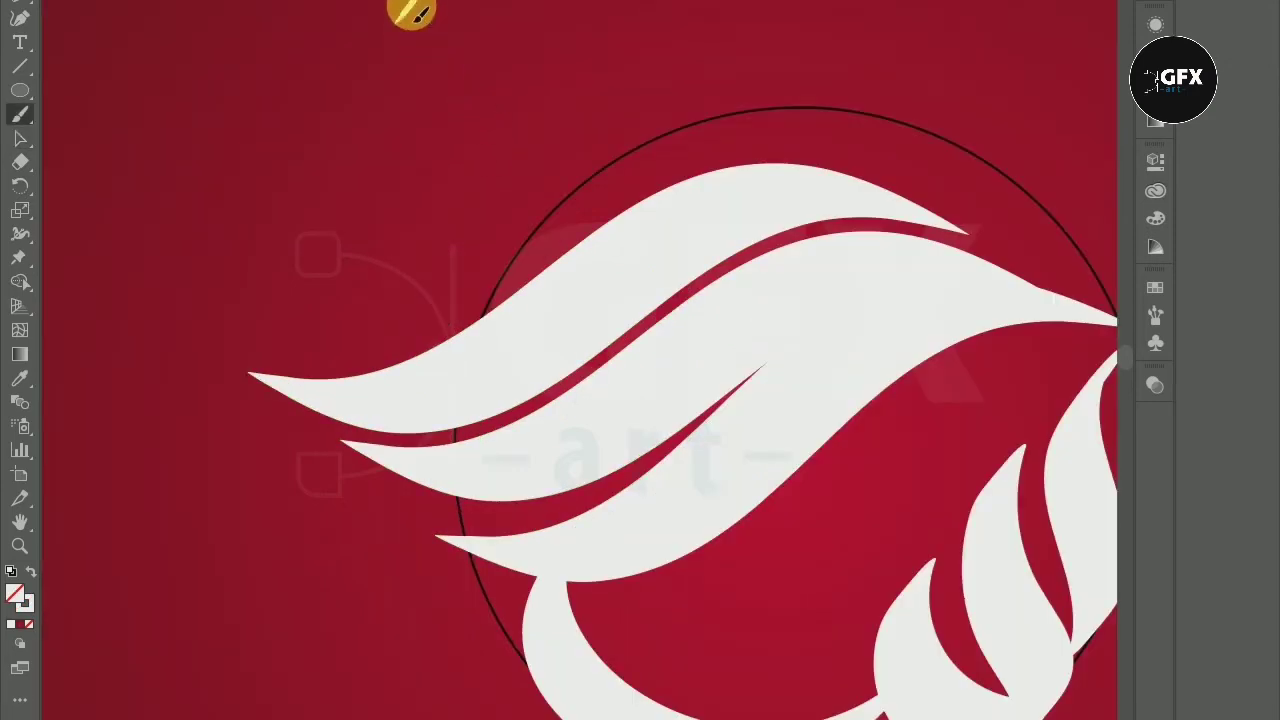
pyautogui.moveTo(408, 22)
pyautogui.mouseDown()
pyautogui.moveTo(437, 127)
pyautogui.moveTo(430, 162)
pyautogui.mouseUp()
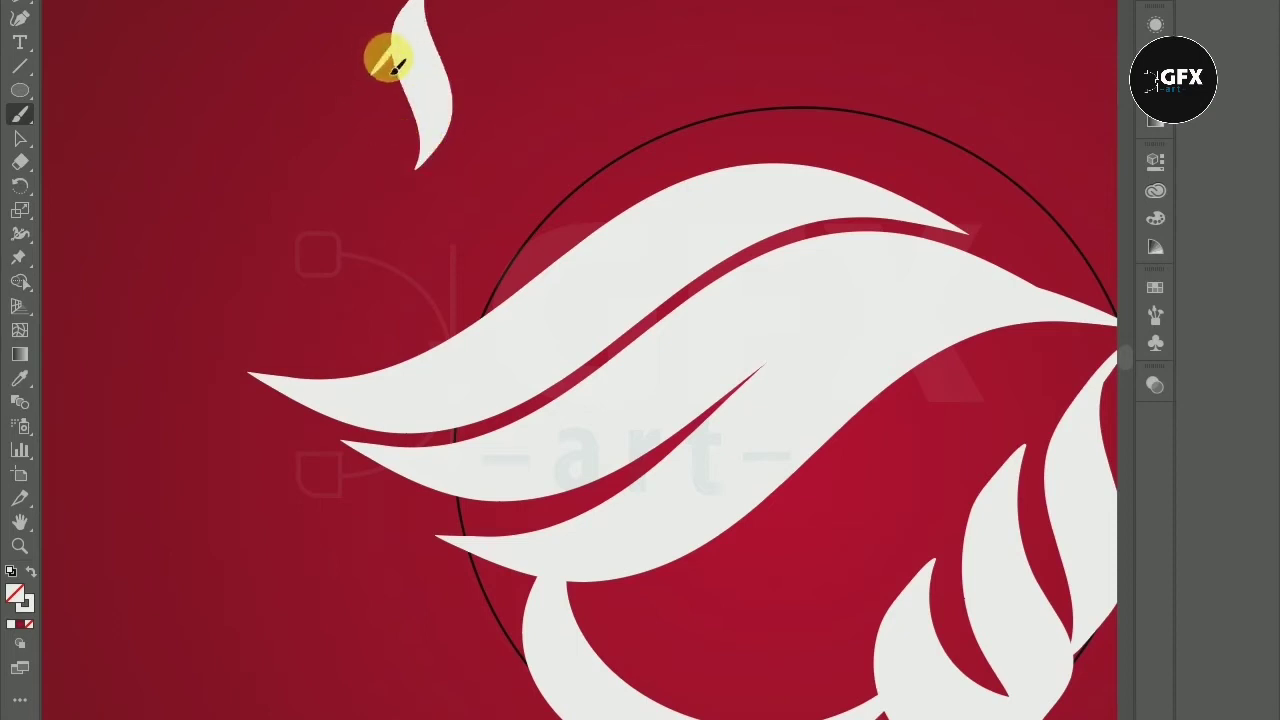
pyautogui.moveTo(383, 72)
pyautogui.mouseDown()
pyautogui.moveTo(360, 94)
pyautogui.moveTo(366, 131)
pyautogui.moveTo(392, 157)
pyautogui.mouseUp()
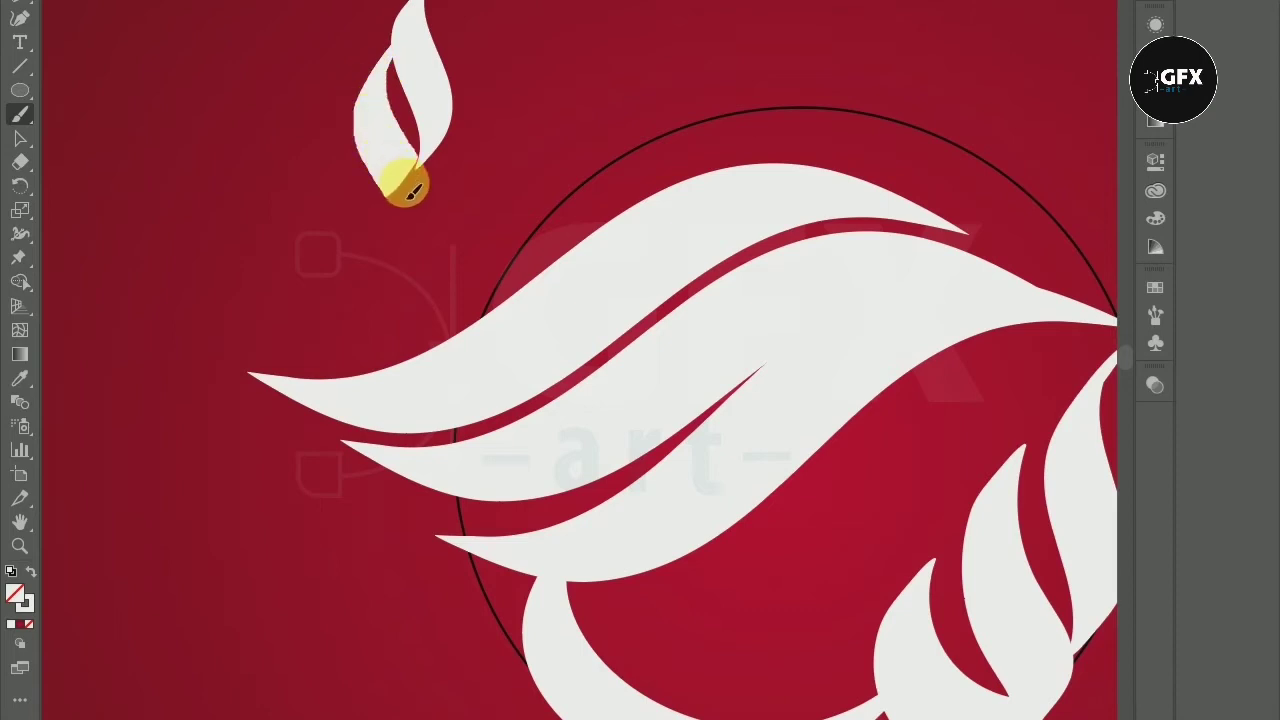
pyautogui.moveTo(410, 192); pyautogui.dragTo(408, 194)
# Step: Add a thin curving tail running rightward from the leaf and select the leaf
pyautogui.moveTo(310, 2); pyautogui.dragTo(255, 18)
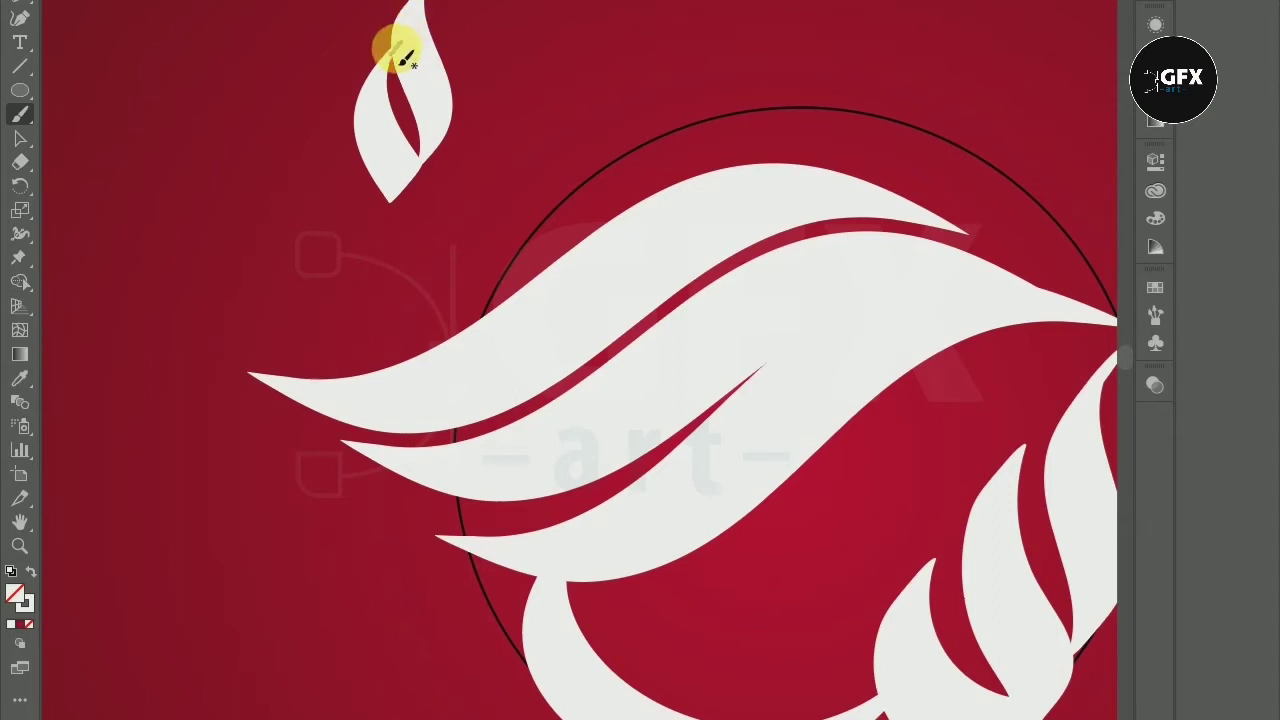
pyautogui.moveTo(438, 46)
pyautogui.mouseDown()
pyautogui.moveTo(600, 88)
pyautogui.moveTo(633, 86)
pyautogui.moveTo(645, 61)
pyautogui.mouseUp()
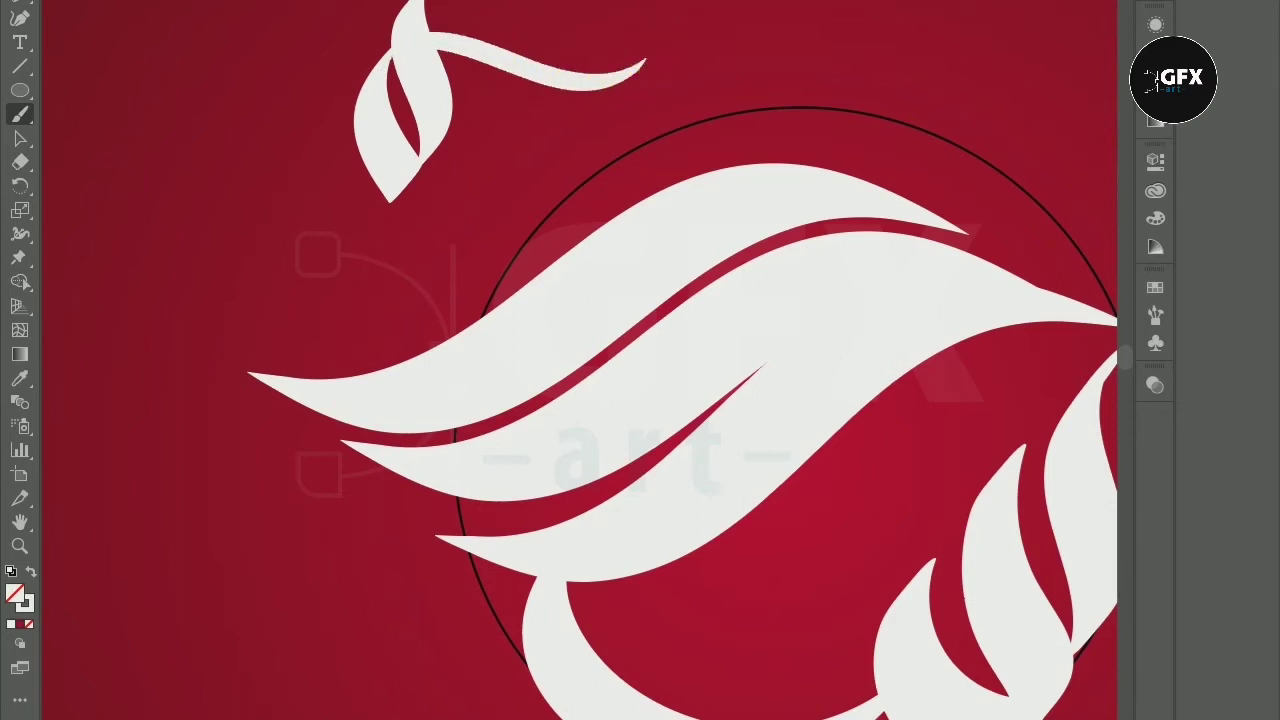
pyautogui.click(20, 137)
pyautogui.click(414, 109)
# Step: Rotate the leaf and the small top-left leaf to better angles
pyautogui.moveTo(371, 192)
pyautogui.mouseDown()
pyautogui.moveTo(376, 240)
pyautogui.moveTo(343, 263)
pyautogui.mouseUp()
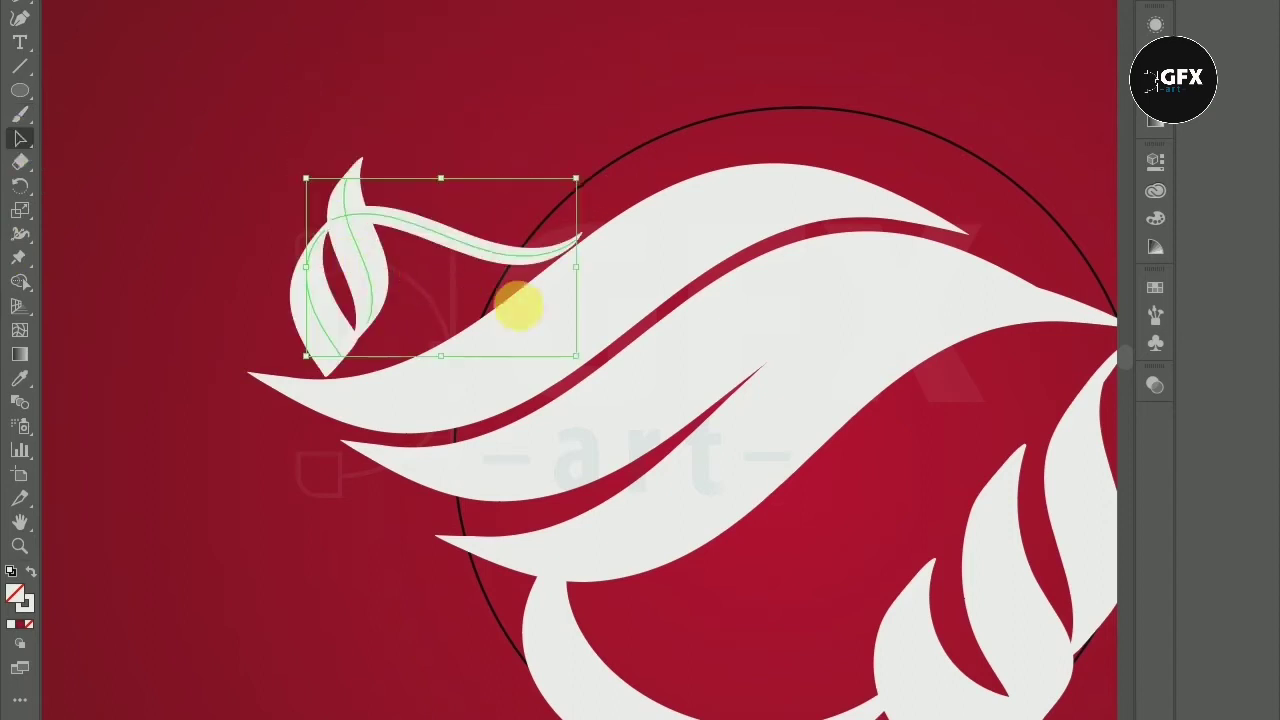
pyautogui.moveTo(594, 362); pyautogui.dragTo(591, 343)
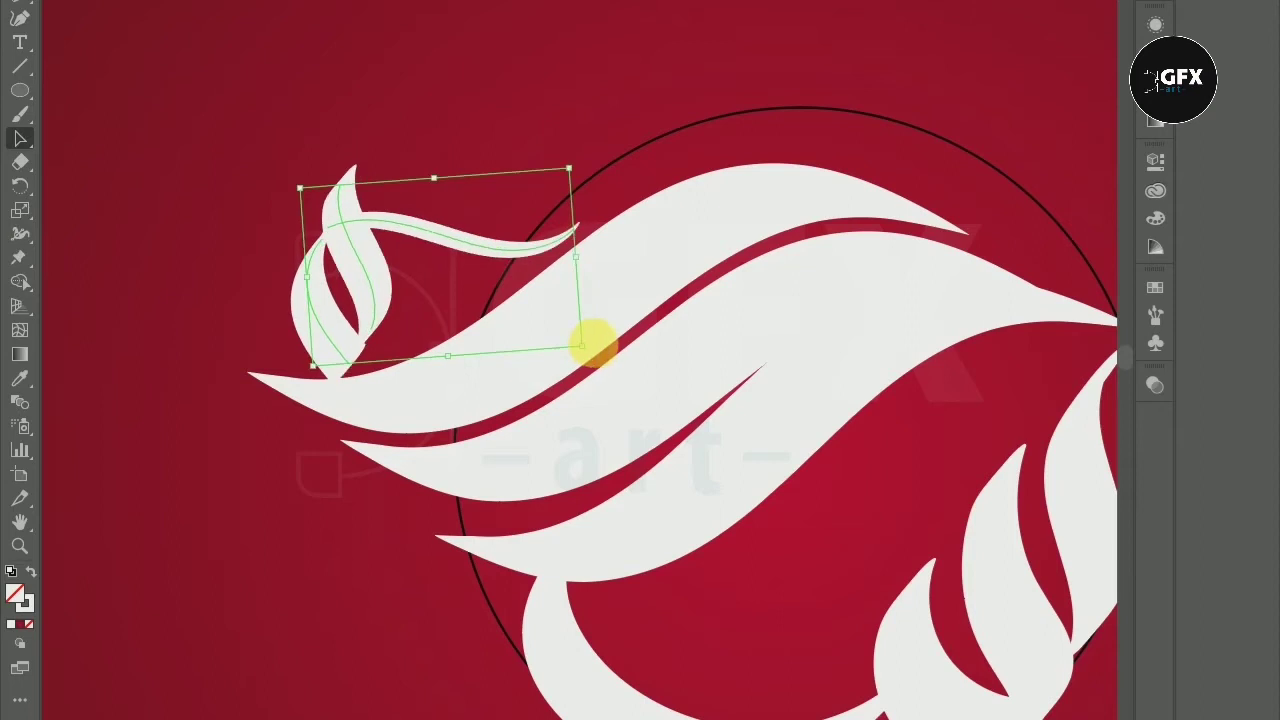
pyautogui.click(586, 118)
pyautogui.keyDown('alt'); pyautogui.scroll(-2, 586, 118); pyautogui.keyUp('alt')
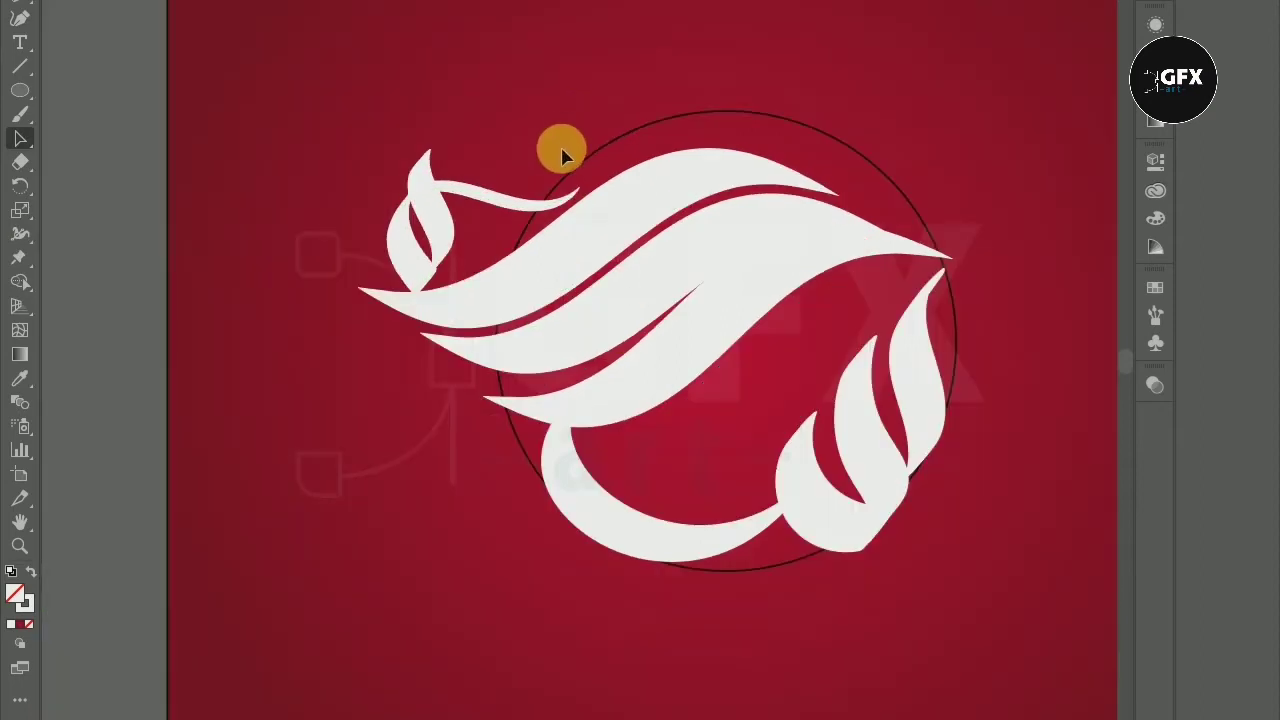
pyautogui.scroll(2, 560, 158)
pyautogui.click(380, 263)
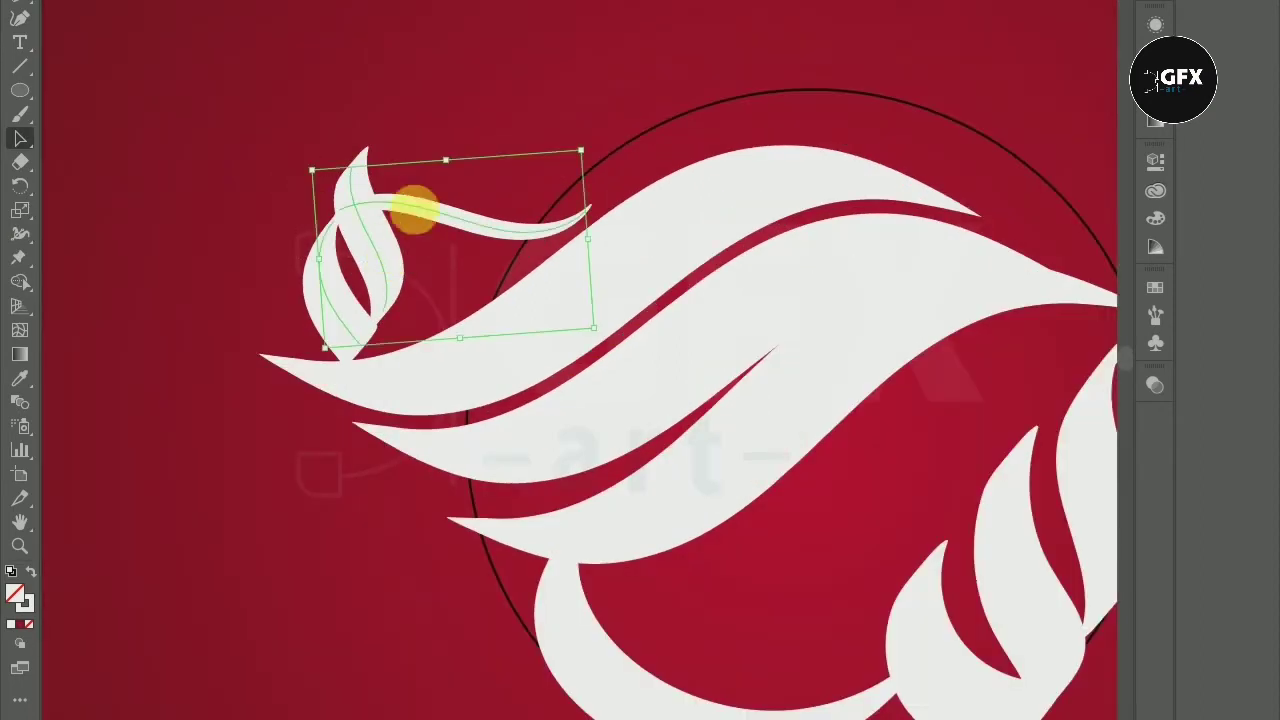
pyautogui.moveTo(581, 150); pyautogui.dragTo(680, 82)
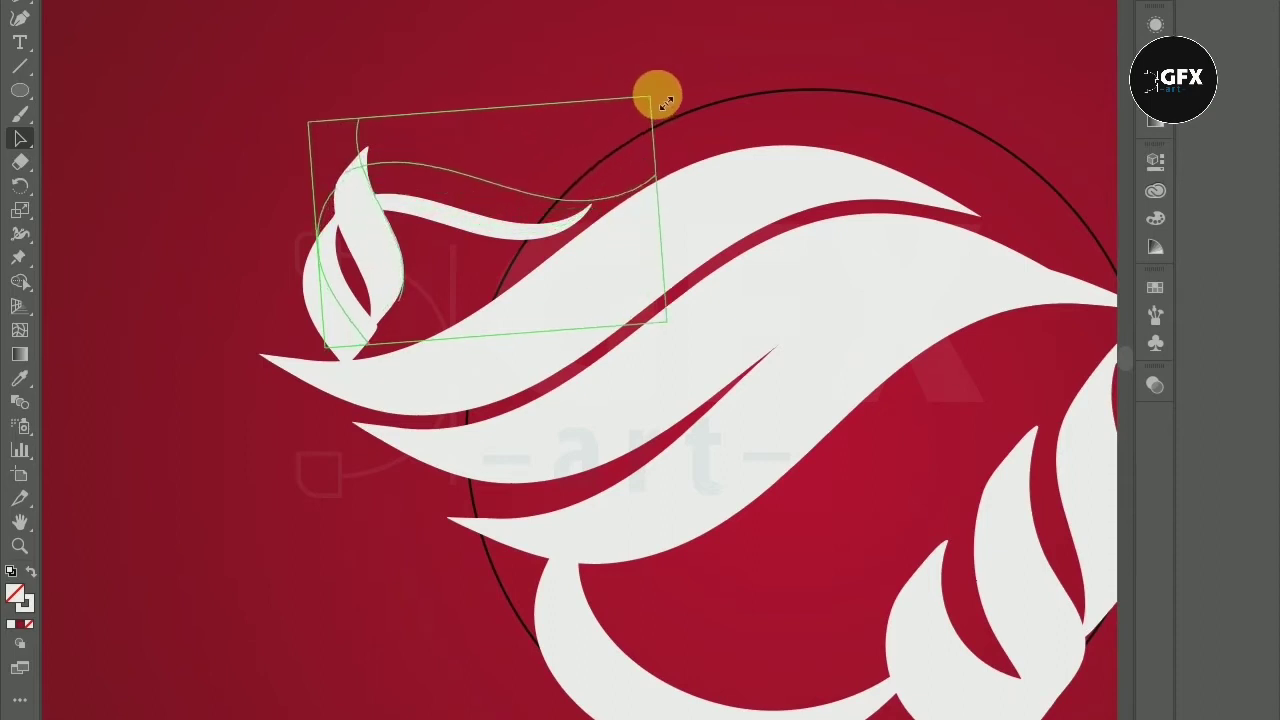
pyautogui.click(450, 250)
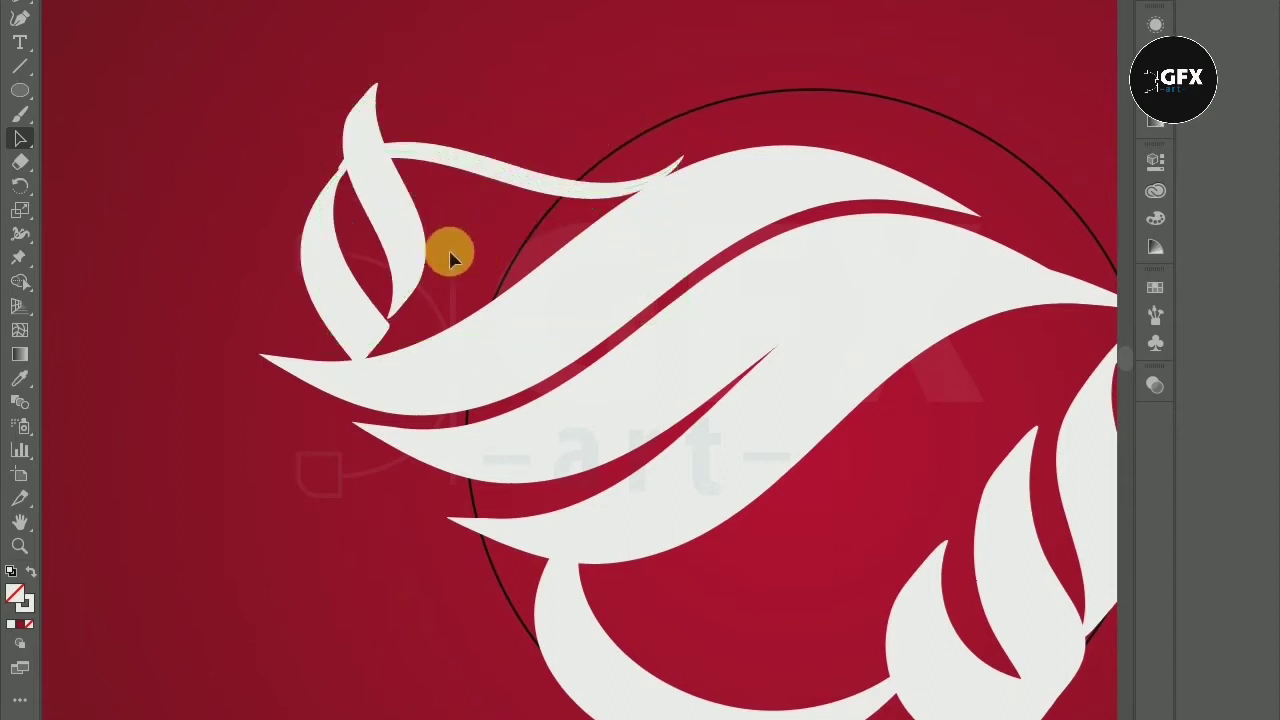
pyautogui.click(403, 262)
pyautogui.click(438, 254)
# Step: Inspect the small leaf and try resizing the thin top curve
pyautogui.scroll(1, 438, 254)
pyautogui.scroll(1, 420, 255)
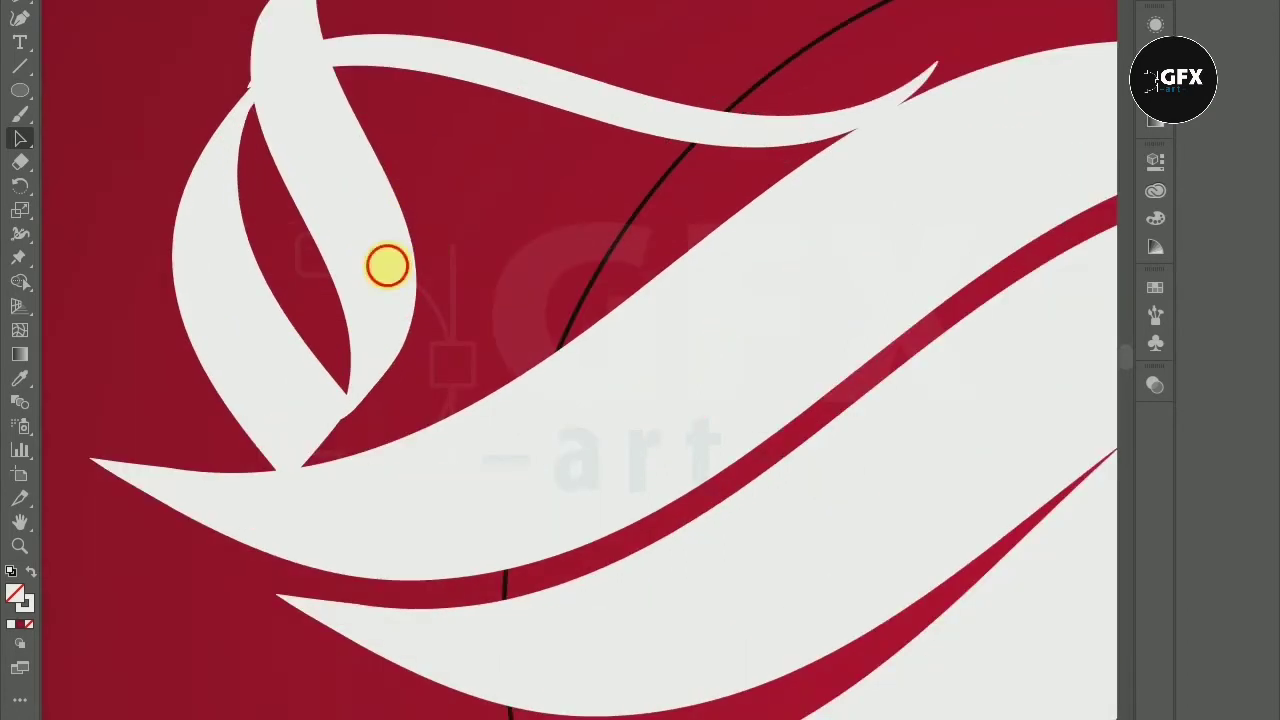
pyautogui.click(380, 270)
pyautogui.click(460, 243)
pyautogui.scroll(-1, 460, 243)
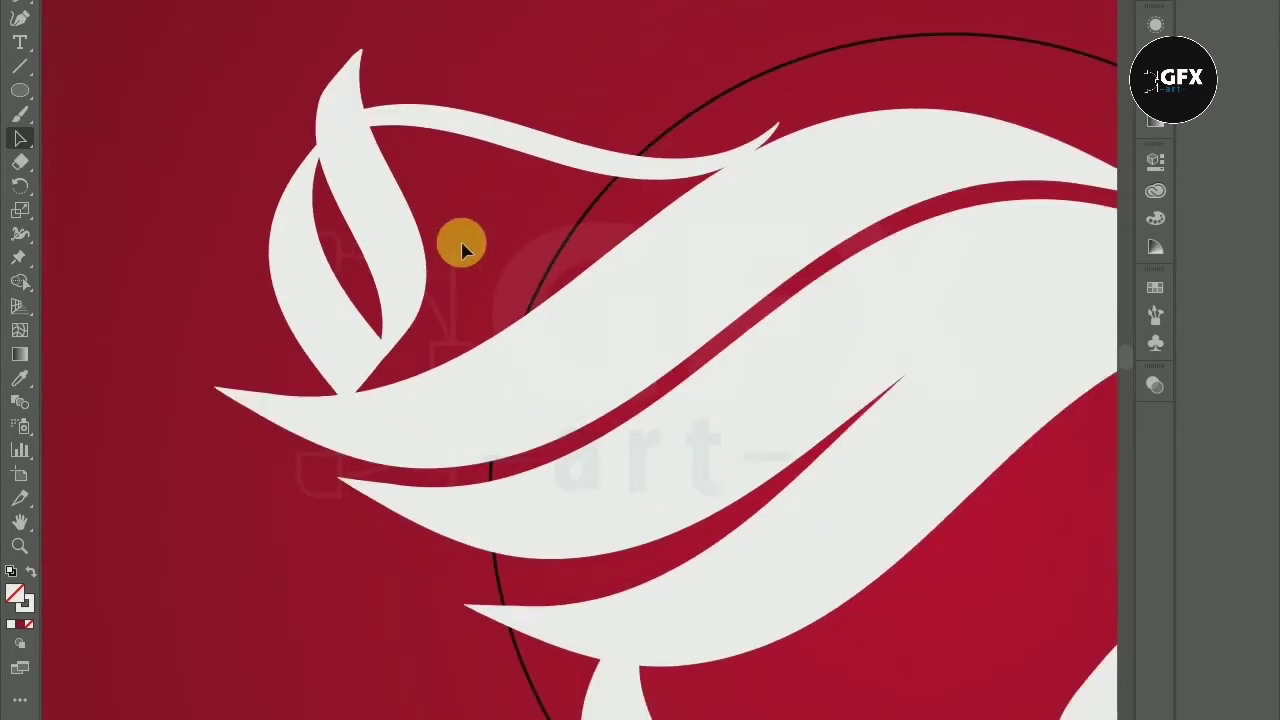
pyautogui.scroll(-1, 462, 248)
pyautogui.scroll(-1, 467, 245)
pyautogui.click(530, 196)
pyautogui.moveTo(630, 165); pyautogui.dragTo(624, 142)
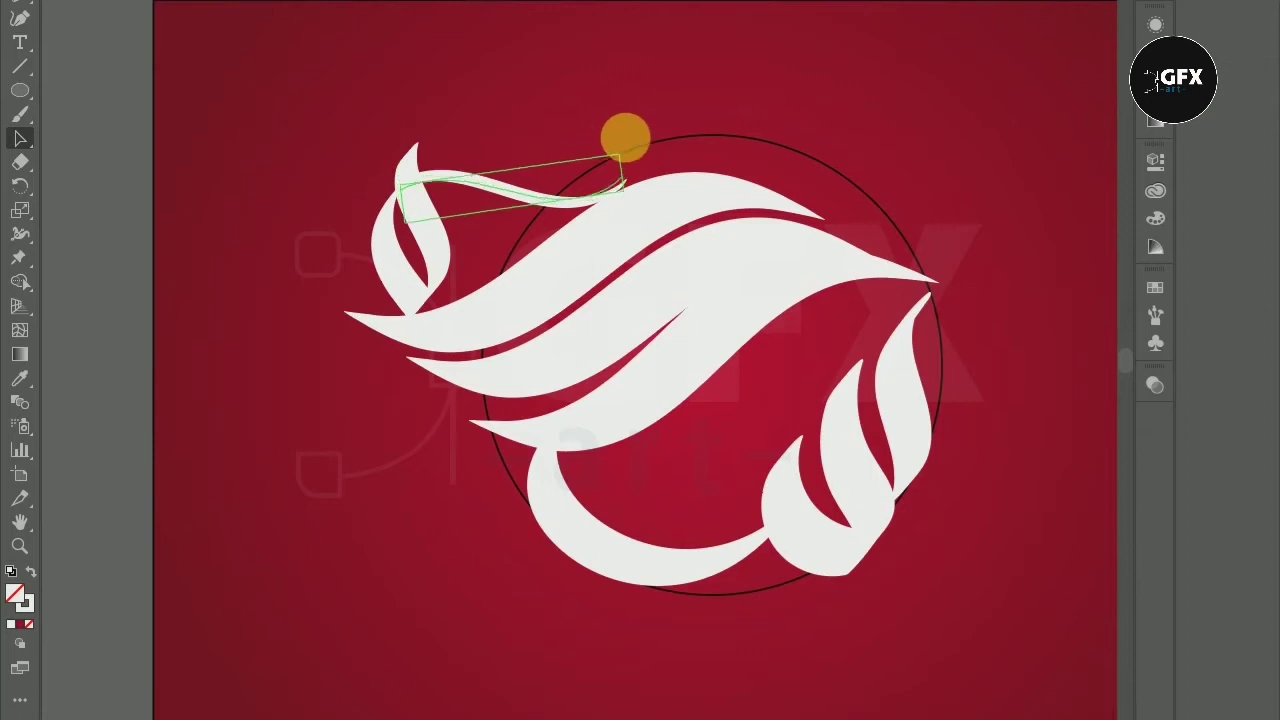
pyautogui.click(500, 116)
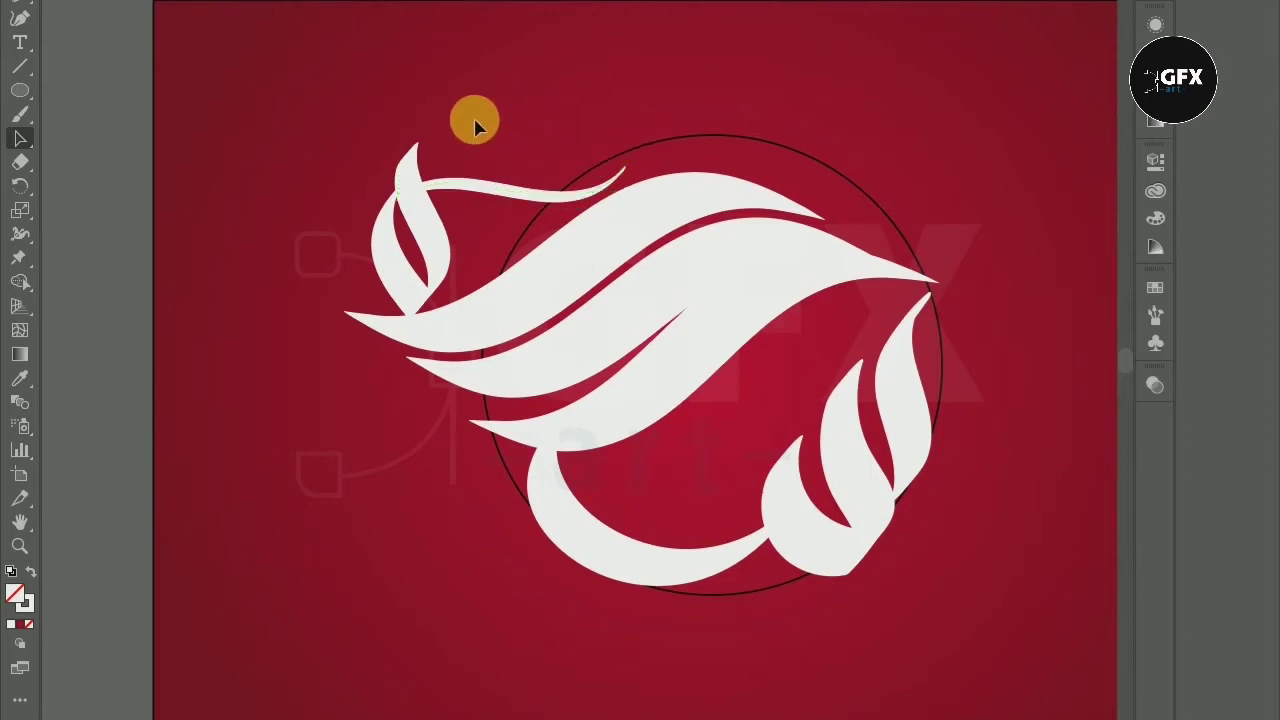
# Step: Inspect the emblem's thin top-left curve, zoom in, and return to the Paintbrush
pyautogui.scroll(1, 450, 130)
pyautogui.scroll(1, 443, 150)
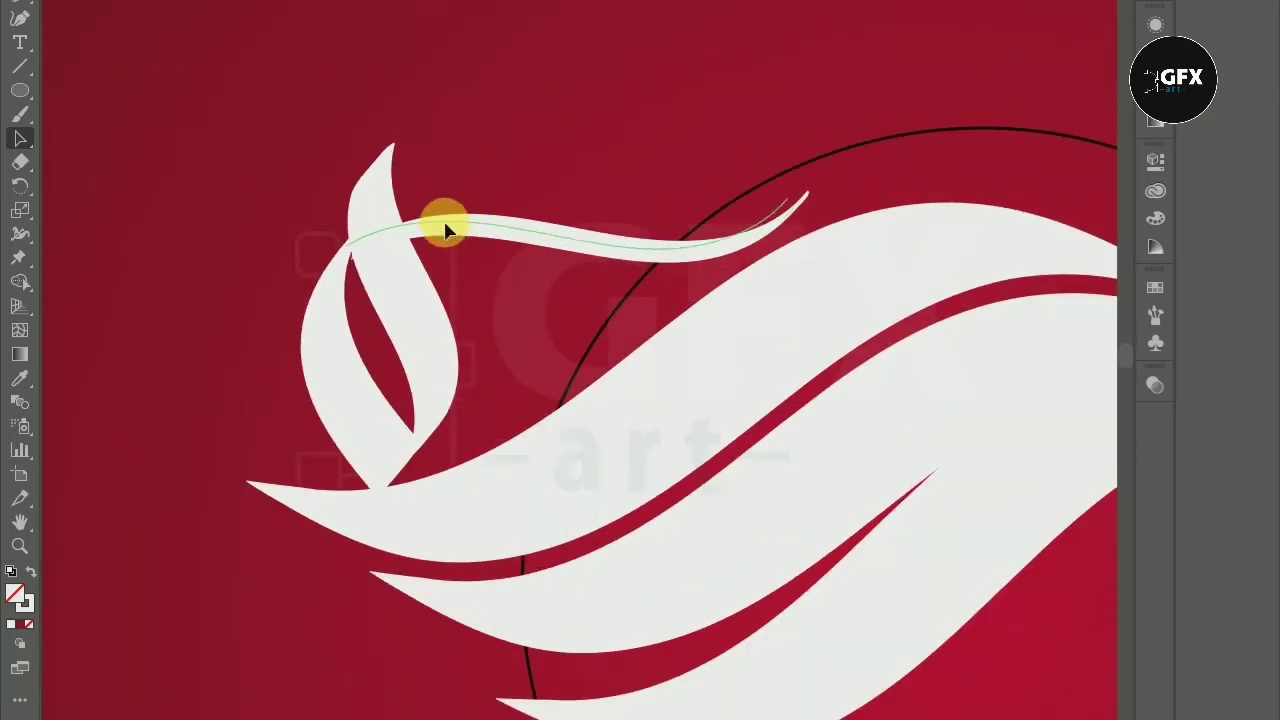
pyautogui.click(443, 222)
pyautogui.click(475, 128)
pyautogui.scroll(-1, 475, 128)
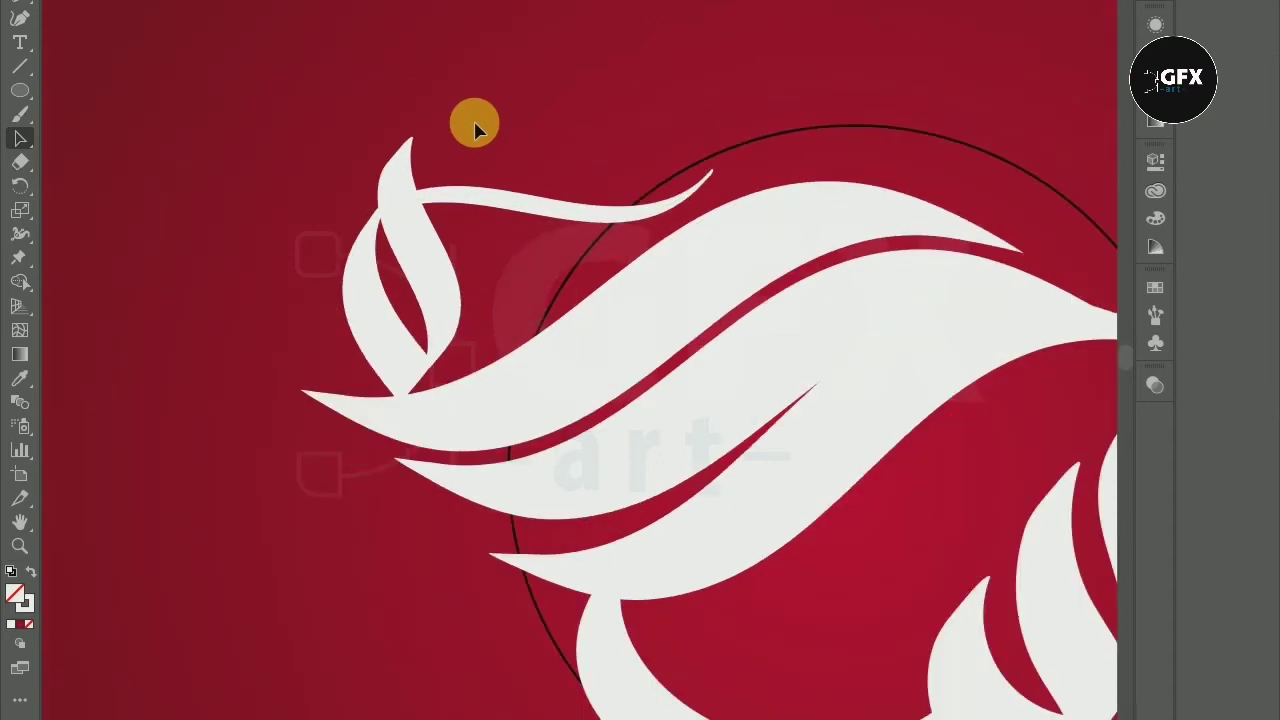
pyautogui.scroll(-1, 475, 128)
pyautogui.scroll(-1, 475, 128)
pyautogui.scroll(-1, 474, 134)
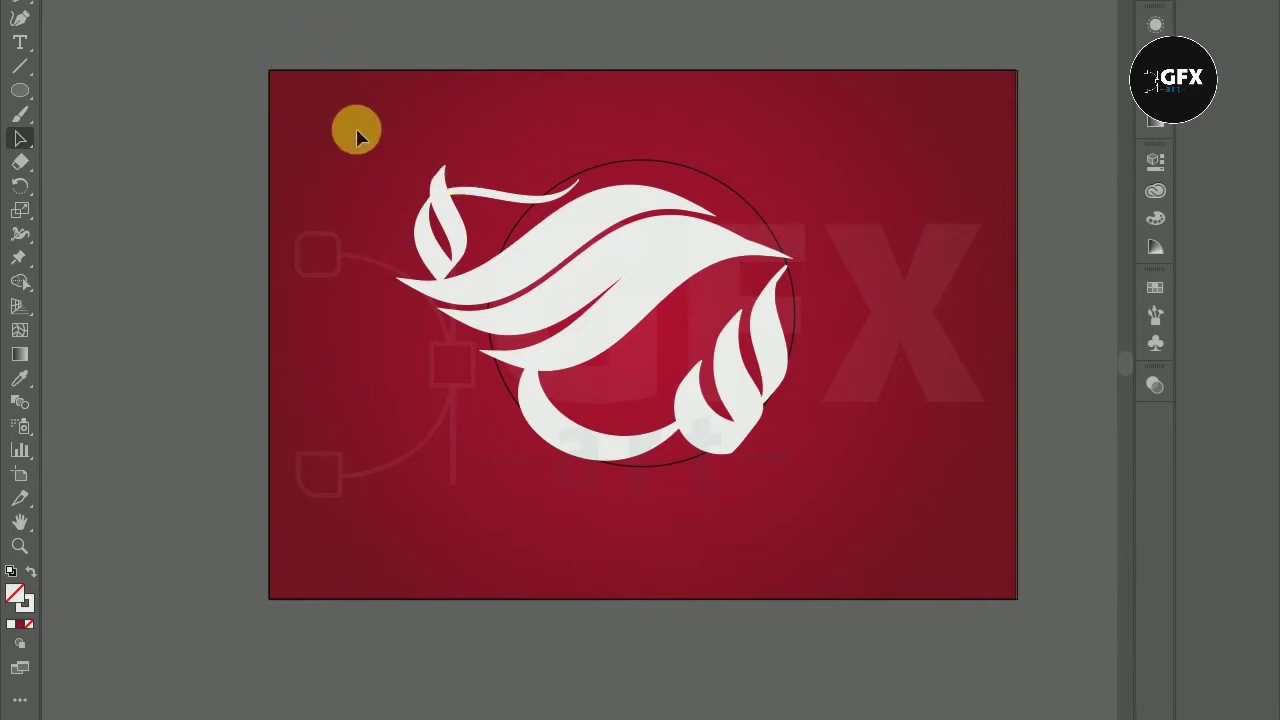
pyautogui.click(498, 208)
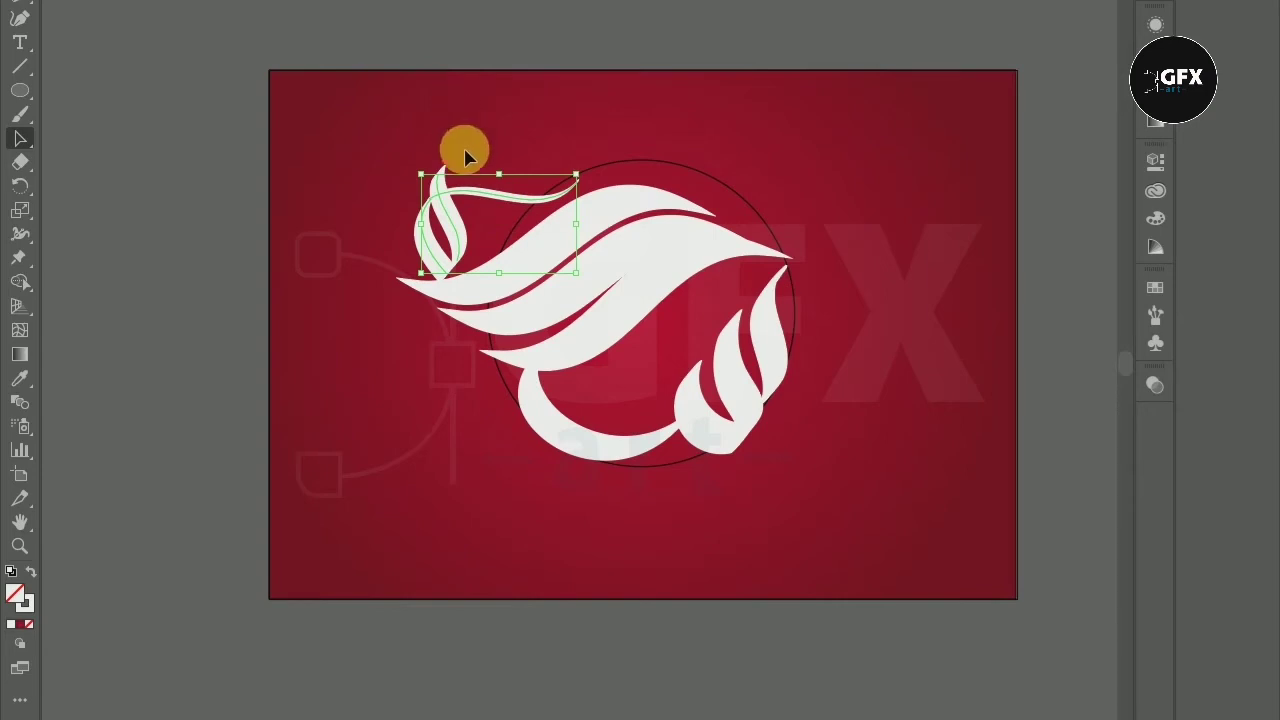
pyautogui.click(500, 130)
pyautogui.scroll(1, 520, 128)
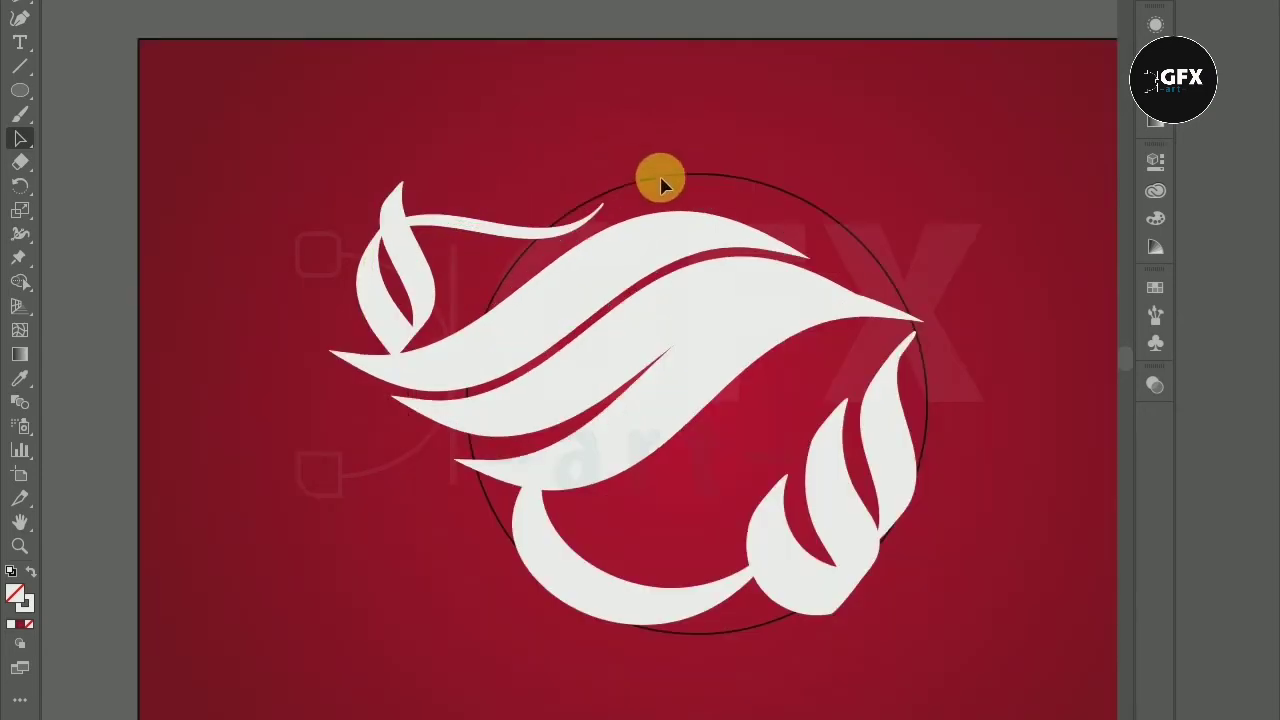
pyautogui.scroll(1, 650, 178)
pyautogui.scroll(1, 351, 183)
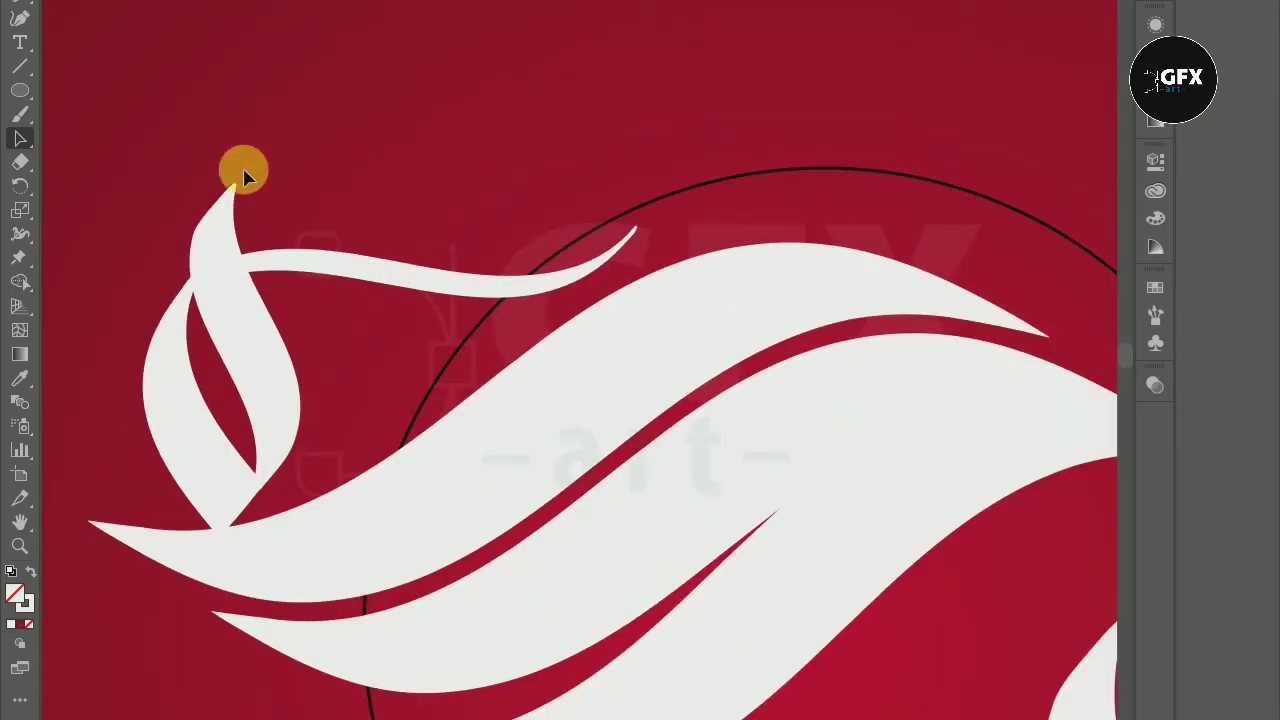
pyautogui.click(20, 113)
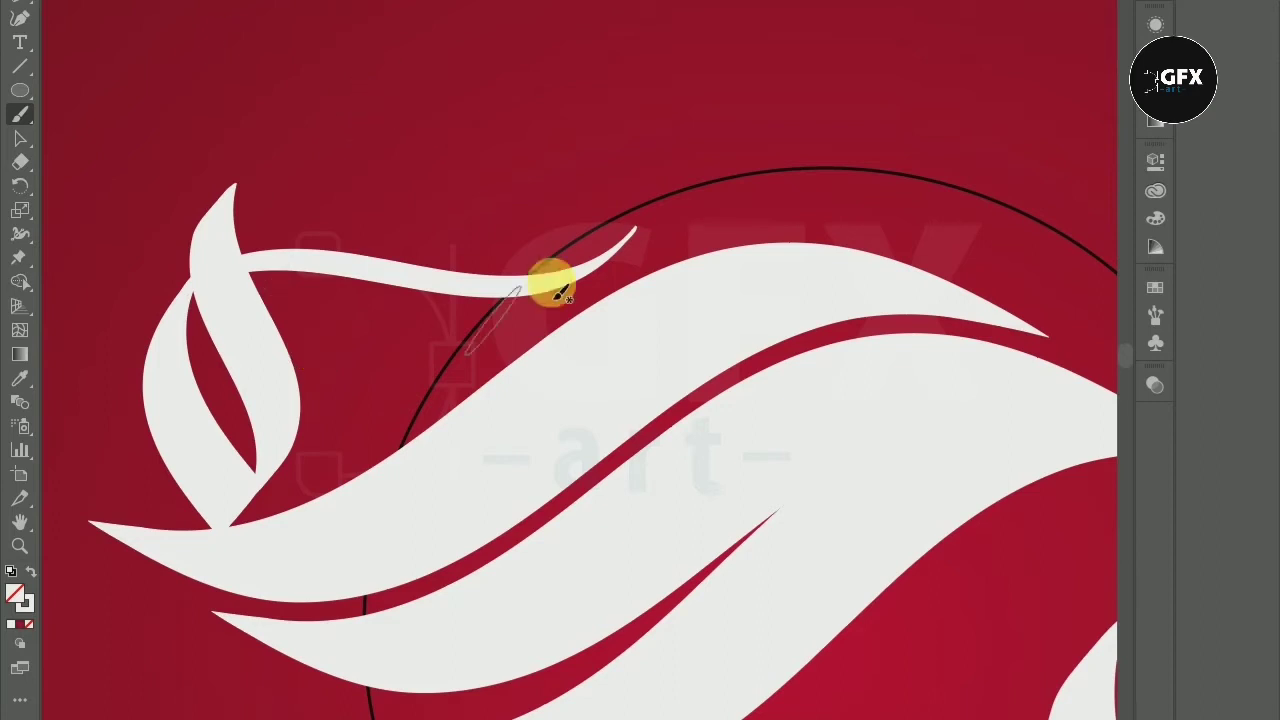
# Step: Paint a white diamond dot above the leaf, deleting a badly drawn second dot
pyautogui.moveTo(313, 90); pyautogui.dragTo(345, 140)
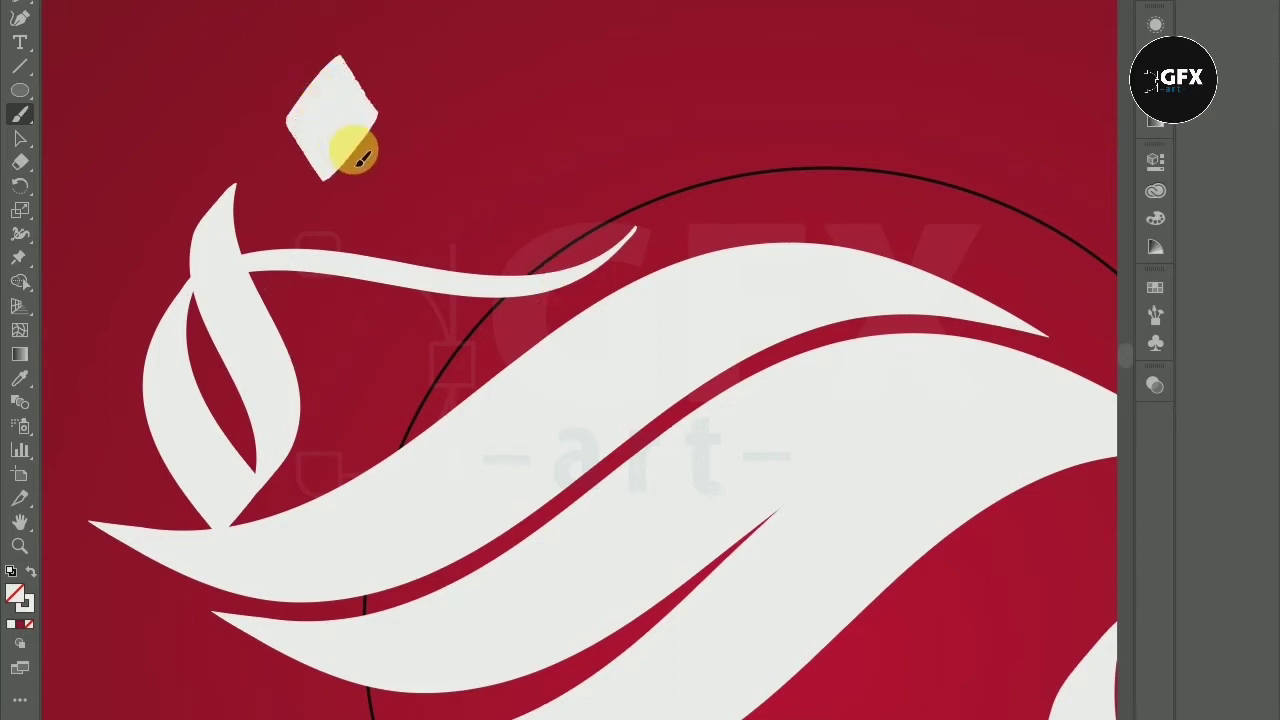
pyautogui.moveTo(362, 162); pyautogui.dragTo(364, 134)
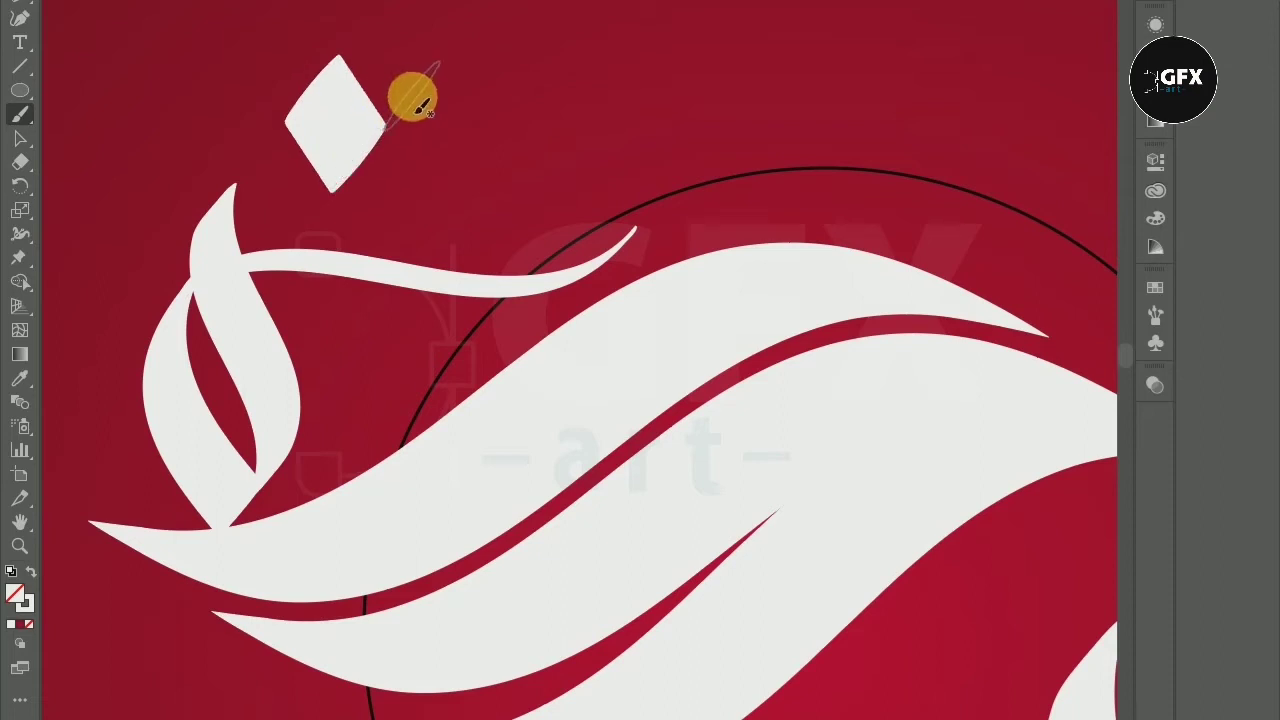
pyautogui.moveTo(420, 103); pyautogui.dragTo(452, 165)
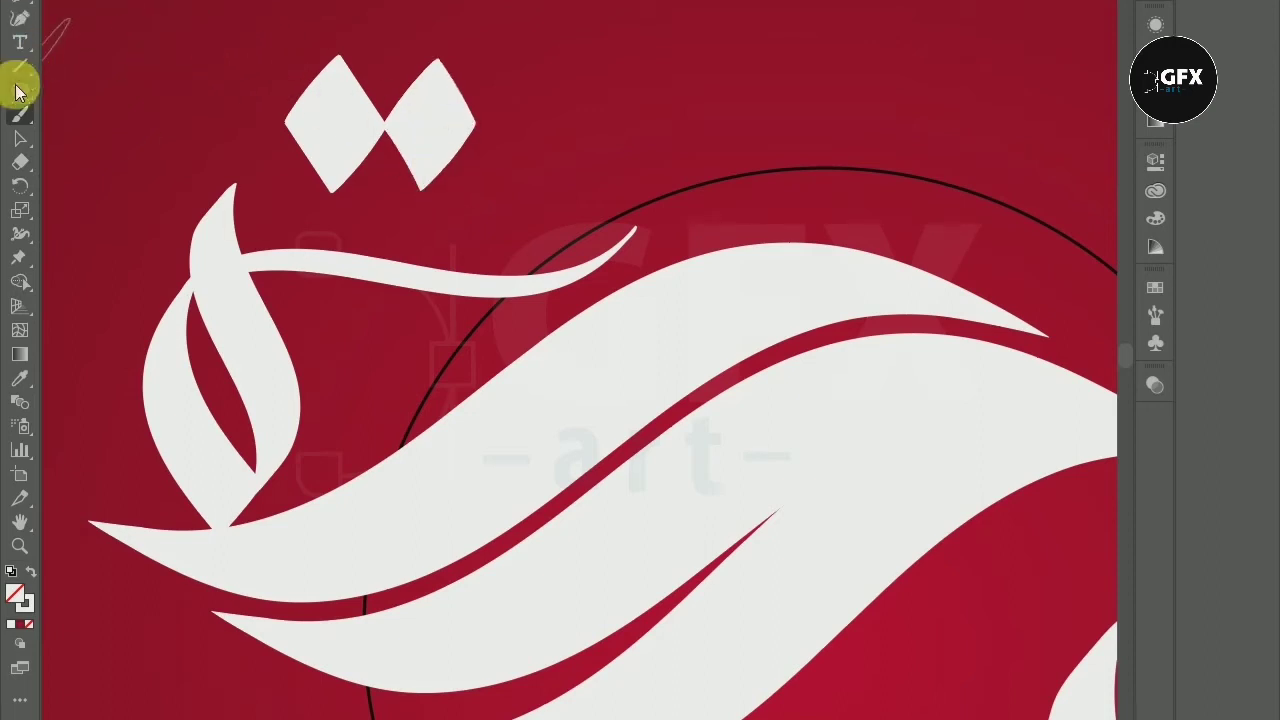
pyautogui.click(20, 140)
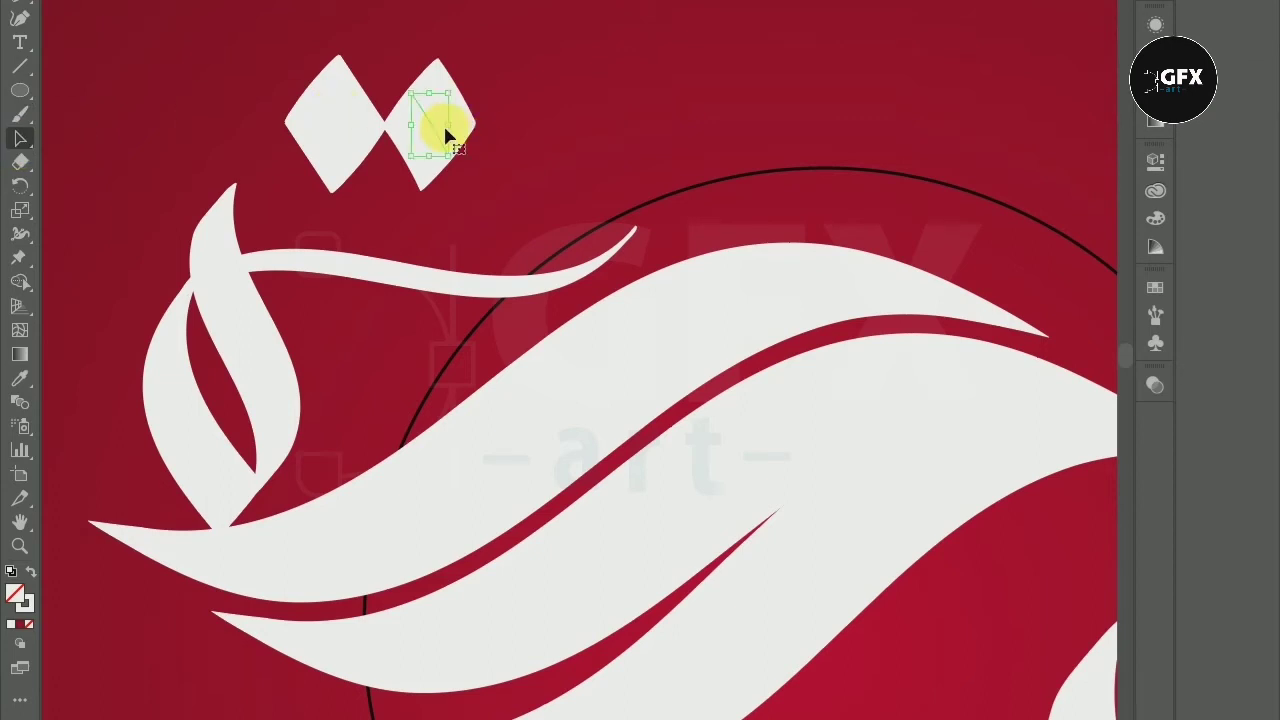
pyautogui.press('Delete')
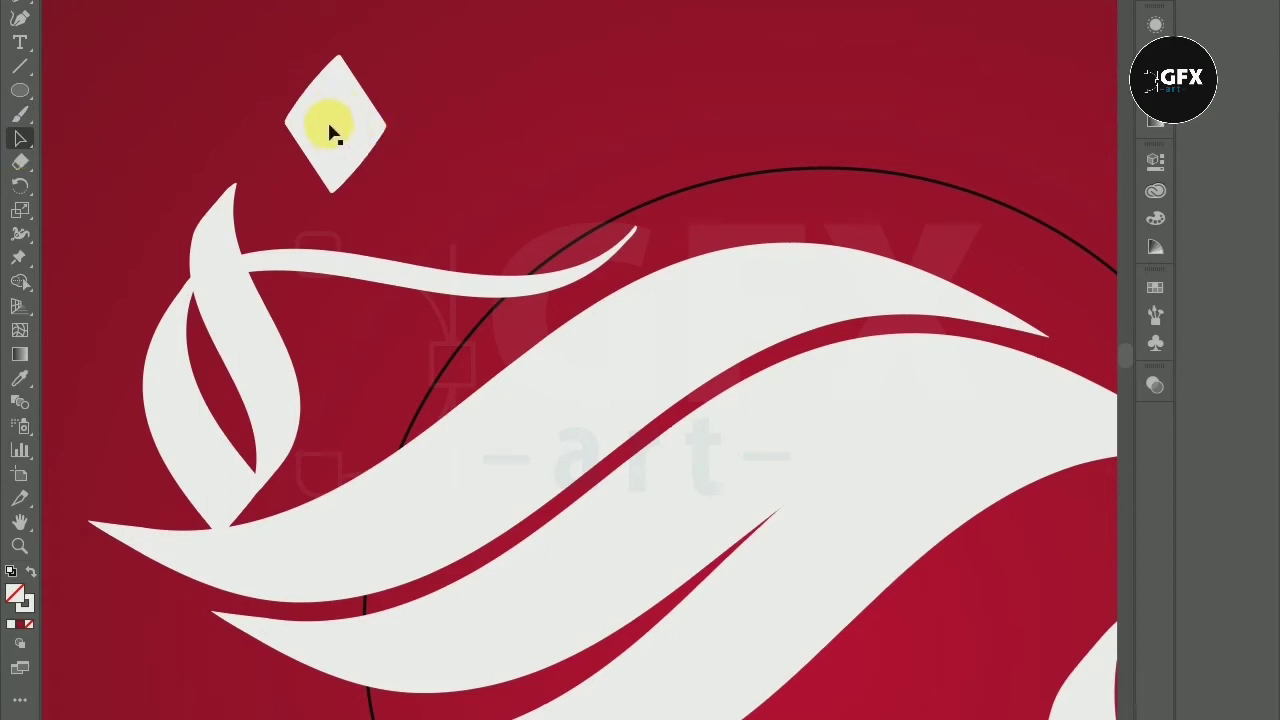
# Step: Alt-drag a copy of the diamond to its right and nudge it closer with arrow keys
pyautogui.moveTo(334, 123); pyautogui.dragTo(442, 133)
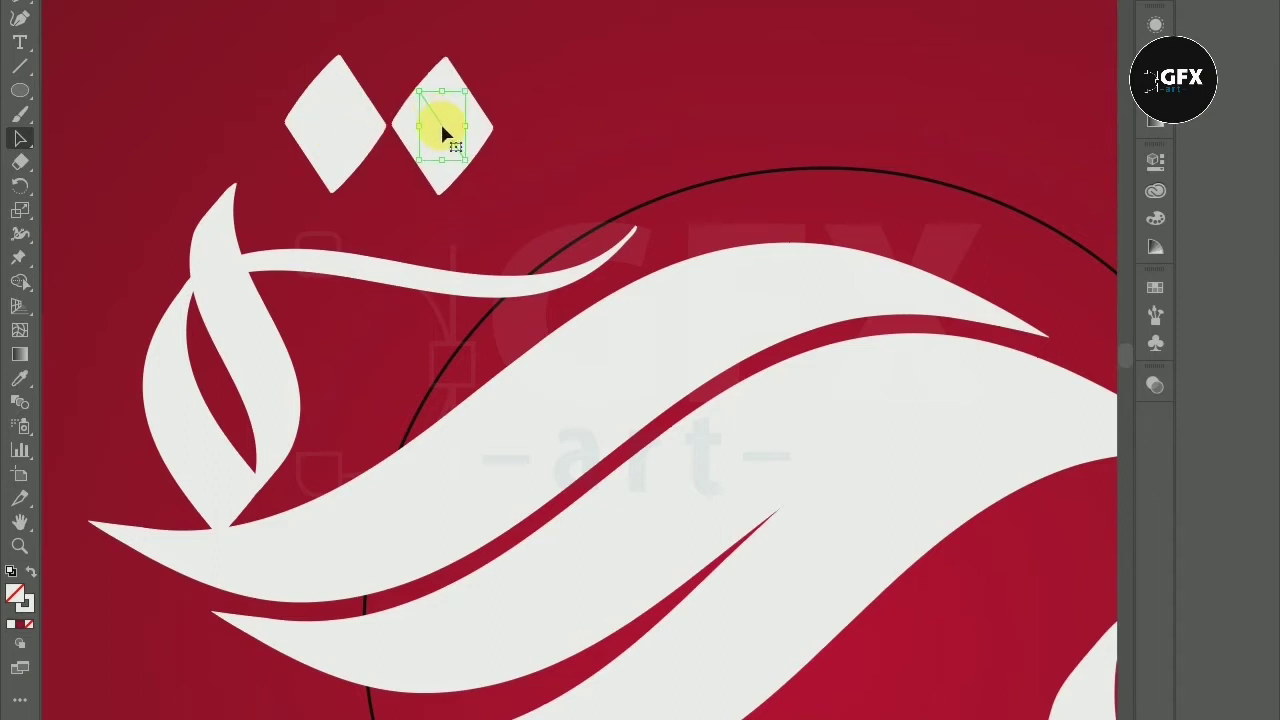
pyautogui.click(519, 115)
pyautogui.press('Left')
pyautogui.press('Down')
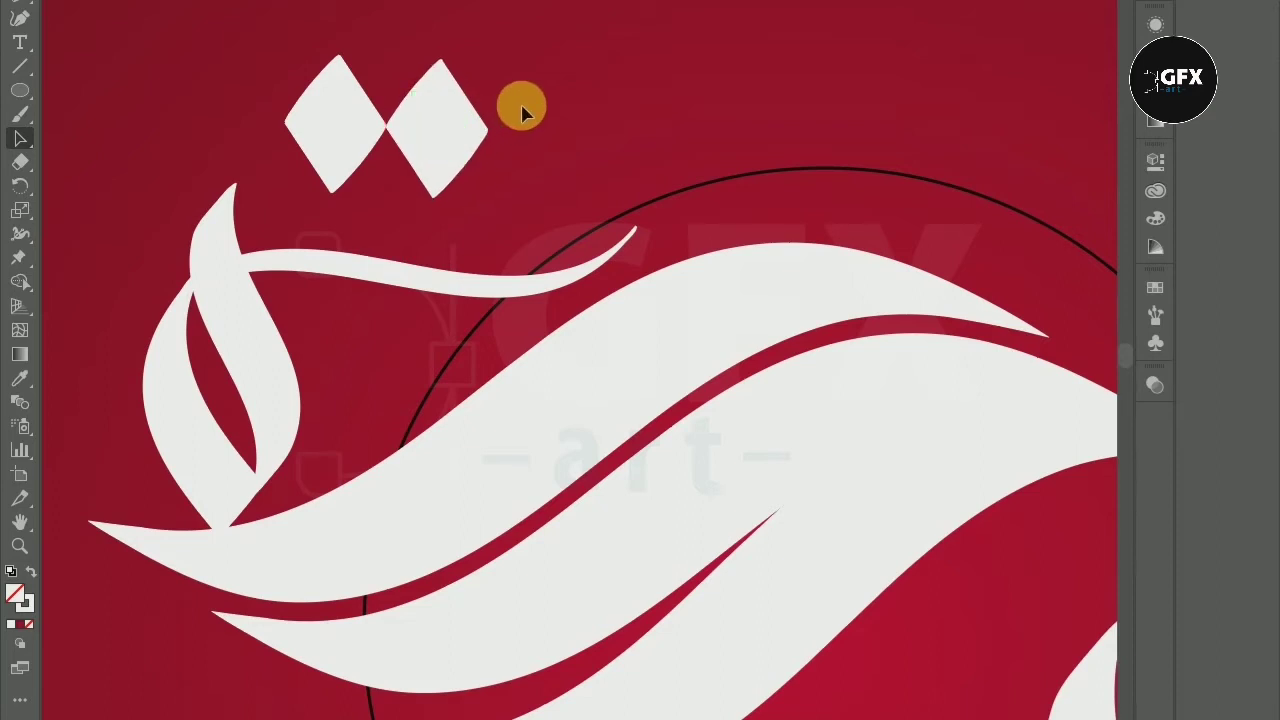
# Step: Expand the appearance of both diamonds and the thin curling stroke into filled shapes
pyautogui.click(352, 150)
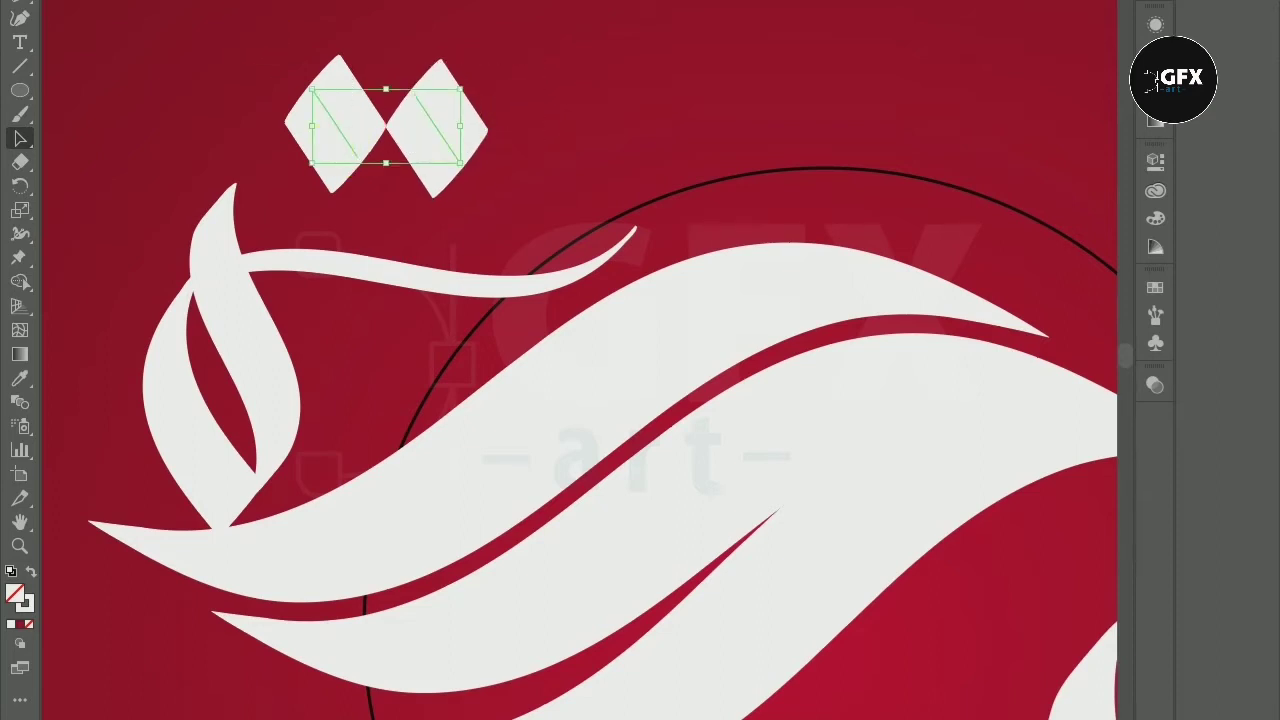
pyautogui.click(334, 95)
pyautogui.click(512, 62)
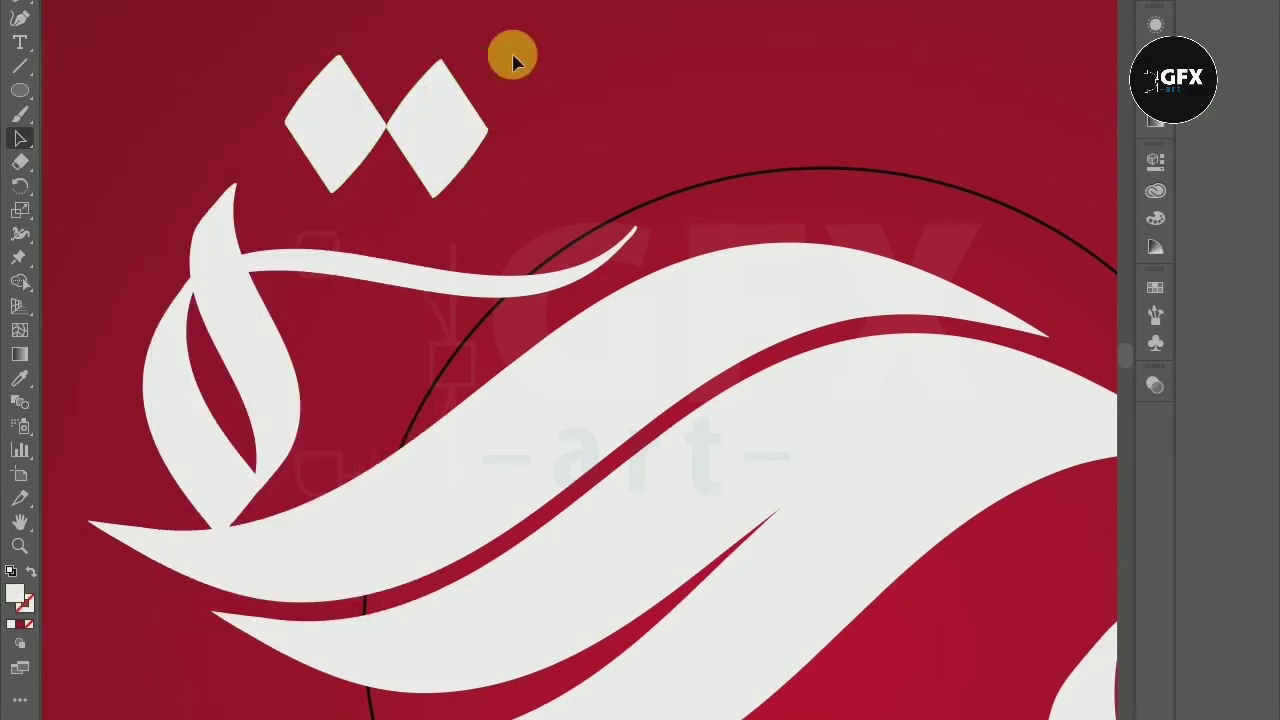
pyautogui.click(292, 356)
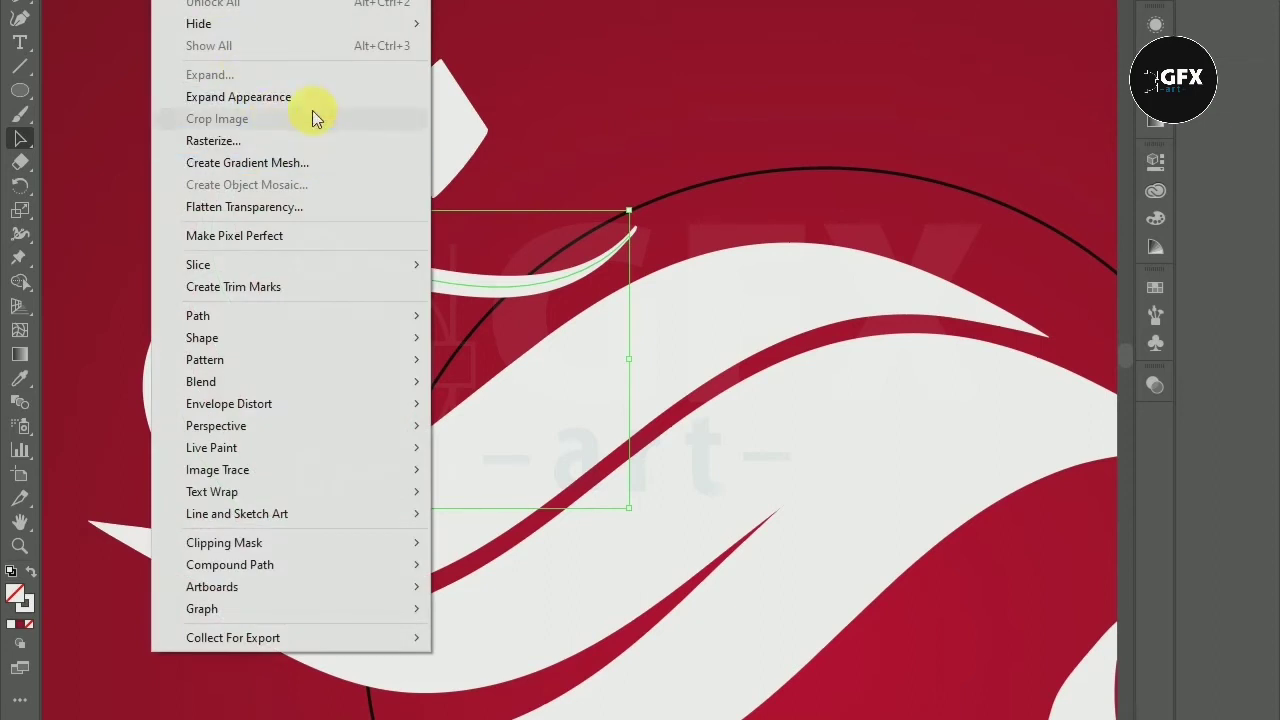
pyautogui.click(314, 99)
pyautogui.click(562, 88)
pyautogui.scroll(-5, 562, 88)
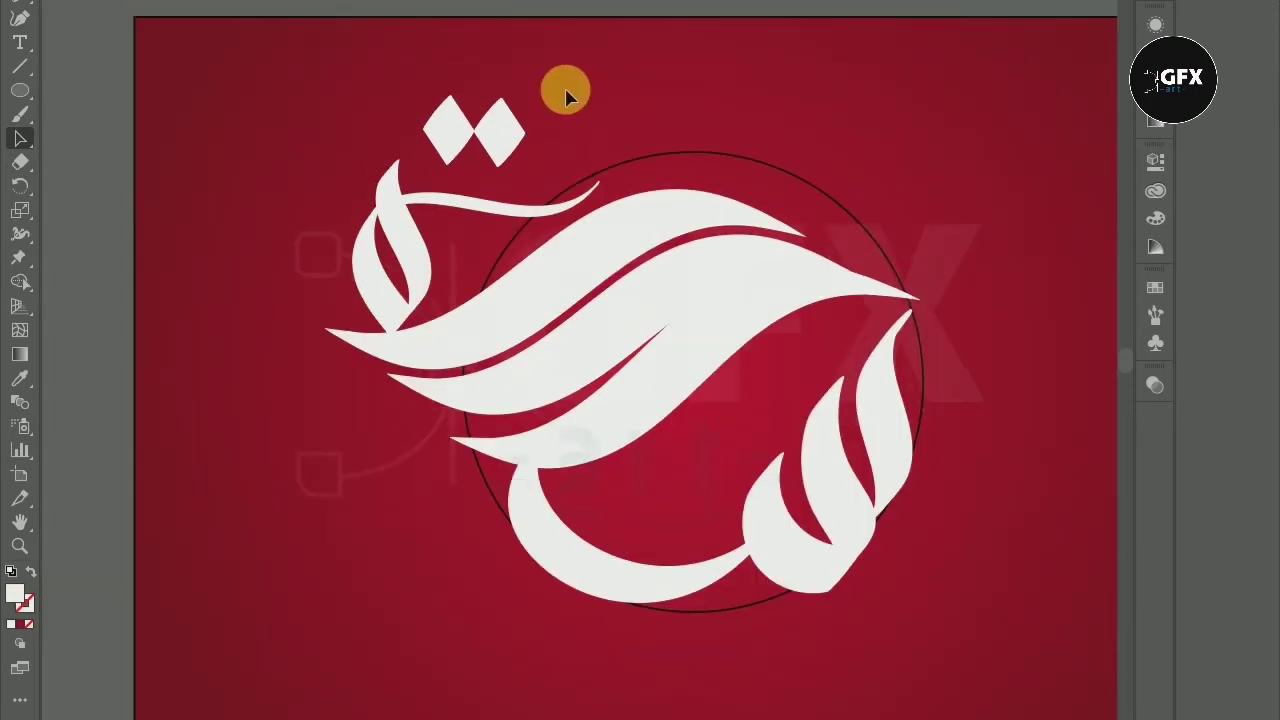
# Step: Widen the upper-left leaf rightward and stretch the left leaf further left
pyautogui.scroll(-2, 571, 100)
pyautogui.scroll(2, 620, 160)
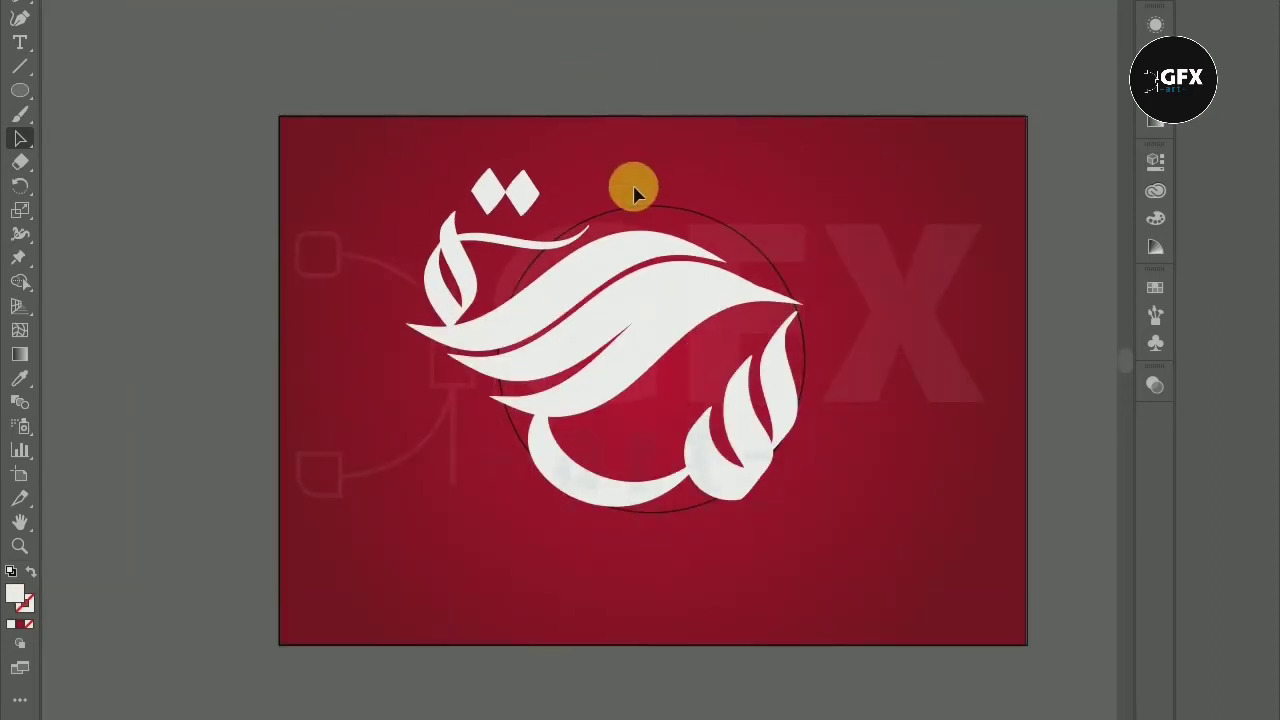
pyautogui.hotkey('ctrl', '=')
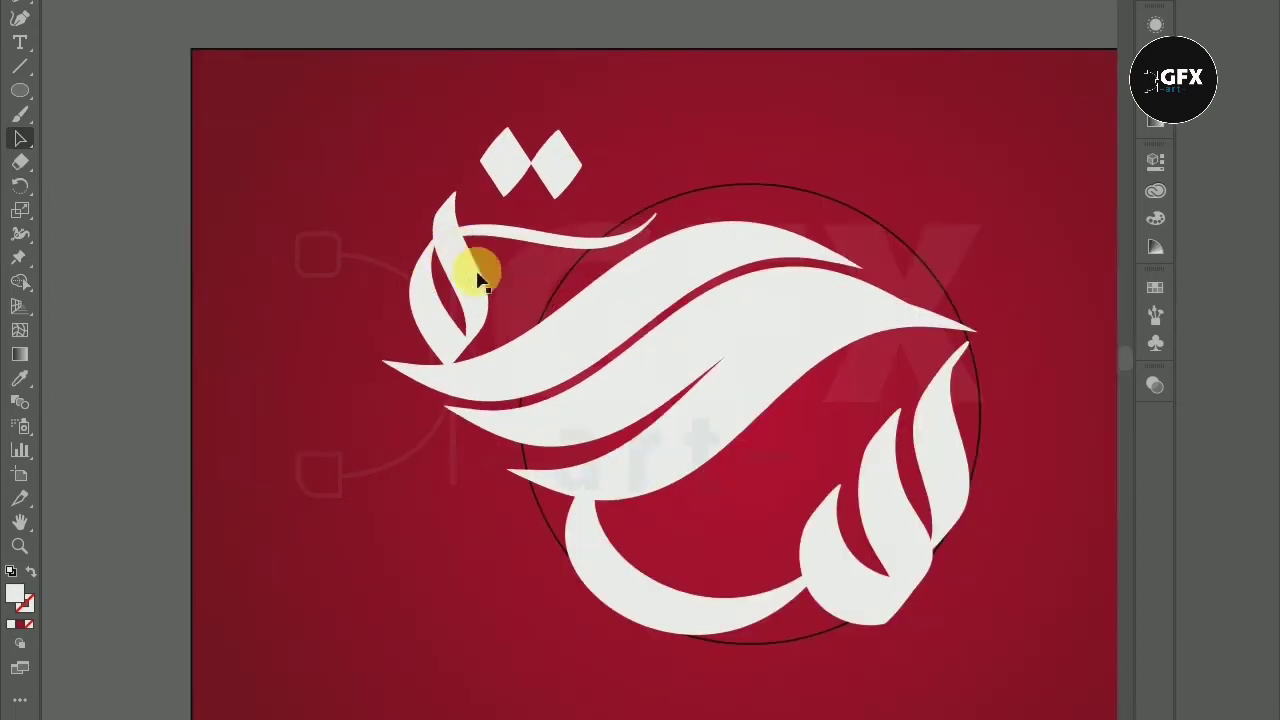
pyautogui.scroll(-1, 413, 350)
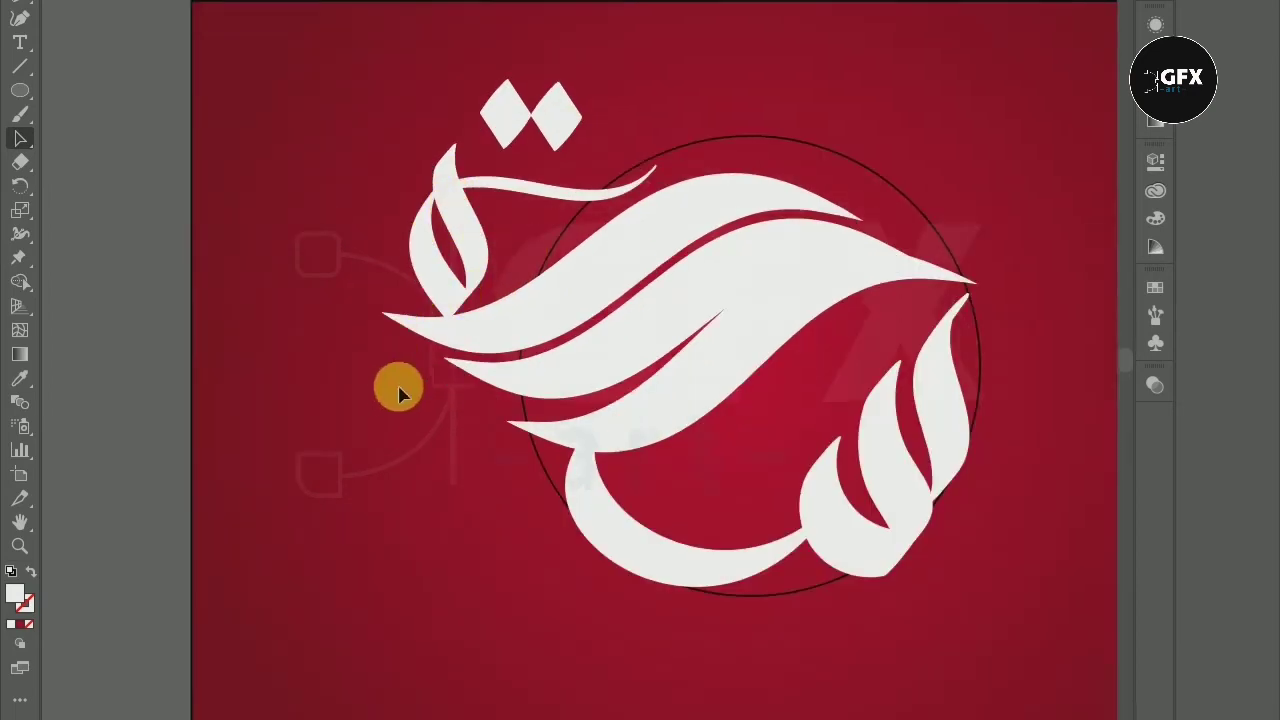
pyautogui.click(474, 234)
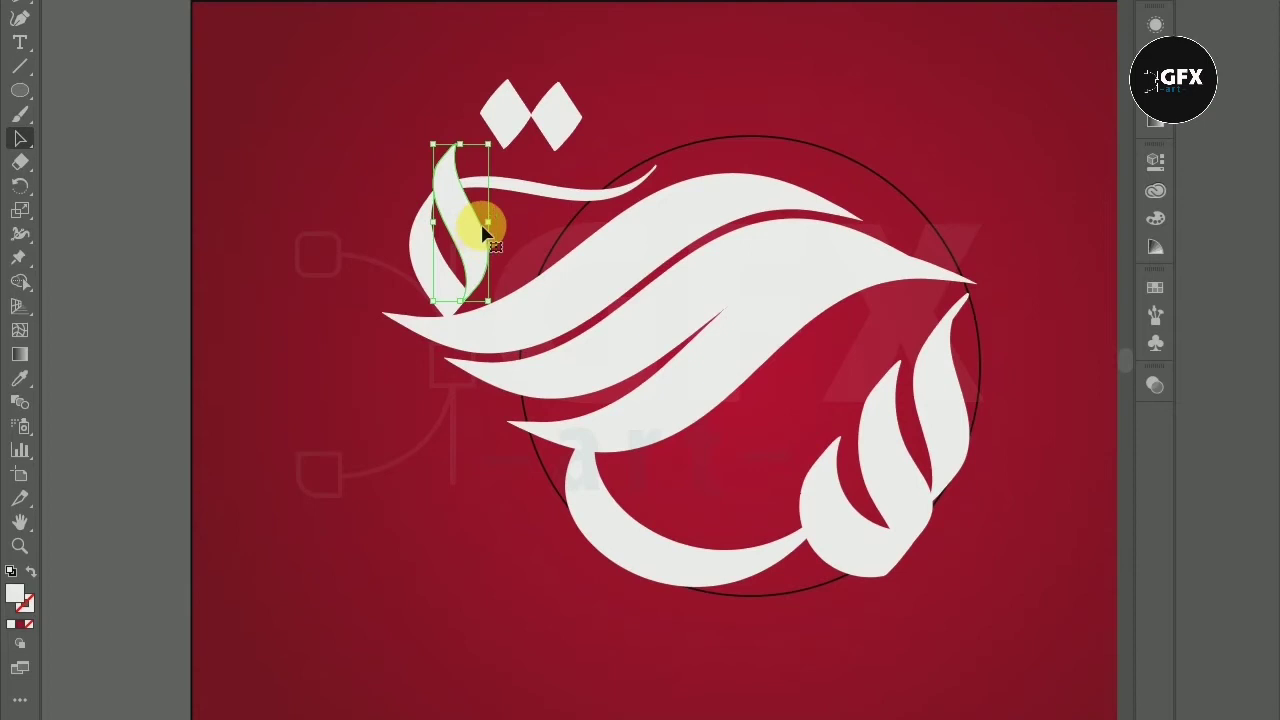
pyautogui.scroll(2, 483, 232)
pyautogui.moveTo(494, 216)
pyautogui.mouseDown()
pyautogui.moveTo(528, 215)
pyautogui.moveTo(463, 229)
pyautogui.mouseUp()
pyautogui.click(535, 218)
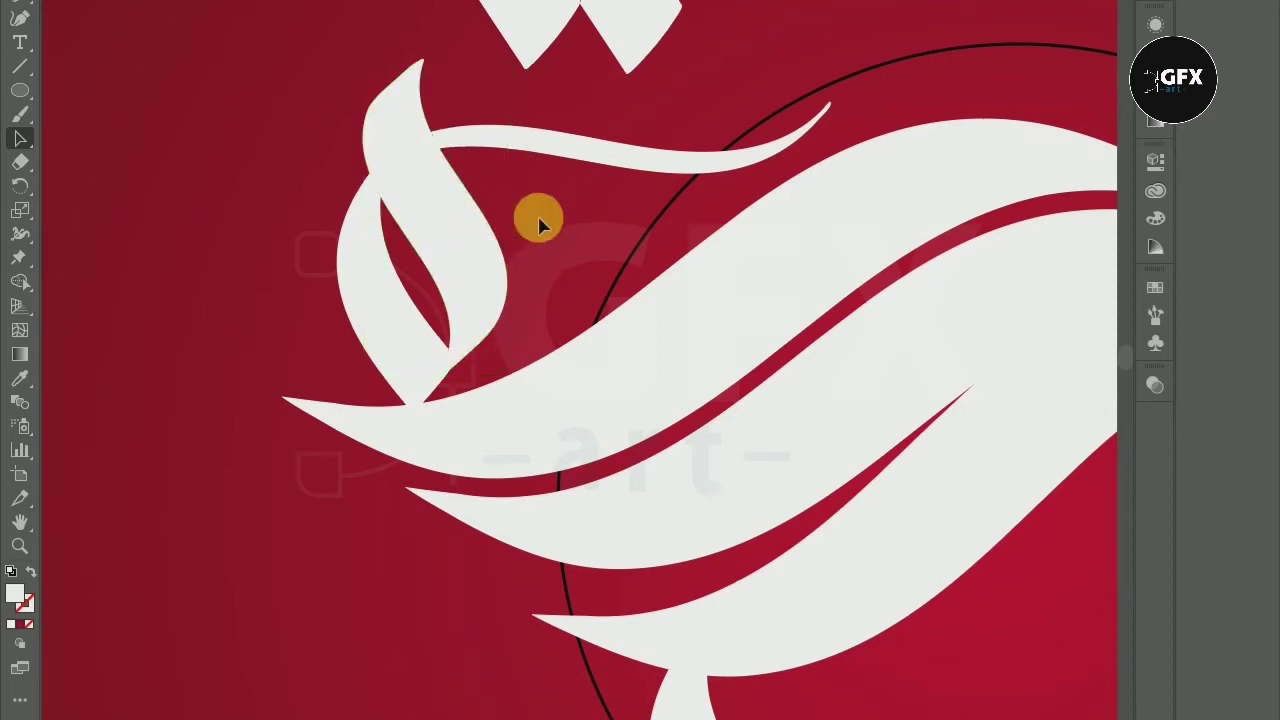
pyautogui.scroll(-1, 538, 222)
pyautogui.click(388, 278)
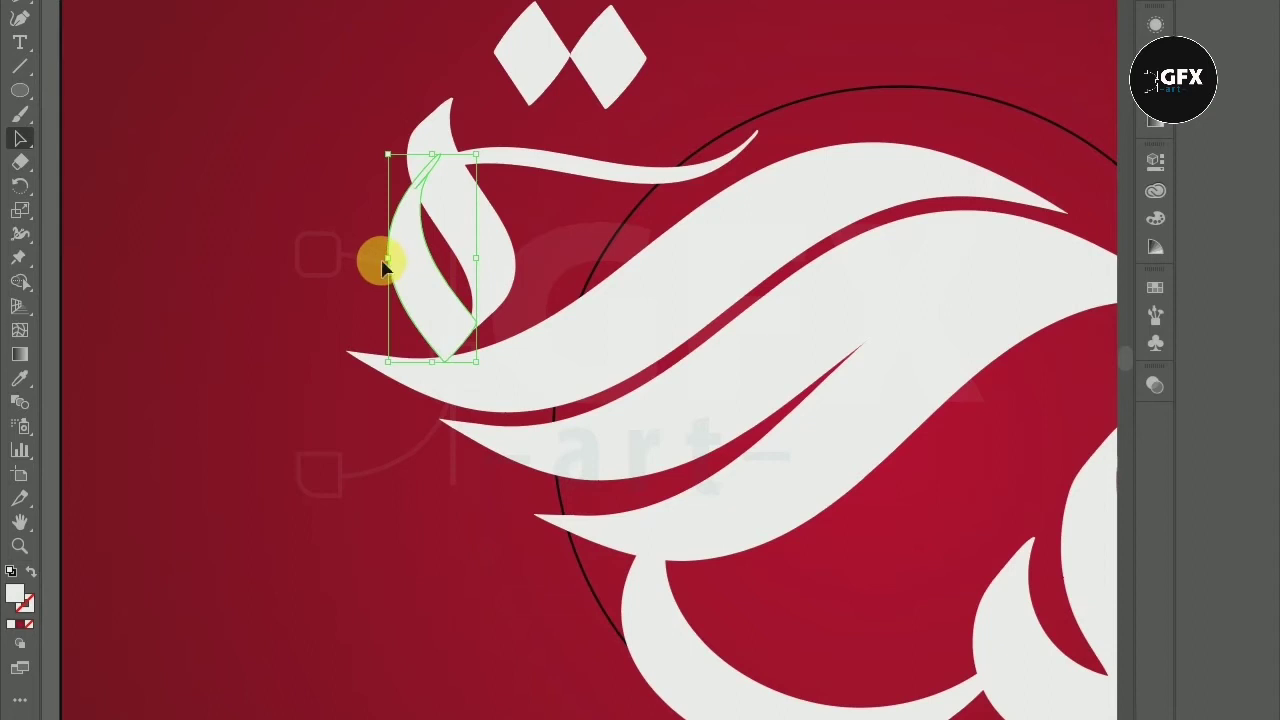
pyautogui.moveTo(393, 267); pyautogui.dragTo(372, 260)
pyautogui.click(528, 260)
# Step: Move the left leaf up and right so it overlaps the top leaf
pyautogui.scroll(1, 497, 286)
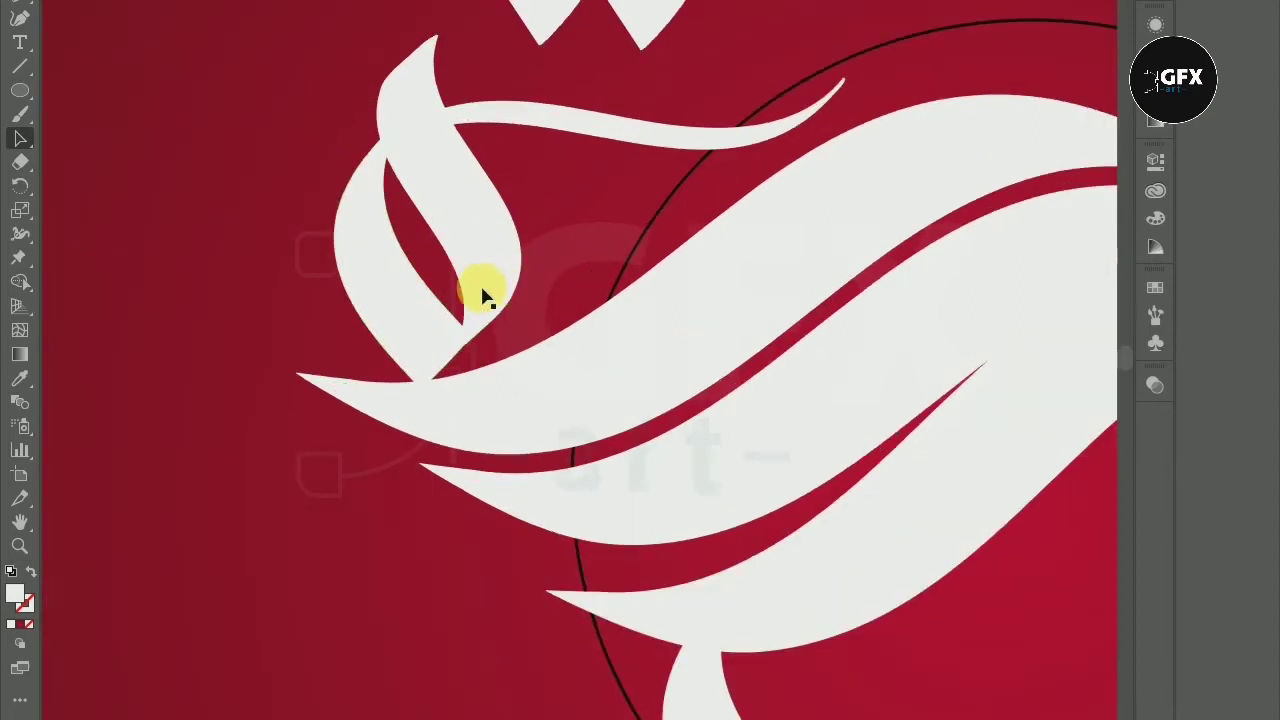
pyautogui.click(433, 313)
pyautogui.moveTo(477, 277); pyautogui.dragTo(540, 192)
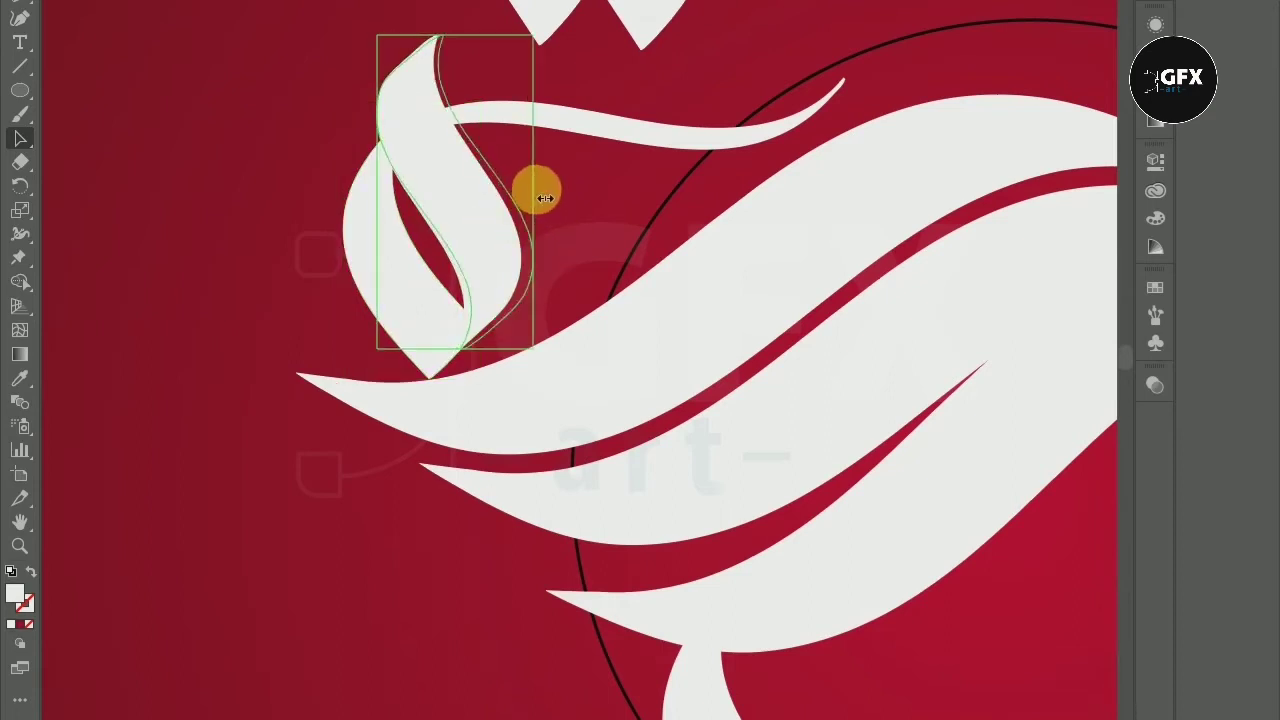
pyautogui.moveTo(500, 229); pyautogui.dragTo(491, 237)
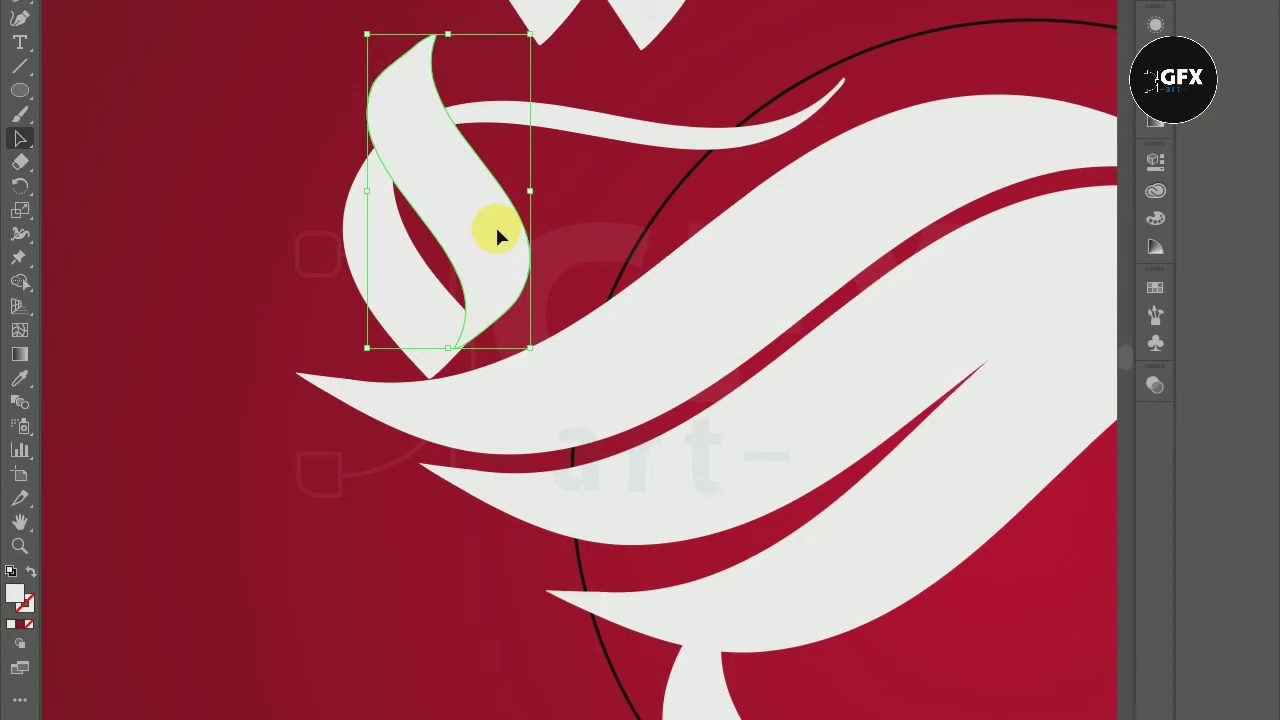
pyautogui.click(546, 214)
pyautogui.scroll(-1, 551, 216)
pyautogui.scroll(-1, 551, 220)
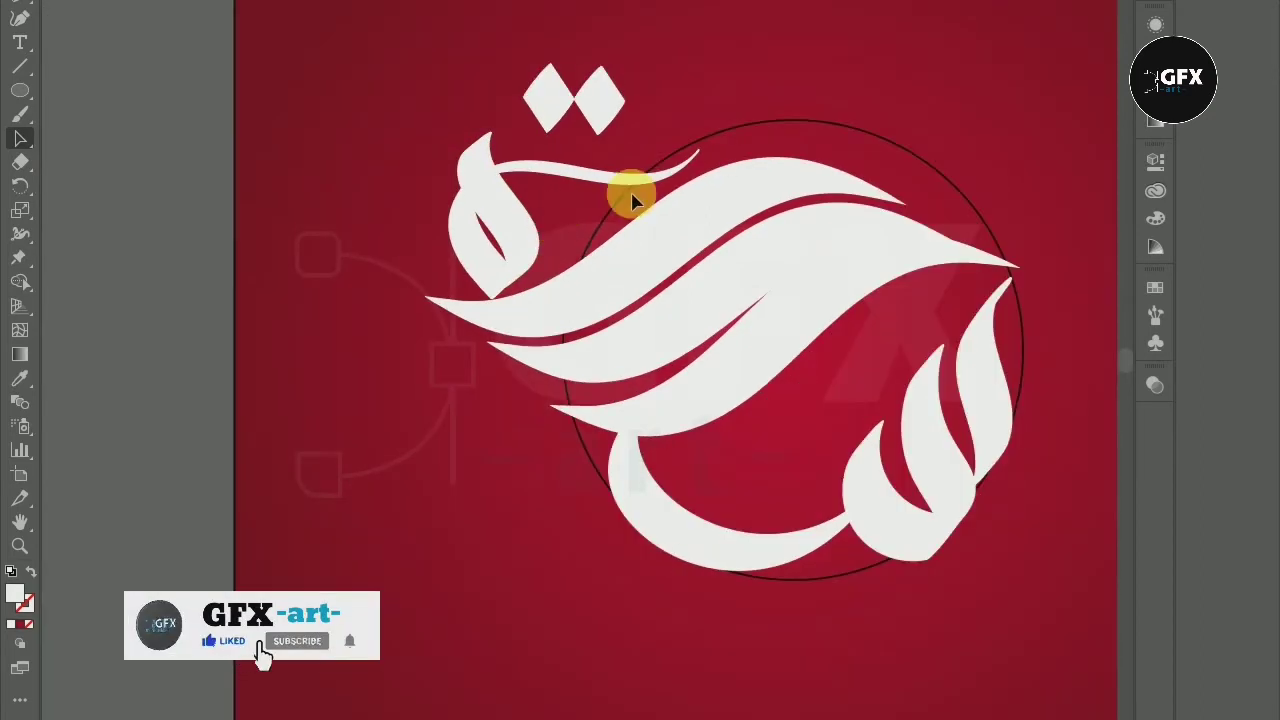
# Step: Move the two diamond dots down and right until they rest just above the curling upper-left loop
pyautogui.scroll(-1, 629, 200)
pyautogui.scroll(1, 664, 150)
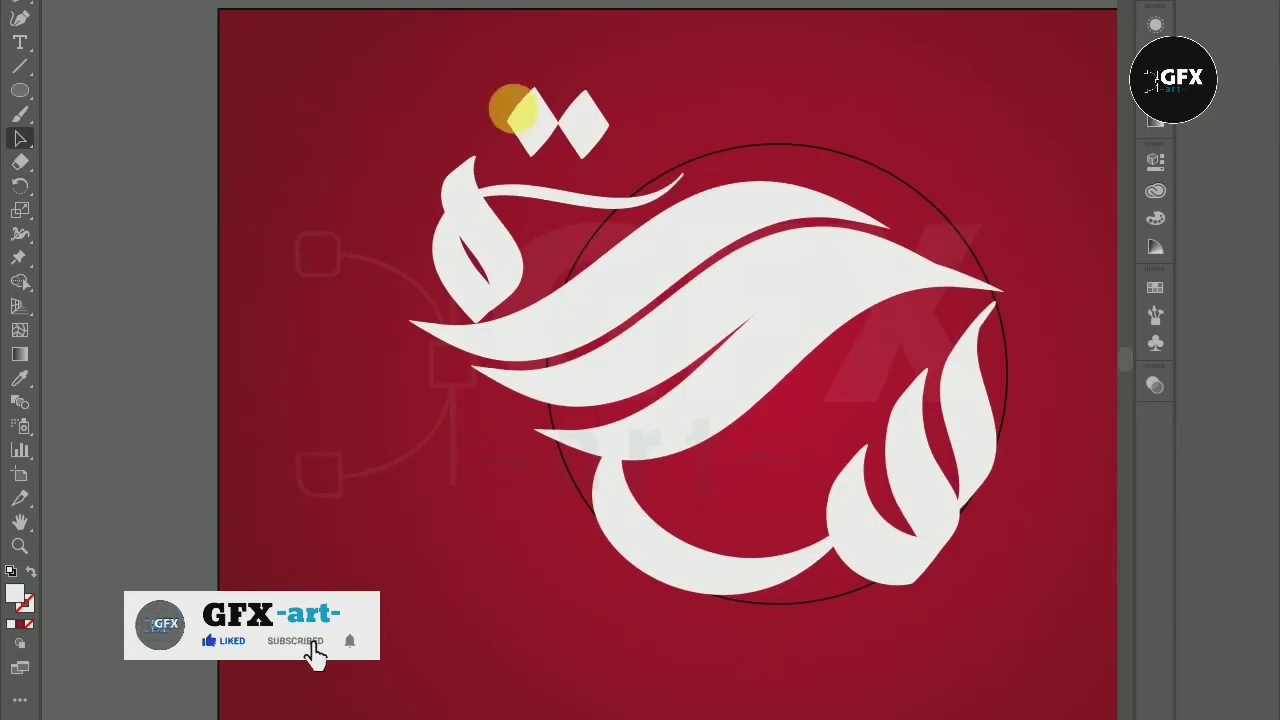
pyautogui.click(584, 136)
pyautogui.moveTo(584, 136); pyautogui.dragTo(596, 158)
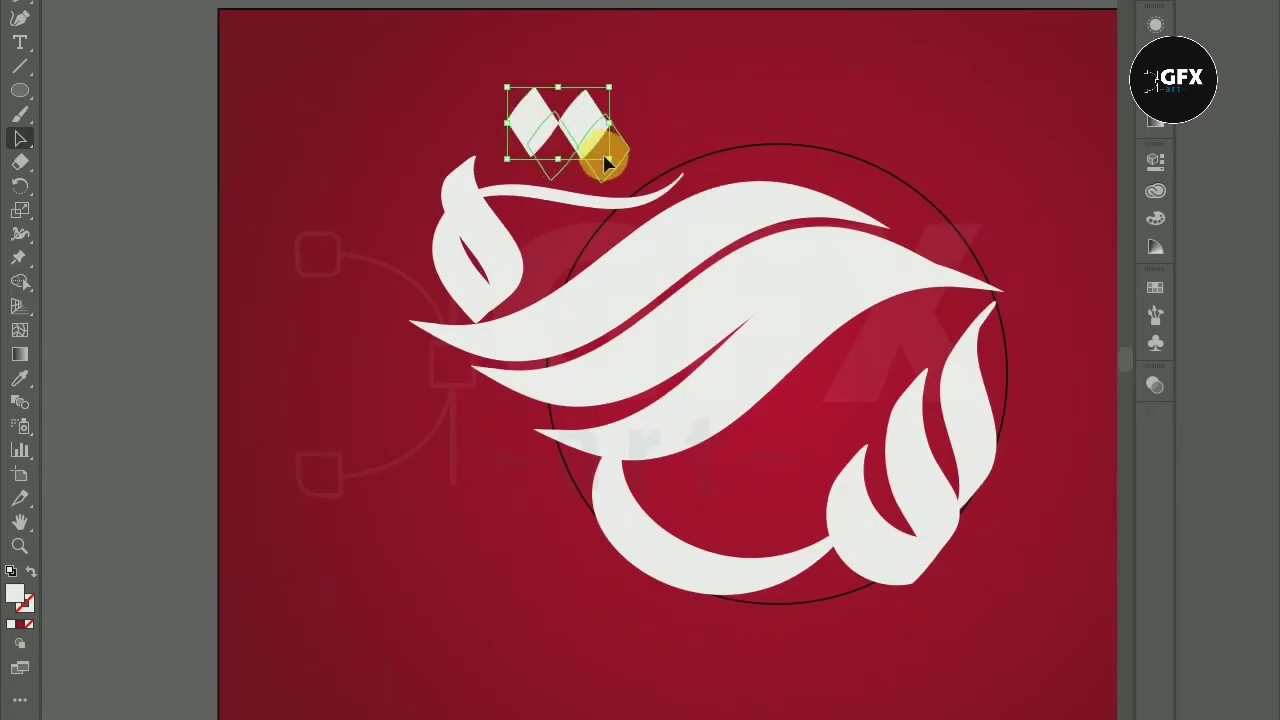
pyautogui.moveTo(596, 158); pyautogui.dragTo(637, 166)
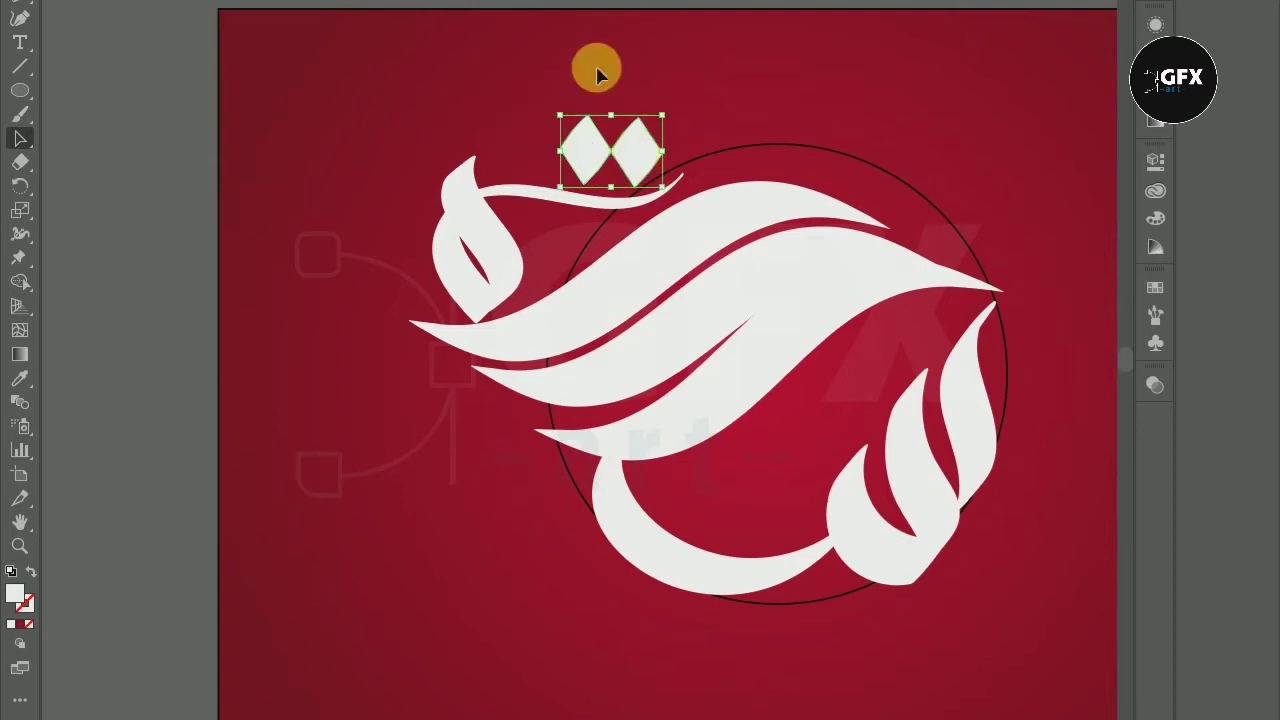
pyautogui.scroll(2, 577, 91)
pyautogui.moveTo(548, 110)
pyautogui.mouseDown()
pyautogui.moveTo(662, 170)
pyautogui.moveTo(588, 158)
pyautogui.mouseUp()
pyautogui.click(690, 116)
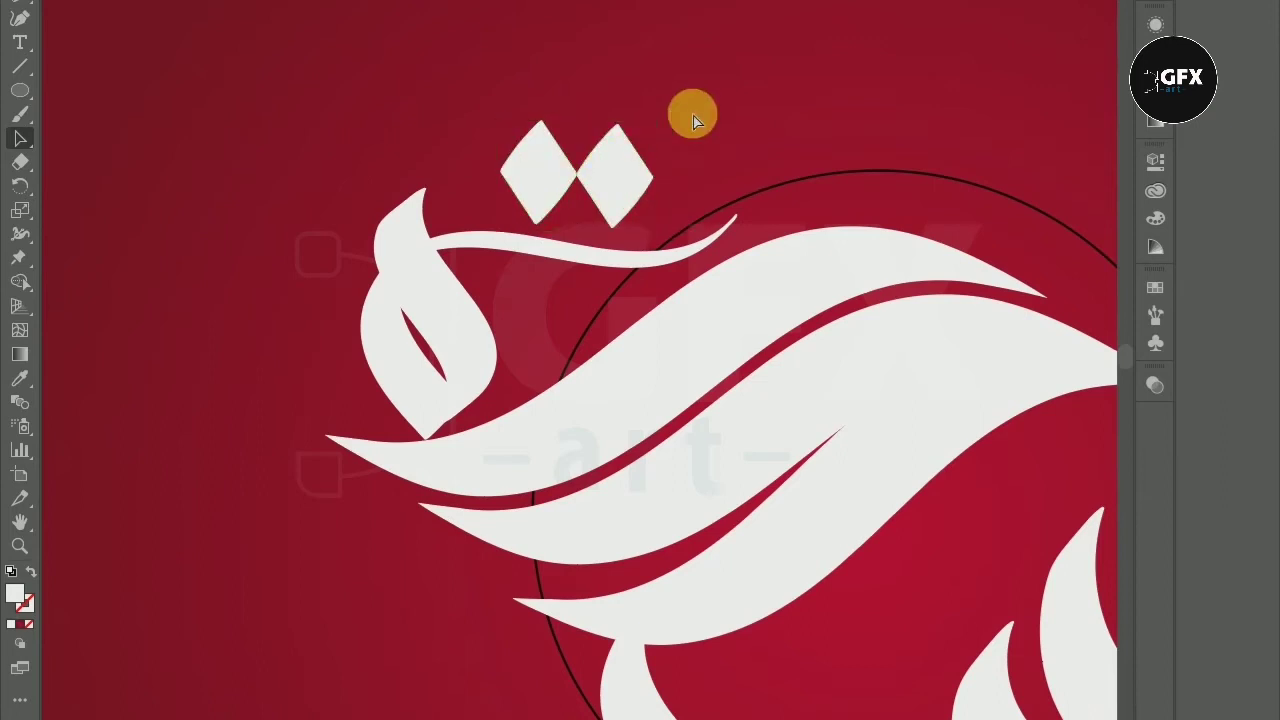
pyautogui.scroll(-3, 530, 380)
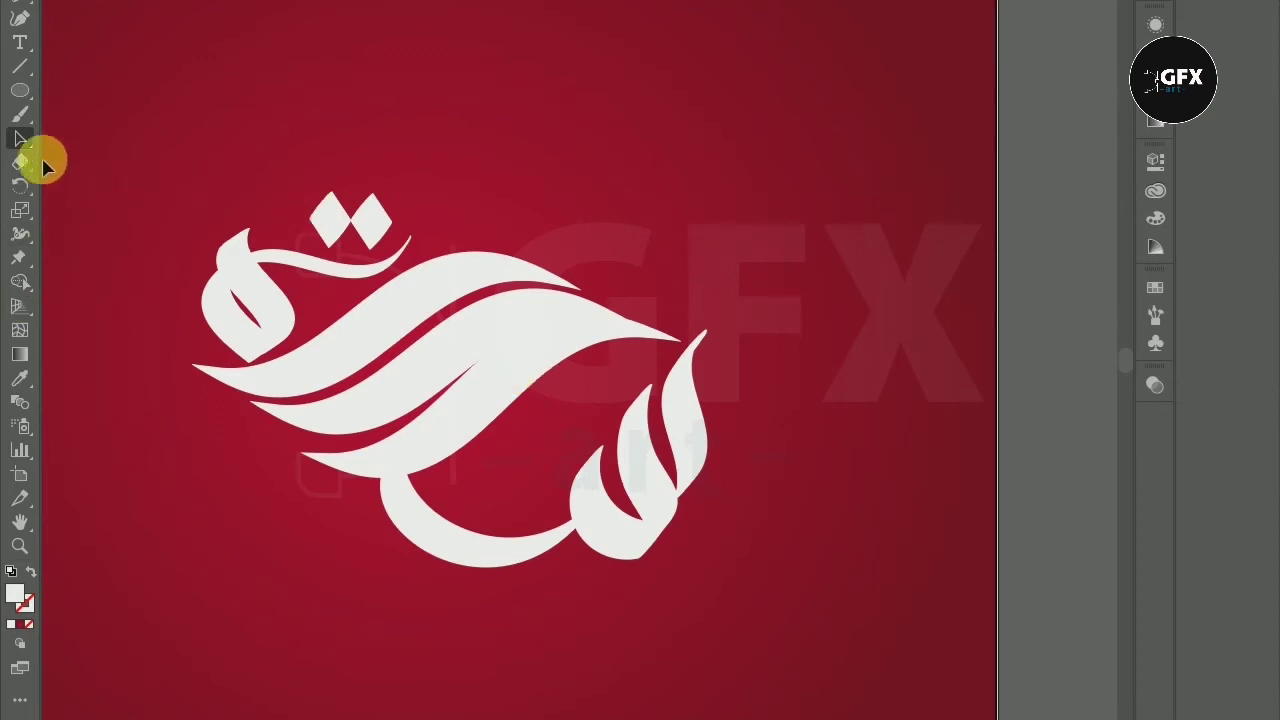
# Step: Paint a small white hook-shaped Paintbrush stroke inside the logo's lower inner loop
pyautogui.click(20, 113)
pyautogui.moveTo(400, 458)
pyautogui.mouseDown()
pyautogui.moveTo(455, 494)
pyautogui.moveTo(480, 492)
pyautogui.mouseUp()
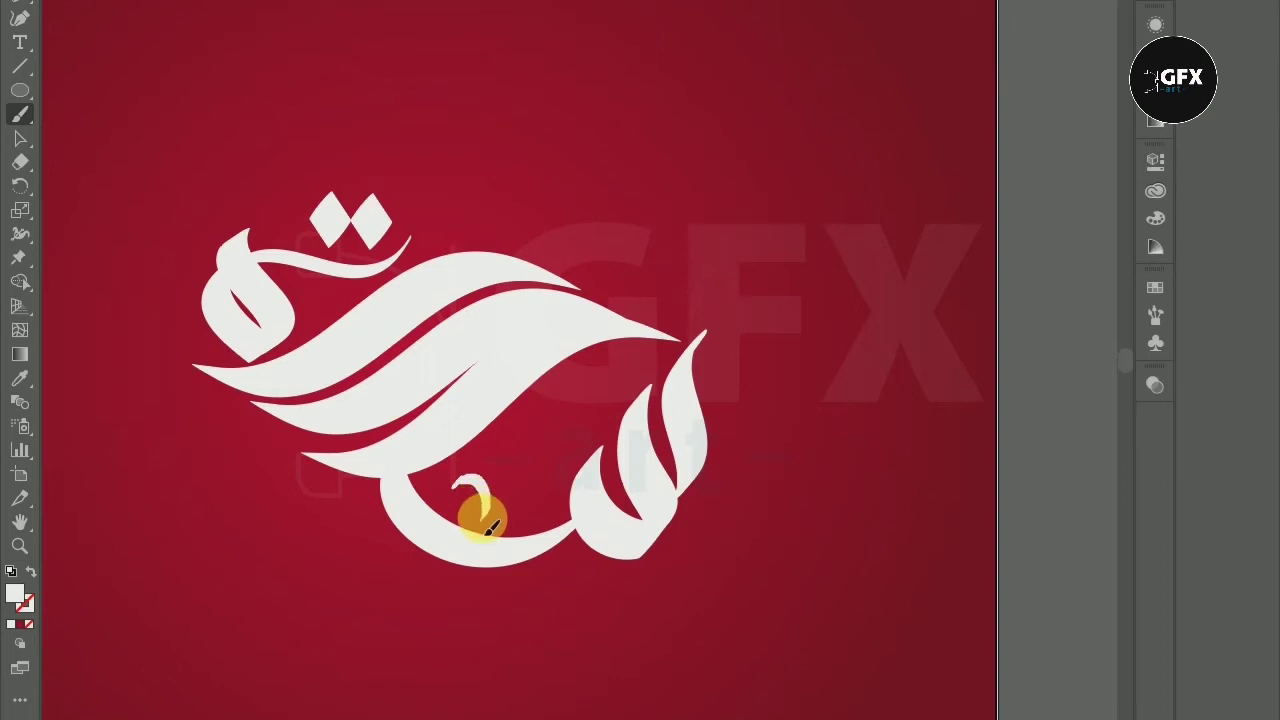
pyautogui.moveTo(490, 527); pyautogui.dragTo(490, 527)
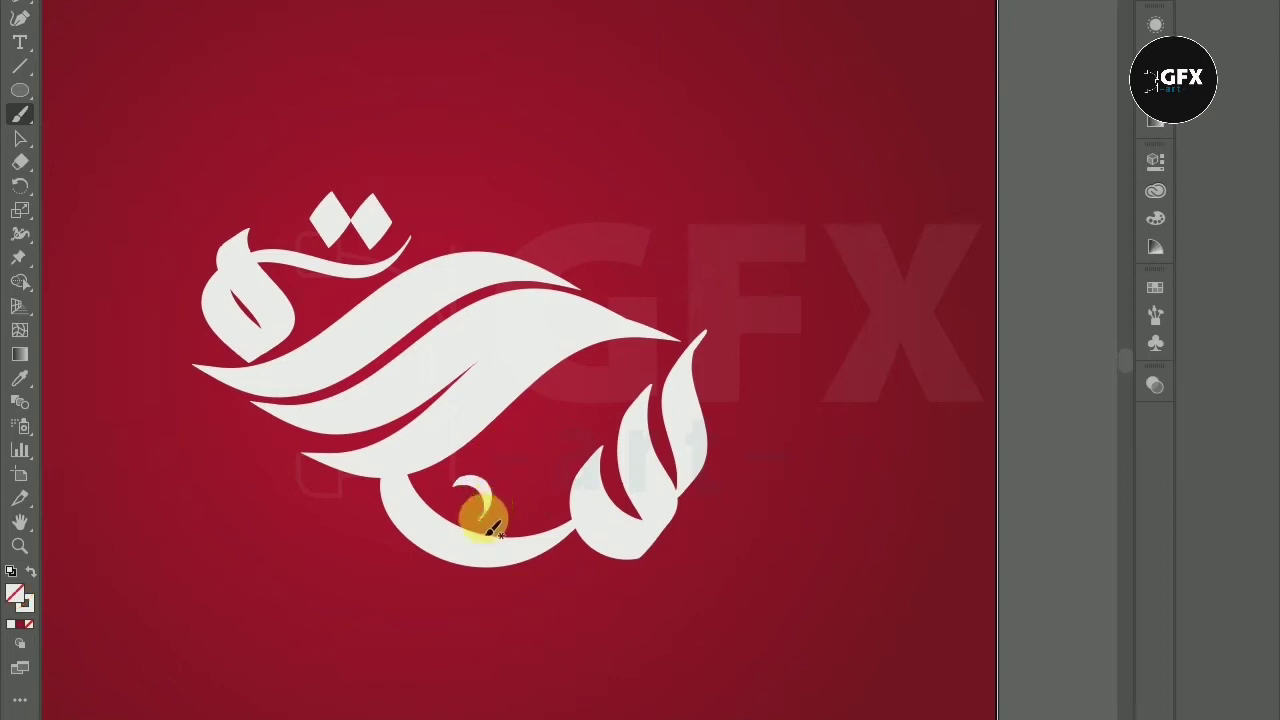
pyautogui.moveTo(485, 515)
pyautogui.mouseDown()
pyautogui.moveTo(590, 392)
pyautogui.moveTo(643, 390)
pyautogui.moveTo(672, 352)
pyautogui.mouseUp()
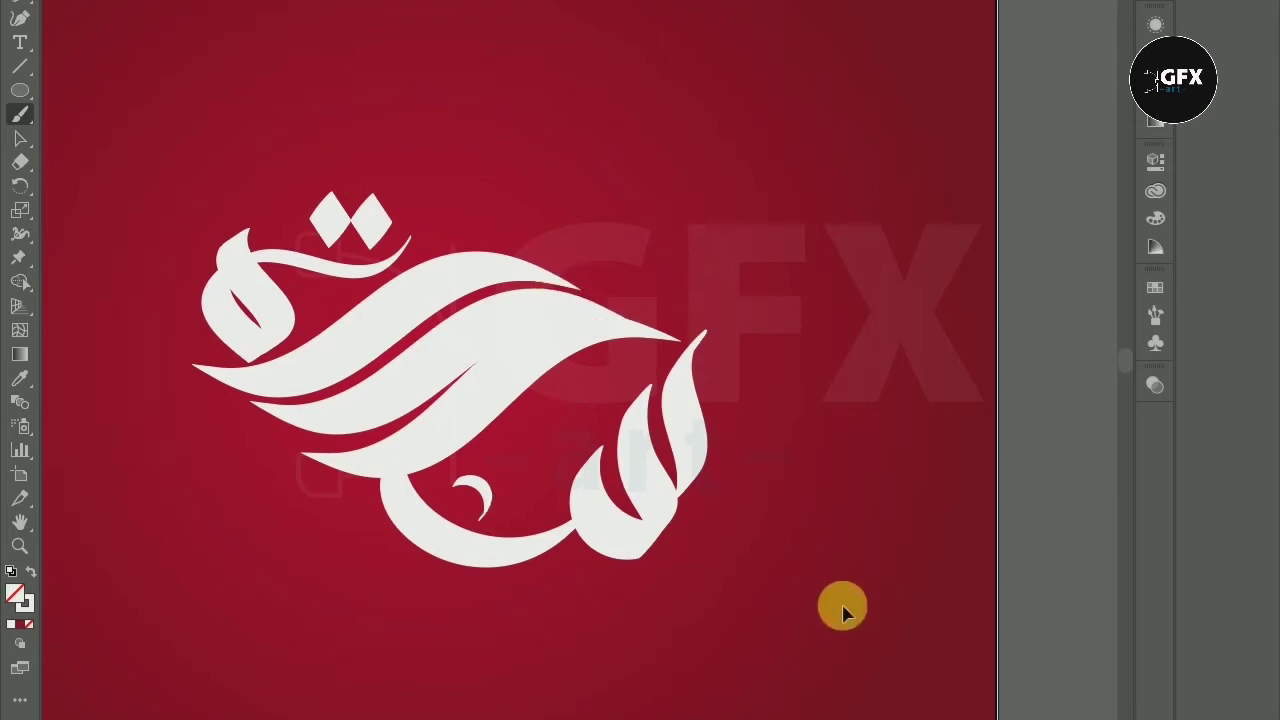
pyautogui.scroll(2, 515, 522)
pyautogui.press('super')
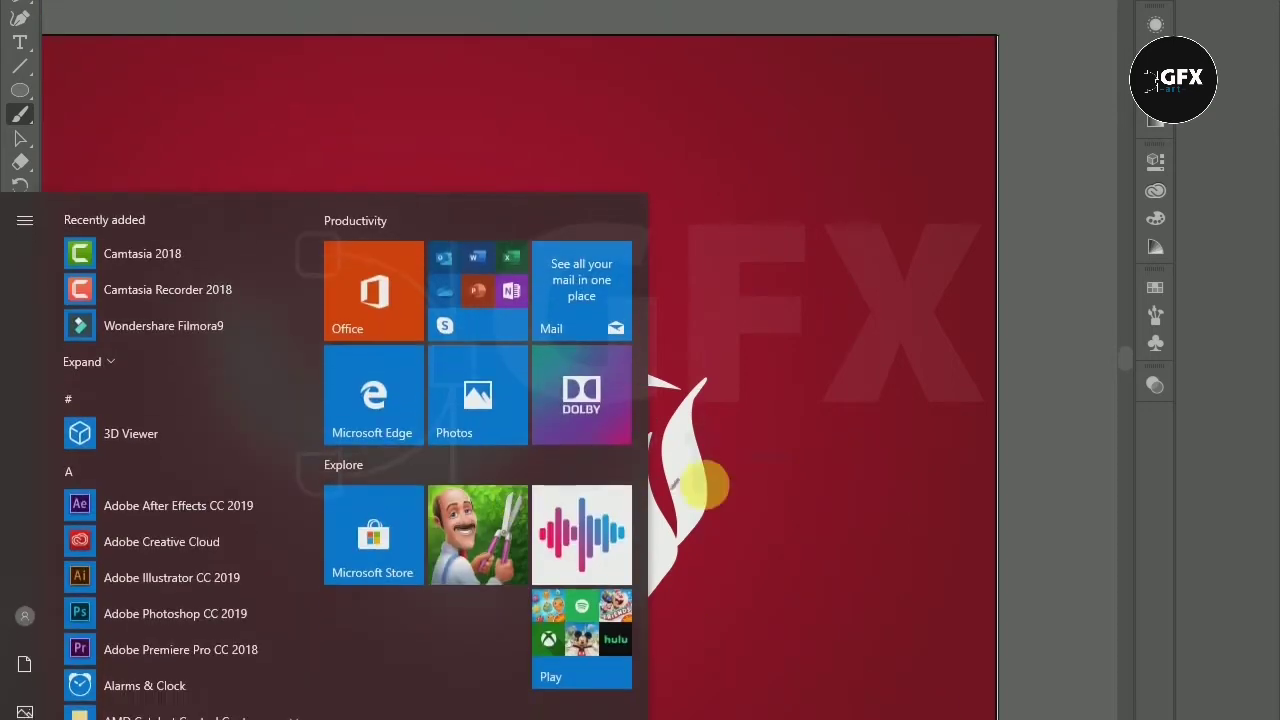
pyautogui.click(690, 500)
pyautogui.scroll(2, 694, 506)
pyautogui.scroll(1, 545, 545)
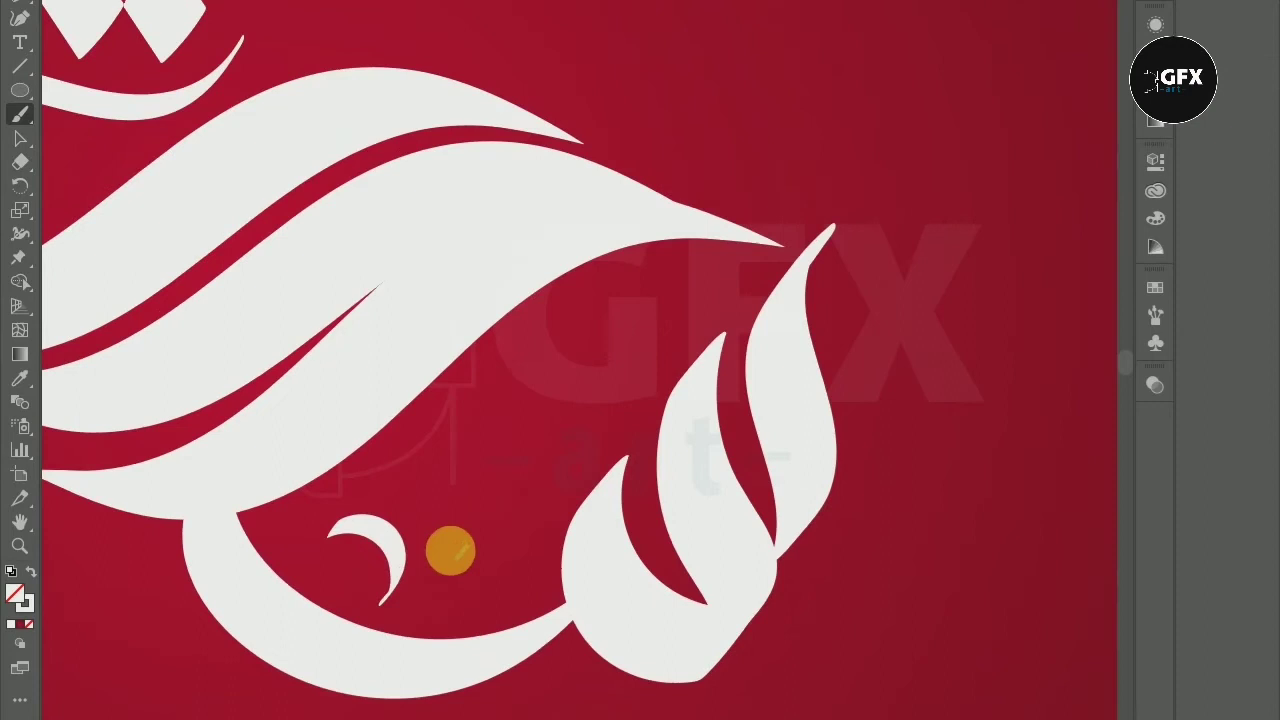
pyautogui.scroll(-2, 449, 543)
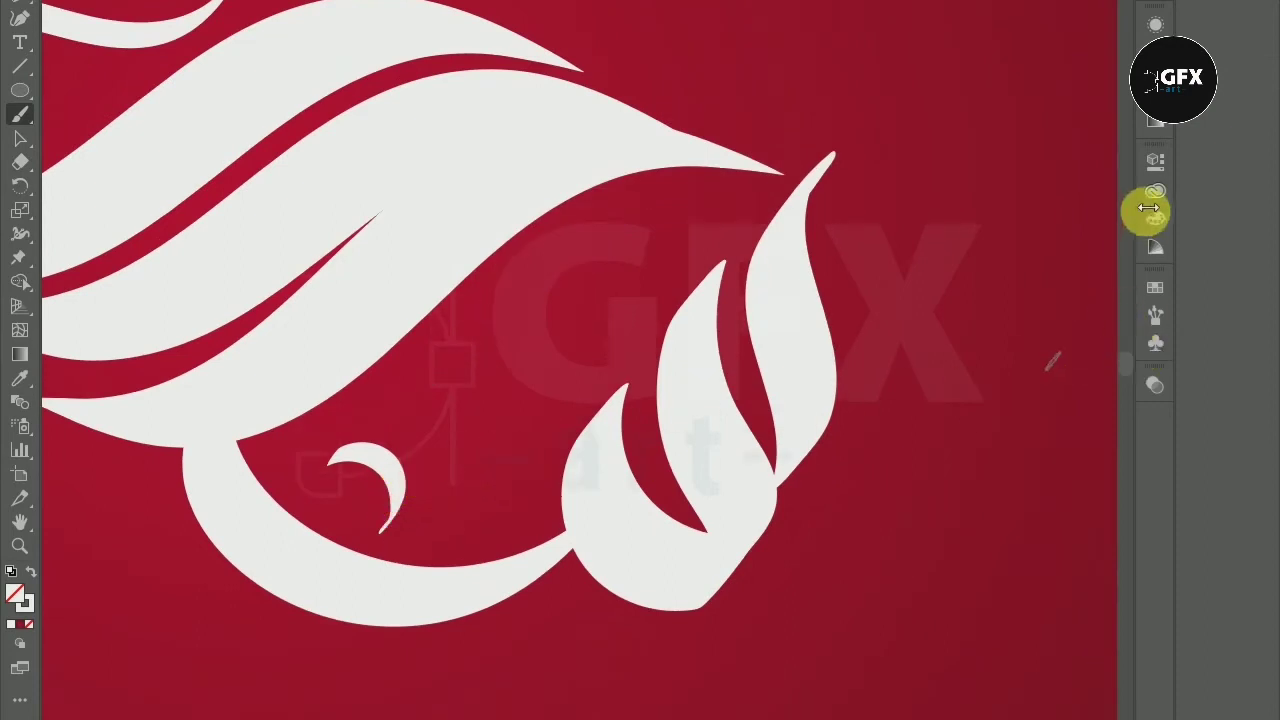
# Step: Delete the small white crescent and paint a long thin stroke from the hook up-right toward the beak
pyautogui.click(1157, 317)
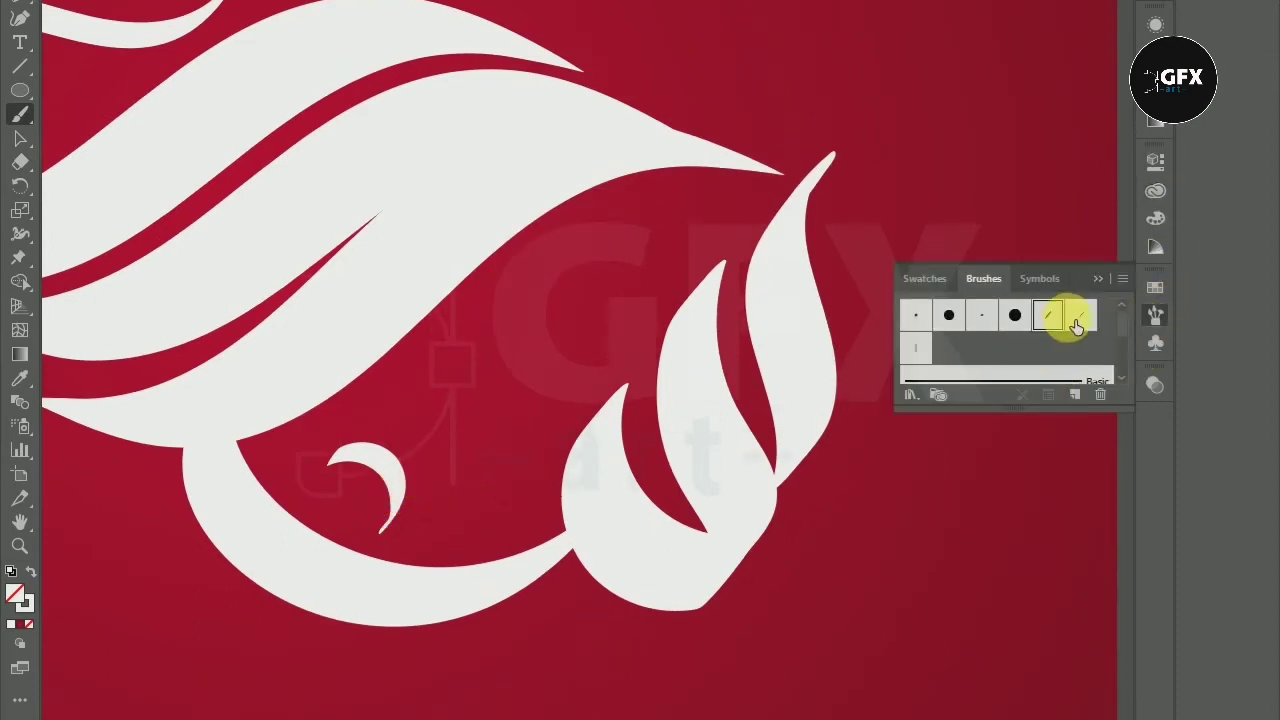
pyautogui.click(1098, 278)
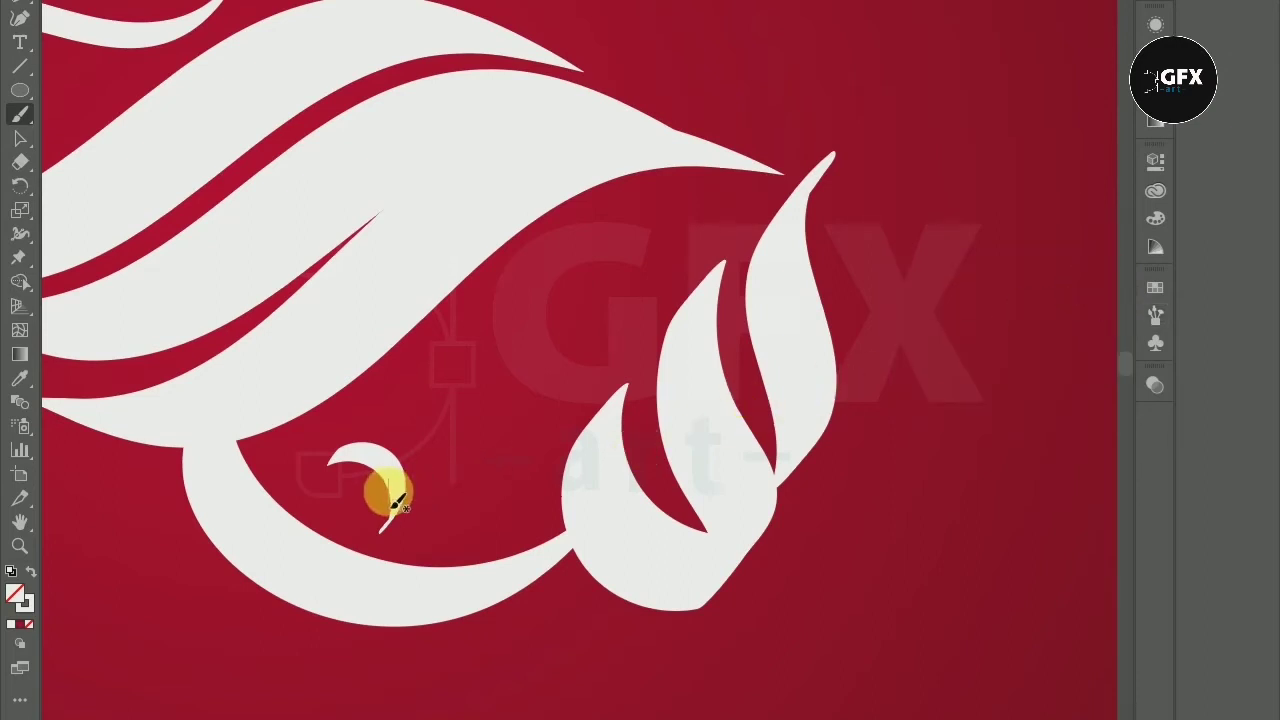
pyautogui.click(329, 434)
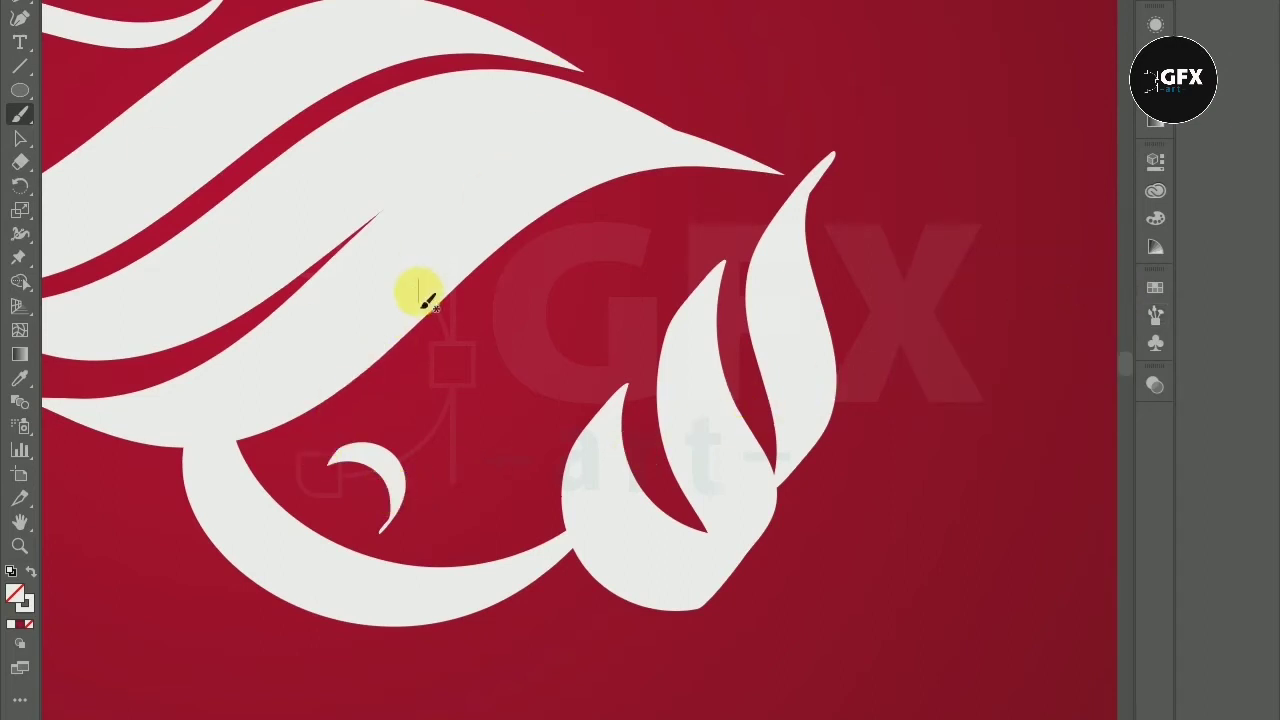
pyautogui.click(370, 483)
pyautogui.click(370, 474)
pyautogui.press('Delete')
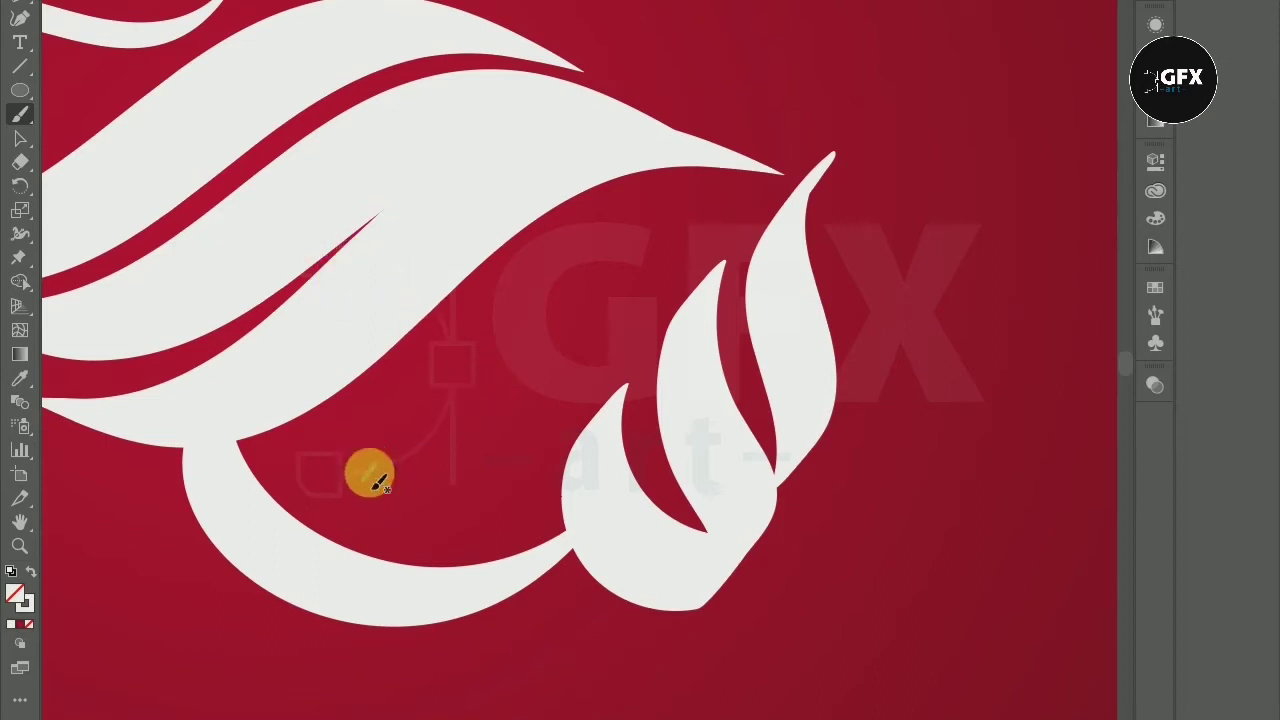
pyautogui.moveTo(308, 433)
pyautogui.mouseDown()
pyautogui.moveTo(343, 465)
pyautogui.moveTo(344, 493)
pyautogui.moveTo(349, 466)
pyautogui.moveTo(451, 349)
pyautogui.moveTo(744, 201)
pyautogui.mouseUp()
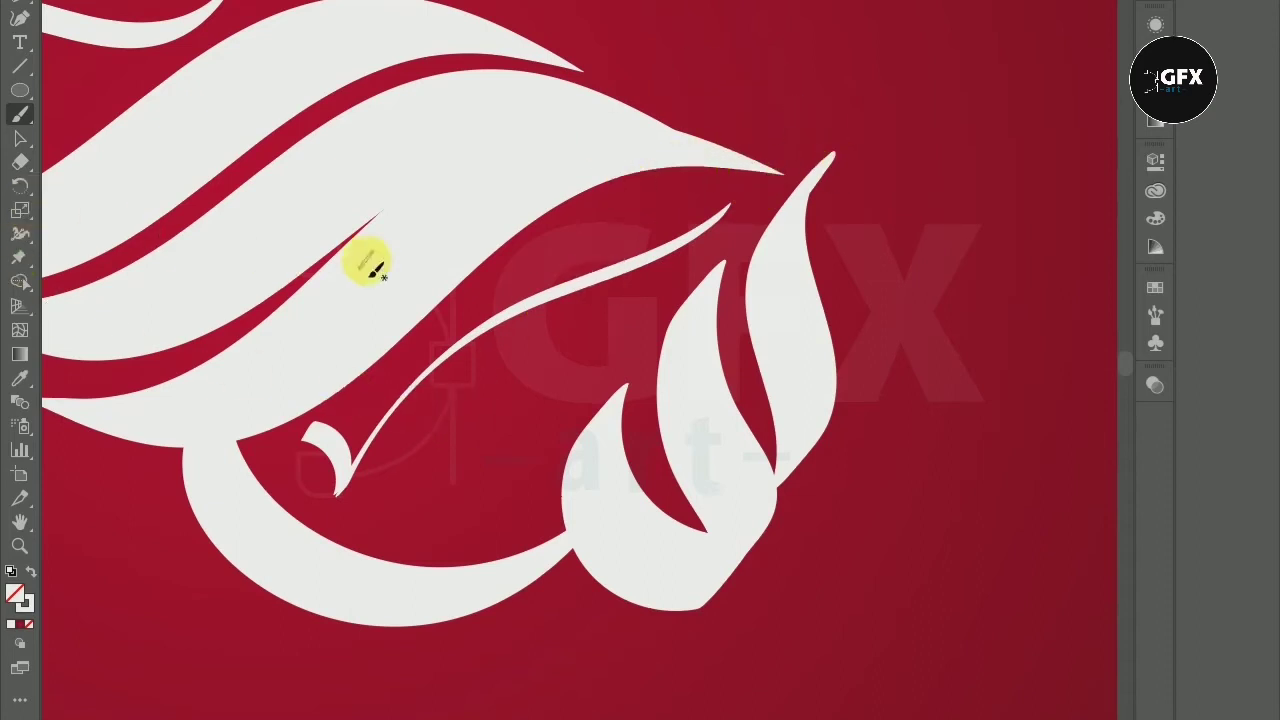
# Step: Taper the thin sweeping stroke's lower end to a sharp tip with the Width tool
pyautogui.click(20, 138)
pyautogui.click(508, 312)
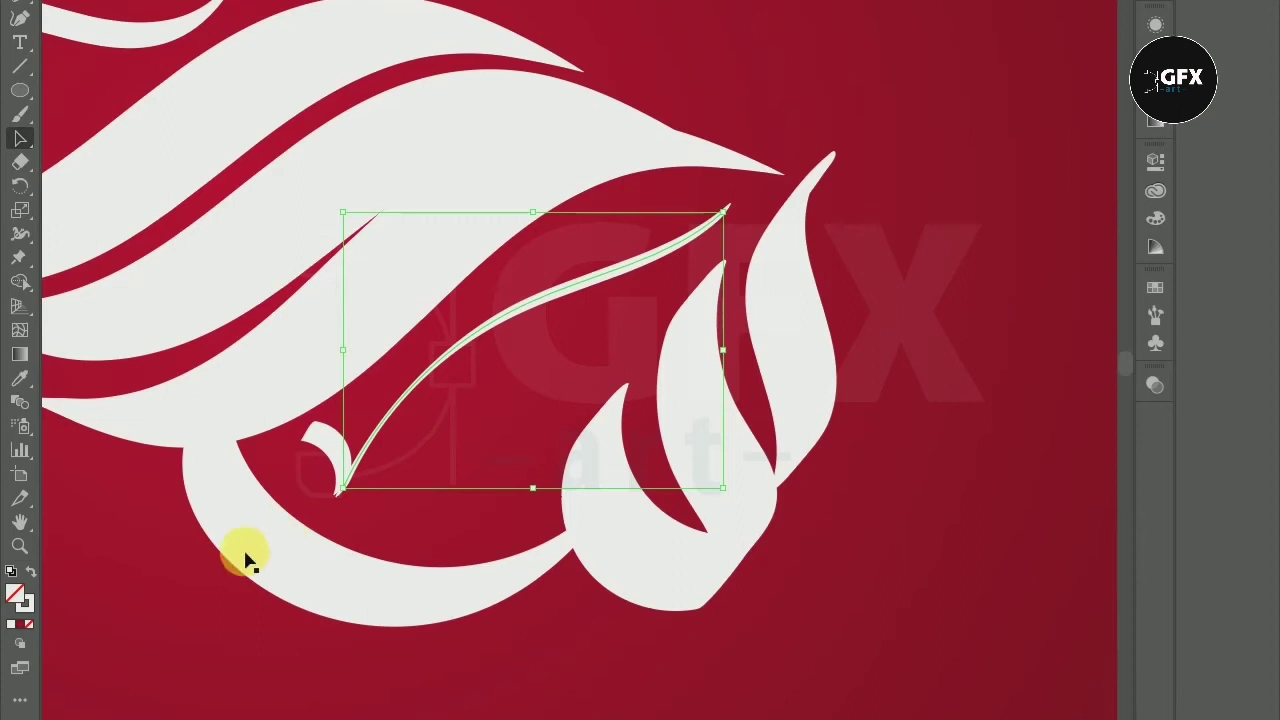
pyautogui.click(22, 233)
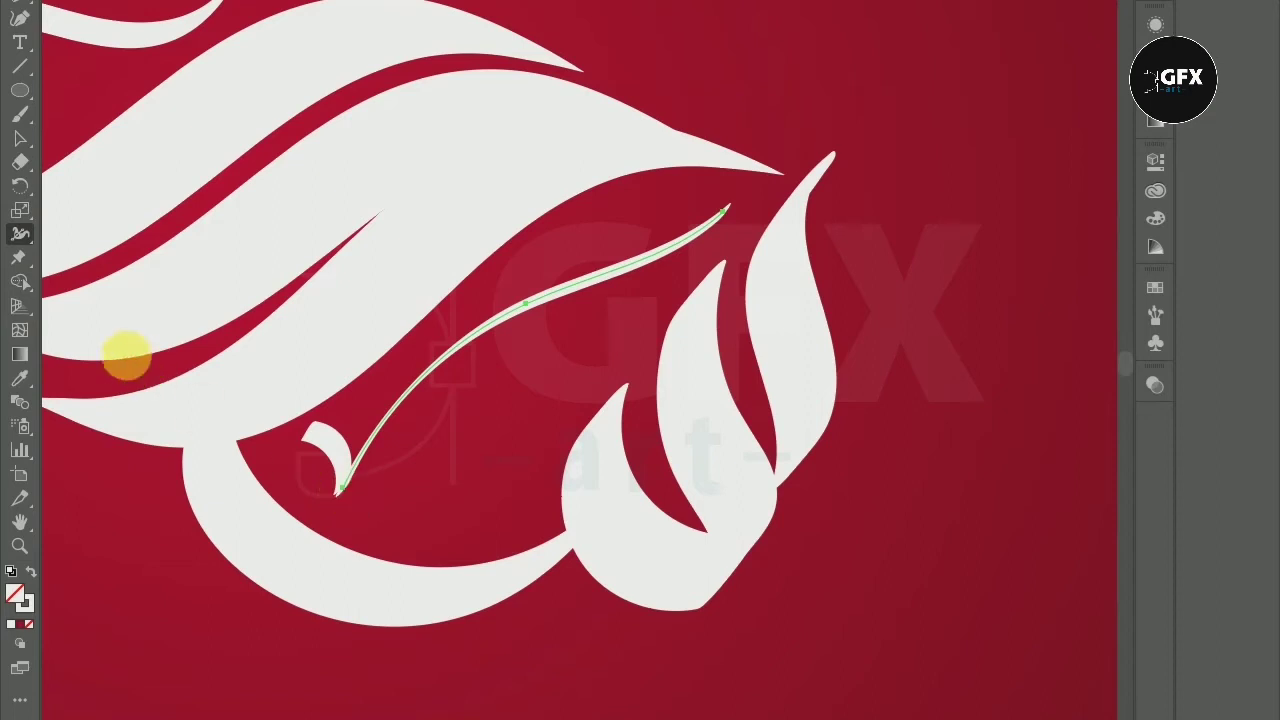
pyautogui.click(21, 138)
pyautogui.click(449, 429)
pyautogui.scroll(1, 388, 440)
pyautogui.scroll(1, 388, 453)
pyautogui.click(367, 415)
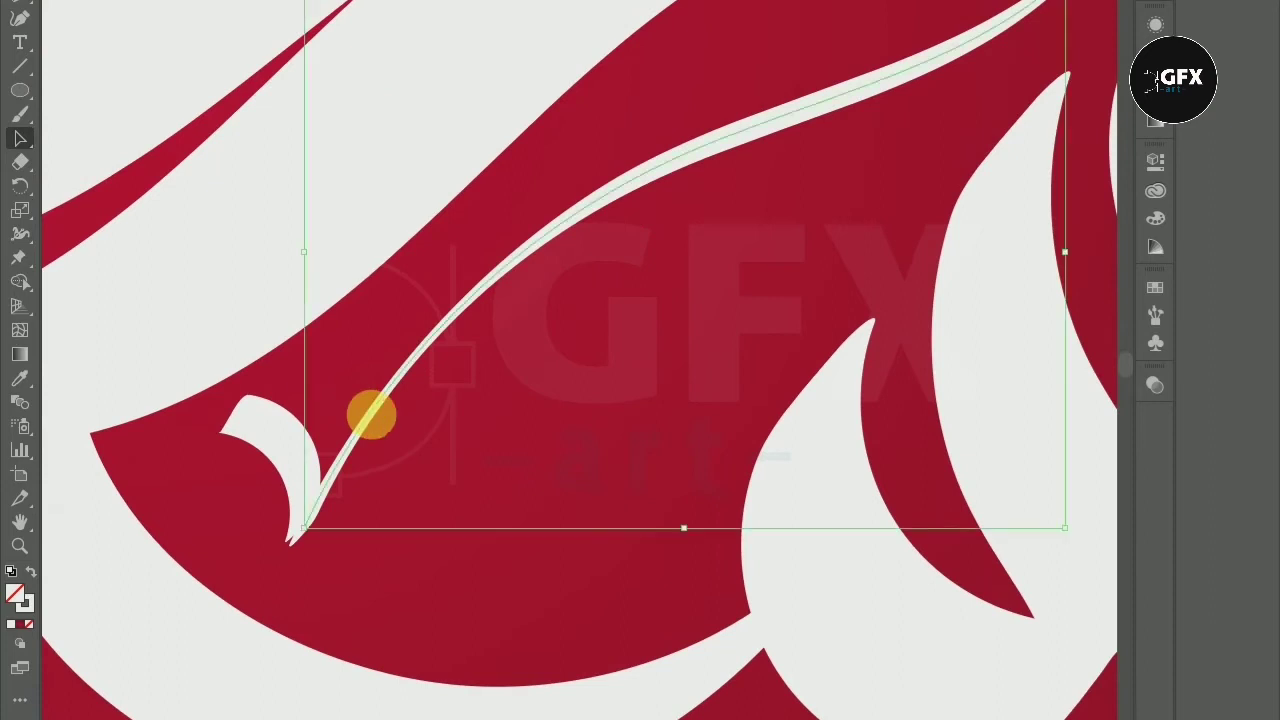
pyautogui.click(21, 234)
pyautogui.moveTo(305, 535); pyautogui.dragTo(337, 508)
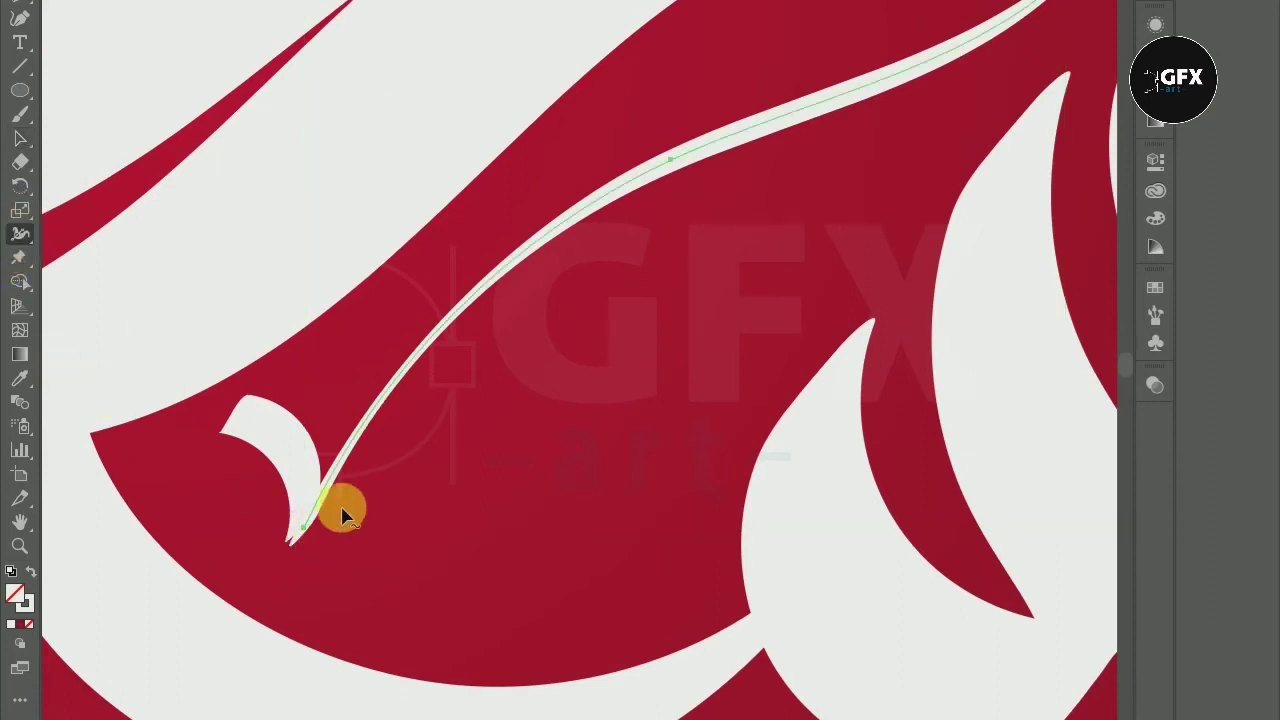
pyautogui.click(20, 138)
pyautogui.click(534, 437)
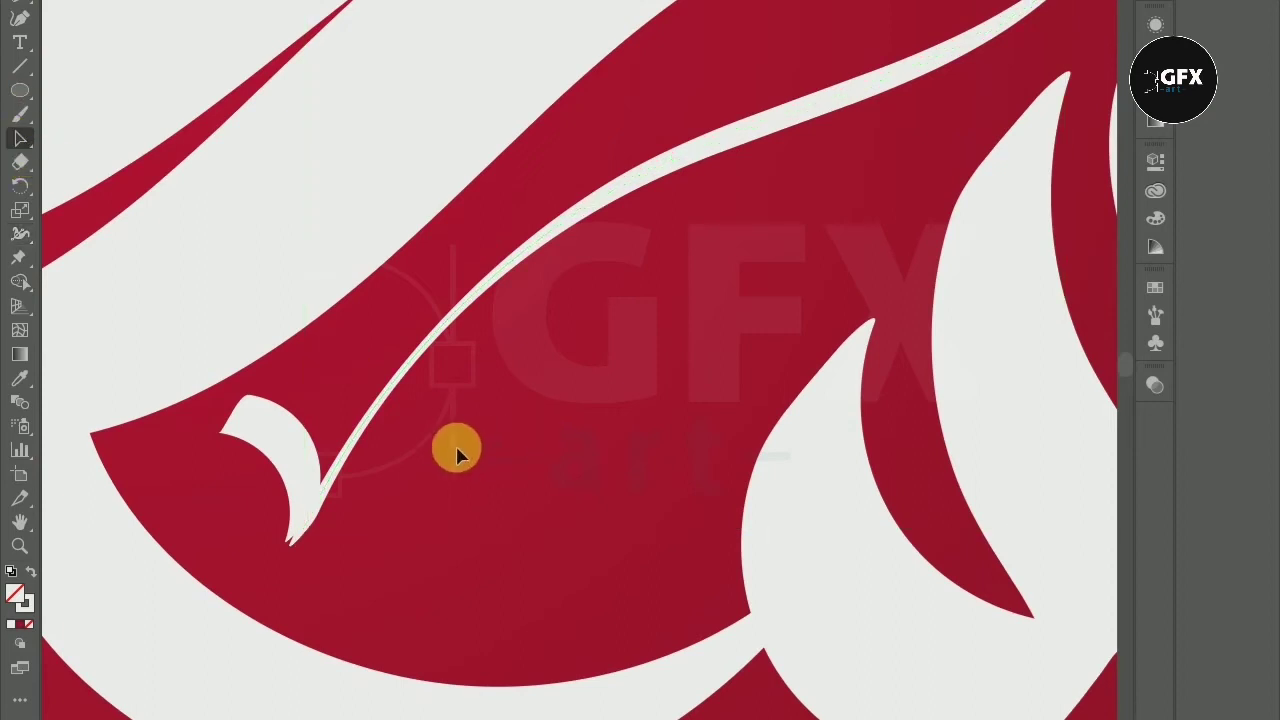
# Step: Reselect the thin sweeping stroke so it can be removed
pyautogui.click(358, 432)
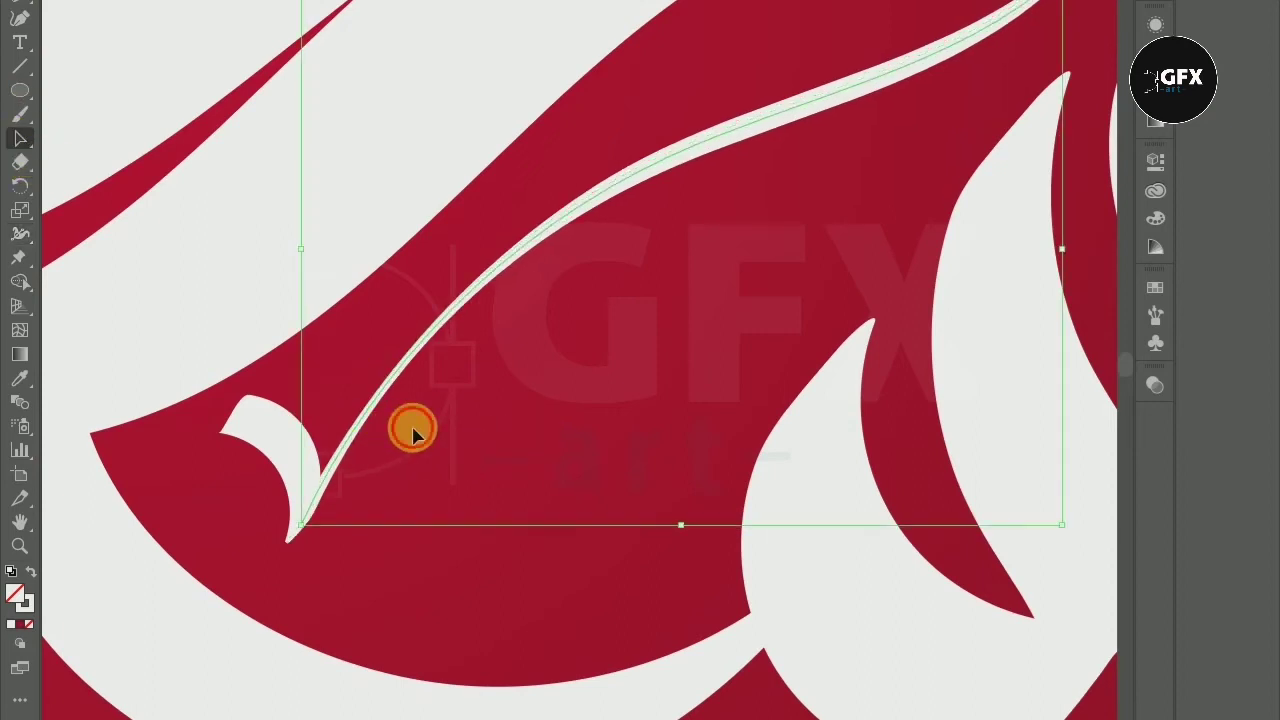
pyautogui.hotkey('ctrl', 'shift', 'a')
pyautogui.scroll(-2, 414, 429)
pyautogui.scroll(-2, 414, 429)
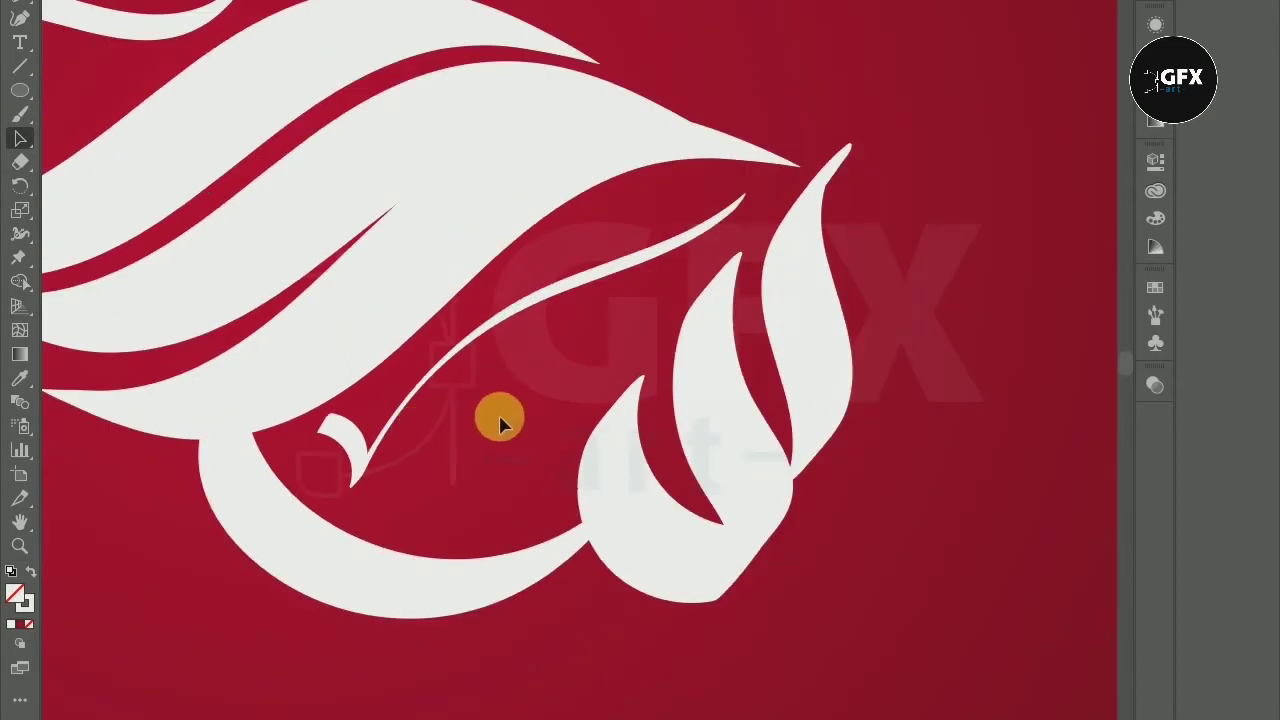
pyautogui.scroll(-2, 510, 300)
pyautogui.scroll(-2, 540, 190)
pyautogui.click(576, 147)
# Step: Delete the thin stroke and, after undoing two trial strokes, paint one from the crescent up and right
pyautogui.press('Delete')
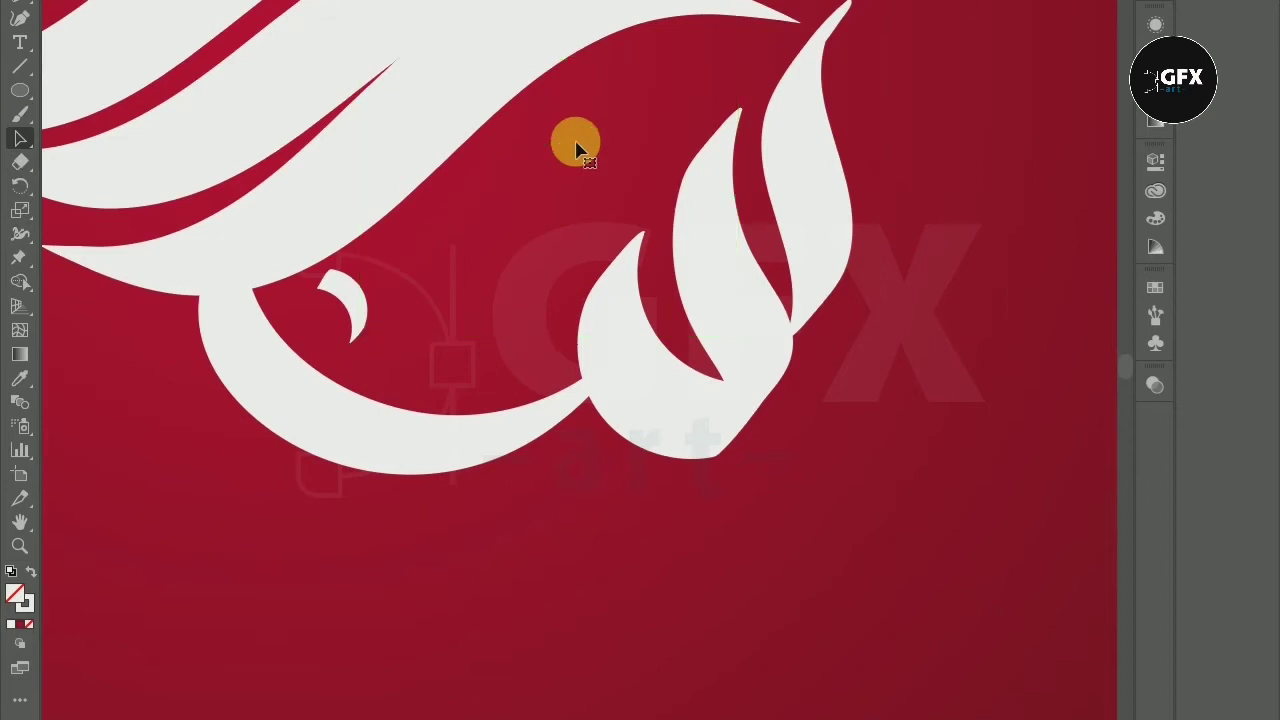
pyautogui.click(20, 116)
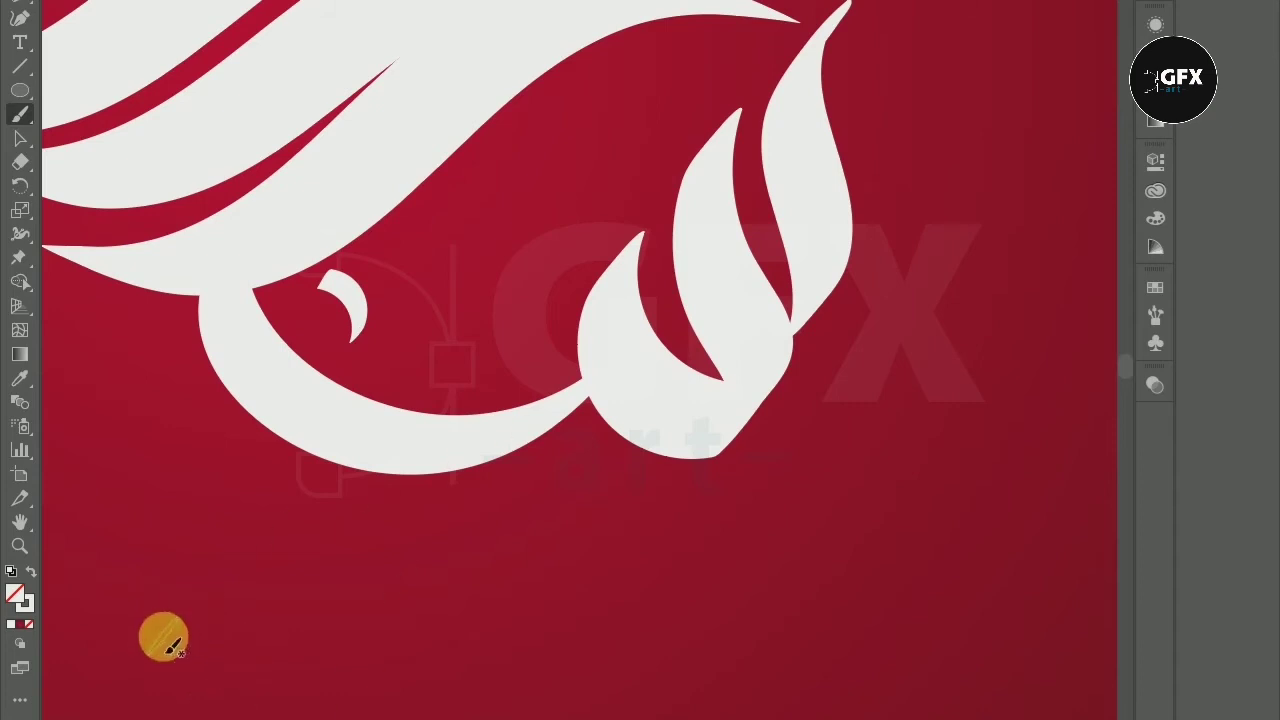
pyautogui.moveTo(164, 640)
pyautogui.mouseDown()
pyautogui.moveTo(680, 623)
pyautogui.moveTo(768, 578)
pyautogui.mouseUp()
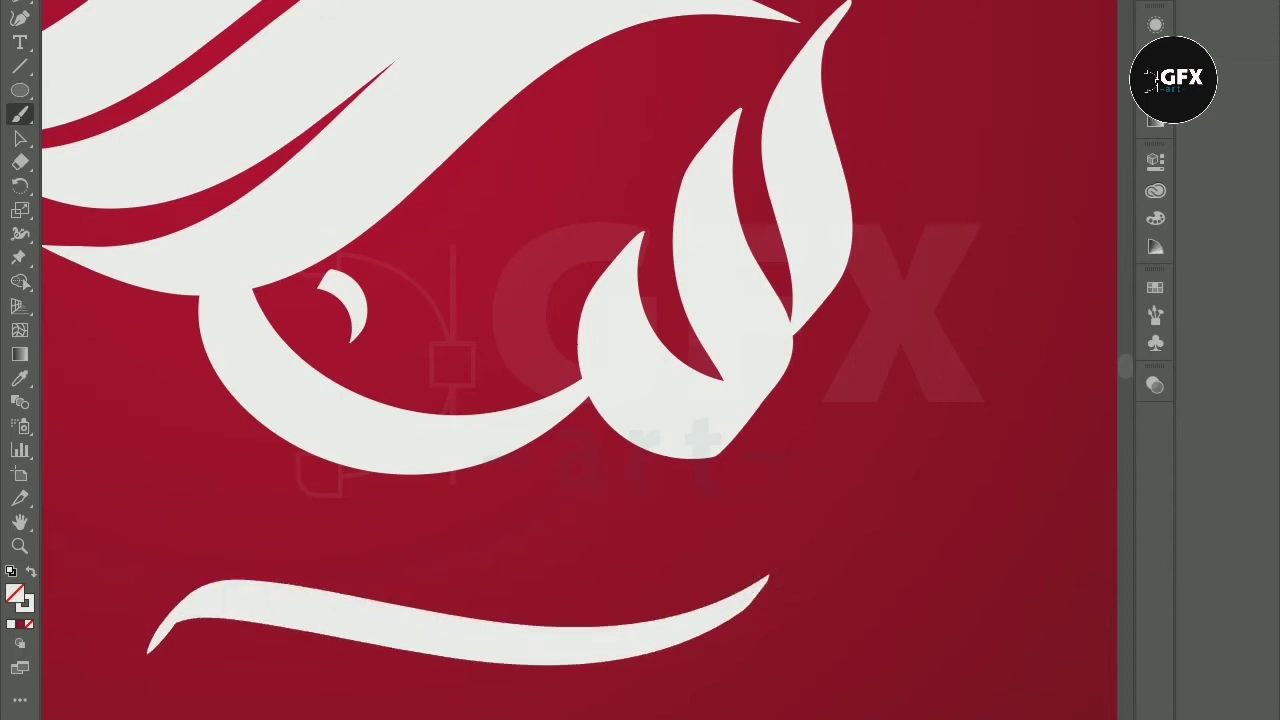
pyautogui.hotkey('ctrl', 'z')
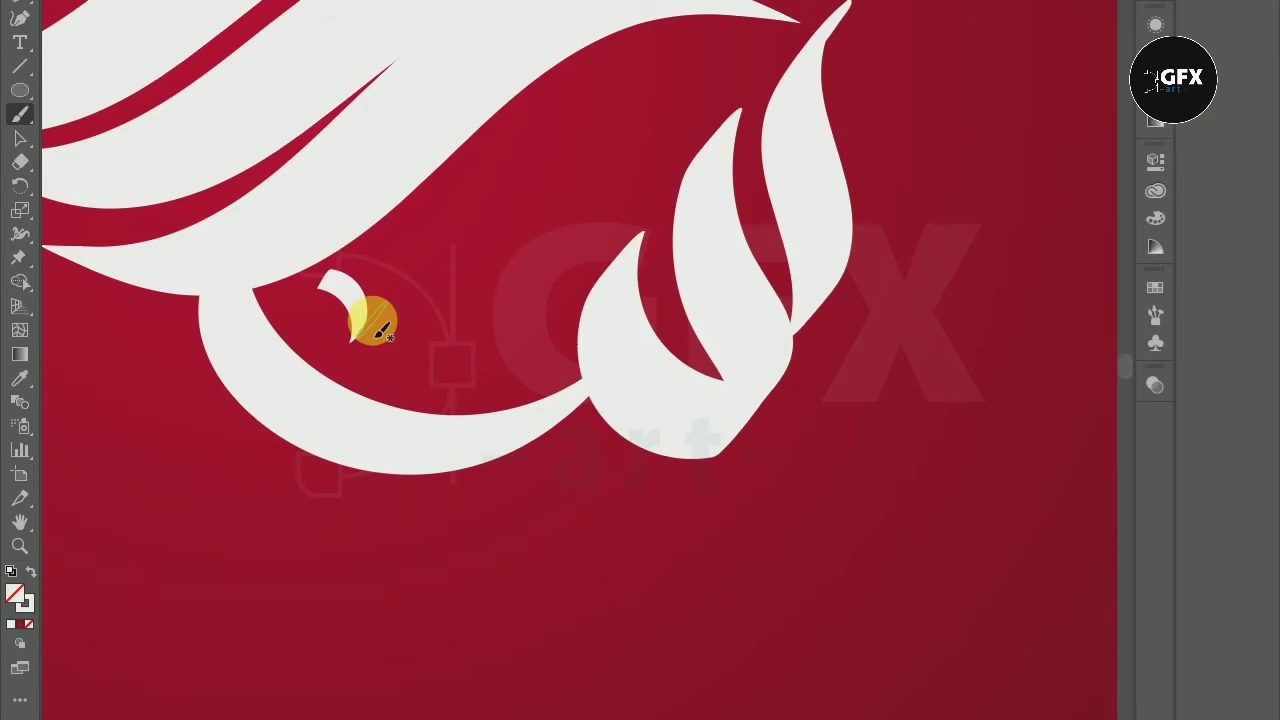
pyautogui.moveTo(370, 322)
pyautogui.mouseDown()
pyautogui.moveTo(548, 276)
pyautogui.moveTo(680, 176)
pyautogui.mouseUp()
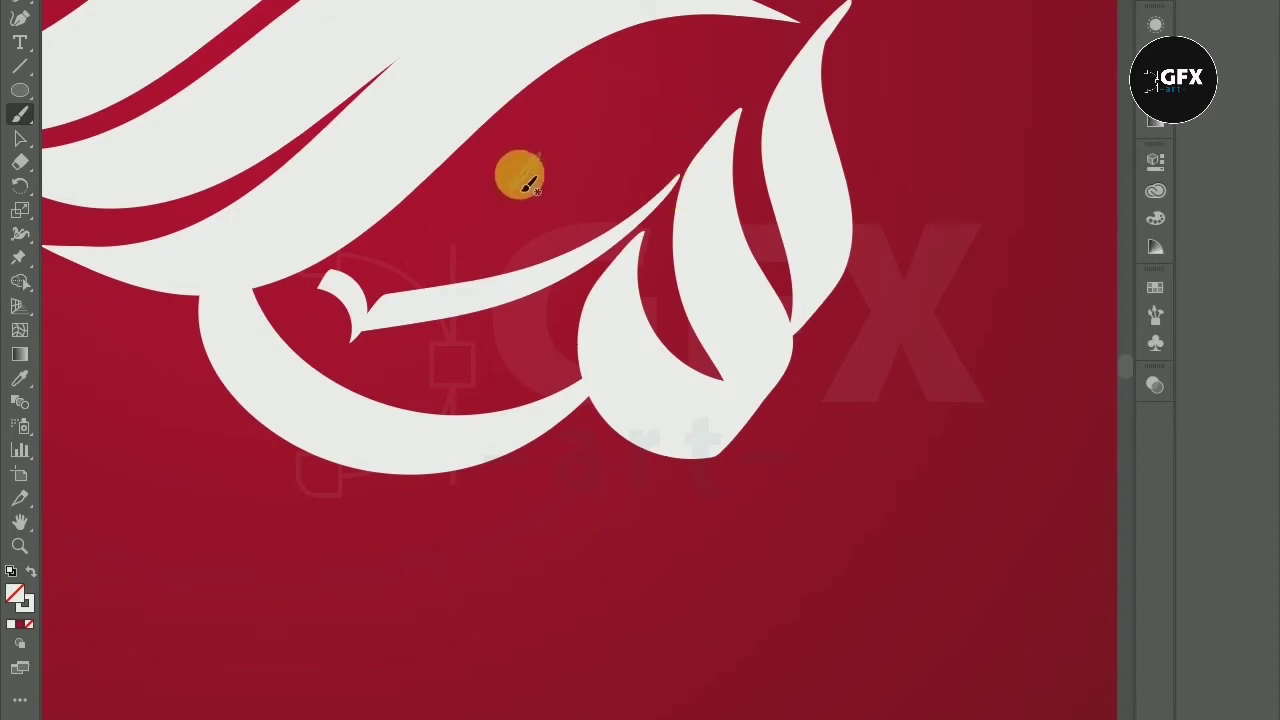
pyautogui.hotkey('ctrl', 'z')
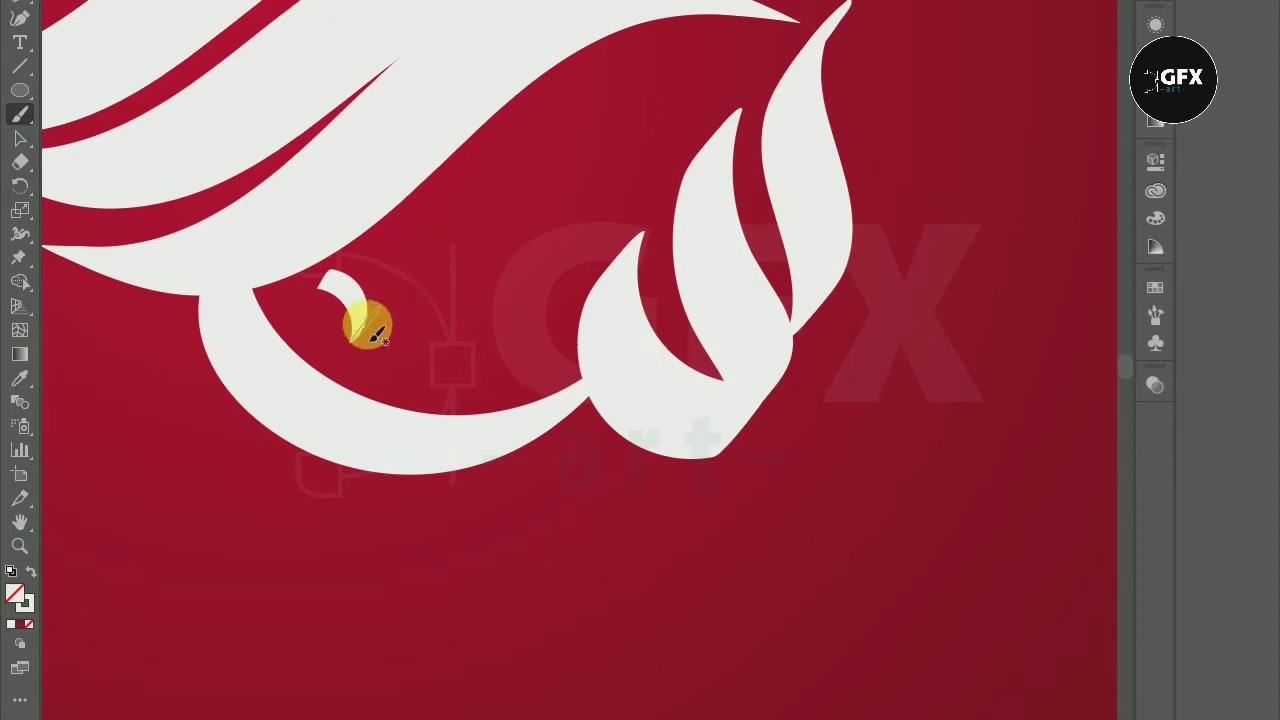
pyautogui.moveTo(370, 318)
pyautogui.mouseDown()
pyautogui.moveTo(520, 212)
pyautogui.moveTo(637, 163)
pyautogui.moveTo(660, 138)
pyautogui.mouseUp()
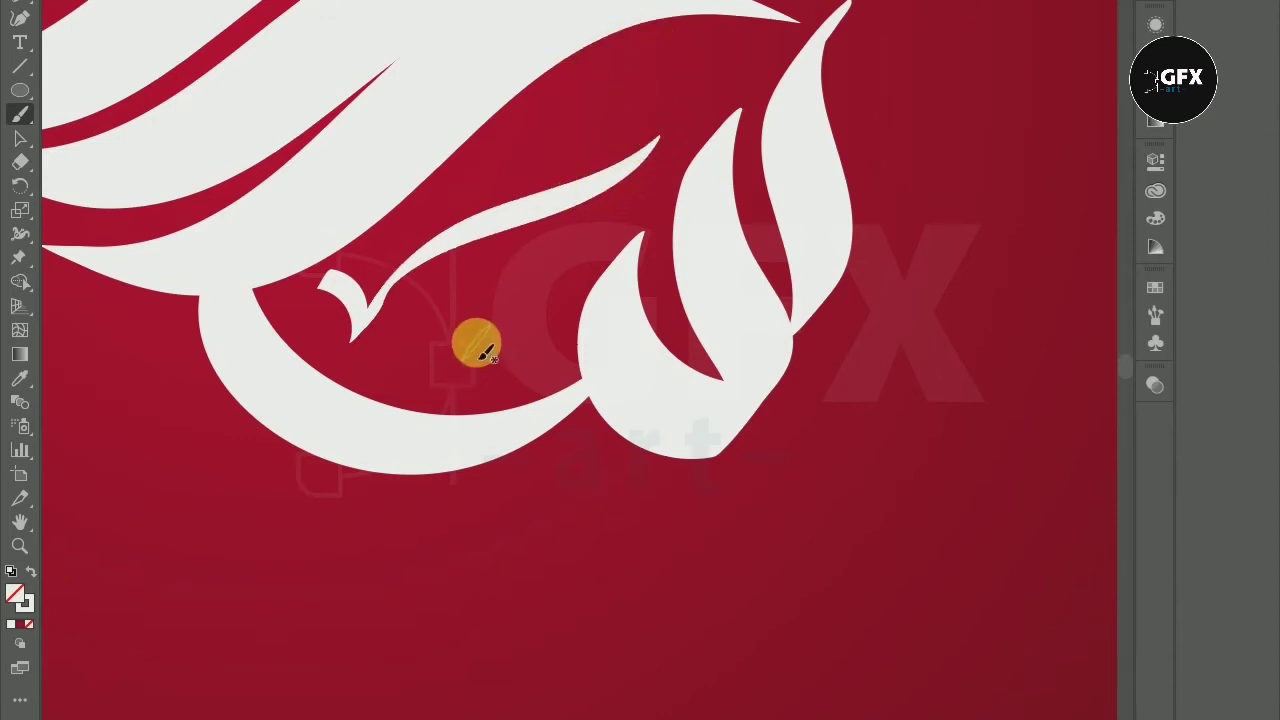
# Step: Paint a small white leaf stroke inside the loop, redrawn once, plus a small curl near the upper right
pyautogui.moveTo(493, 364); pyautogui.dragTo(515, 262)
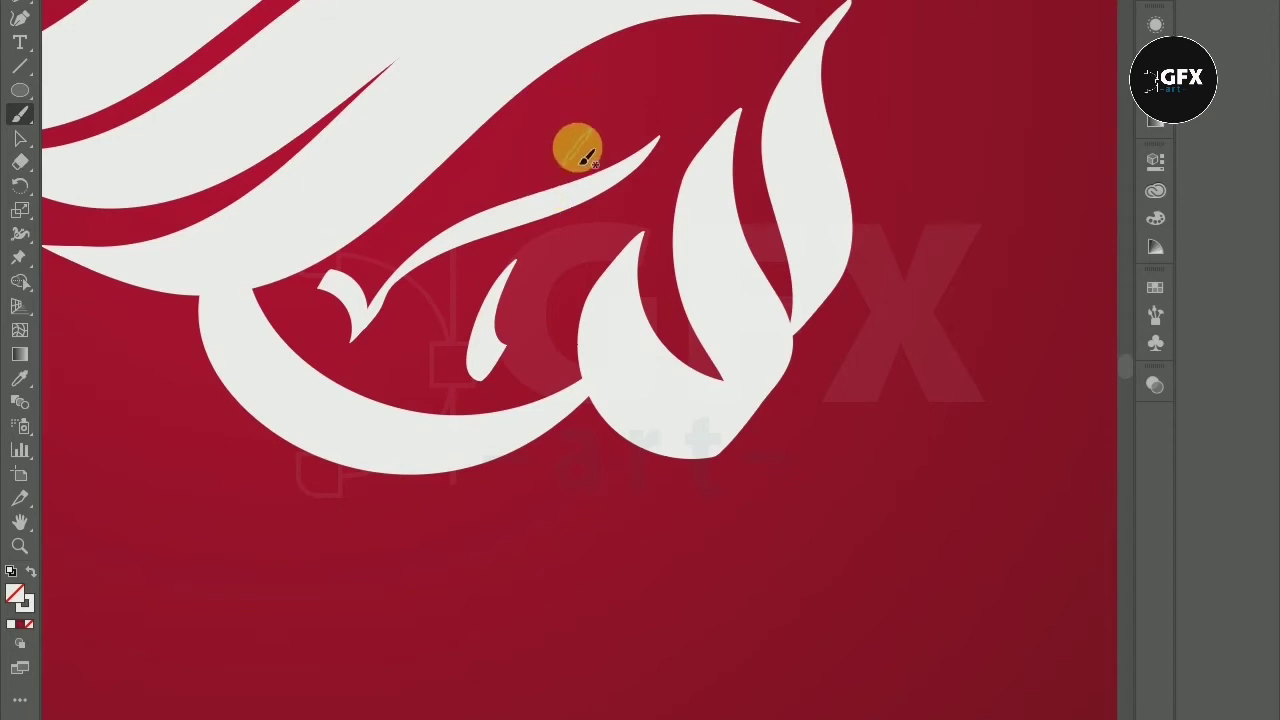
pyautogui.hotkey('ctrl', 'z')
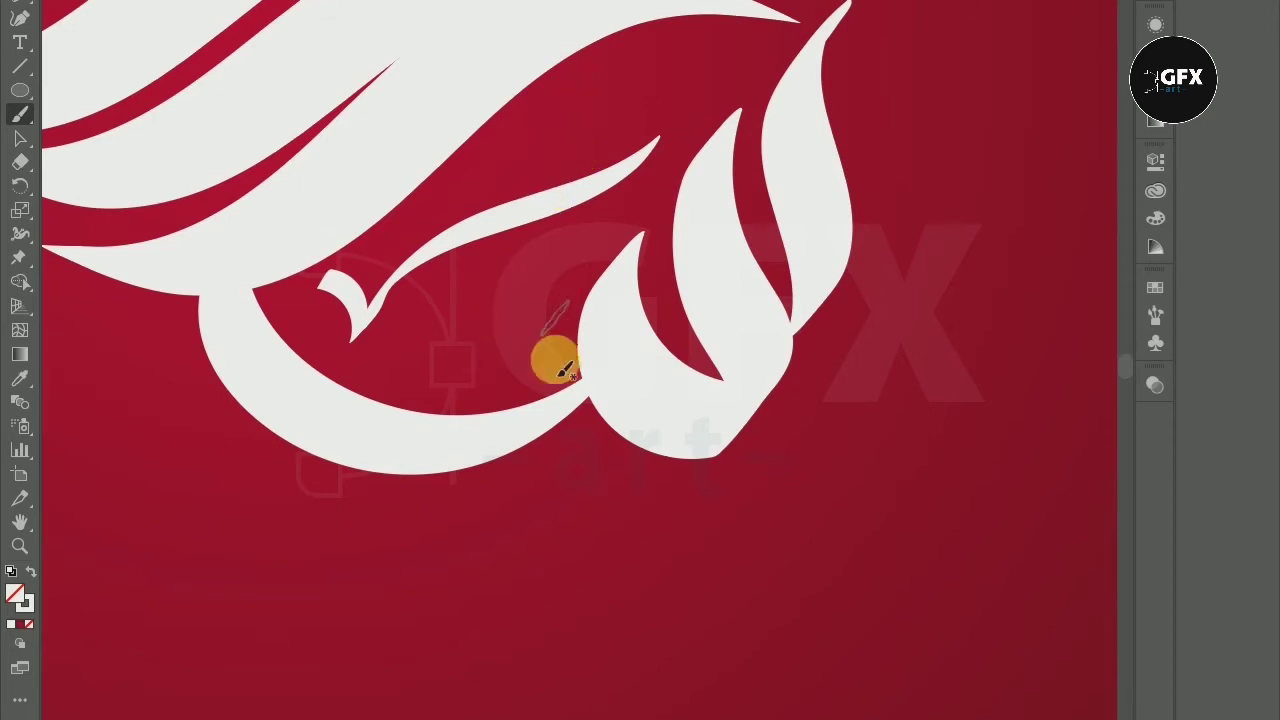
pyautogui.moveTo(527, 358); pyautogui.dragTo(514, 286)
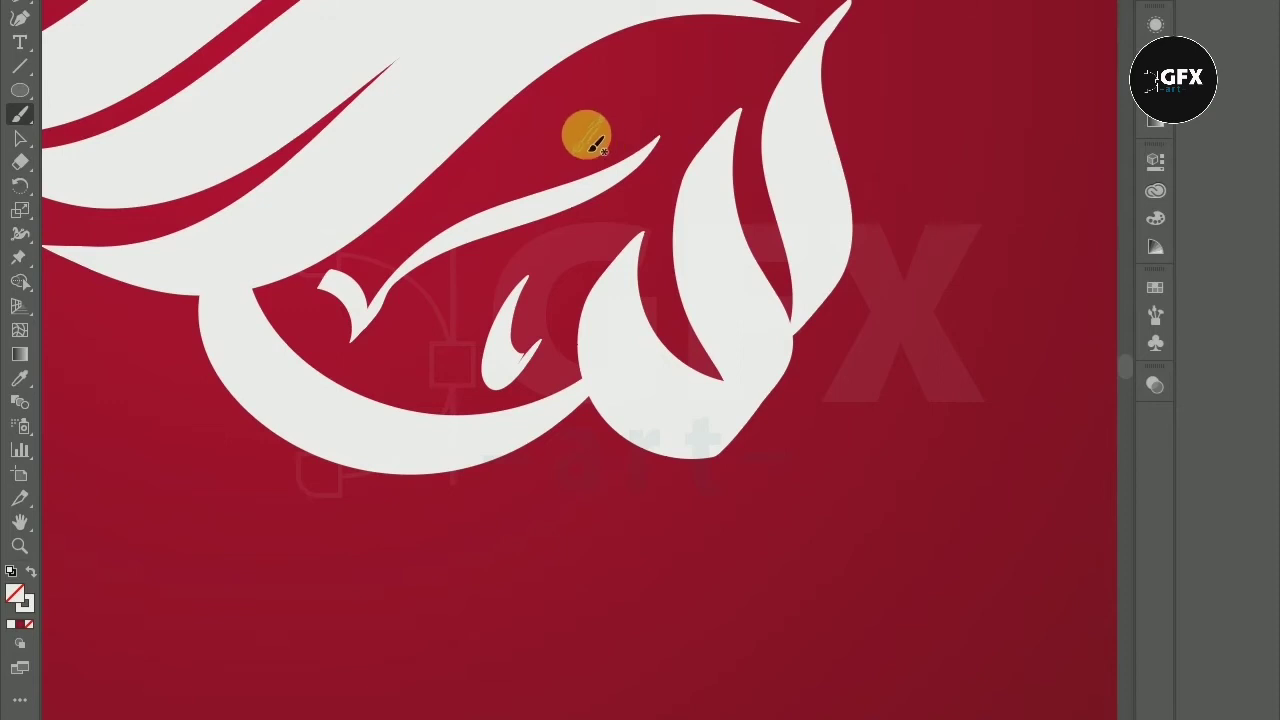
pyautogui.moveTo(660, 130)
pyautogui.mouseDown()
pyautogui.moveTo(648, 77)
pyautogui.moveTo(662, 36)
pyautogui.mouseUp()
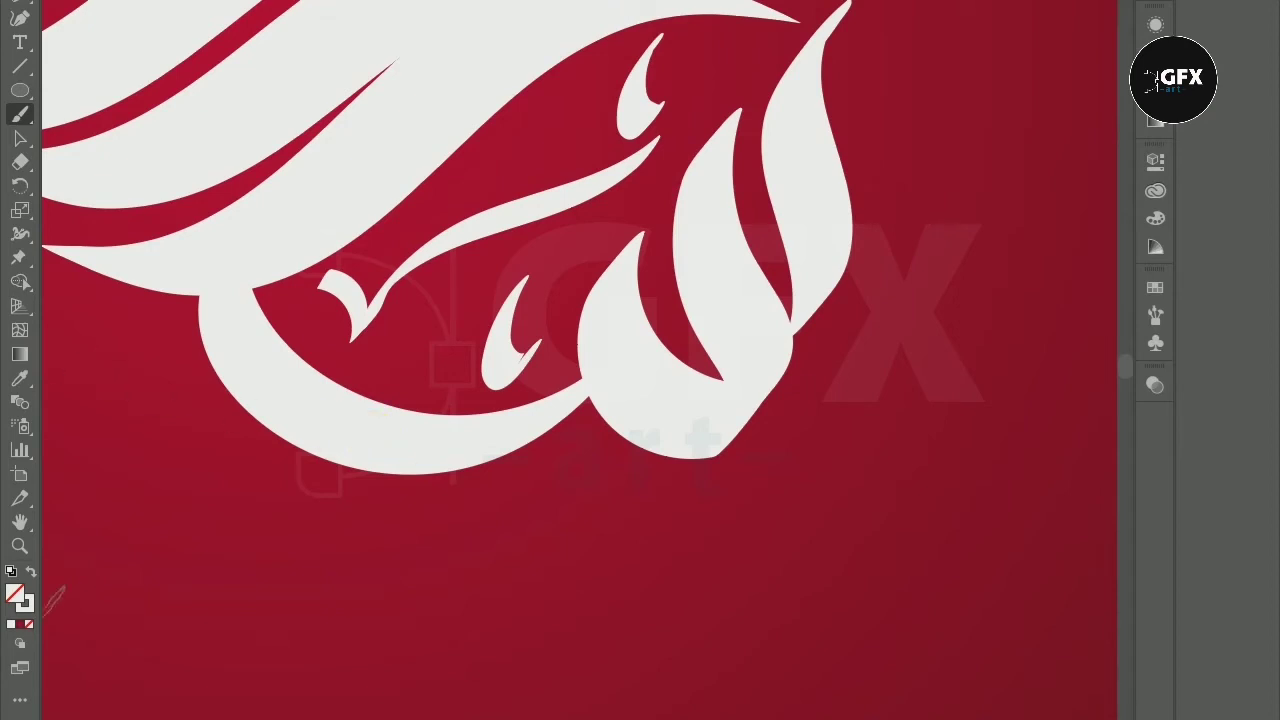
# Step: Set the fill to a gradient swatch from the Swatches panel
pyautogui.scroll(1, 357, 514)
pyautogui.scroll(2, 357, 612)
pyautogui.scroll(1, 237, 634)
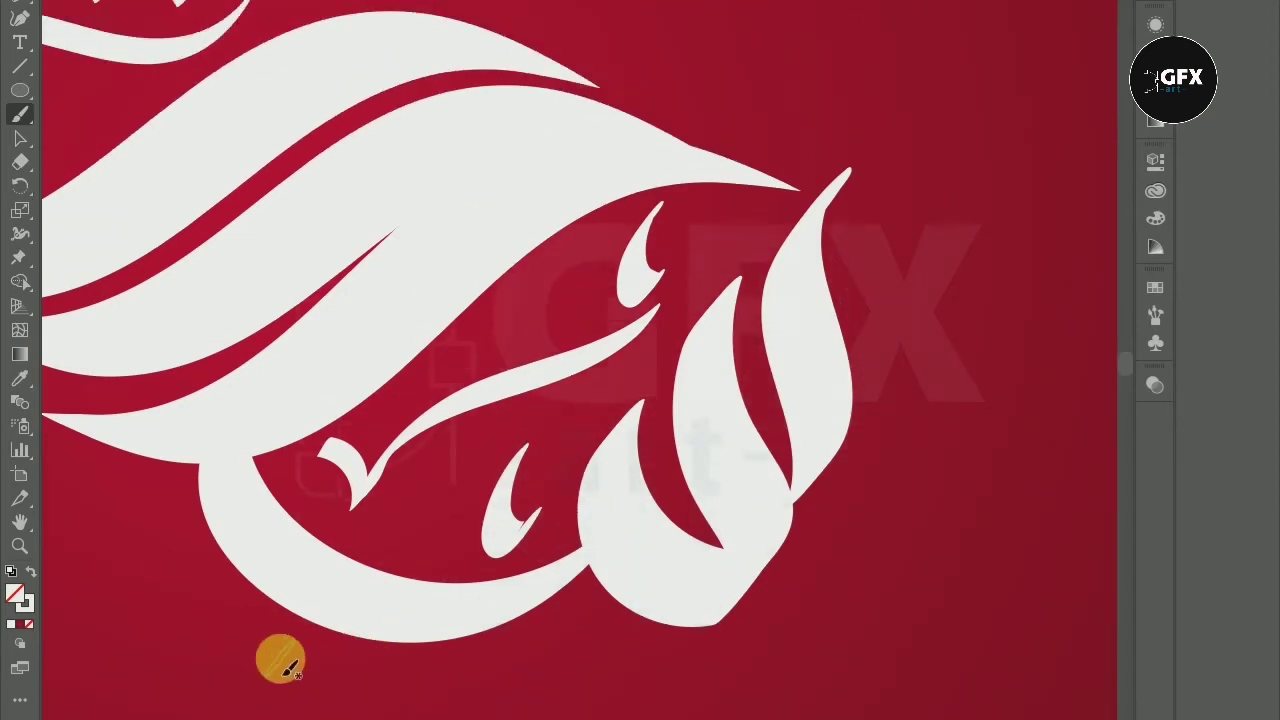
pyautogui.scroll(-1, 277, 657)
pyautogui.scroll(-1, 280, 657)
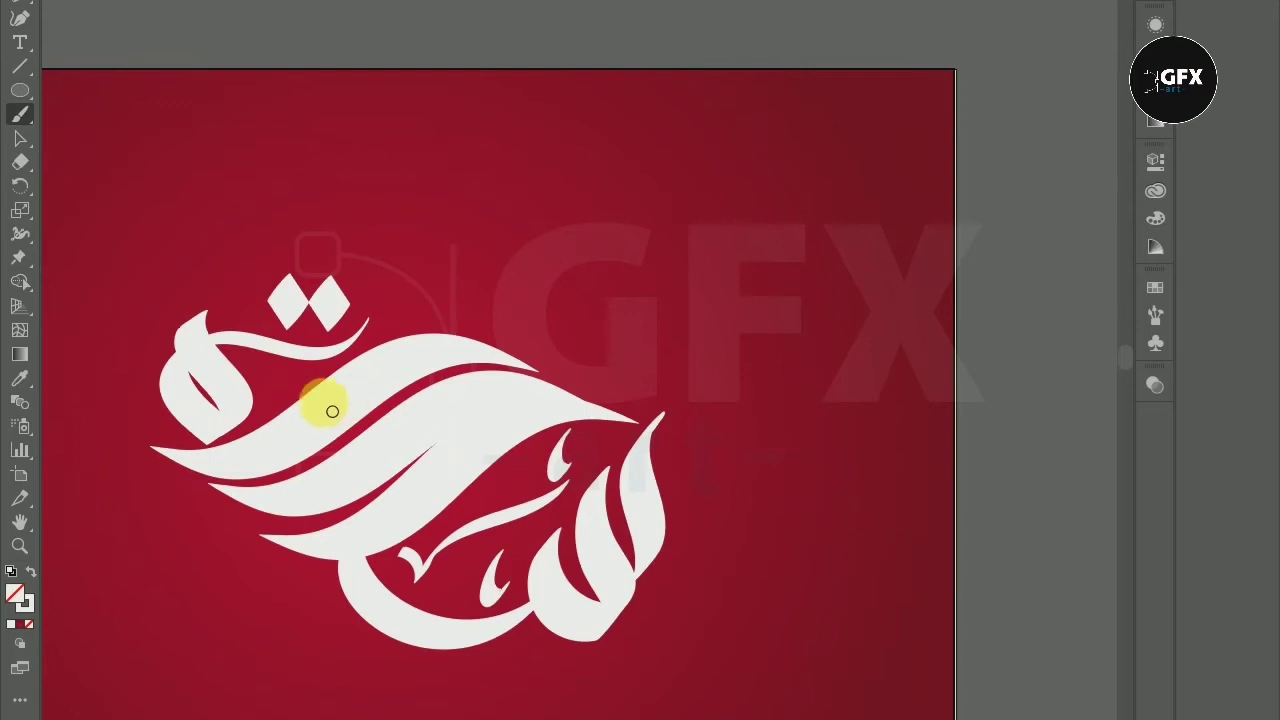
pyautogui.scroll(1, 285, 405)
pyautogui.scroll(1, 288, 412)
pyautogui.scroll(-1, 290, 414)
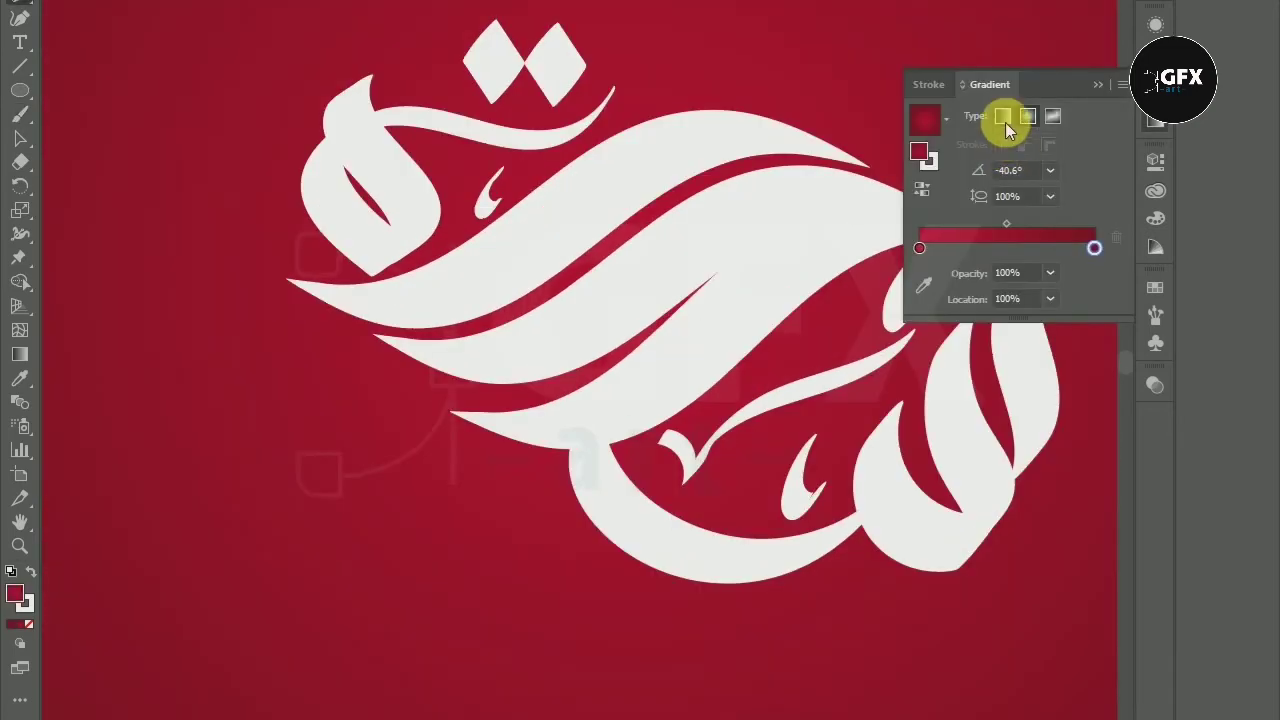
pyautogui.click(1155, 287)
pyautogui.click(1074, 368)
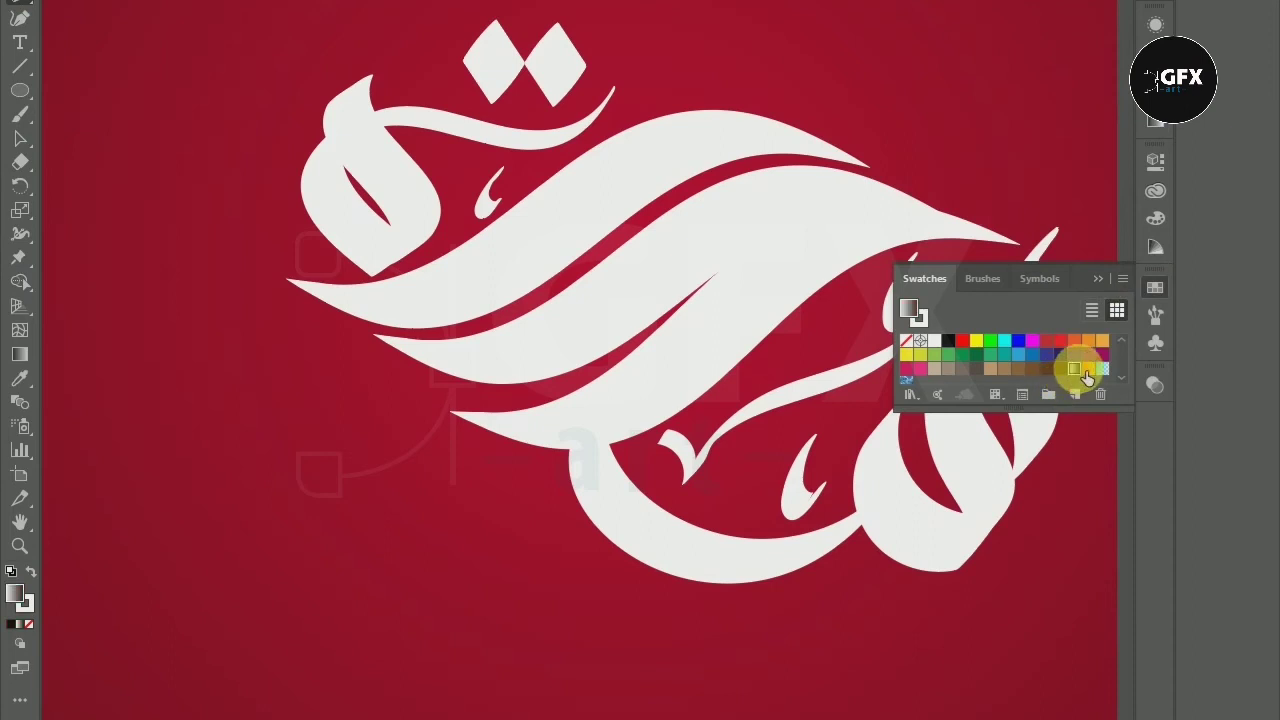
pyautogui.click(1101, 281)
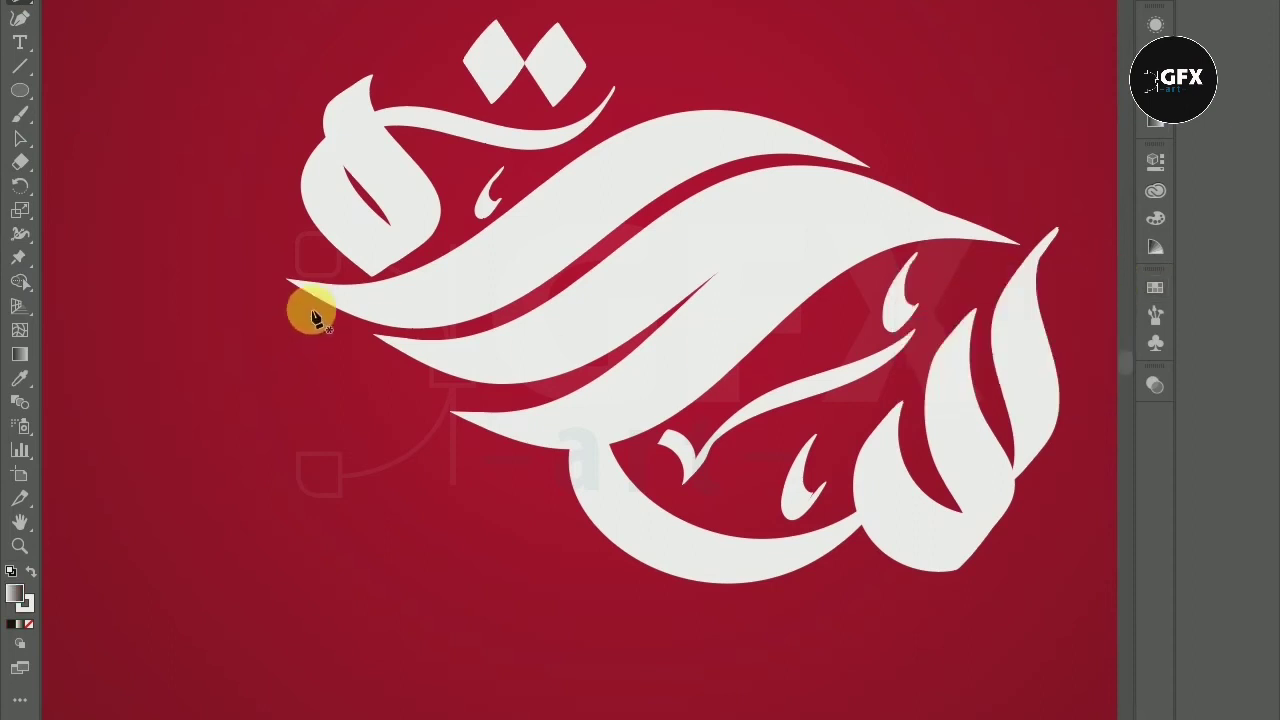
# Step: Pen-draw a closed leaf shape over the long white stroke's left tip
pyautogui.scroll(1, 318, 315)
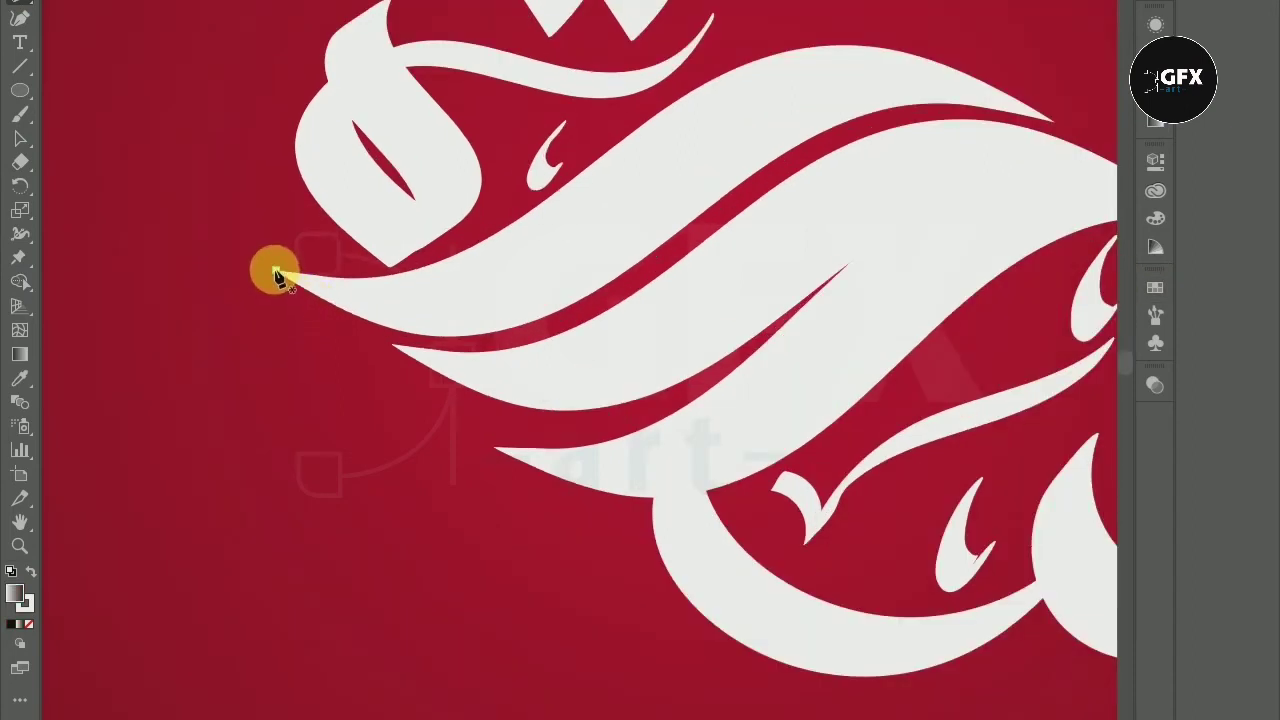
pyautogui.click(276, 270)
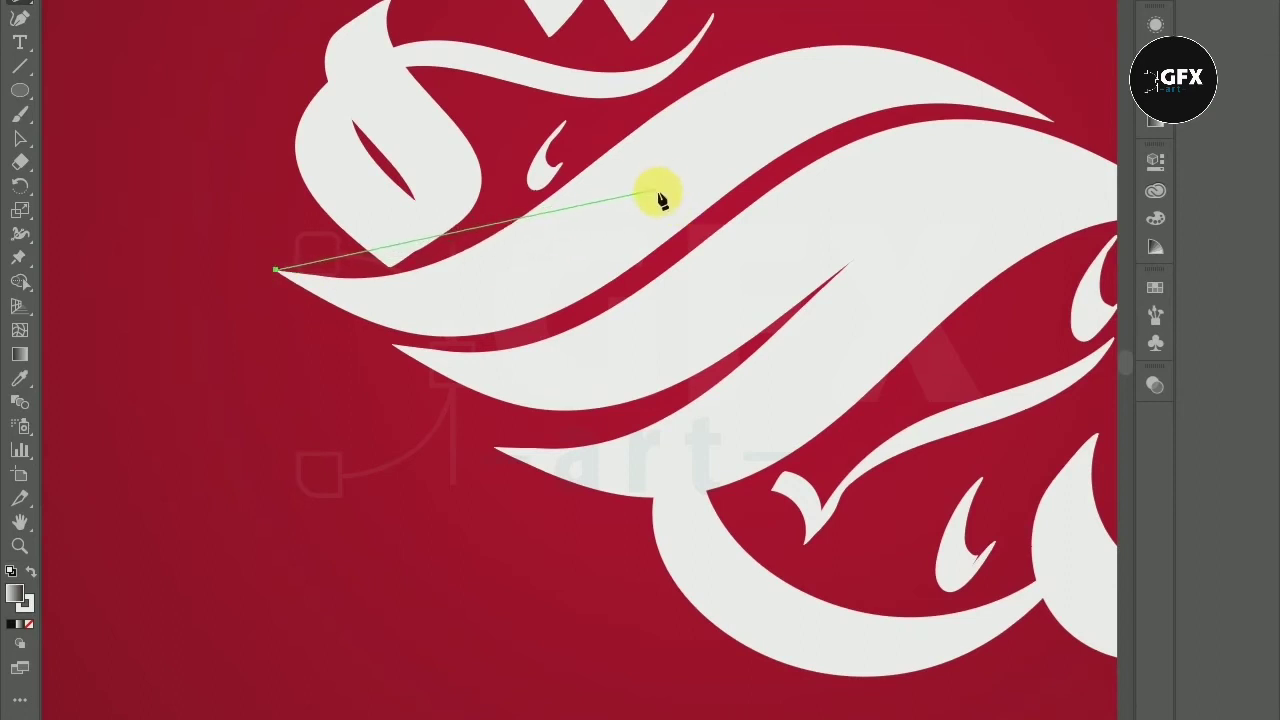
pyautogui.moveTo(663, 177); pyautogui.dragTo(862, 2)
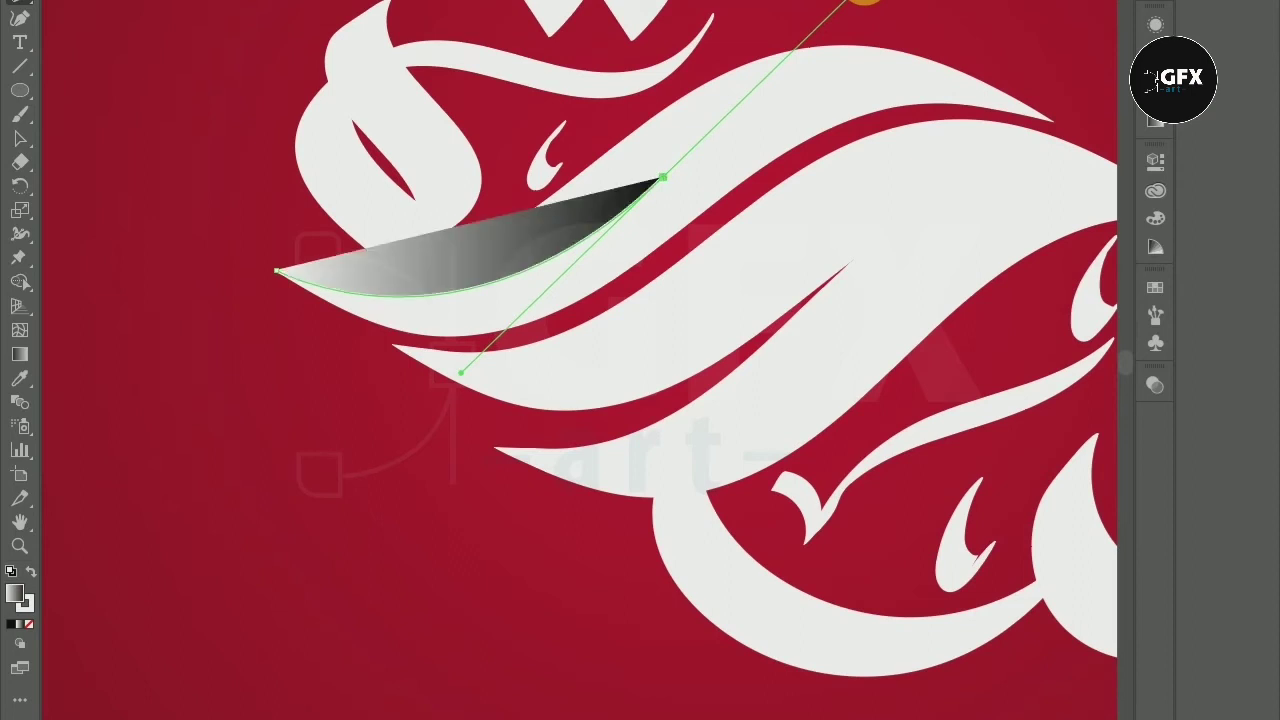
pyautogui.moveTo(264, 212); pyautogui.dragTo(278, 278)
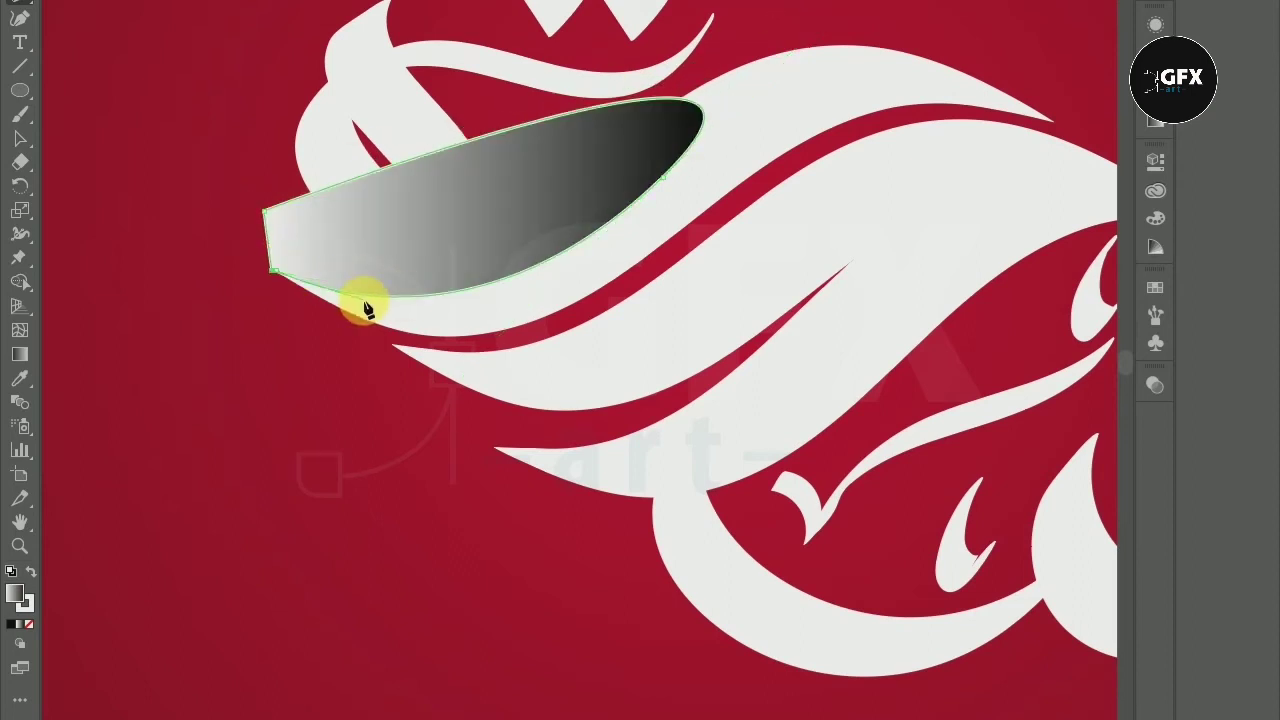
pyautogui.click(276, 280)
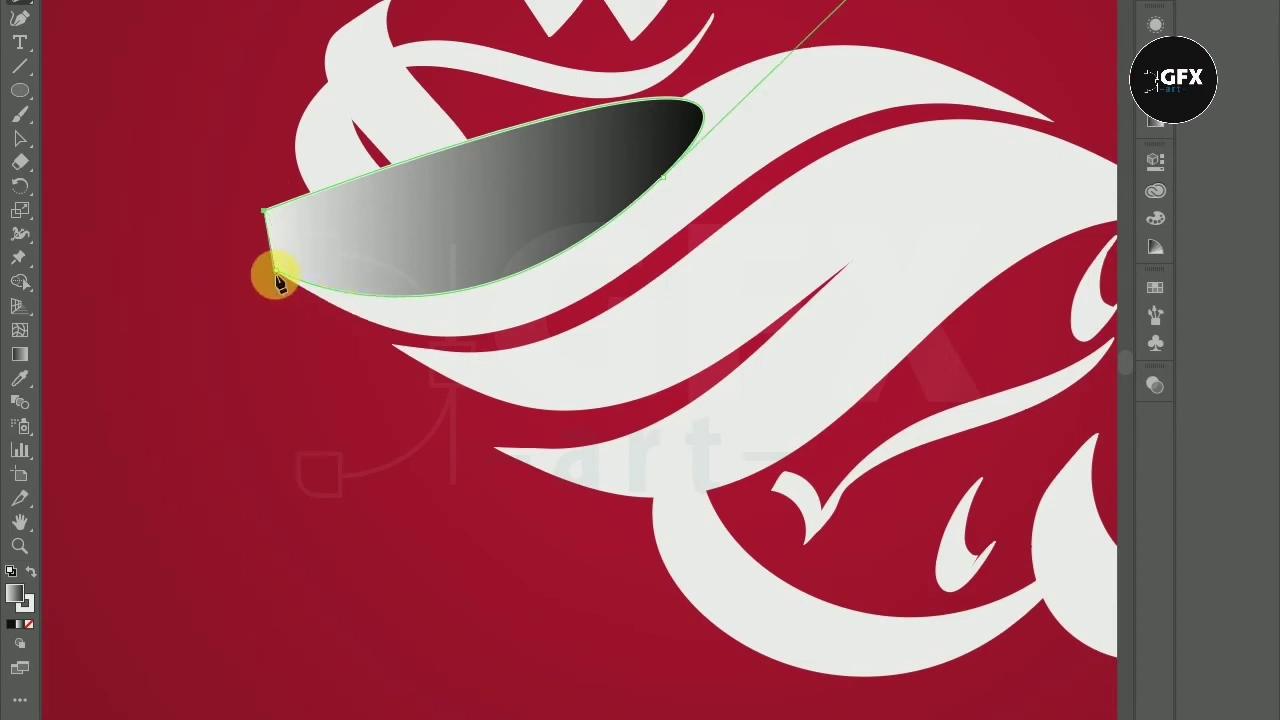
pyautogui.moveTo(280, 278); pyautogui.dragTo(432, 333)
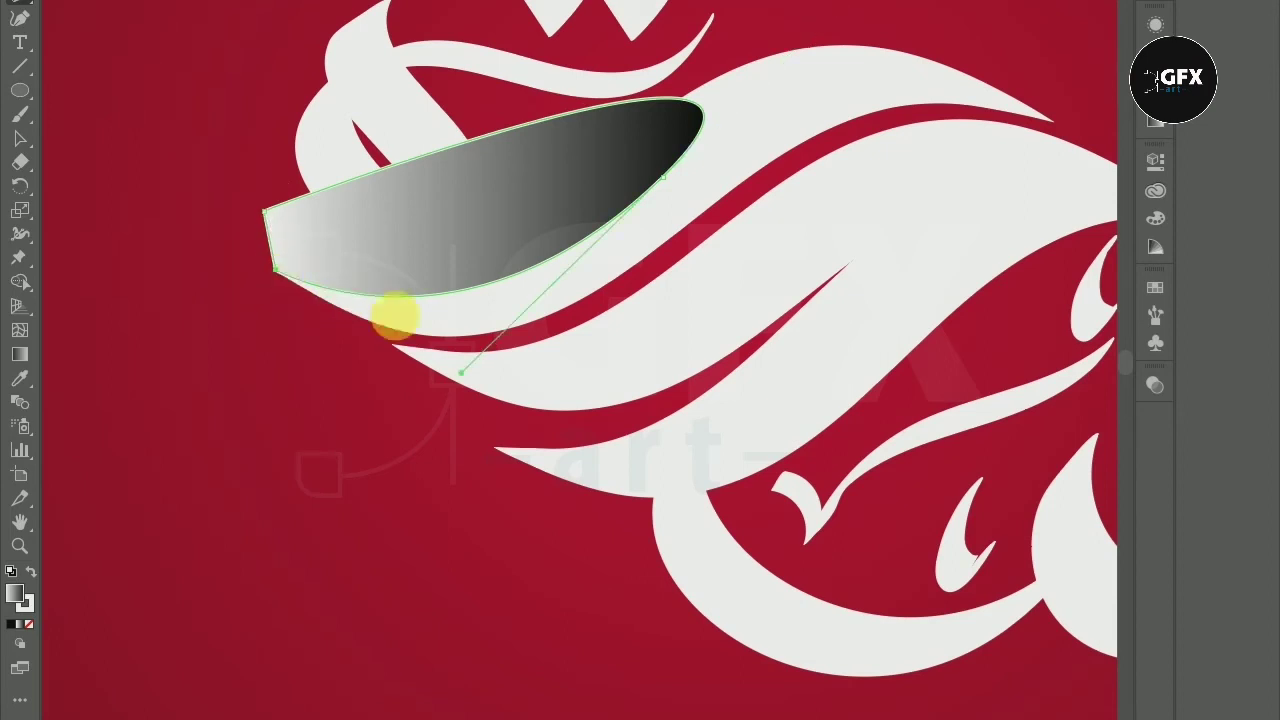
pyautogui.keyDown('ctrl'); pyautogui.click(430, 330); pyautogui.keyUp('ctrl')
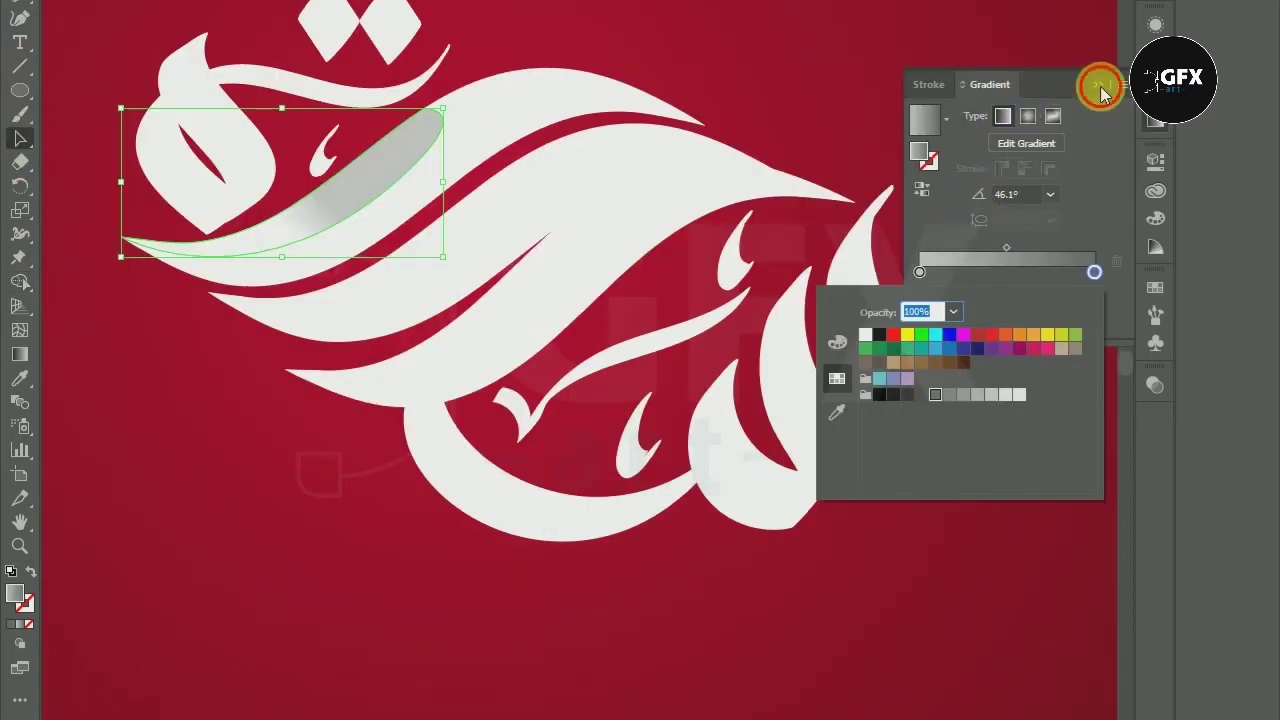
# Step: Re-angle the leaf shape's gradient to run downward, fading as a soft grey shadow into the white stroke
pyautogui.click(1101, 90)
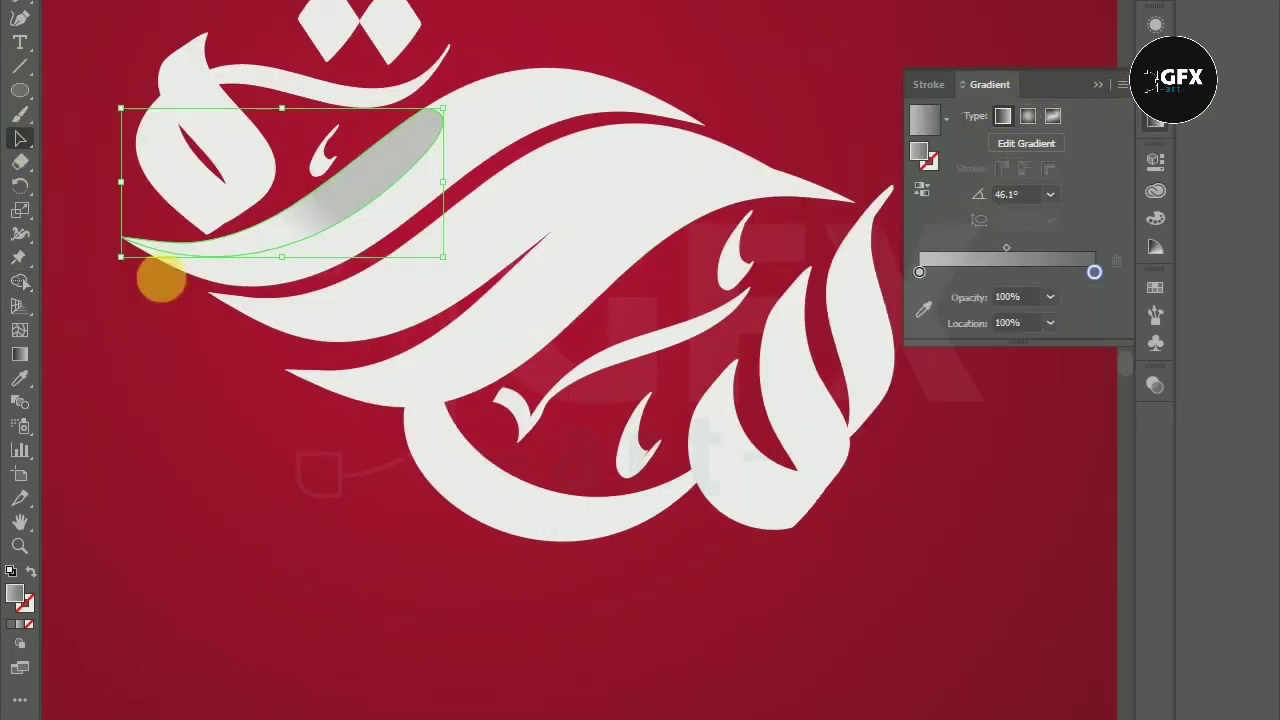
pyautogui.click(1104, 86)
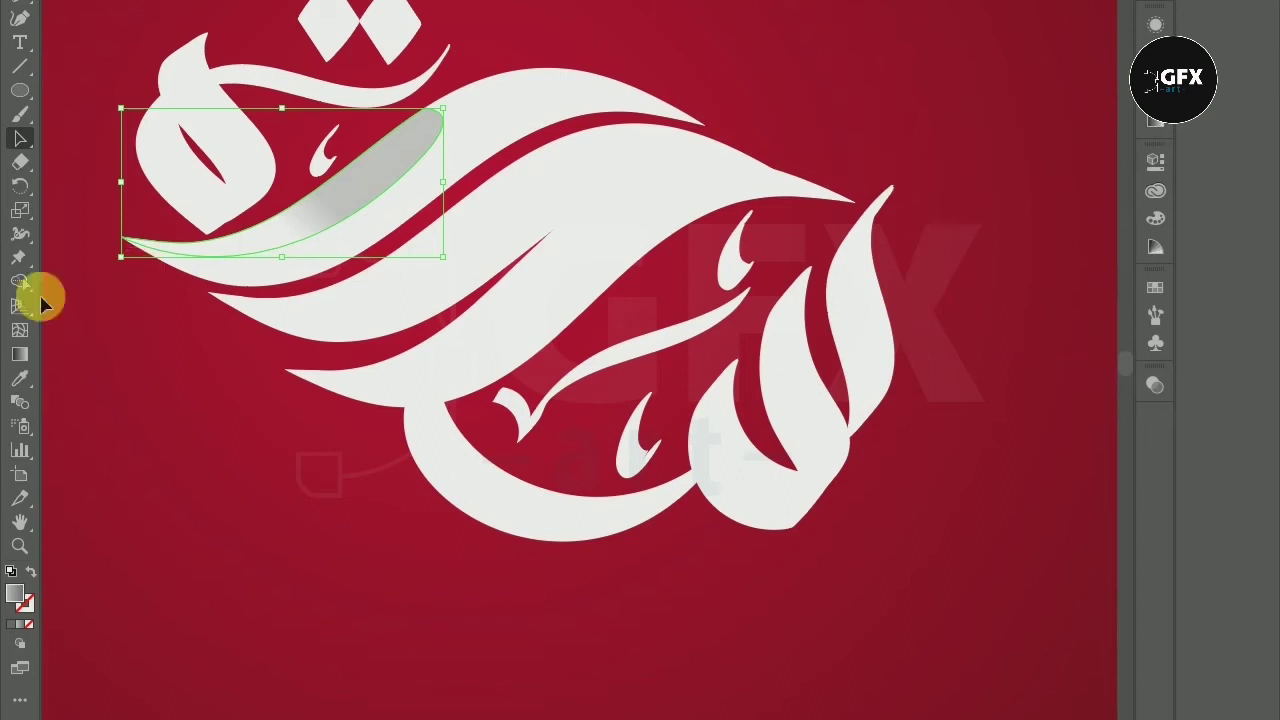
pyautogui.click(20, 354)
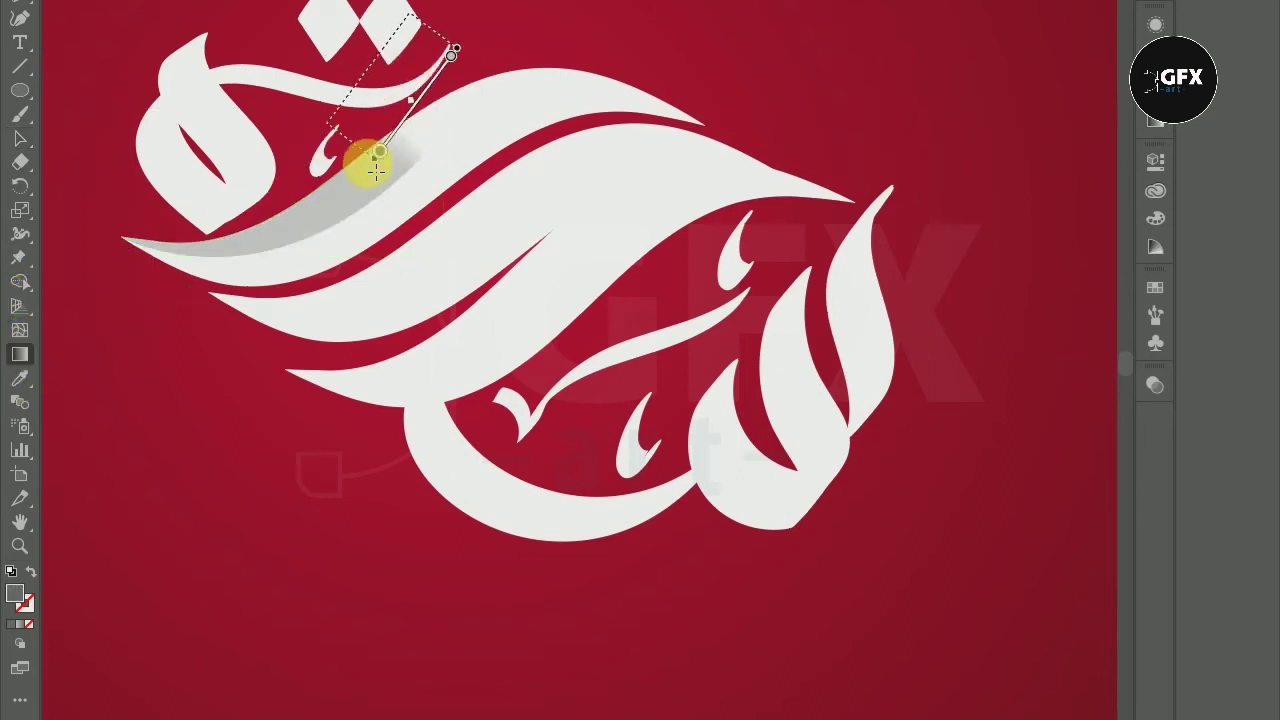
pyautogui.moveTo(456, 64)
pyautogui.mouseDown()
pyautogui.moveTo(522, 258)
pyautogui.moveTo(486, 214)
pyautogui.moveTo(434, 223)
pyautogui.moveTo(480, 237)
pyautogui.moveTo(452, 238)
pyautogui.moveTo(454, 257)
pyautogui.mouseUp()
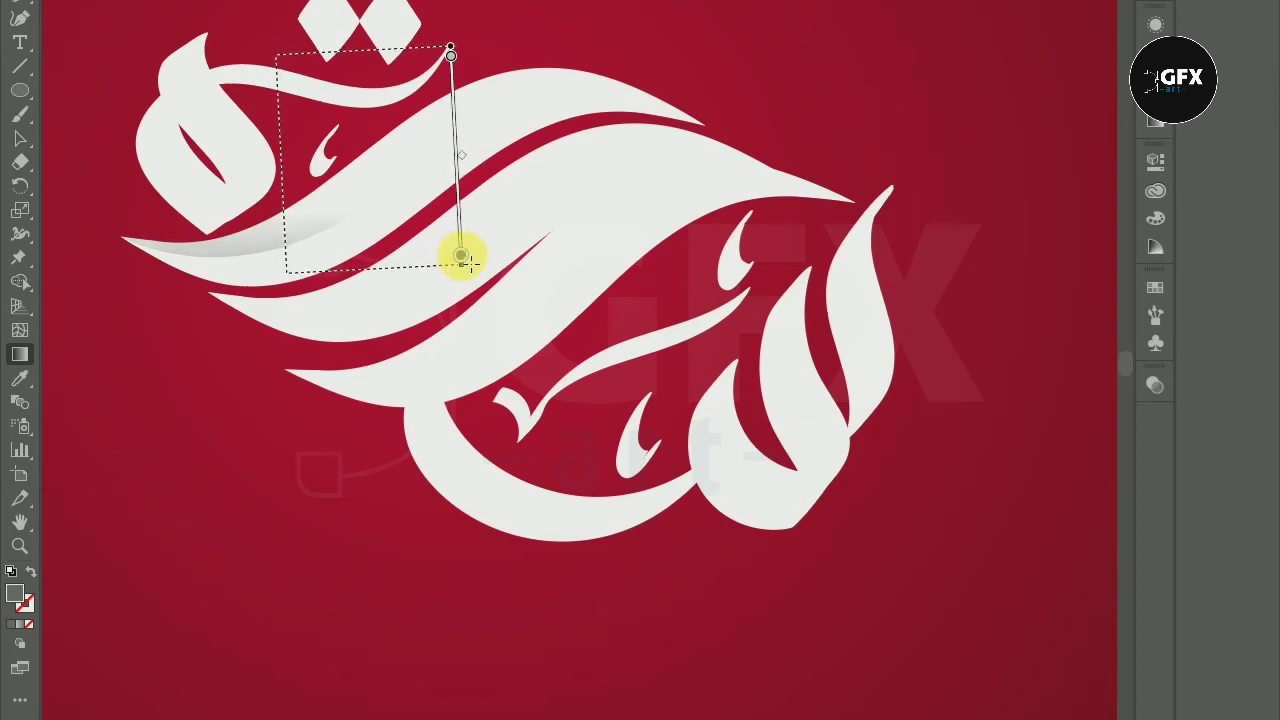
pyautogui.moveTo(459, 258); pyautogui.dragTo(457, 257)
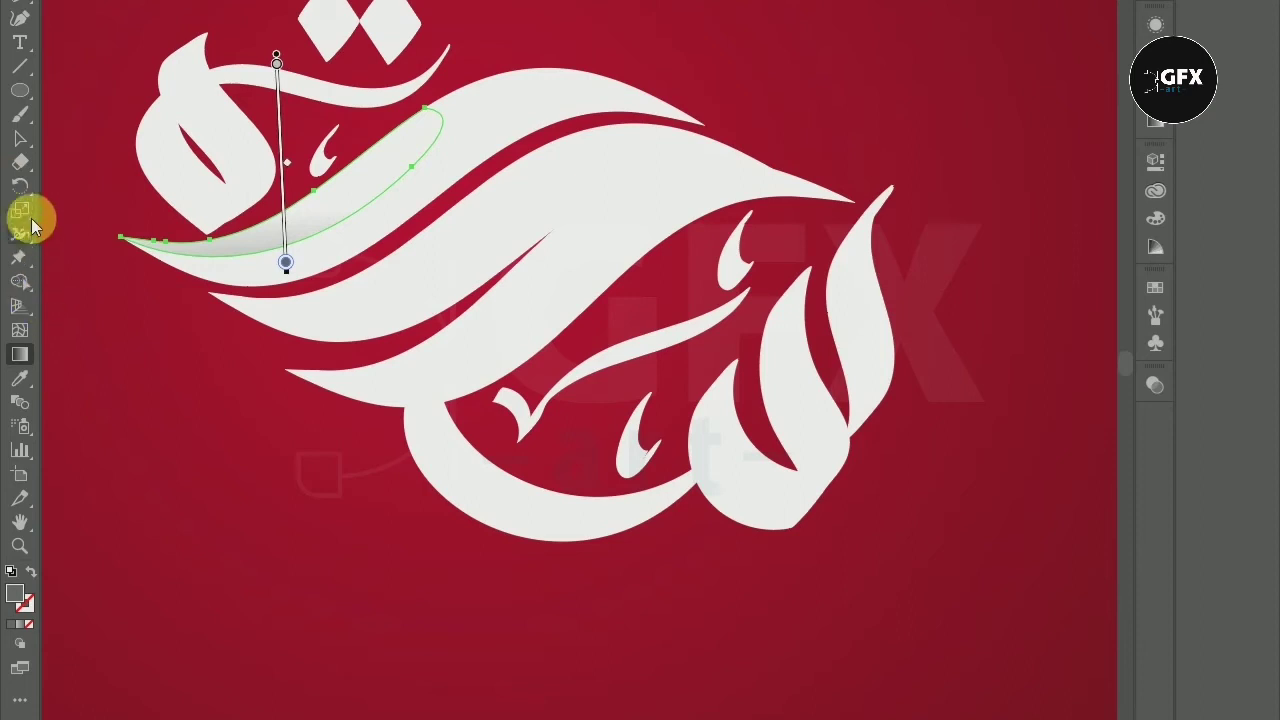
pyautogui.click(19, 139)
pyautogui.click(150, 362)
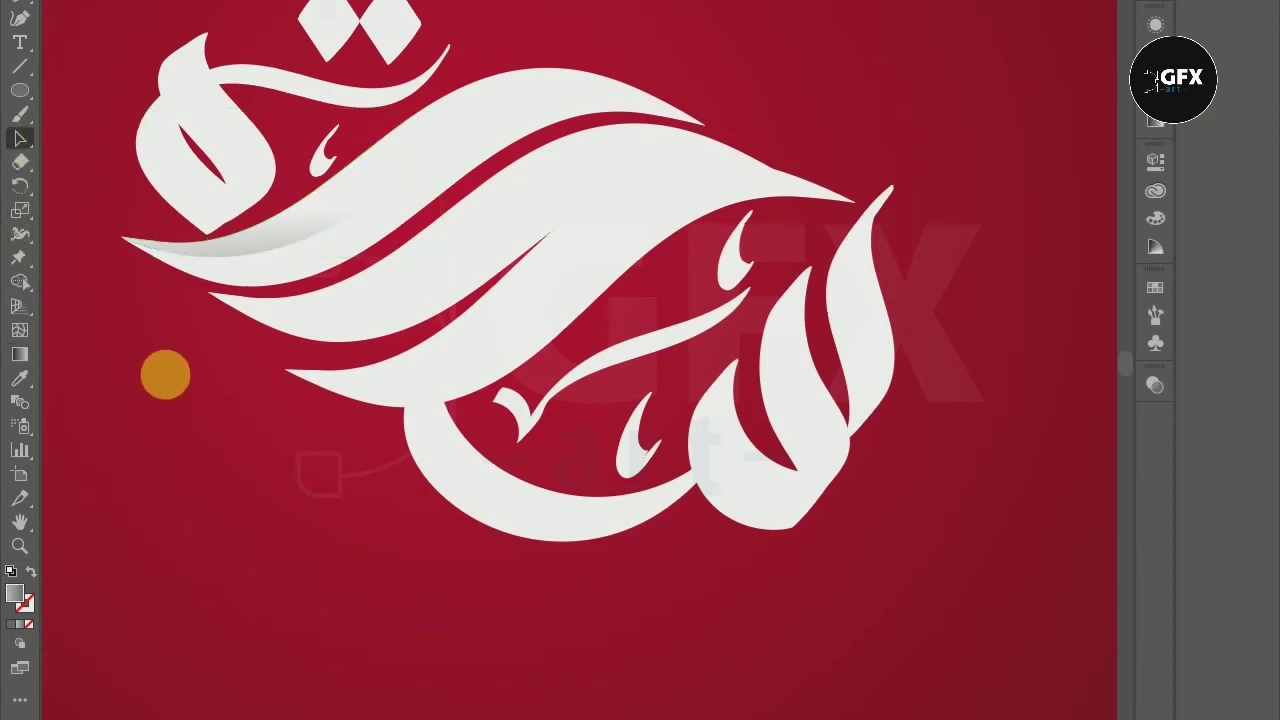
pyautogui.scroll(-3, 209, 320)
pyautogui.scroll(2, 209, 320)
pyautogui.scroll(1, 280, 271)
pyautogui.hscroll(-5, 243, 328)
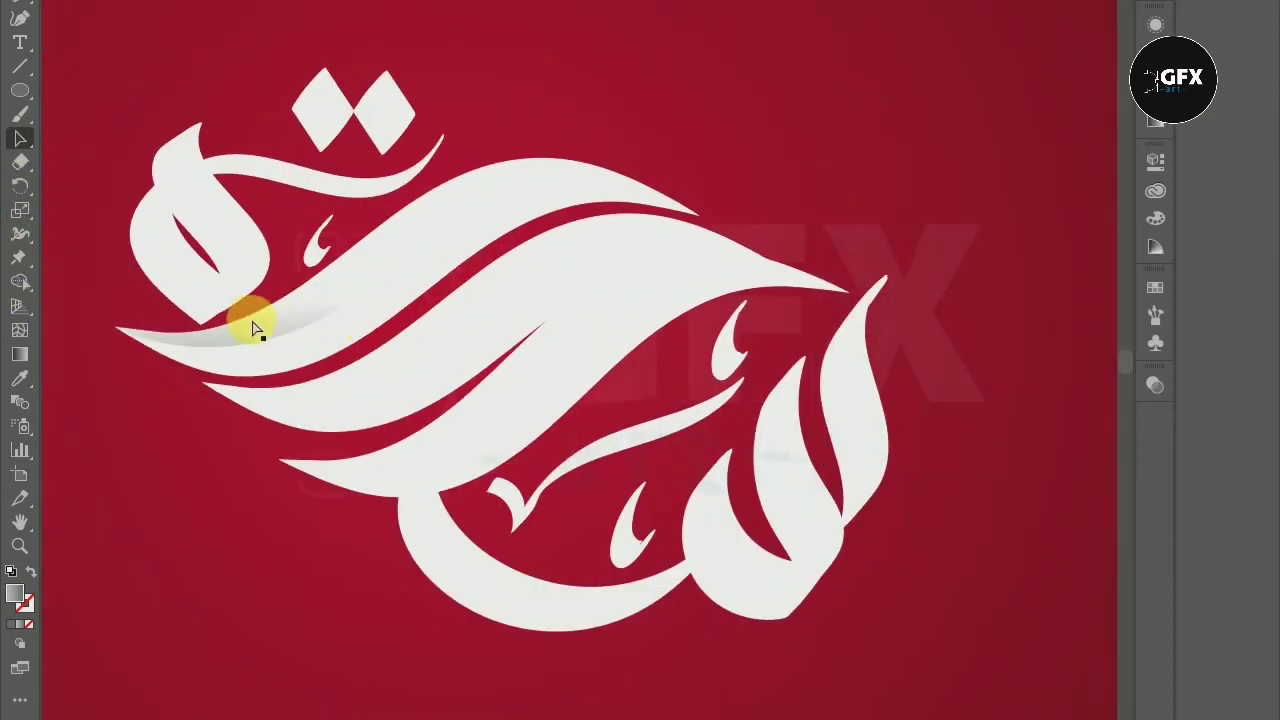
# Step: Pen-draw a shadow shape along the top edge of the large central stroke, placing several corners
pyautogui.click(18, 10)
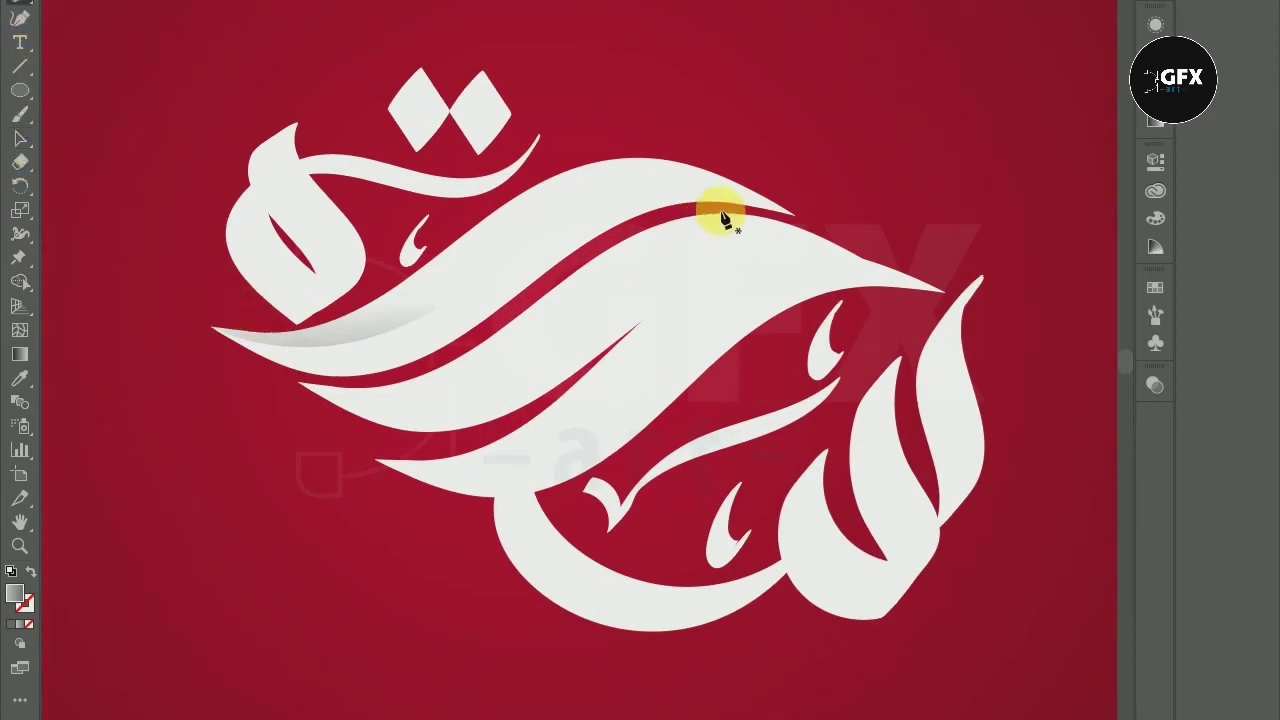
pyautogui.click(795, 215)
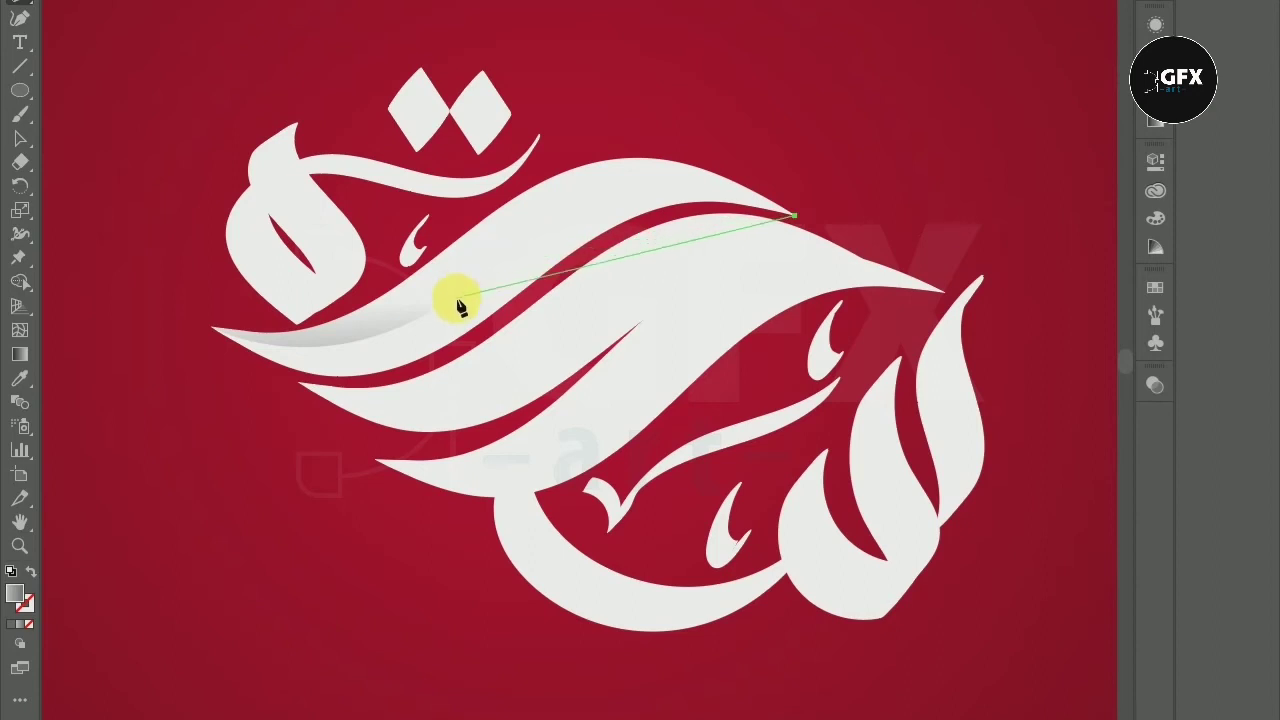
pyautogui.moveTo(441, 311); pyautogui.dragTo(266, 510)
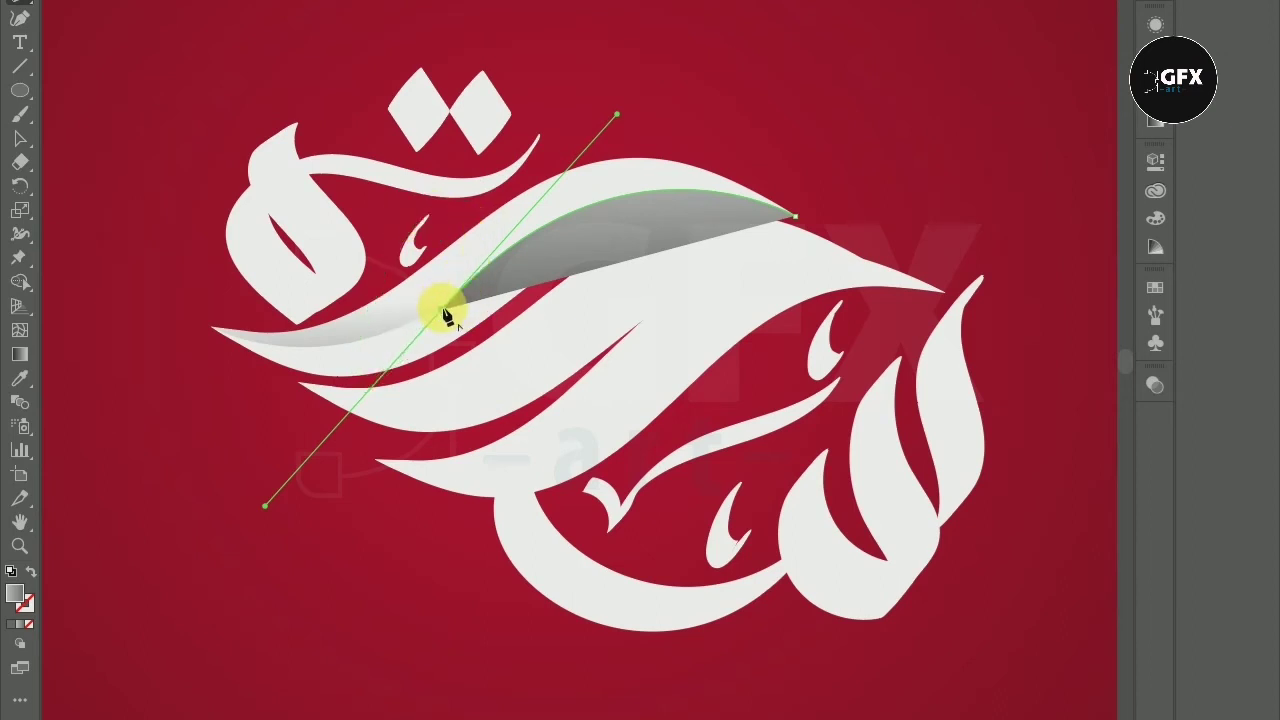
pyautogui.click(461, 211)
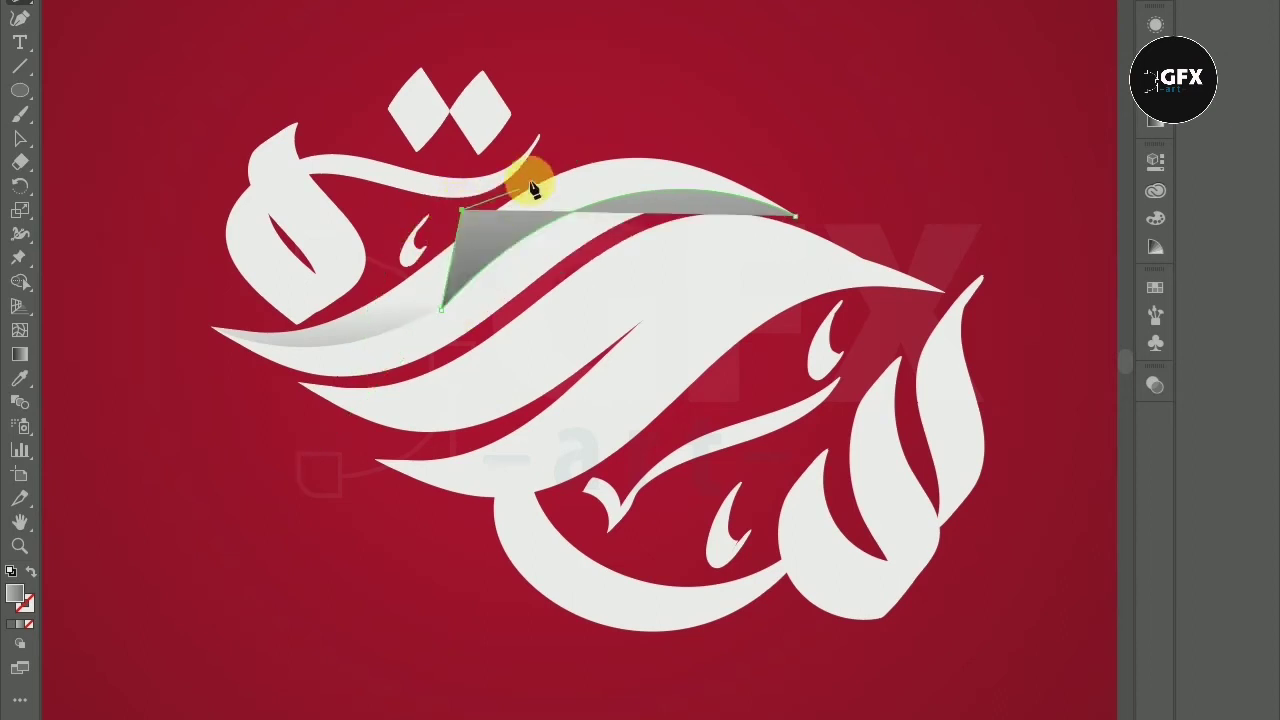
pyautogui.click(634, 137)
pyautogui.click(796, 166)
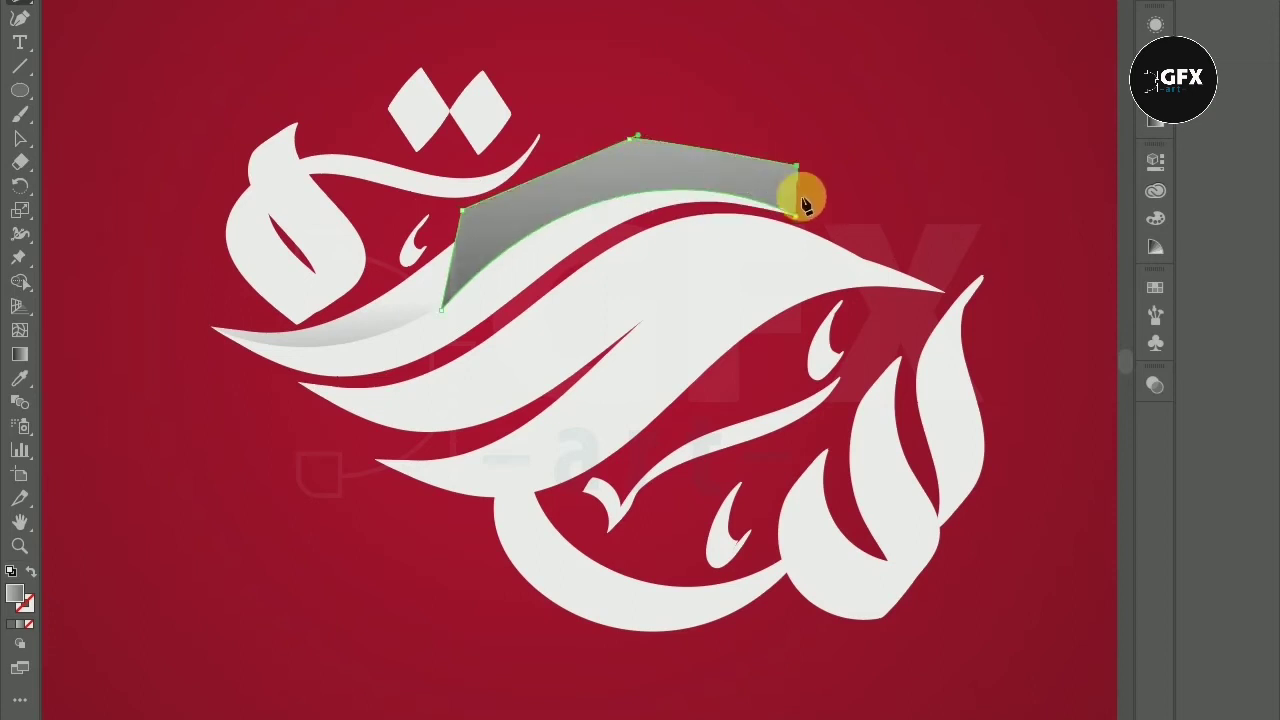
# Step: Close the second shadow shape and adjust its blending in the Transparency panel
pyautogui.click(795, 215)
pyautogui.hotkey('ctrl', 'shift', 'F10')
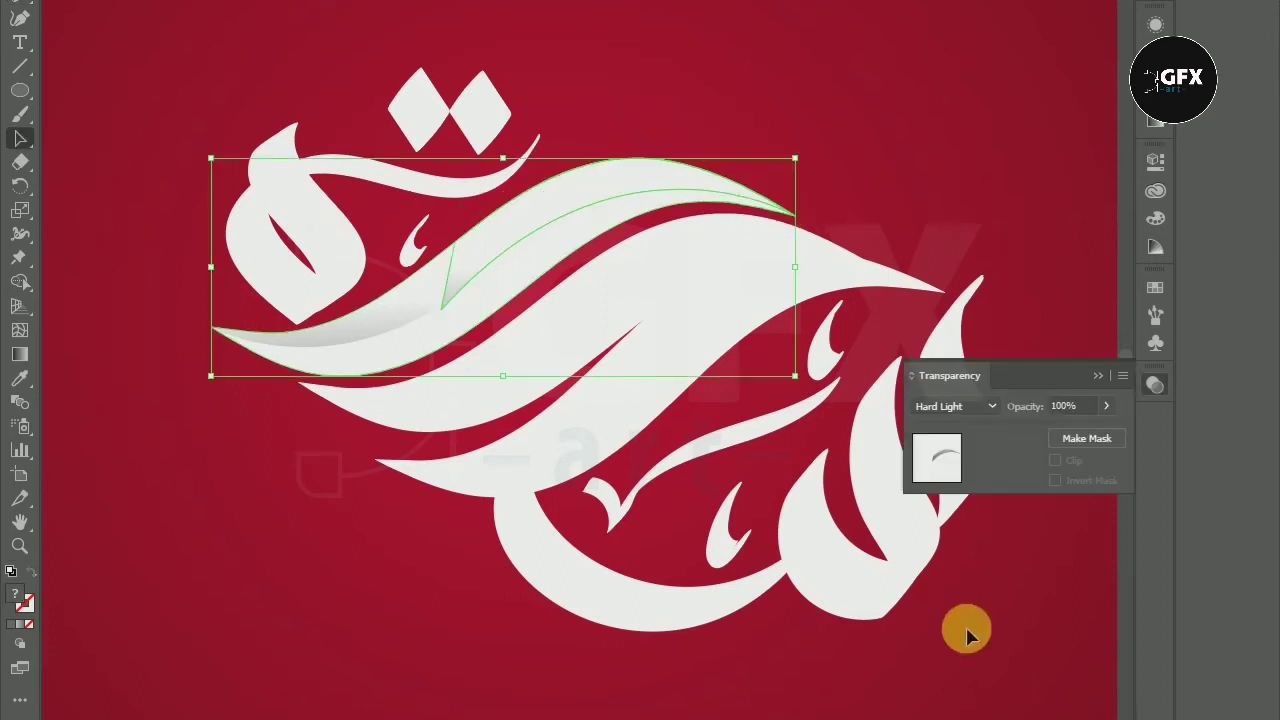
pyautogui.click(1100, 378)
pyautogui.scroll(1, 828, 302)
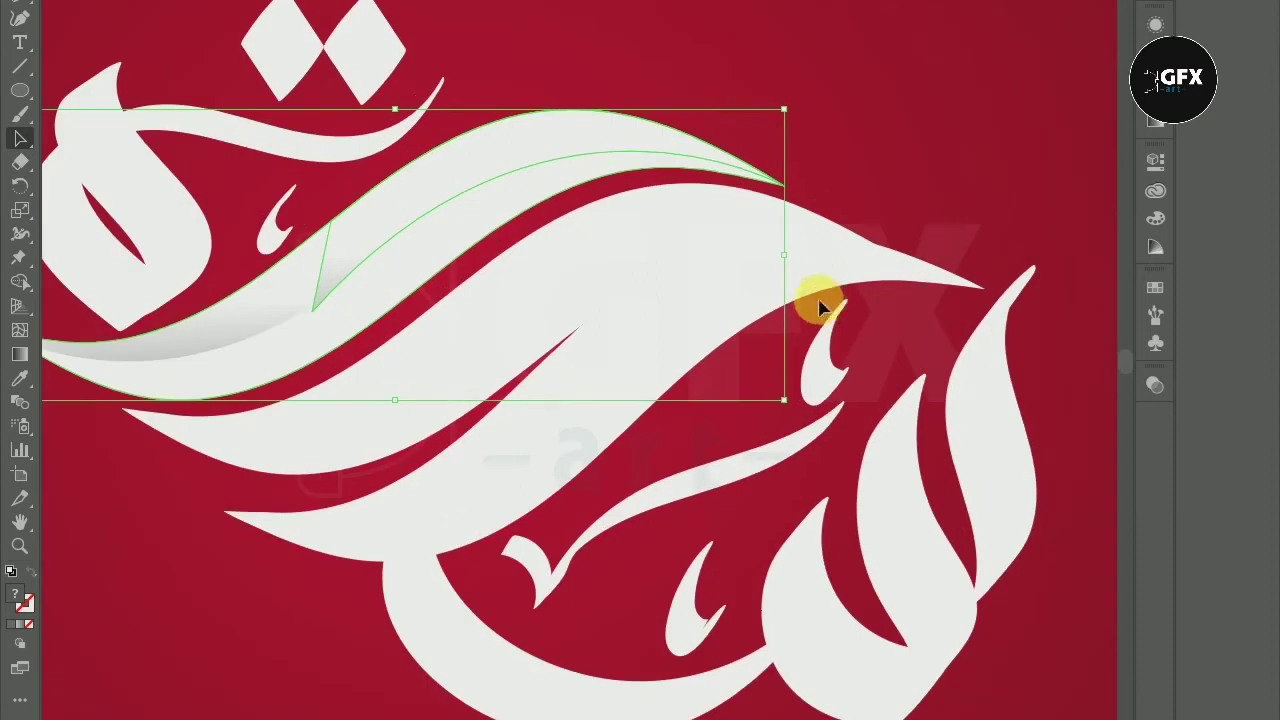
# Step: Re-drag the second shadow's gradient several times until it fades softly from grey to white
pyautogui.click(18, 355)
pyautogui.moveTo(738, 20); pyautogui.dragTo(640, 85)
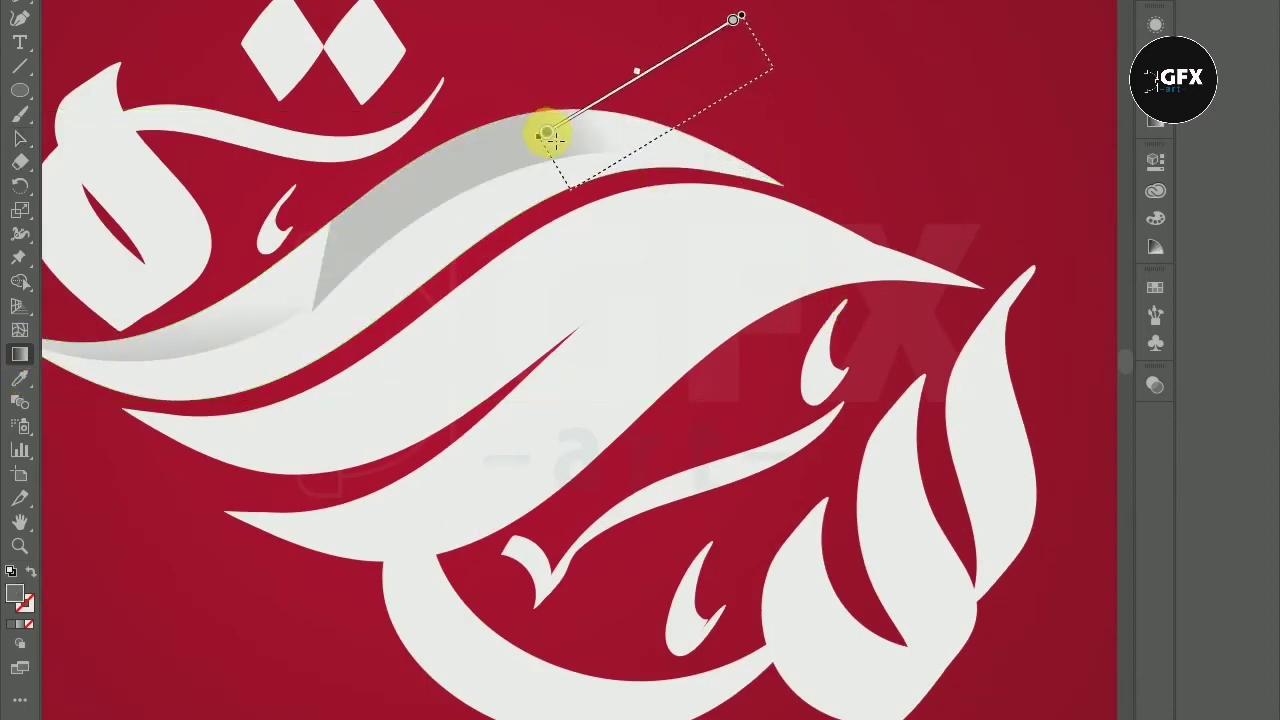
pyautogui.moveTo(200, 47)
pyautogui.mouseDown()
pyautogui.moveTo(565, 143)
pyautogui.moveTo(423, 243)
pyautogui.moveTo(651, 251)
pyautogui.moveTo(623, 194)
pyautogui.moveTo(497, 205)
pyautogui.moveTo(500, 192)
pyautogui.mouseUp()
pyautogui.scroll(3, 500, 192)
pyautogui.moveTo(285, 35)
pyautogui.mouseDown()
pyautogui.moveTo(512, 245)
pyautogui.moveTo(557, 206)
pyautogui.moveTo(616, 62)
pyautogui.moveTo(671, 126)
pyautogui.moveTo(769, 137)
pyautogui.moveTo(660, 197)
pyautogui.mouseUp()
pyautogui.scroll(-1, 651, 196)
pyautogui.moveTo(387, 57)
pyautogui.mouseDown()
pyautogui.moveTo(680, 217)
pyautogui.moveTo(620, 298)
pyautogui.moveTo(646, 331)
pyautogui.moveTo(590, 287)
pyautogui.moveTo(600, 277)
pyautogui.mouseUp()
pyautogui.moveTo(553, 90)
pyautogui.mouseDown()
pyautogui.moveTo(748, 309)
pyautogui.moveTo(622, 284)
pyautogui.moveTo(700, 280)
pyautogui.moveTo(674, 234)
pyautogui.moveTo(614, 214)
pyautogui.moveTo(656, 236)
pyautogui.moveTo(655, 222)
pyautogui.mouseUp()
pyautogui.moveTo(452, 182); pyautogui.dragTo(556, 303)
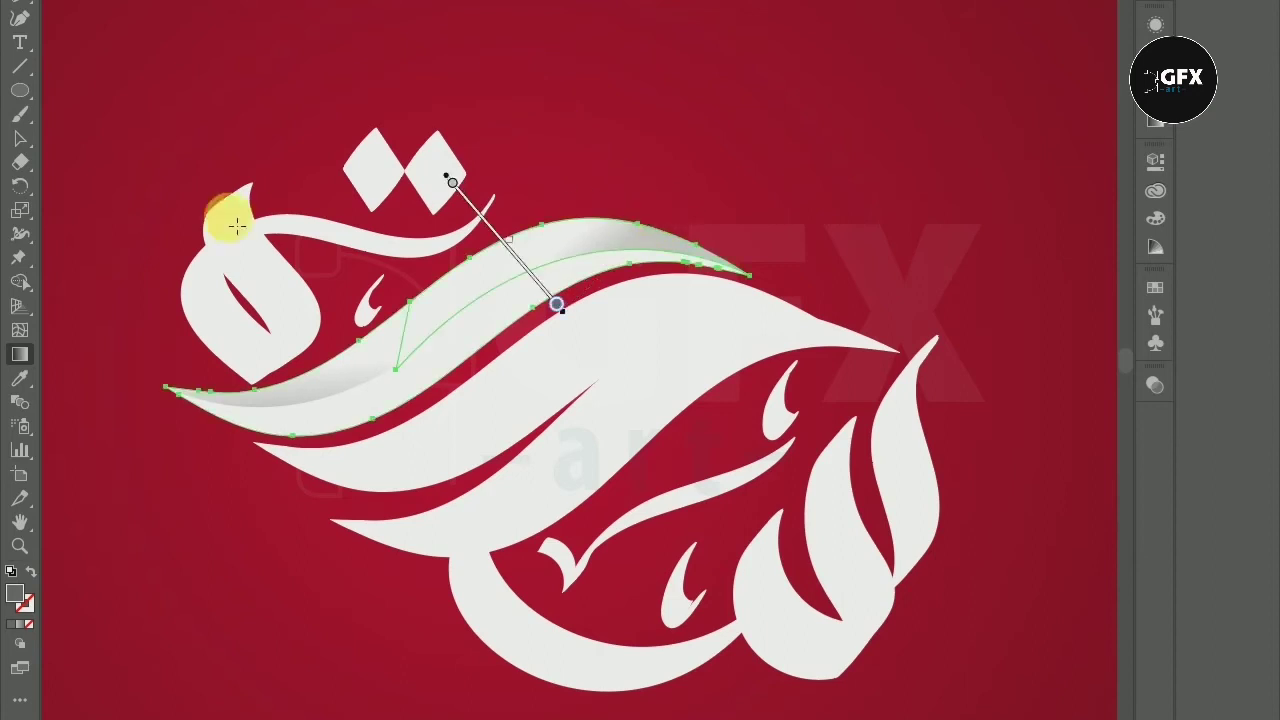
pyautogui.click(18, 140)
pyautogui.click(150, 118)
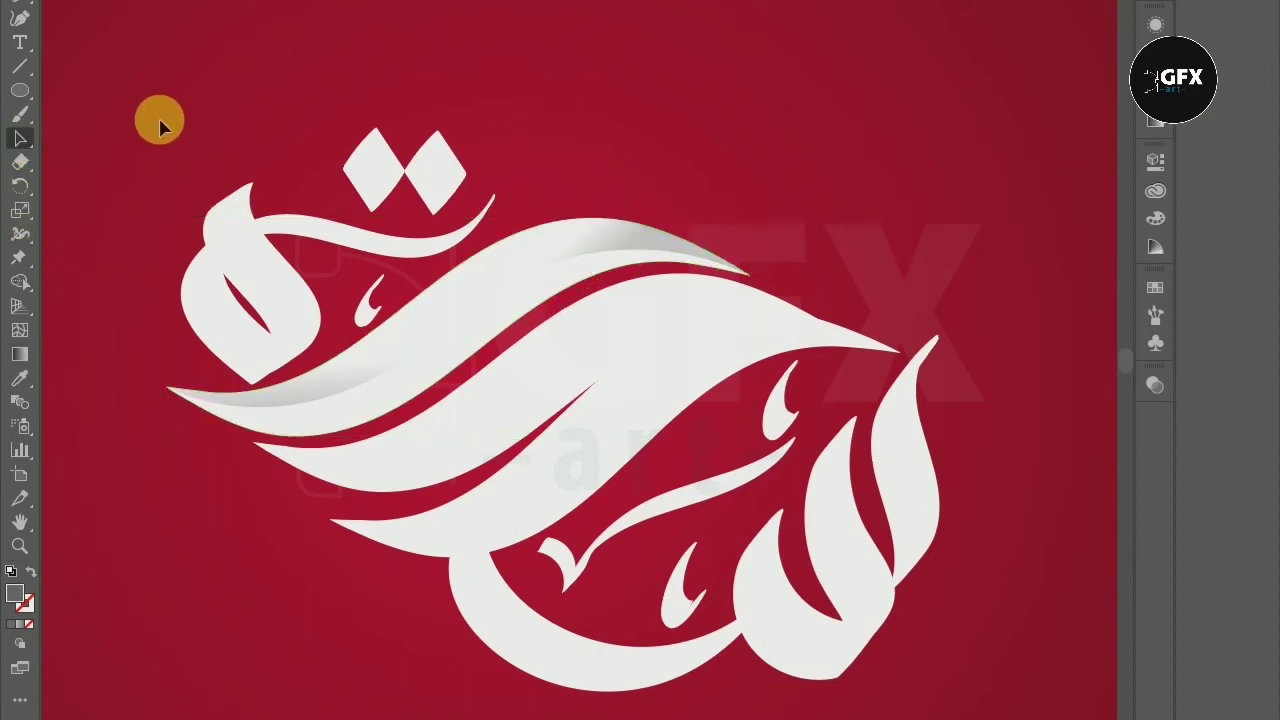
pyautogui.scroll(-3, 268, 143)
pyautogui.scroll(2, 340, 182)
pyautogui.scroll(2, 337, 180)
pyautogui.hscroll(-2, 374, 190)
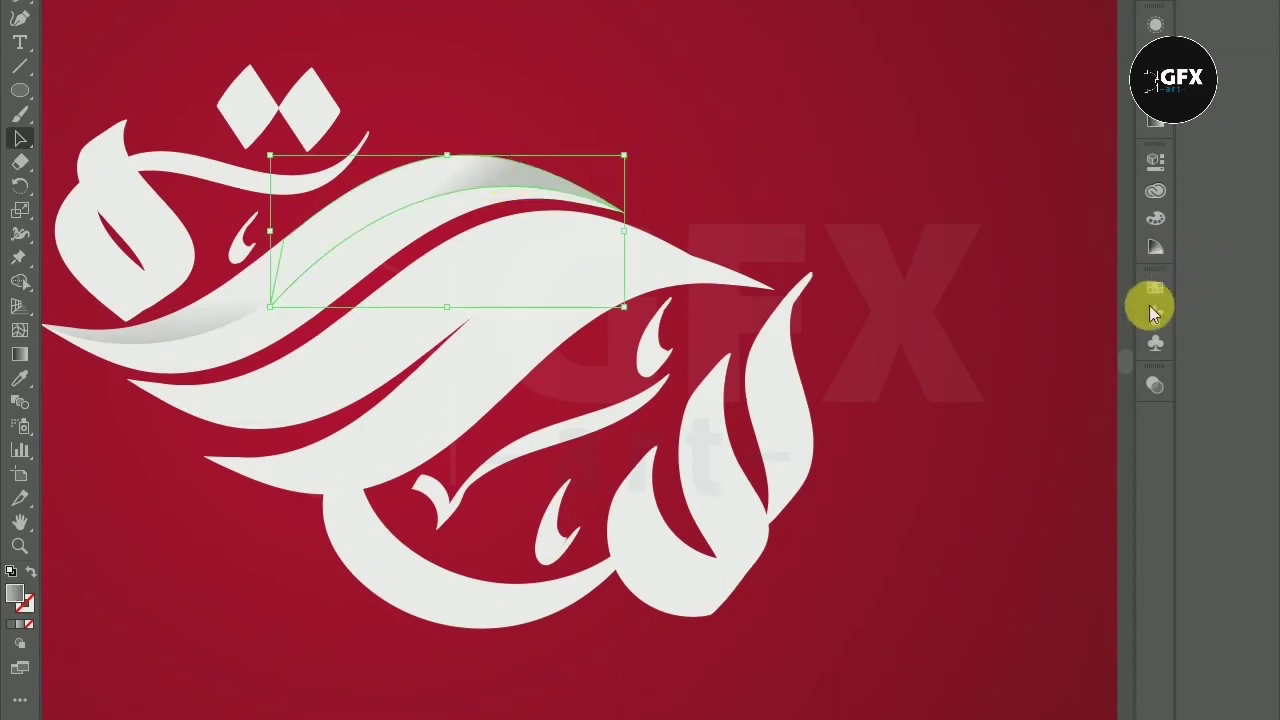
# Step: Try Soft Light, Difference and Hue blend modes on the grey shadow
pyautogui.click(1155, 383)
pyautogui.click(969, 406)
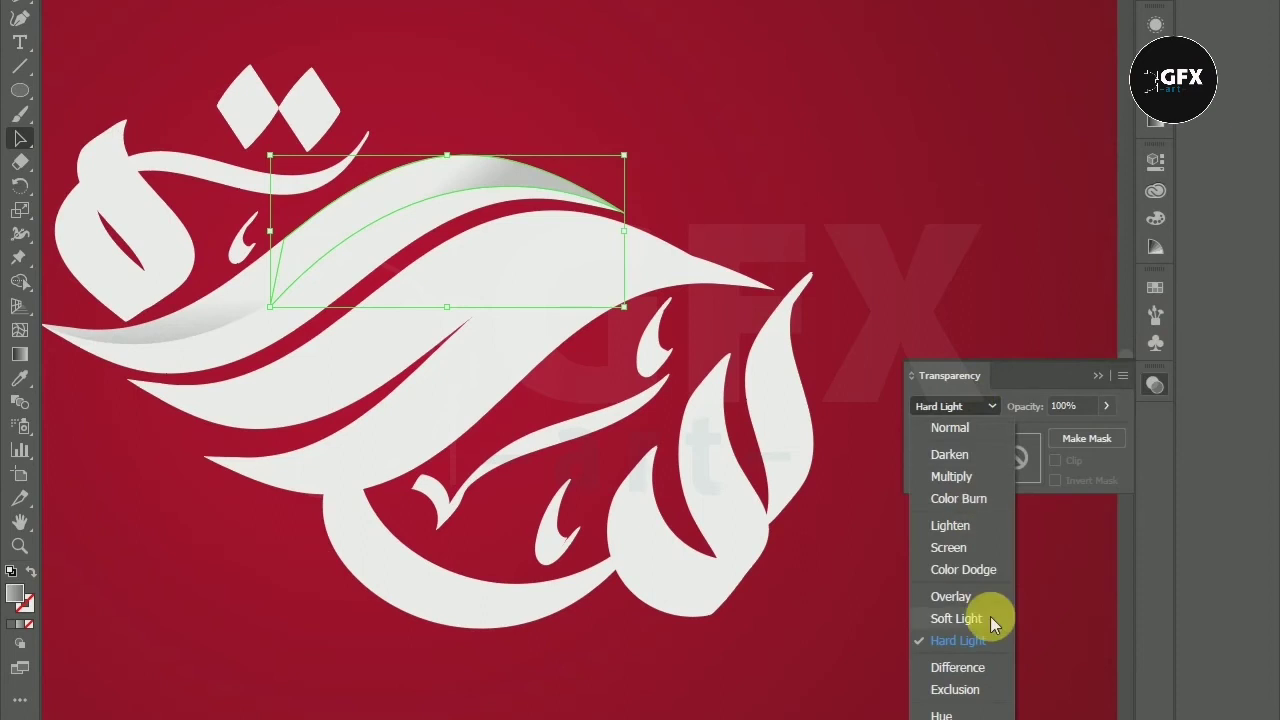
pyautogui.click(990, 618)
pyautogui.click(945, 407)
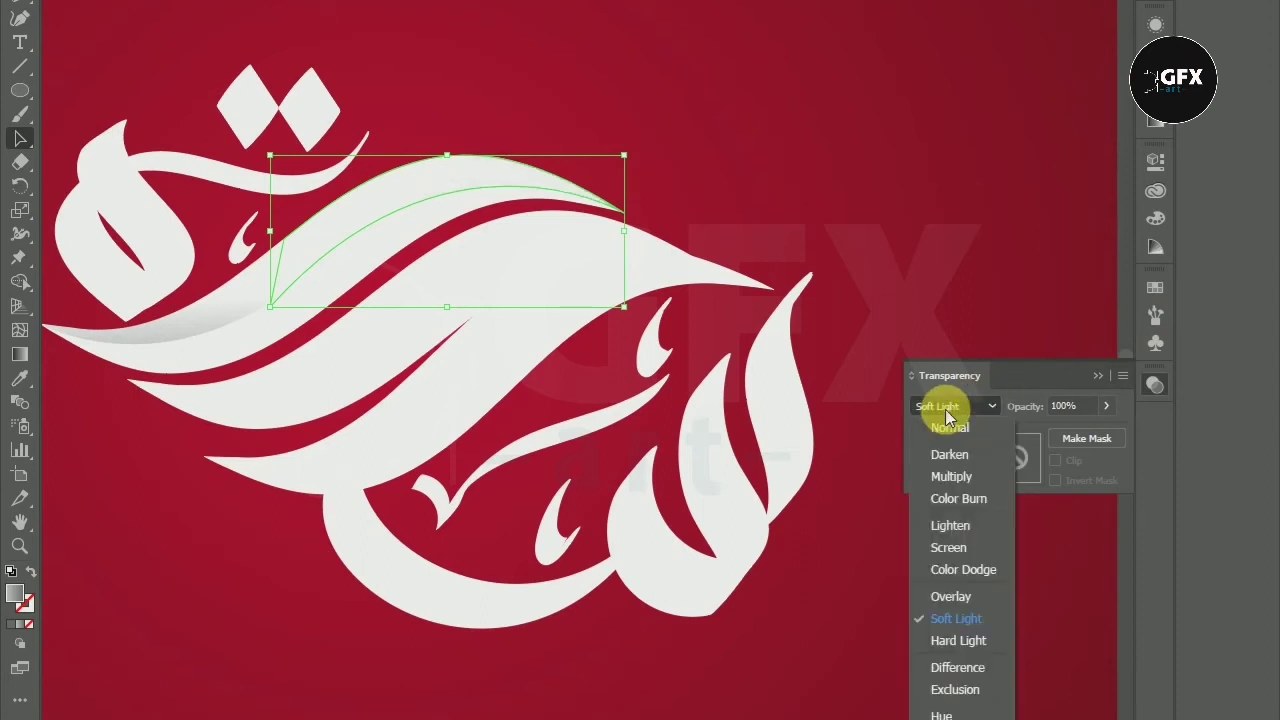
pyautogui.click(988, 668)
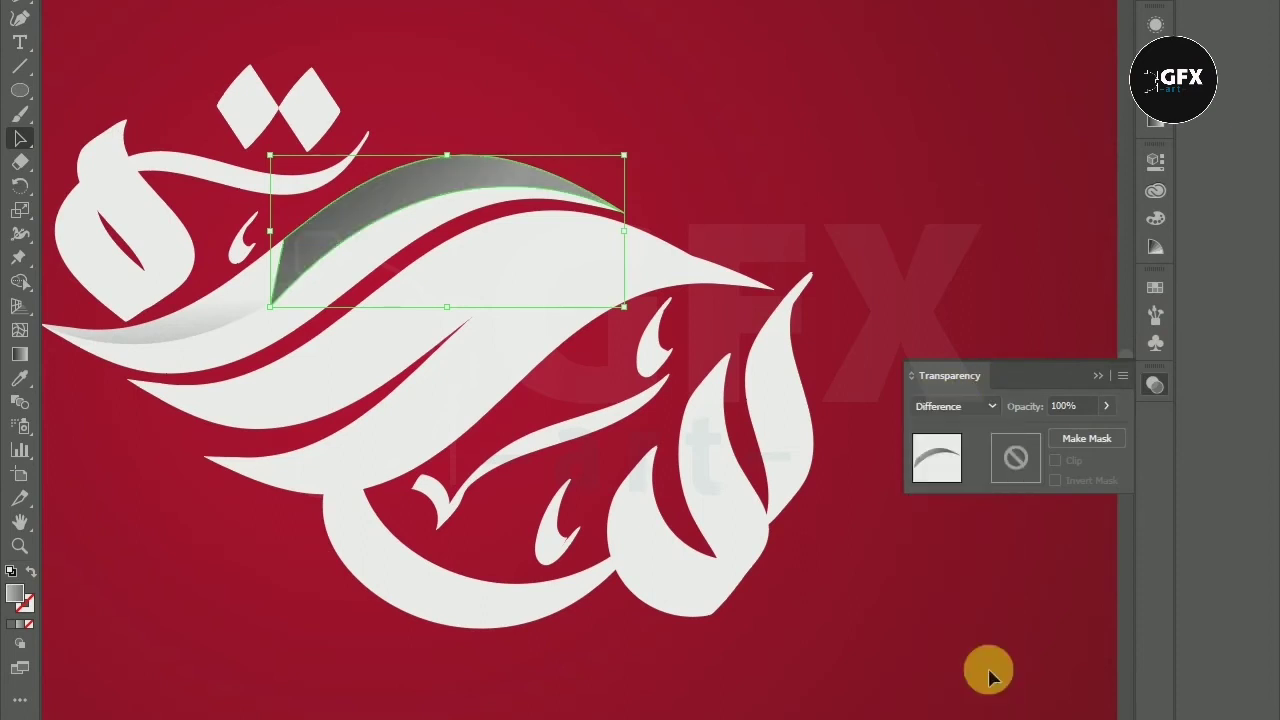
pyautogui.click(970, 414)
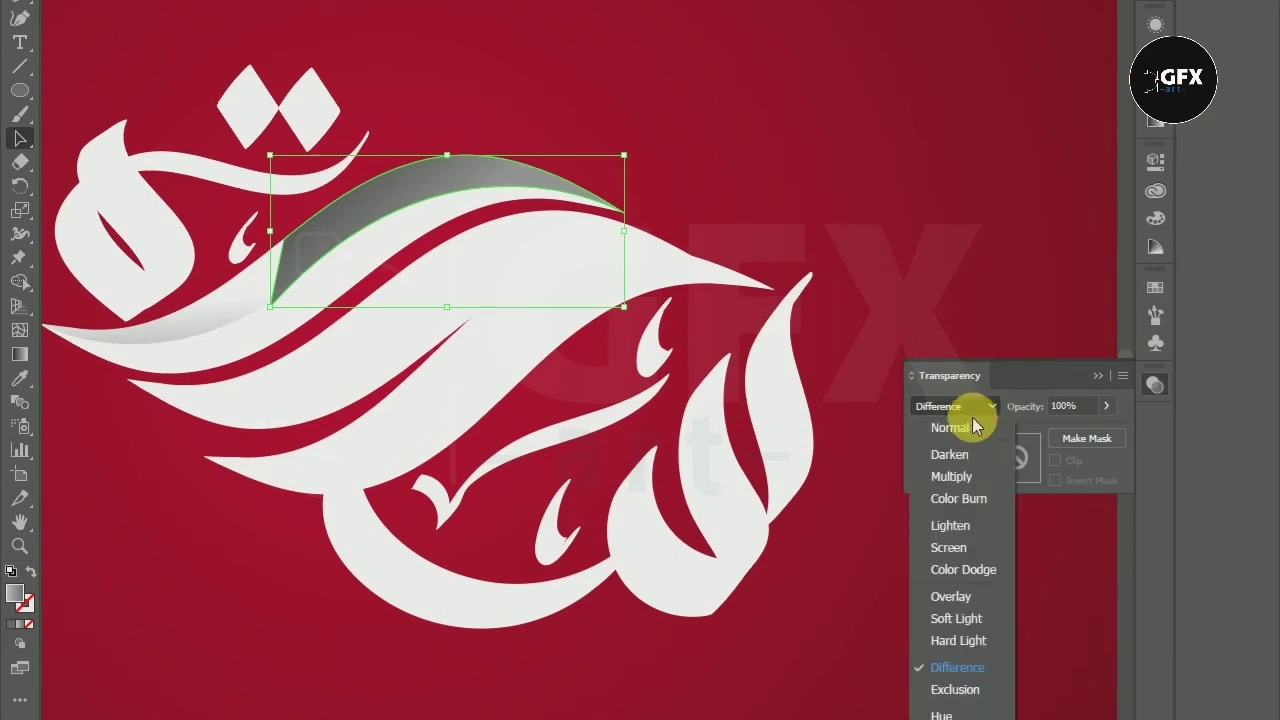
pyautogui.click(975, 705)
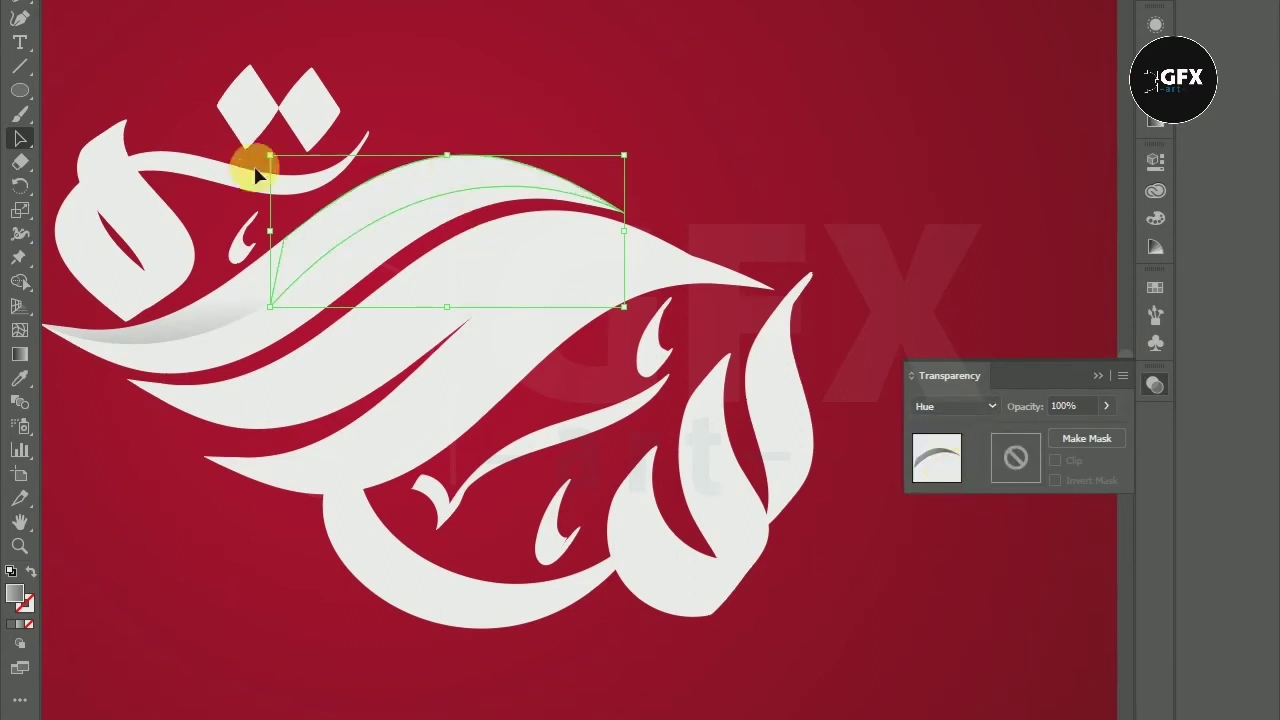
# Step: Shorten and re-angle the shadow's gradient with the Gradient tool
pyautogui.click(20, 354)
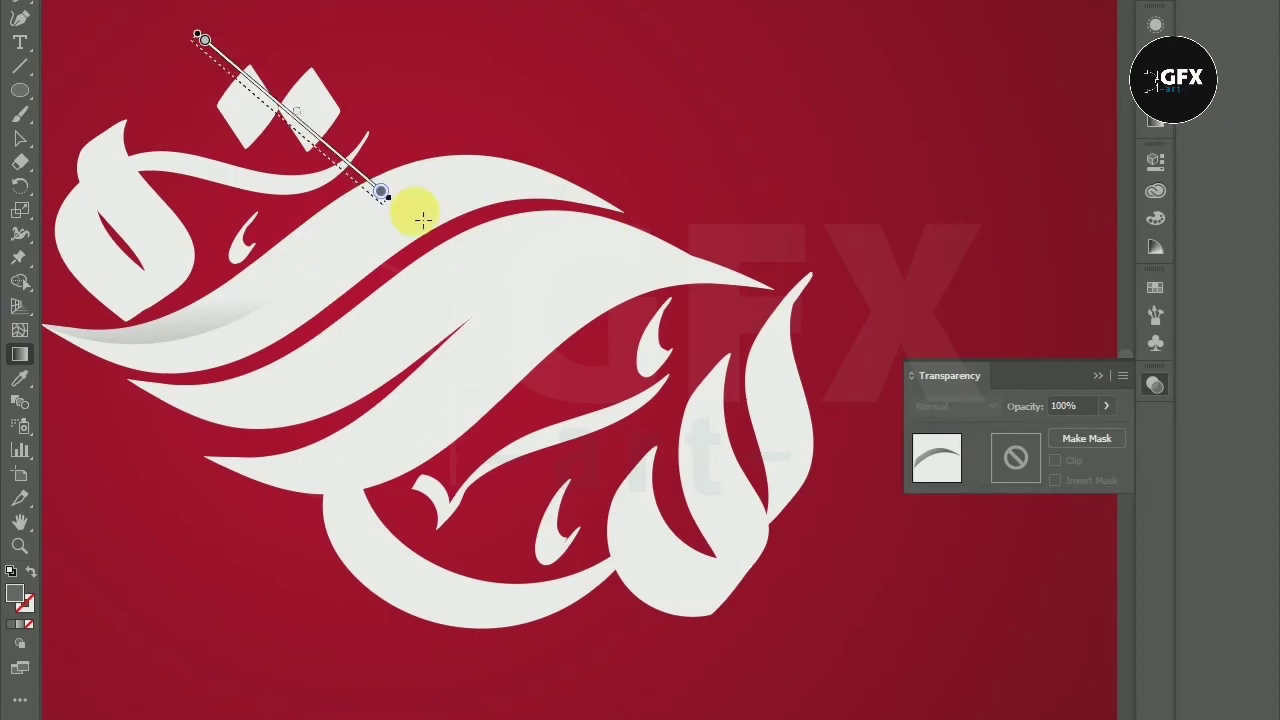
pyautogui.moveTo(196, 37); pyautogui.dragTo(555, 212)
pyautogui.moveTo(166, 109); pyautogui.dragTo(417, 243)
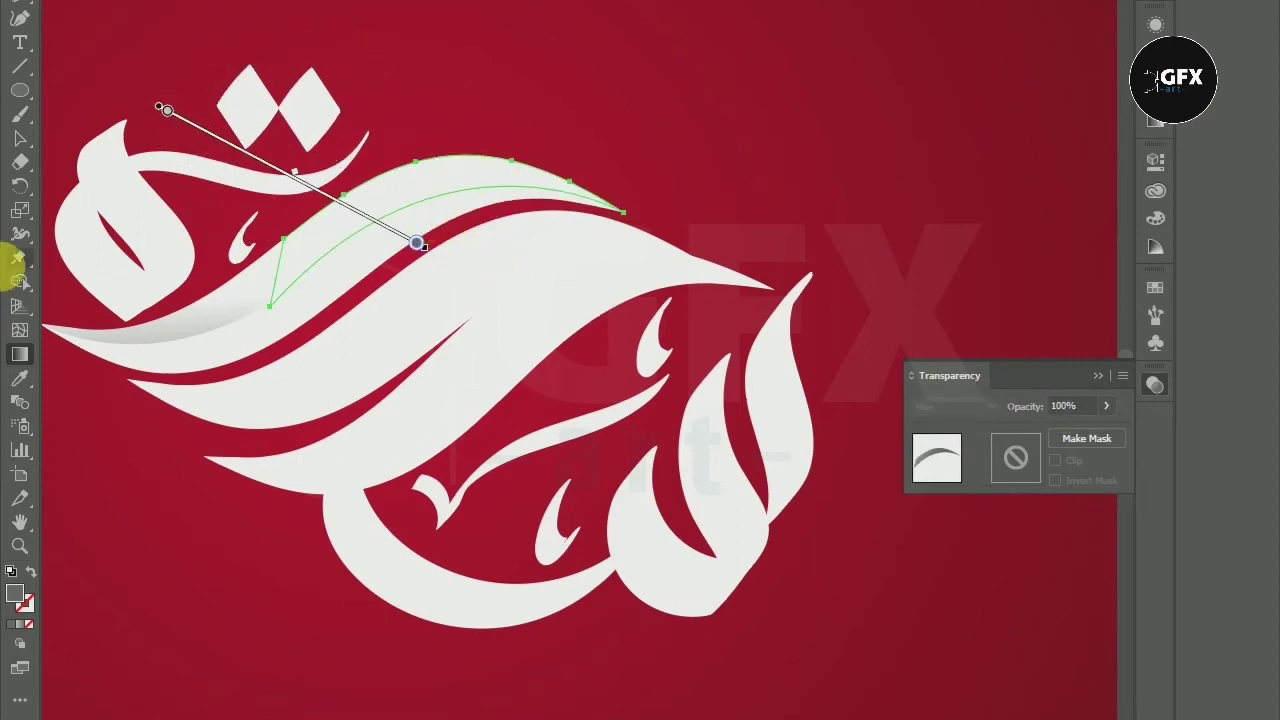
pyautogui.click(20, 139)
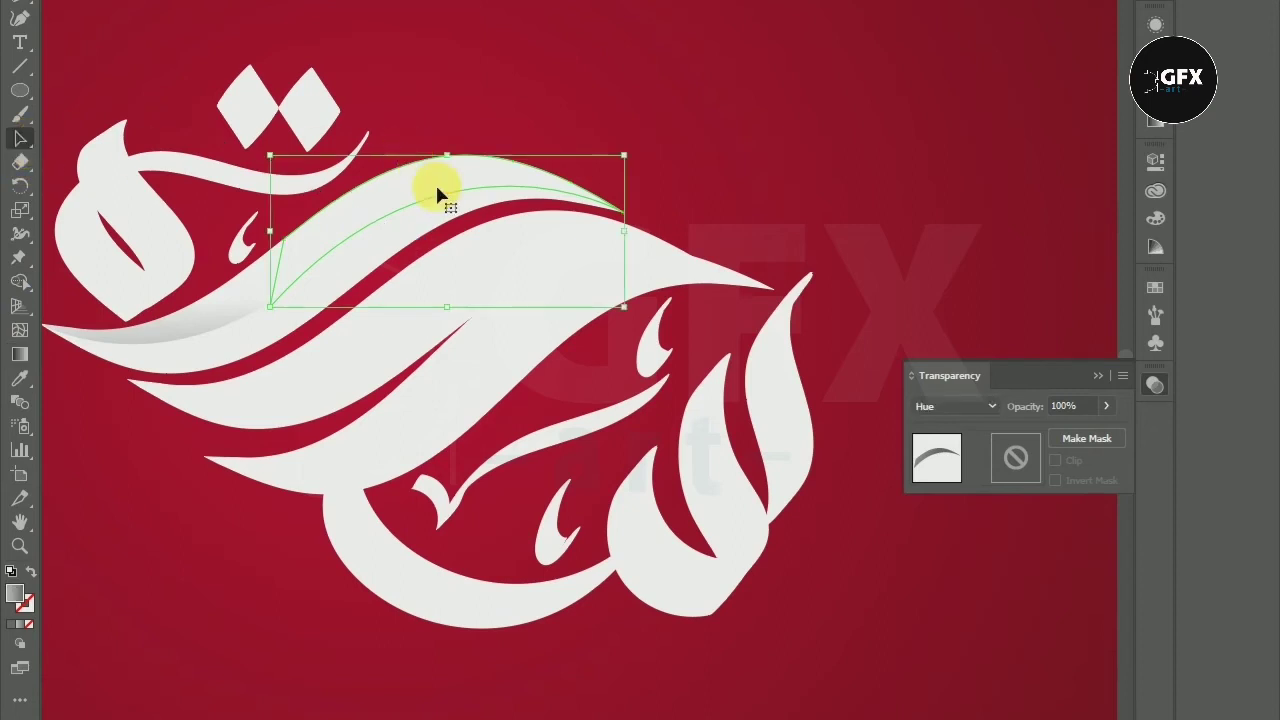
# Step: Try Saturation, Darken, Multiply and Color Burn blend modes on the shadow
pyautogui.click(940, 406)
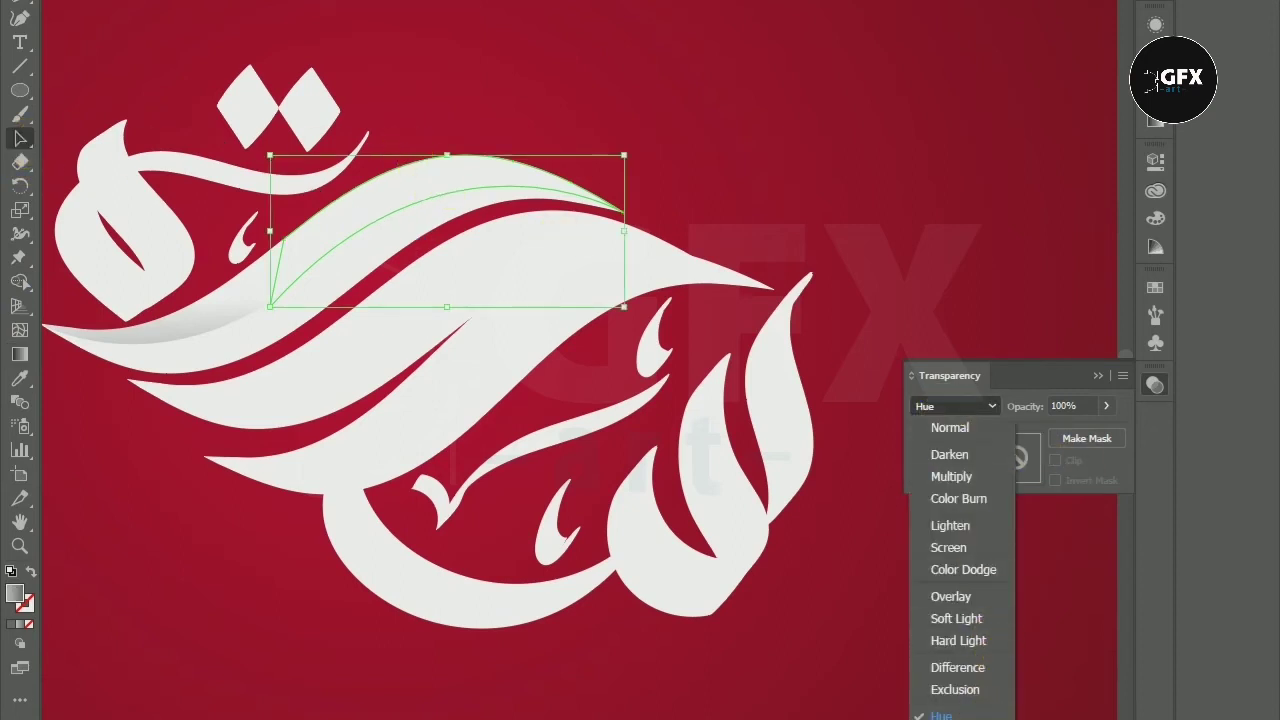
pyautogui.click(950, 716)
pyautogui.click(975, 403)
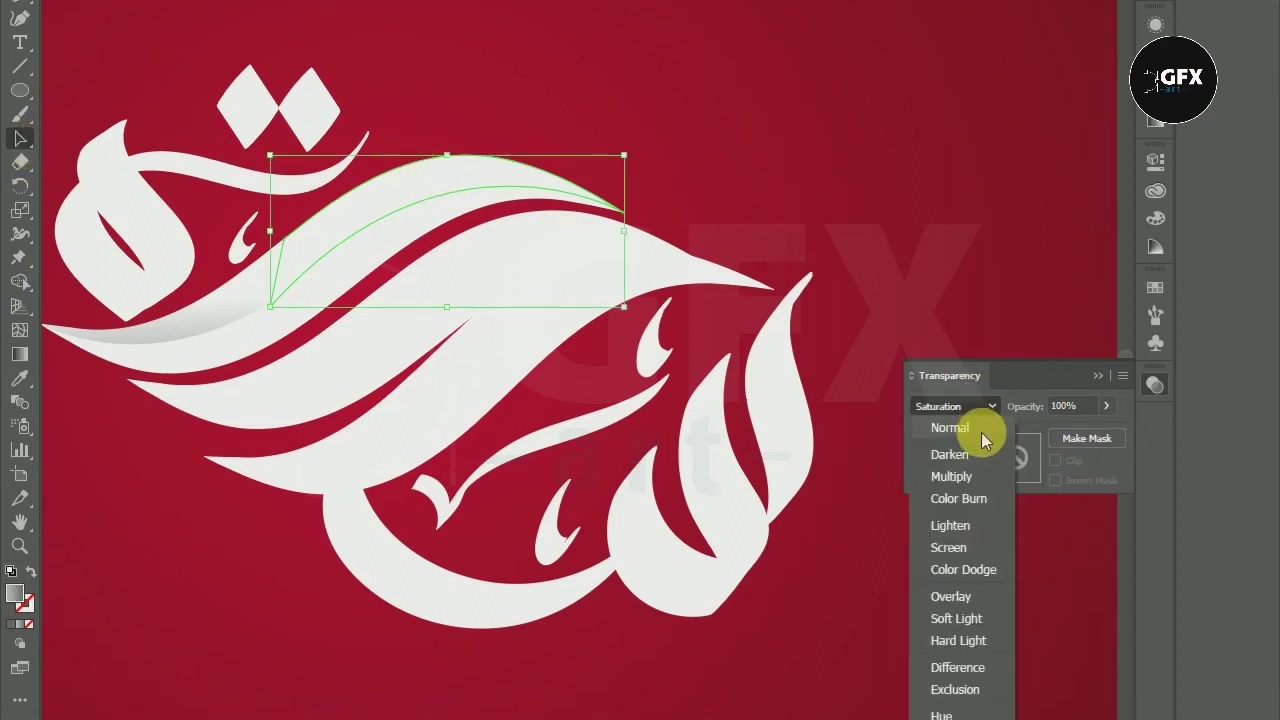
pyautogui.click(950, 454)
pyautogui.click(972, 403)
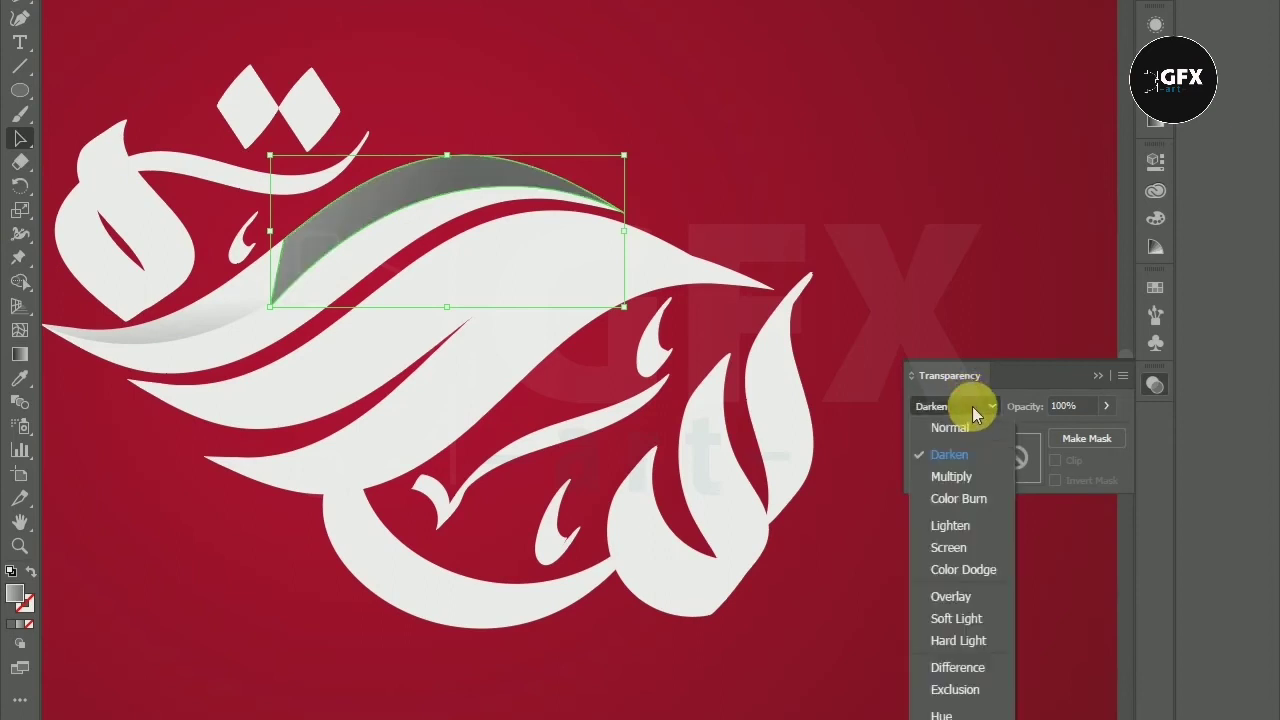
pyautogui.click(963, 473)
pyautogui.click(955, 404)
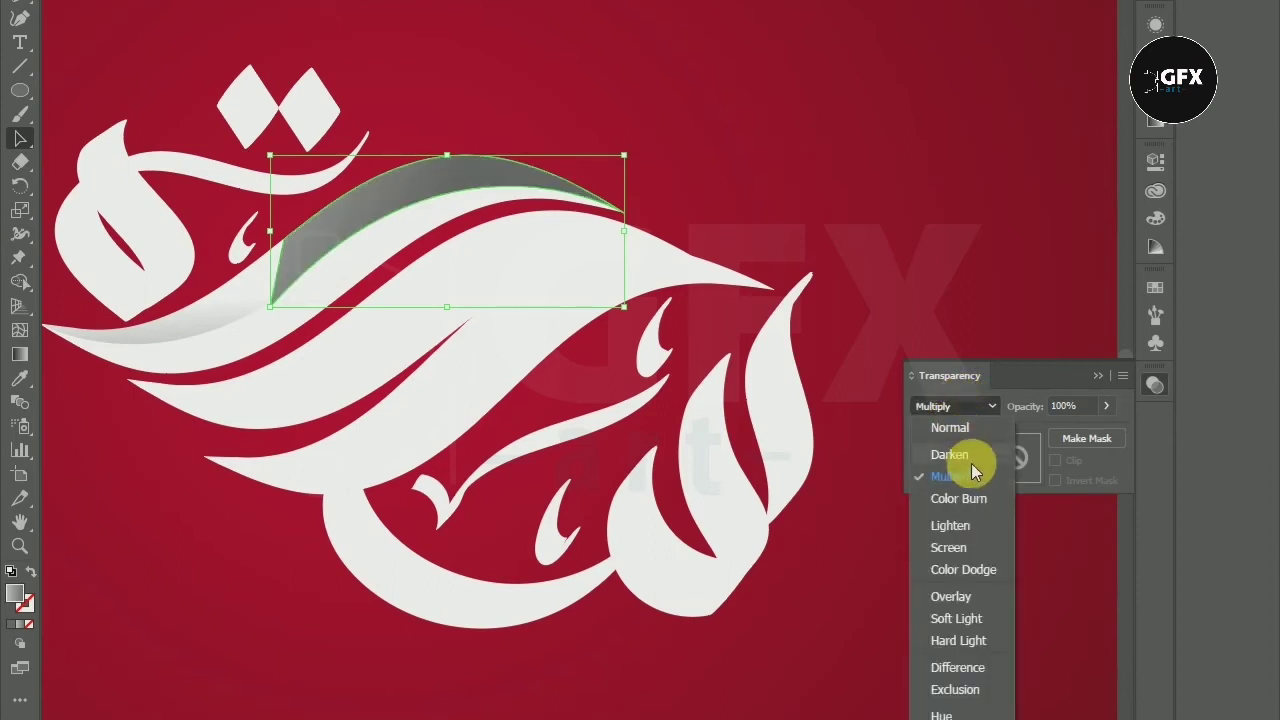
pyautogui.click(977, 496)
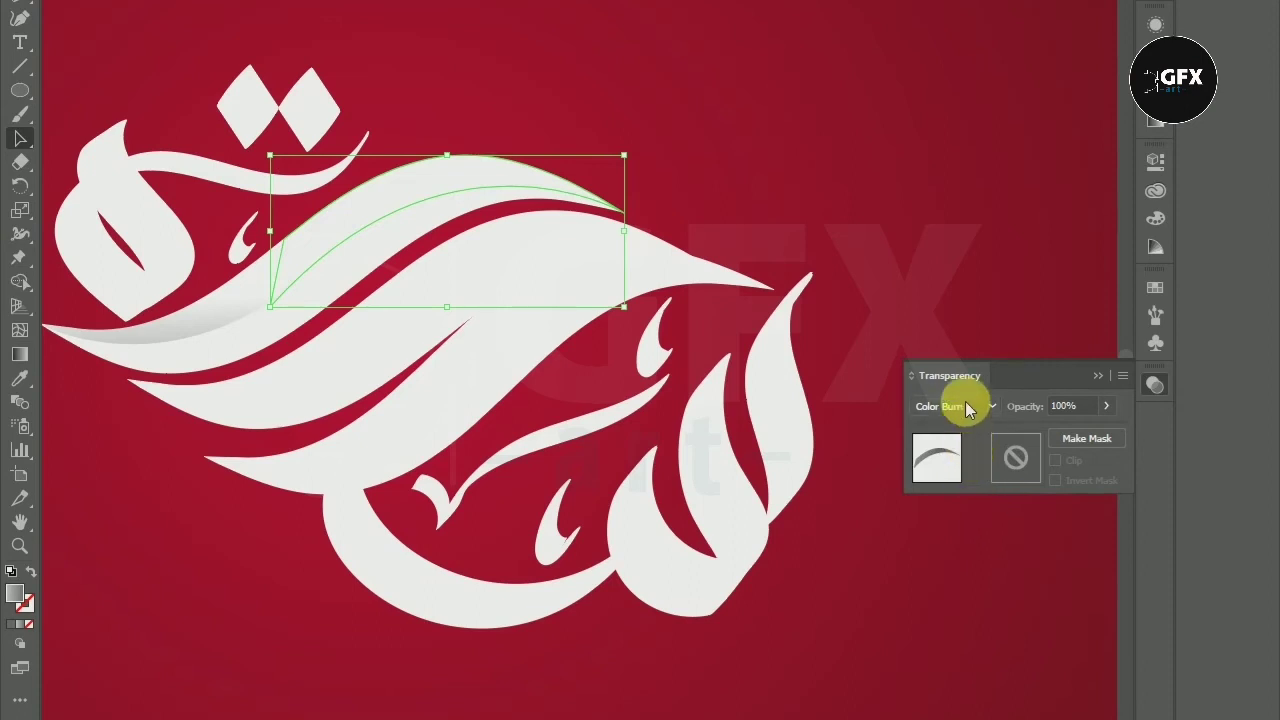
# Step: After trying Lighten, Screen and Color Dodge, set the shadow to Hard Light and deselect
pyautogui.click(965, 401)
pyautogui.click(986, 518)
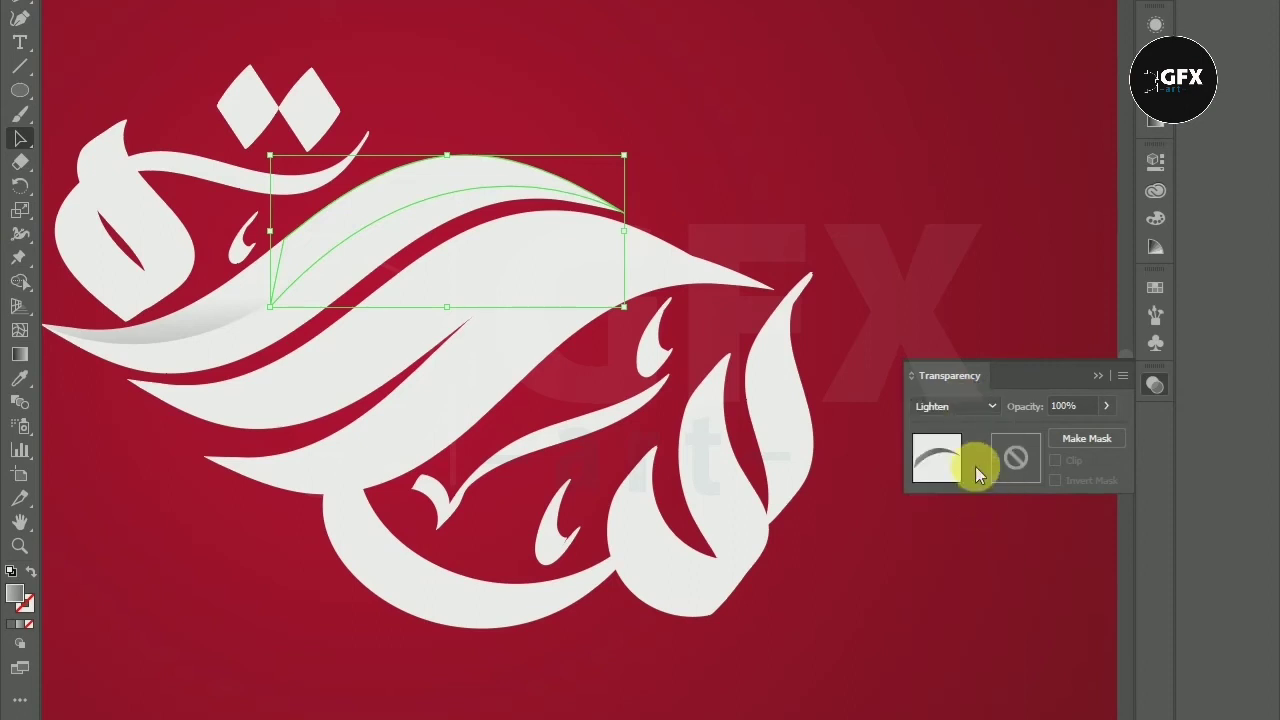
pyautogui.click(947, 410)
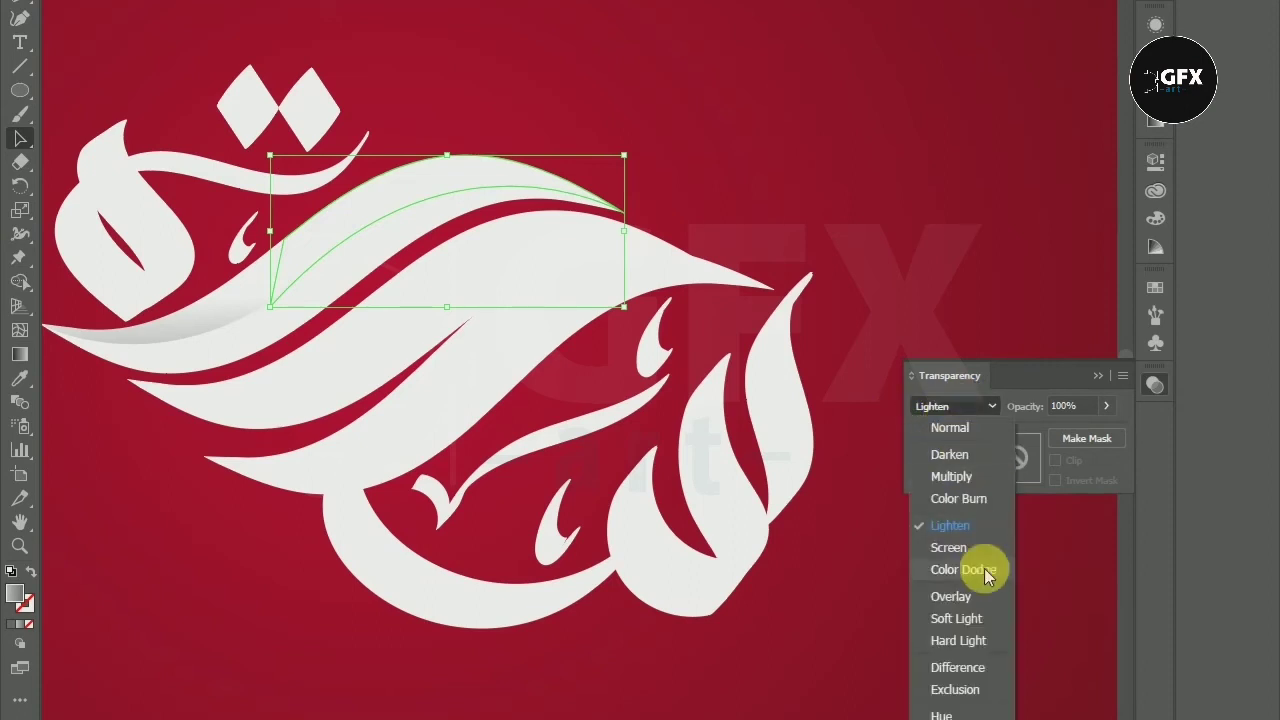
pyautogui.click(972, 540)
pyautogui.click(958, 410)
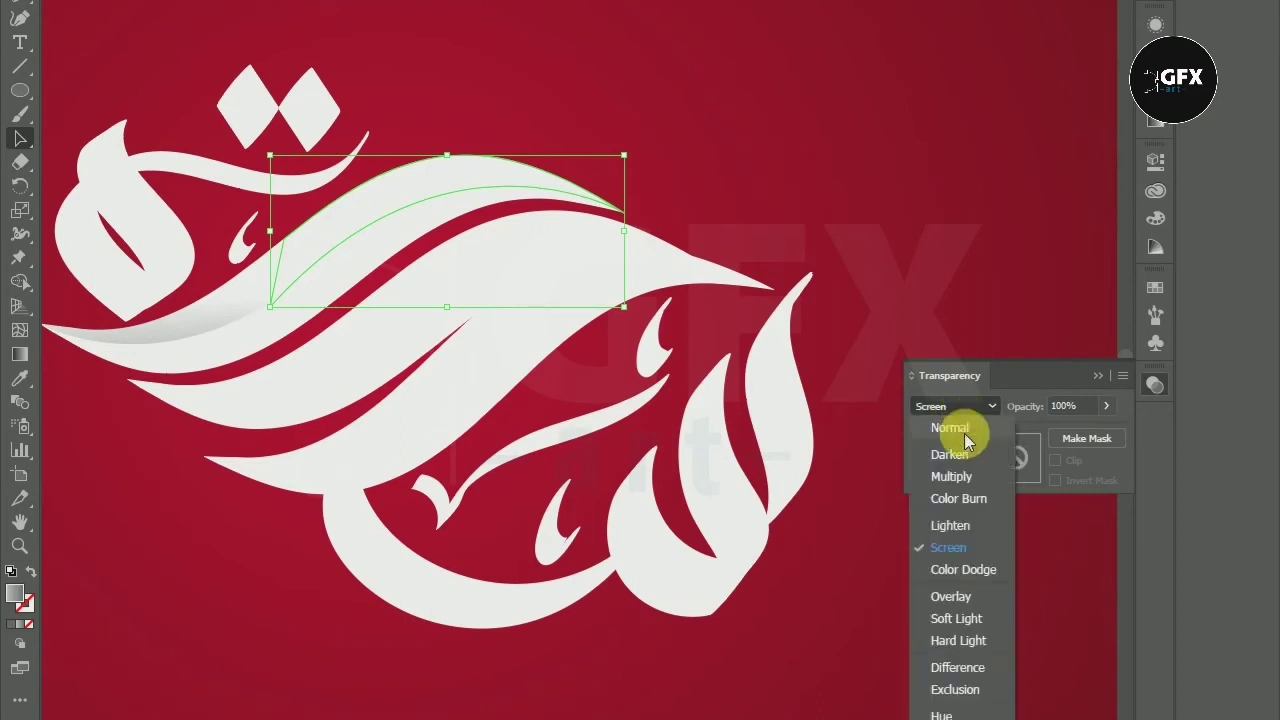
pyautogui.click(965, 486)
pyautogui.click(960, 407)
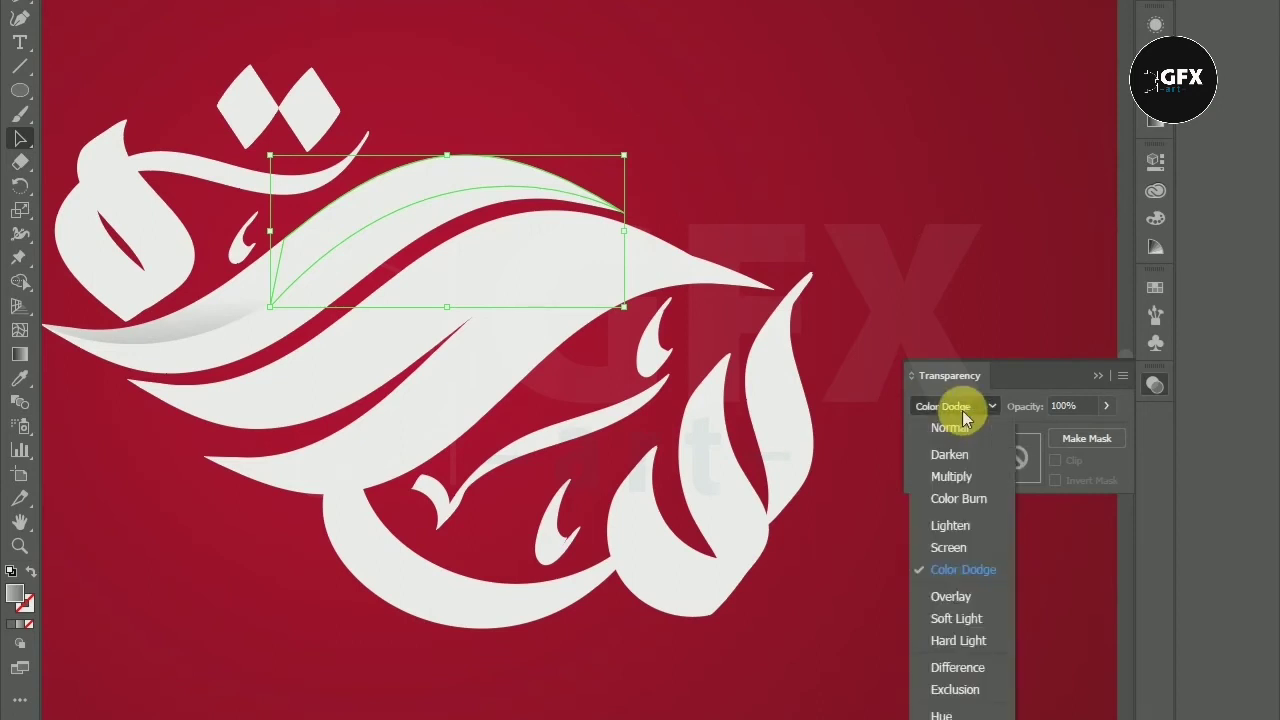
pyautogui.click(965, 640)
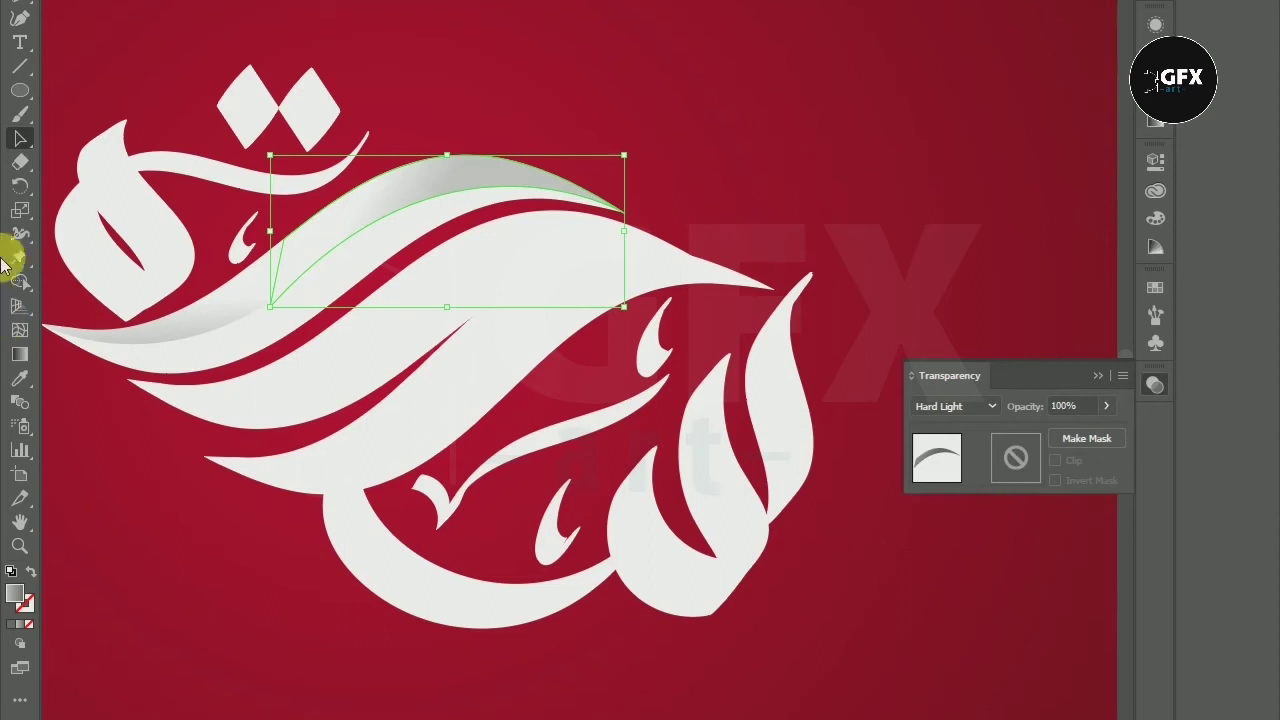
pyautogui.click(137, 103)
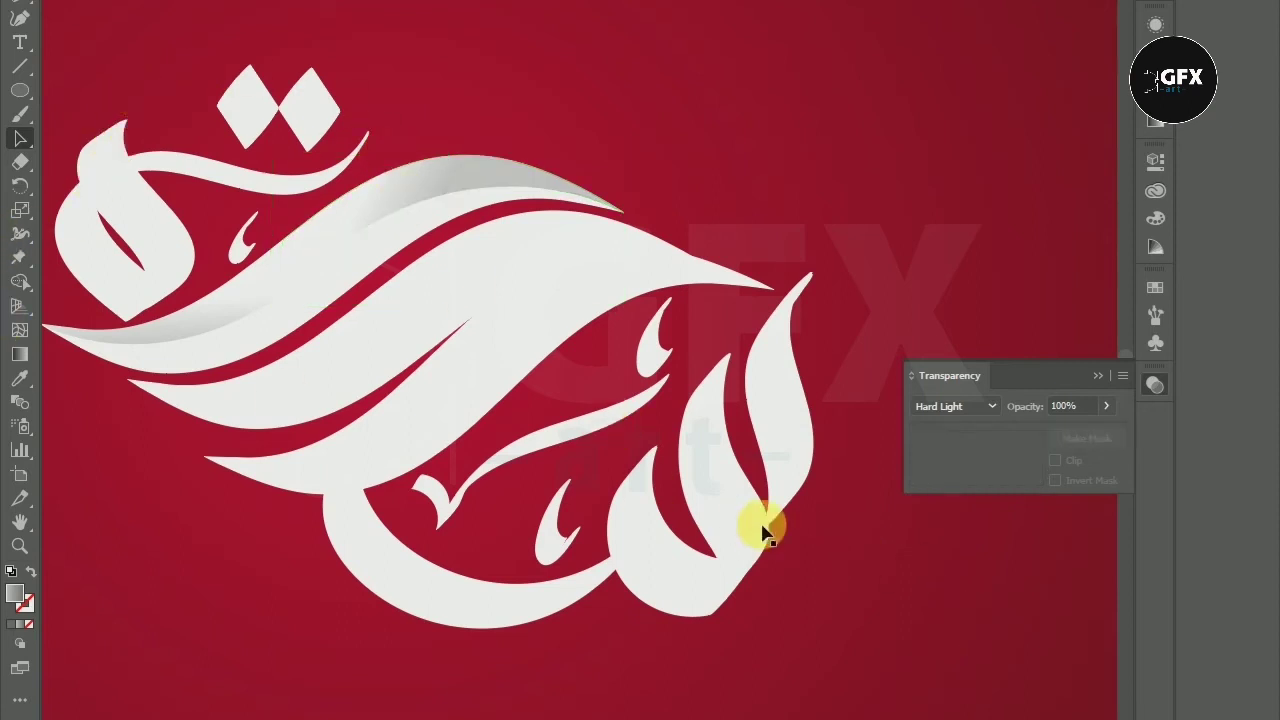
# Step: Re-drag the upper stroke's shadow gradient down-right, then deselect and fit the design in view
pyautogui.scroll(-1, 343, 255)
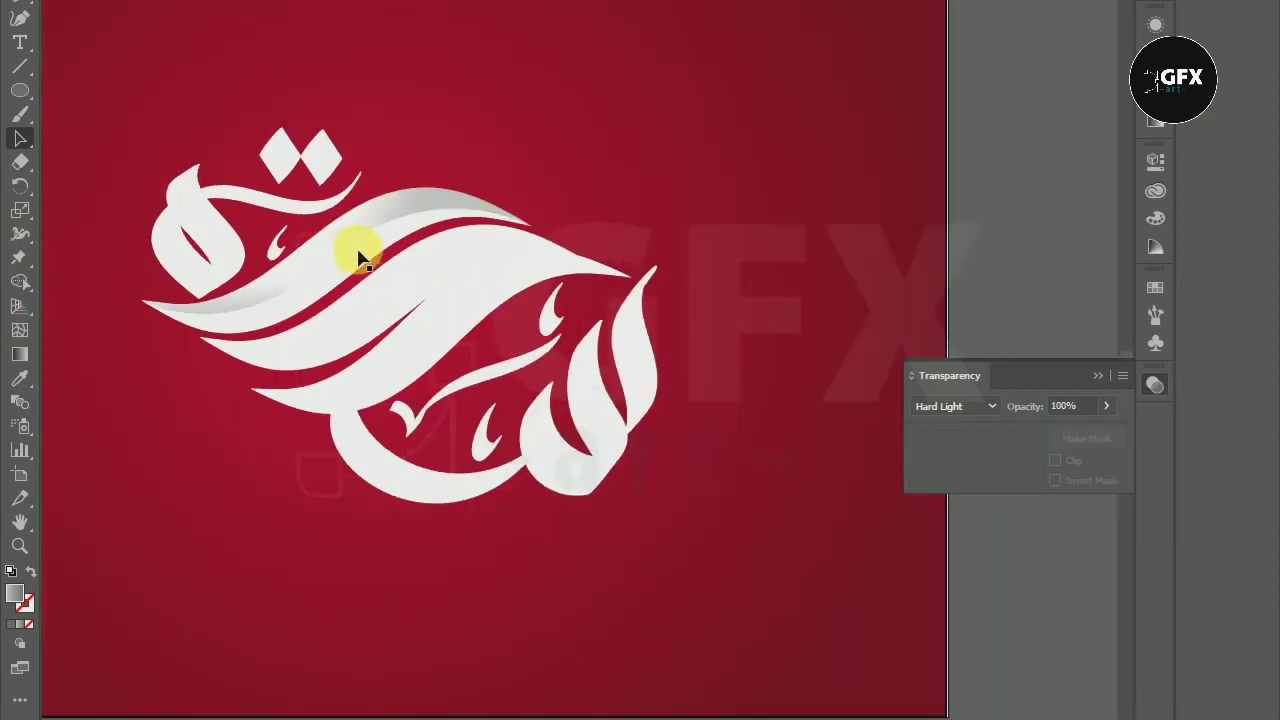
pyautogui.scroll(1, 360, 220)
pyautogui.scroll(2, 400, 205)
pyautogui.click(465, 220)
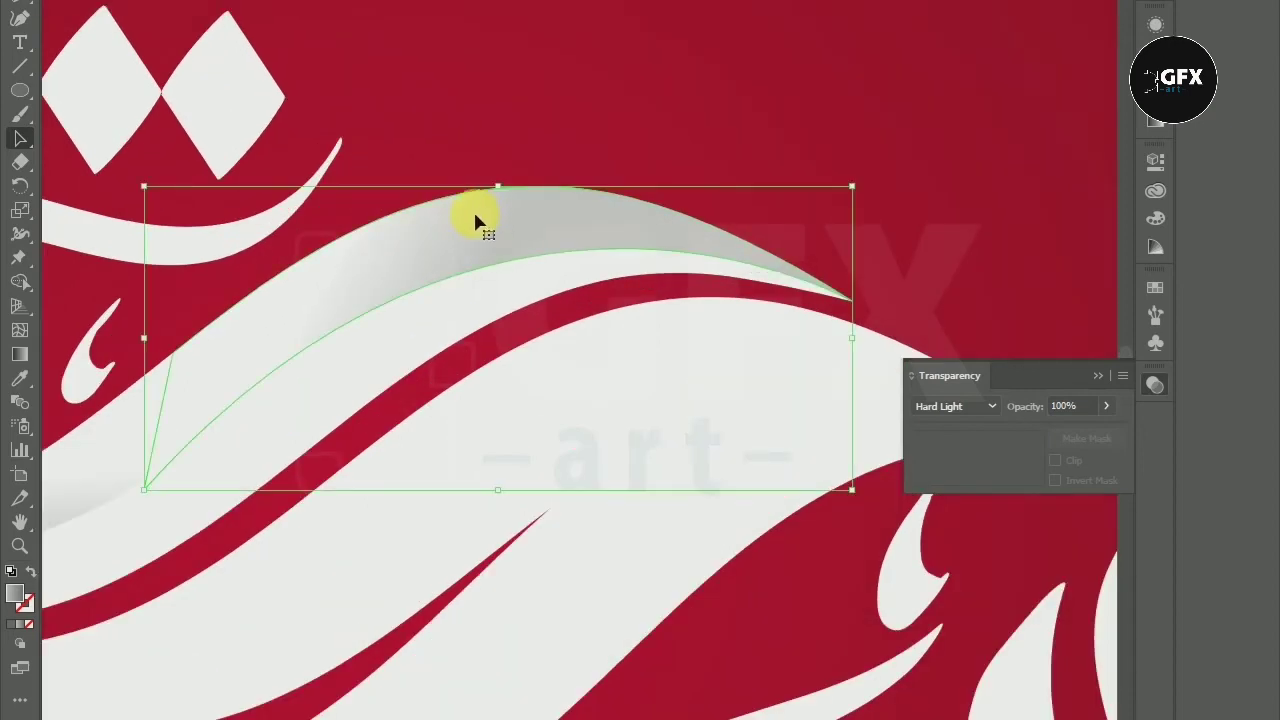
pyautogui.click(29, 369)
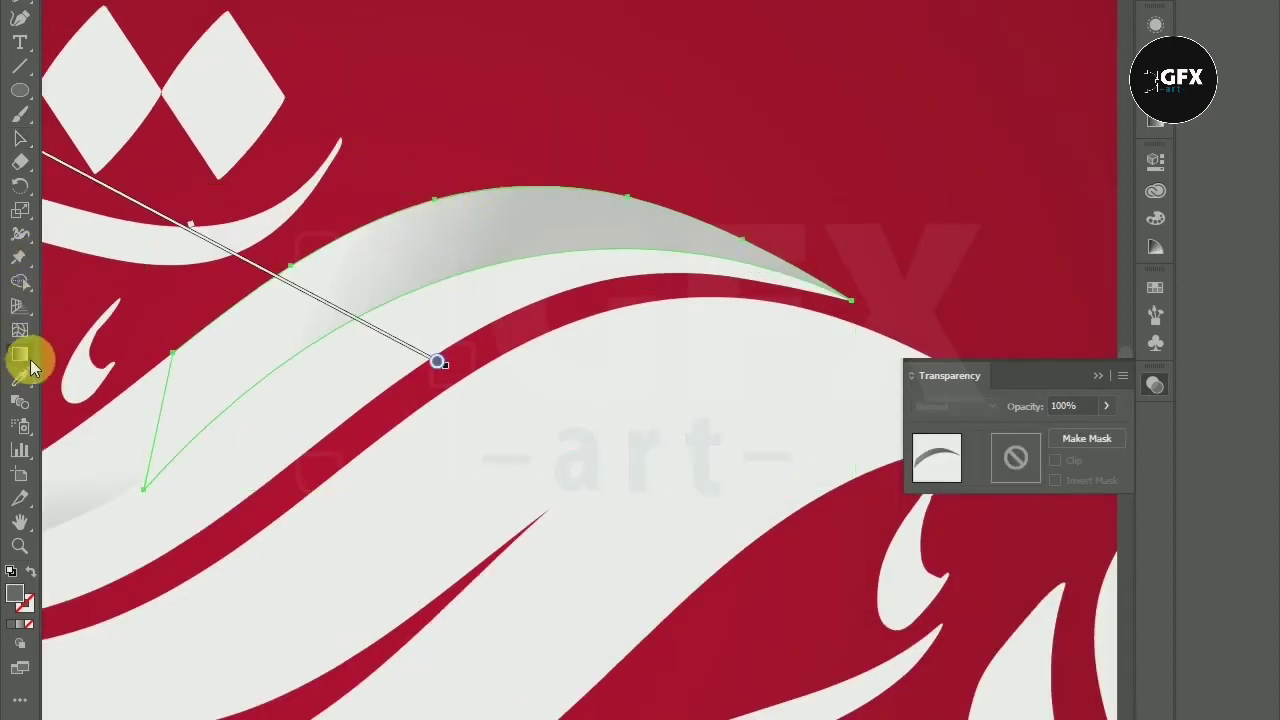
pyautogui.moveTo(258, 272)
pyautogui.mouseDown()
pyautogui.moveTo(352, 358)
pyautogui.moveTo(350, 318)
pyautogui.mouseUp()
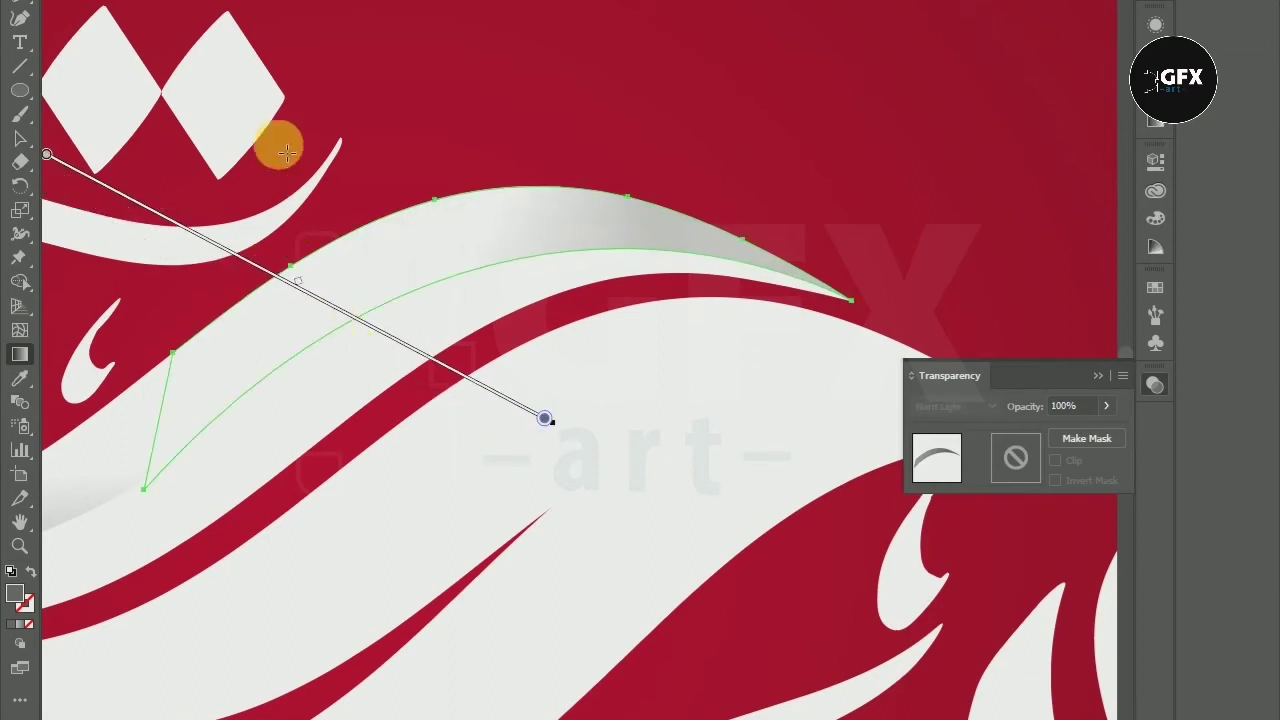
pyautogui.click(22, 140)
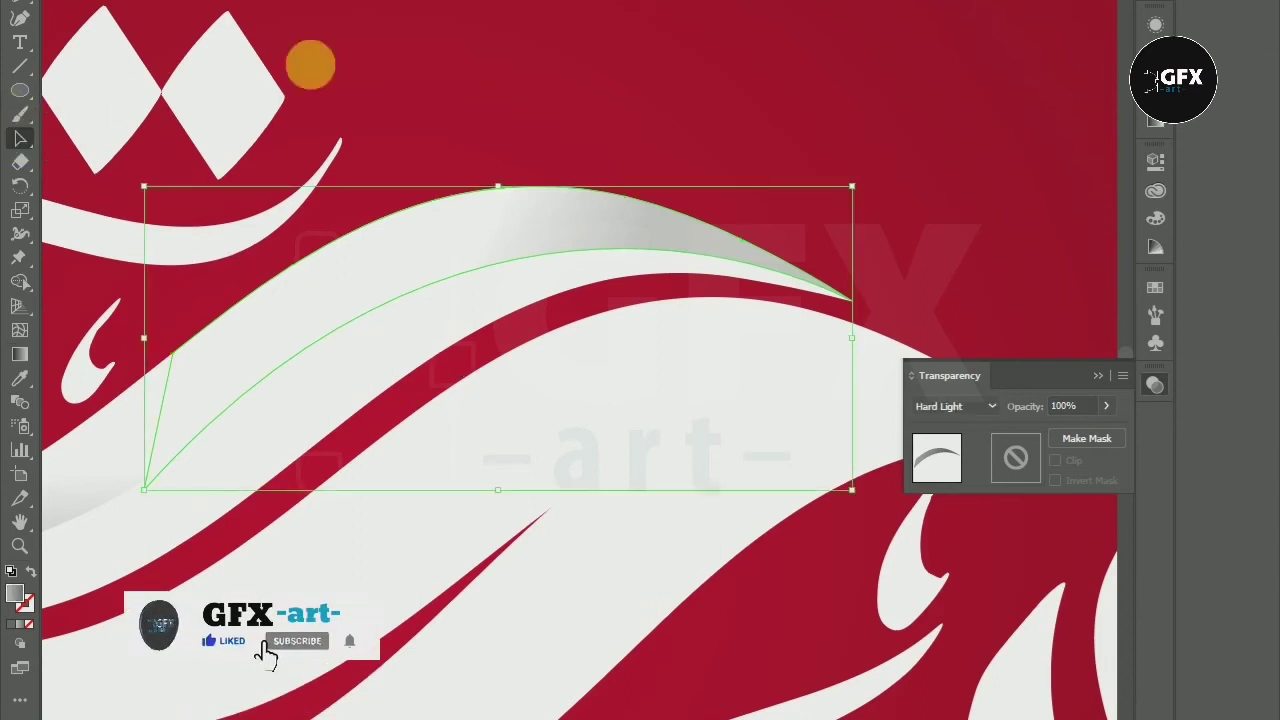
pyautogui.click(309, 63)
pyautogui.hotkey('ctrl', '0')
pyautogui.scroll(-2, 452, 62)
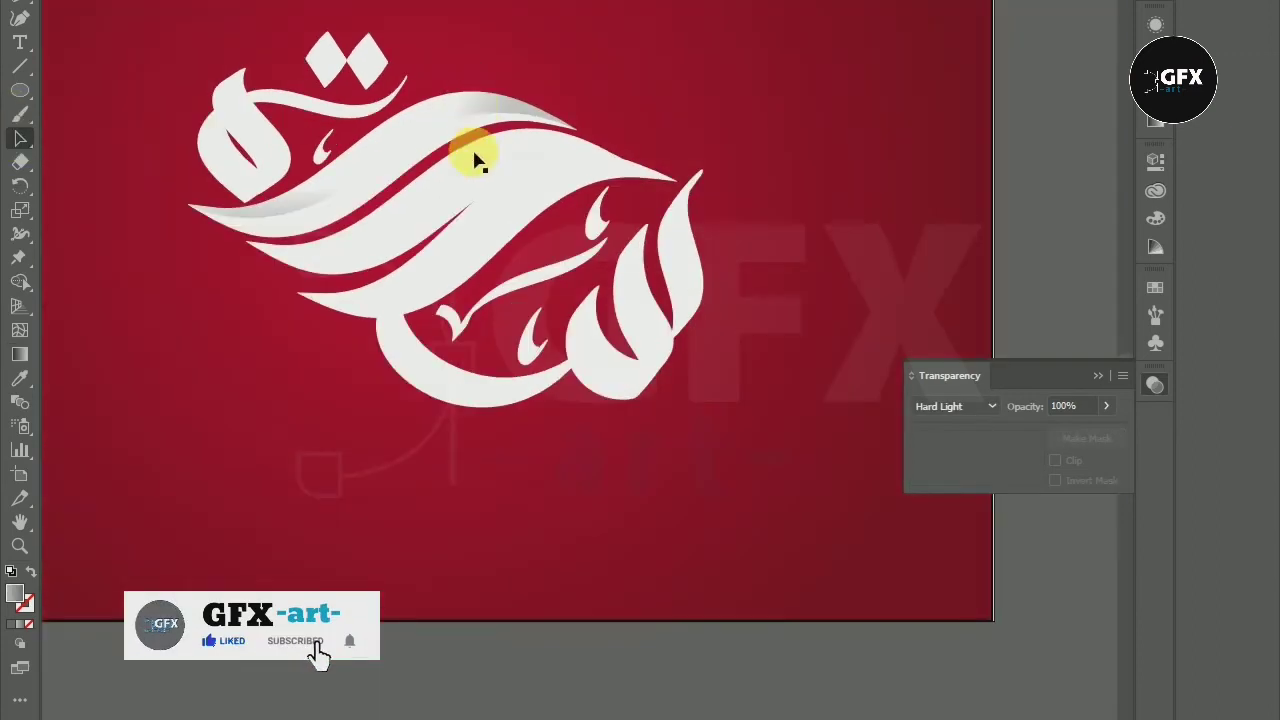
pyautogui.scroll(1, 300, 285)
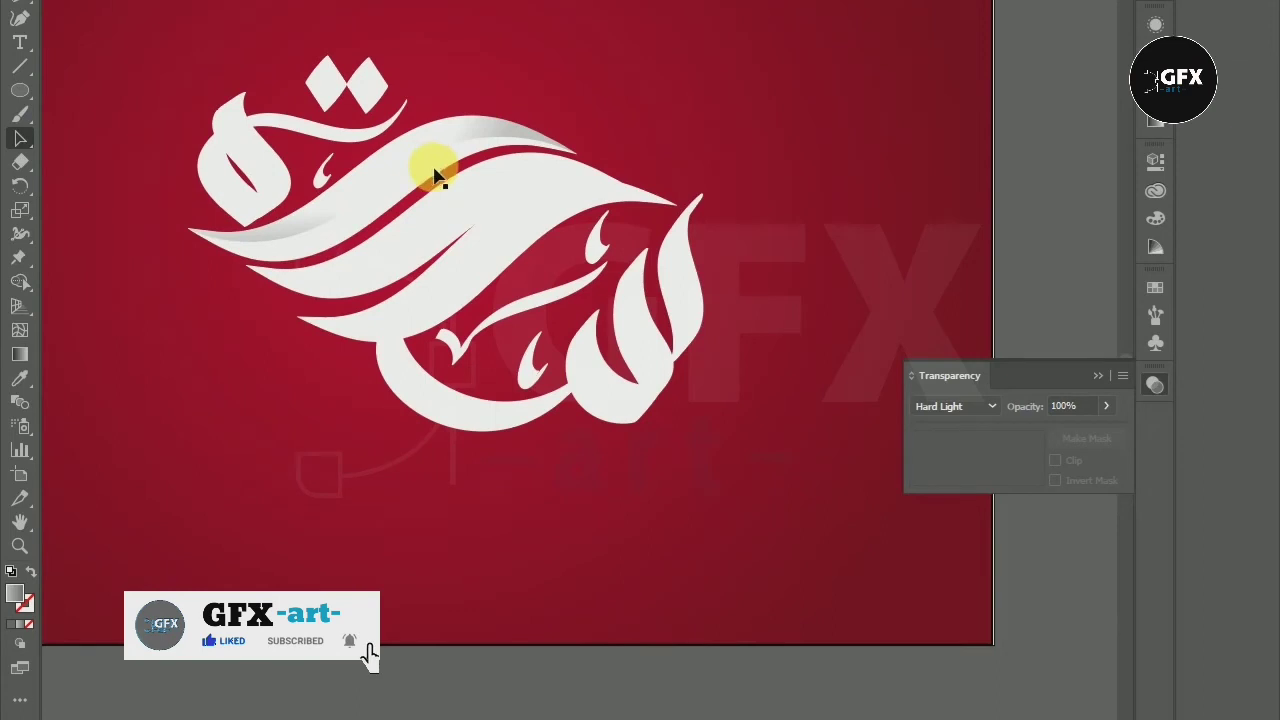
pyautogui.scroll(1, 430, 175)
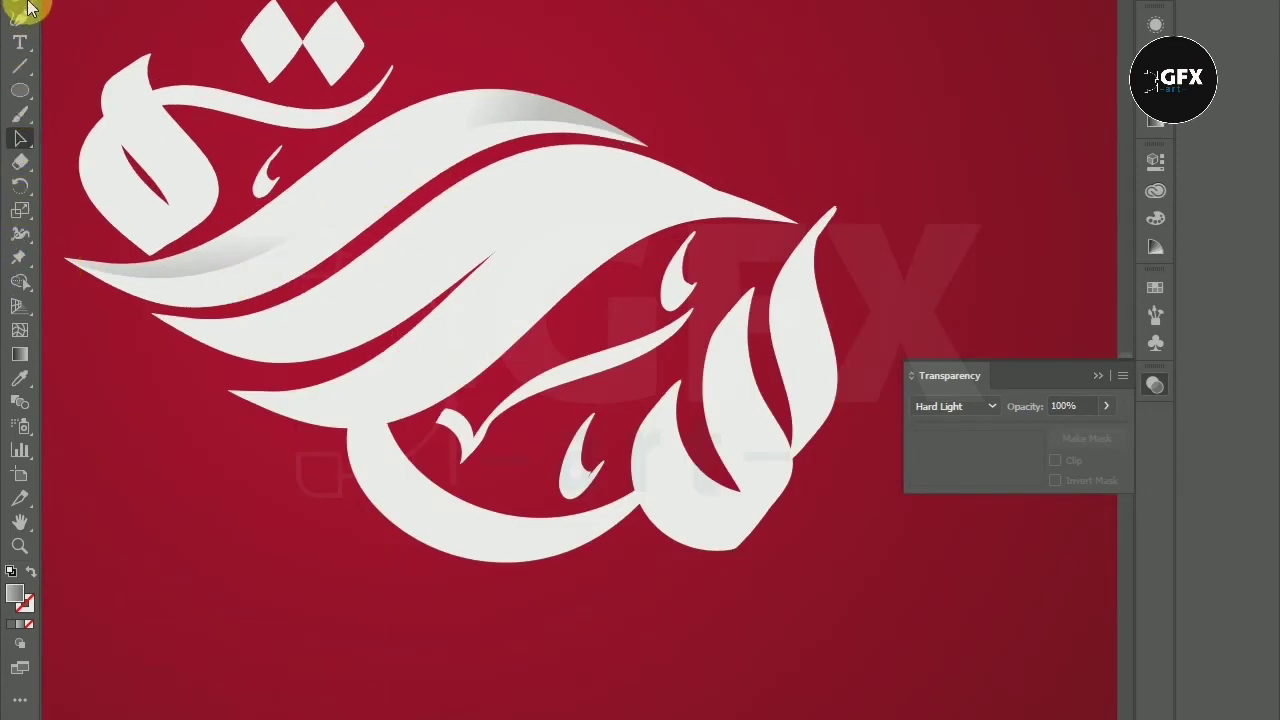
# Step: Draw a curved shadow shape at the left overlap of the lower-left swoosh
pyautogui.click(150, 314)
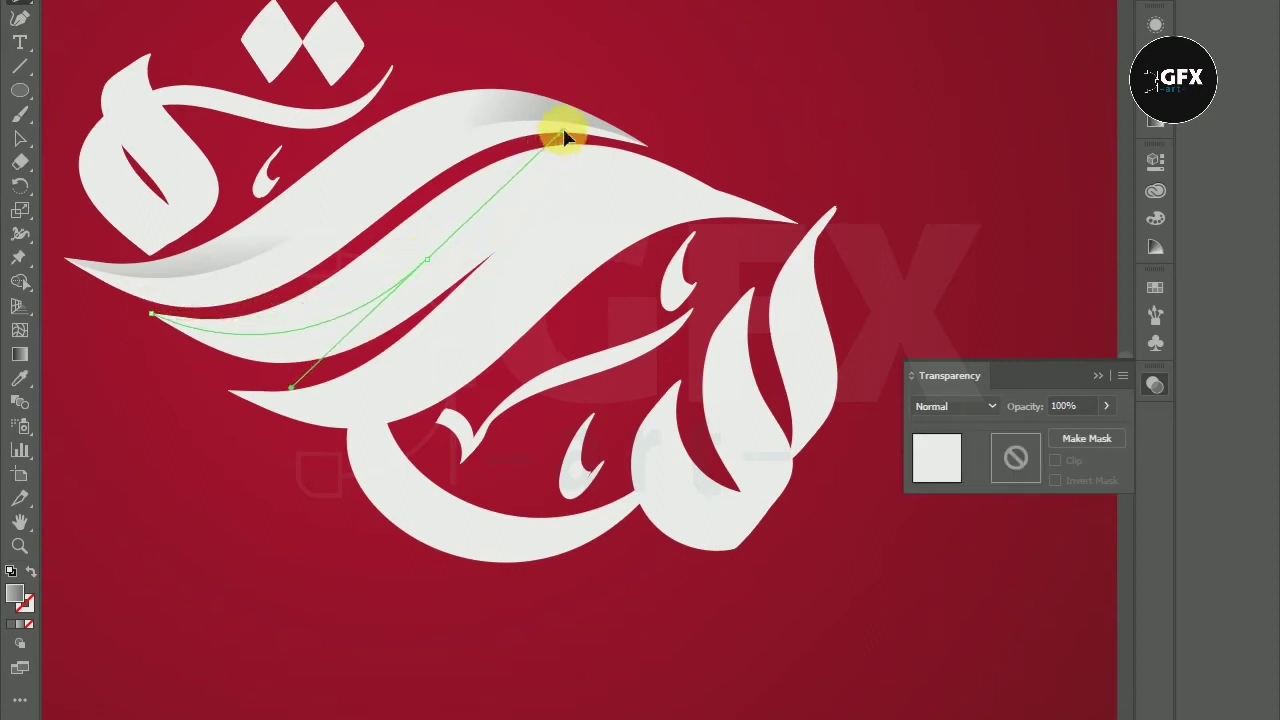
pyautogui.moveTo(565, 133); pyautogui.dragTo(563, 130)
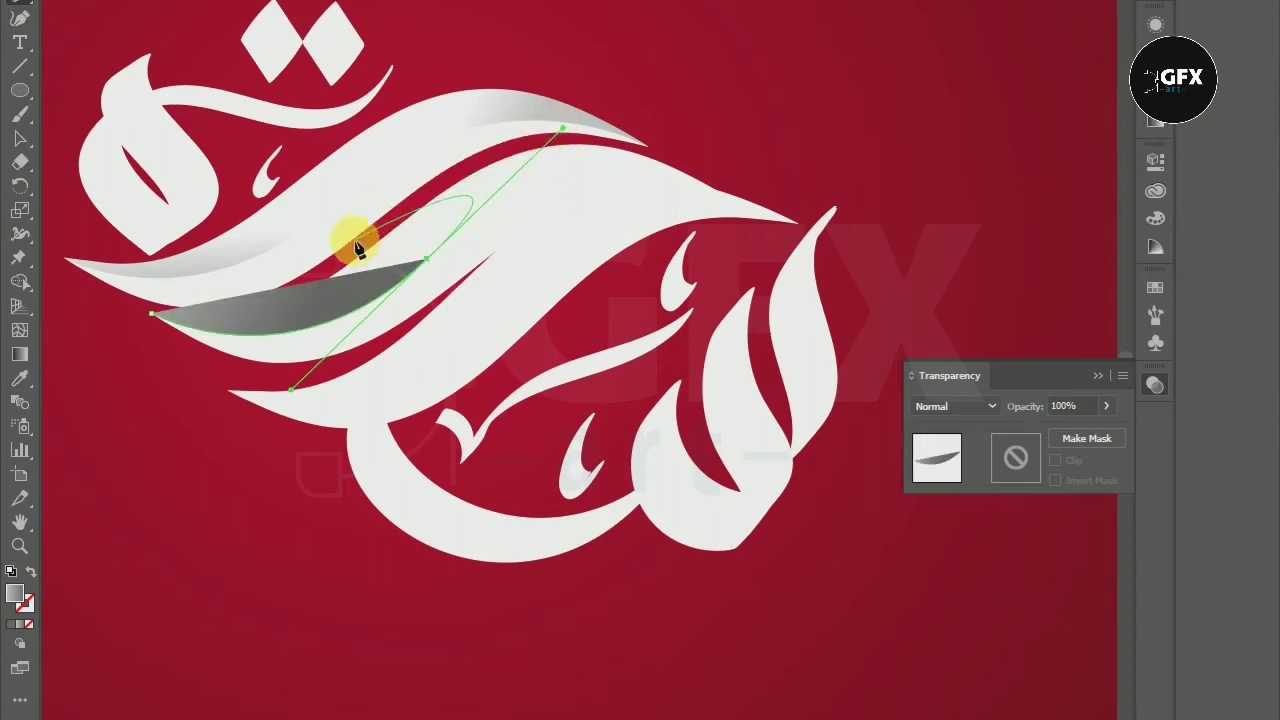
pyautogui.moveTo(151, 316); pyautogui.dragTo(155, 343)
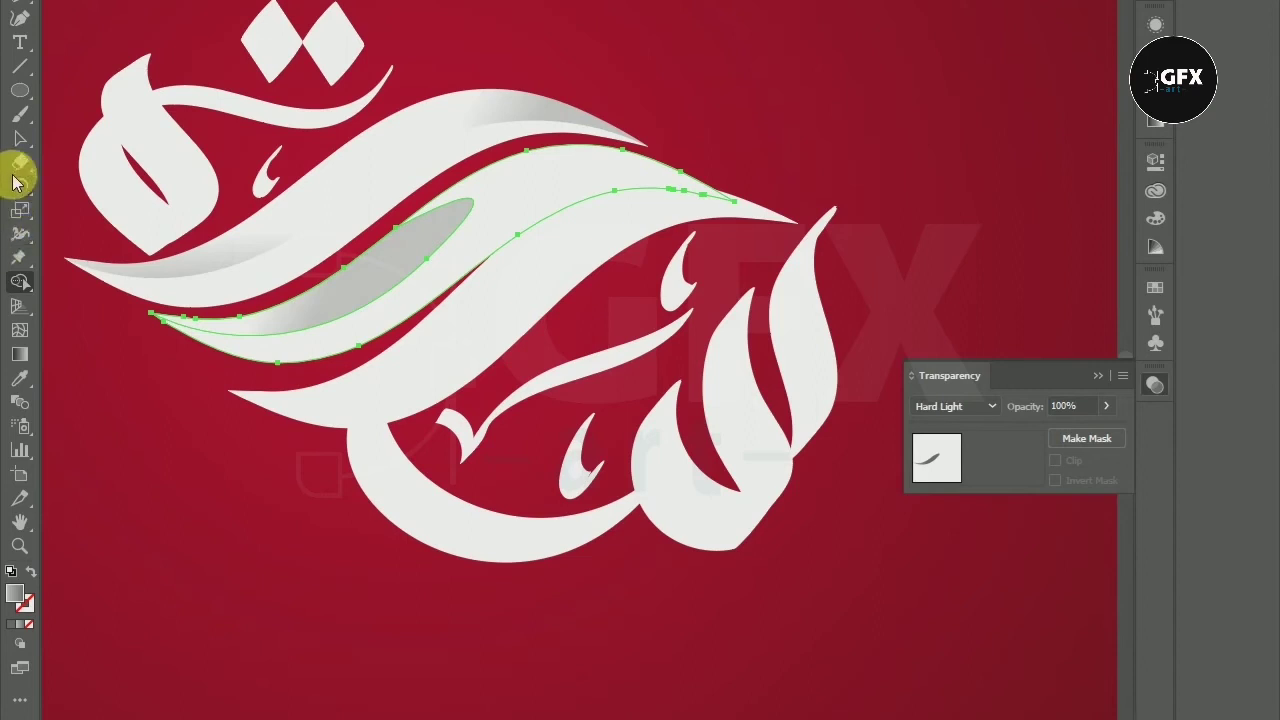
# Step: Drag a gradient across the new shadow so it fades softly, then deselect
pyautogui.click(20, 354)
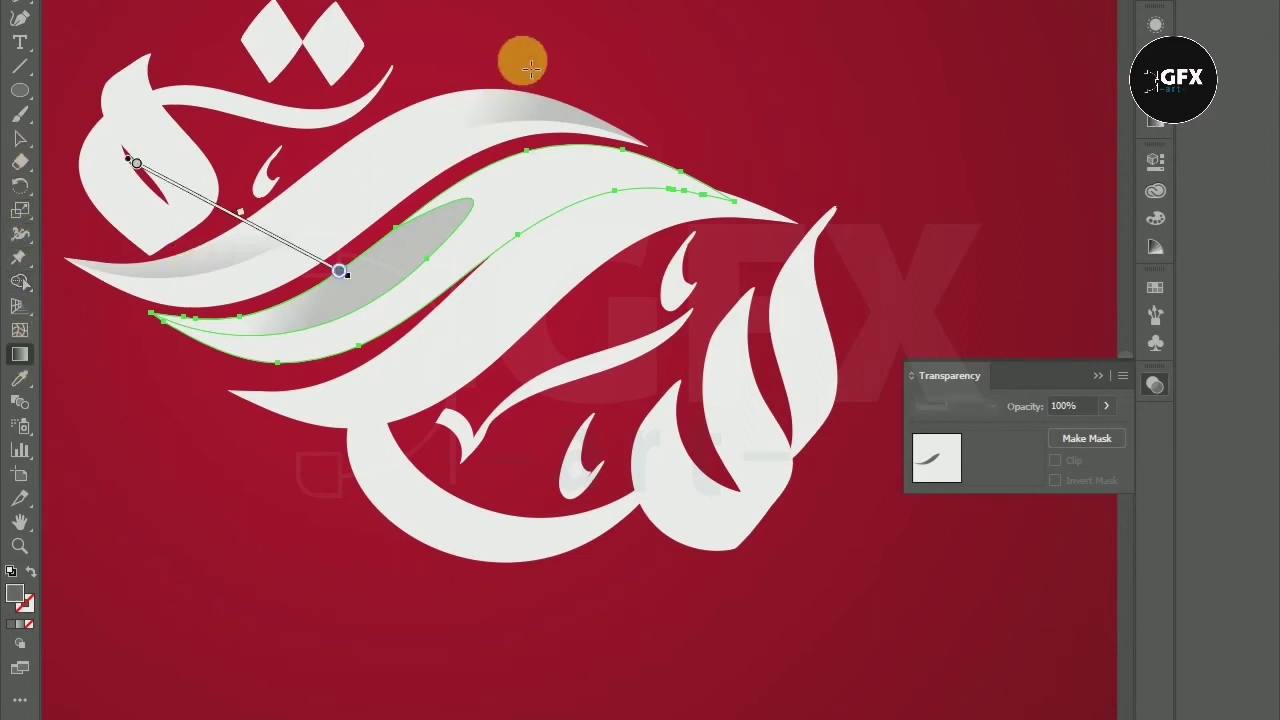
pyautogui.moveTo(474, 50)
pyautogui.mouseDown()
pyautogui.moveTo(422, 365)
pyautogui.moveTo(432, 377)
pyautogui.mouseUp()
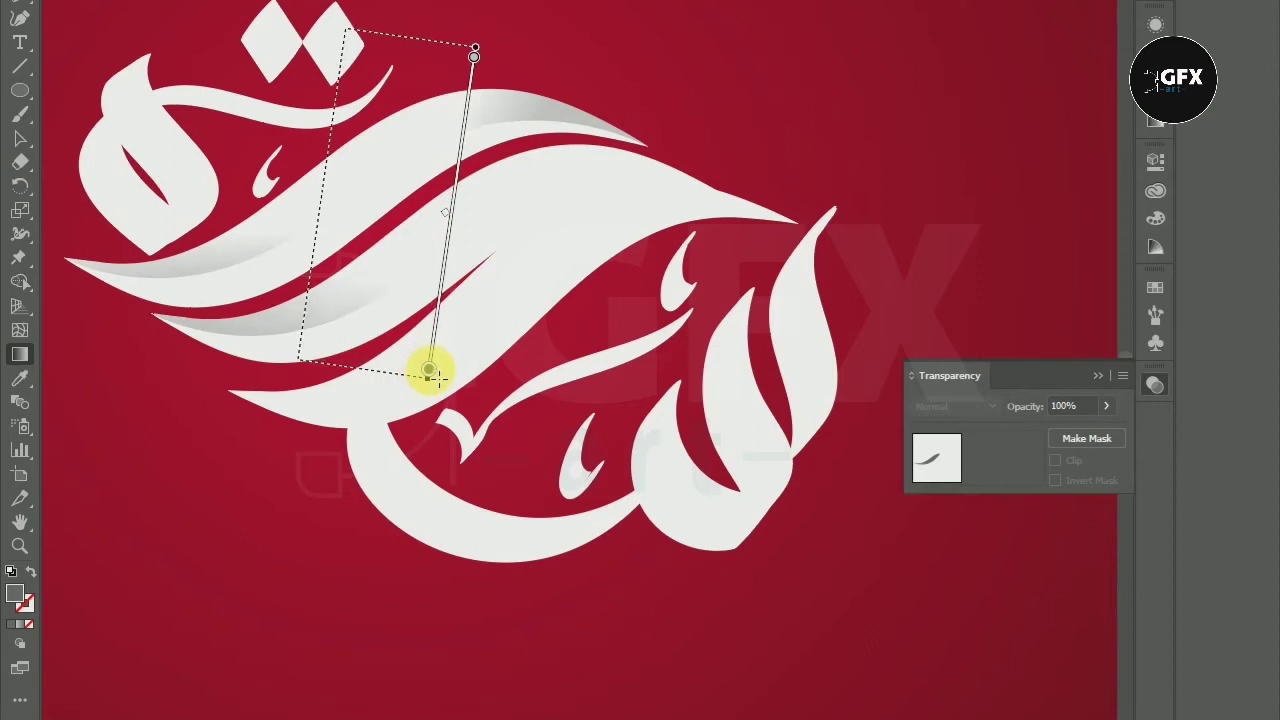
pyautogui.click(150, 305)
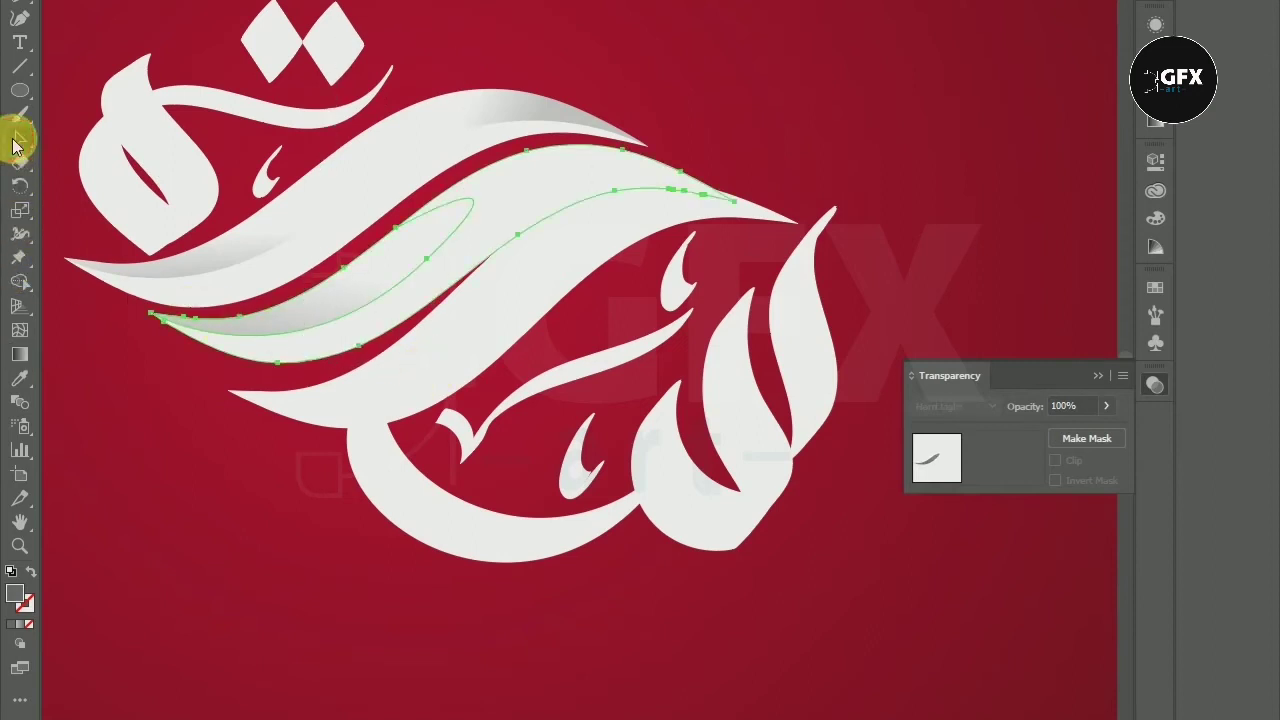
pyautogui.click(129, 434)
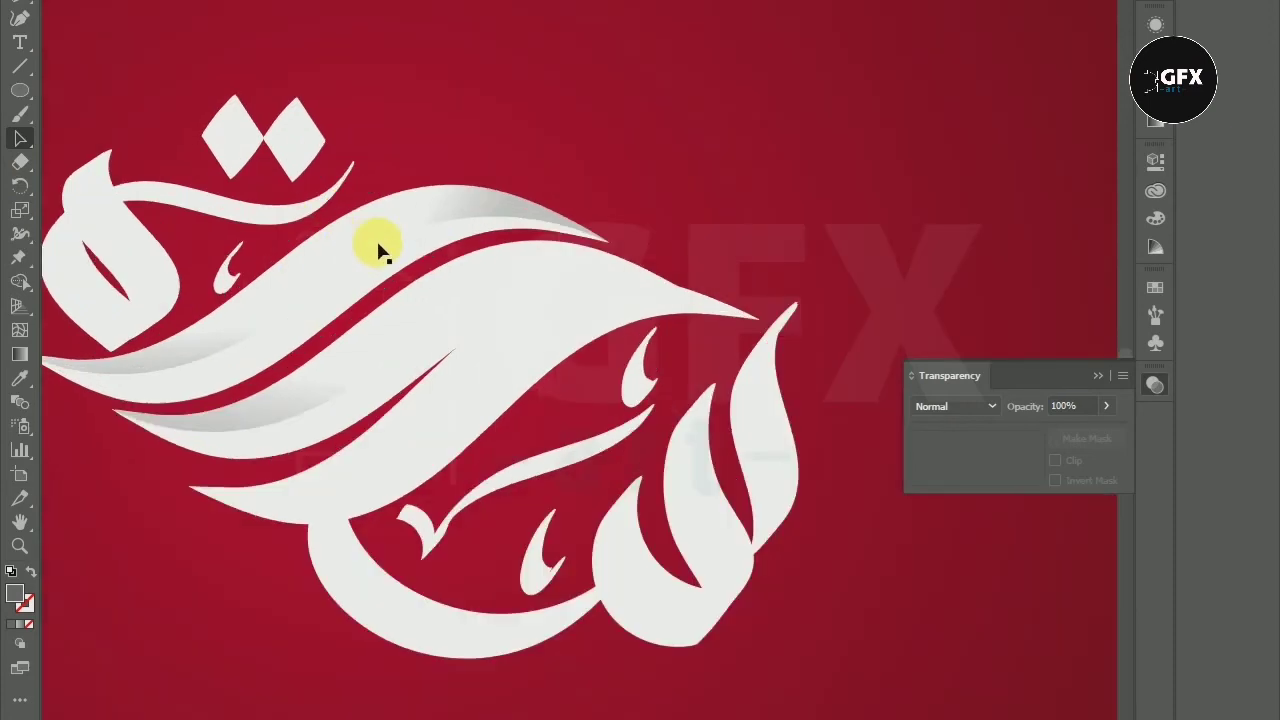
pyautogui.scroll(1, 449, 291)
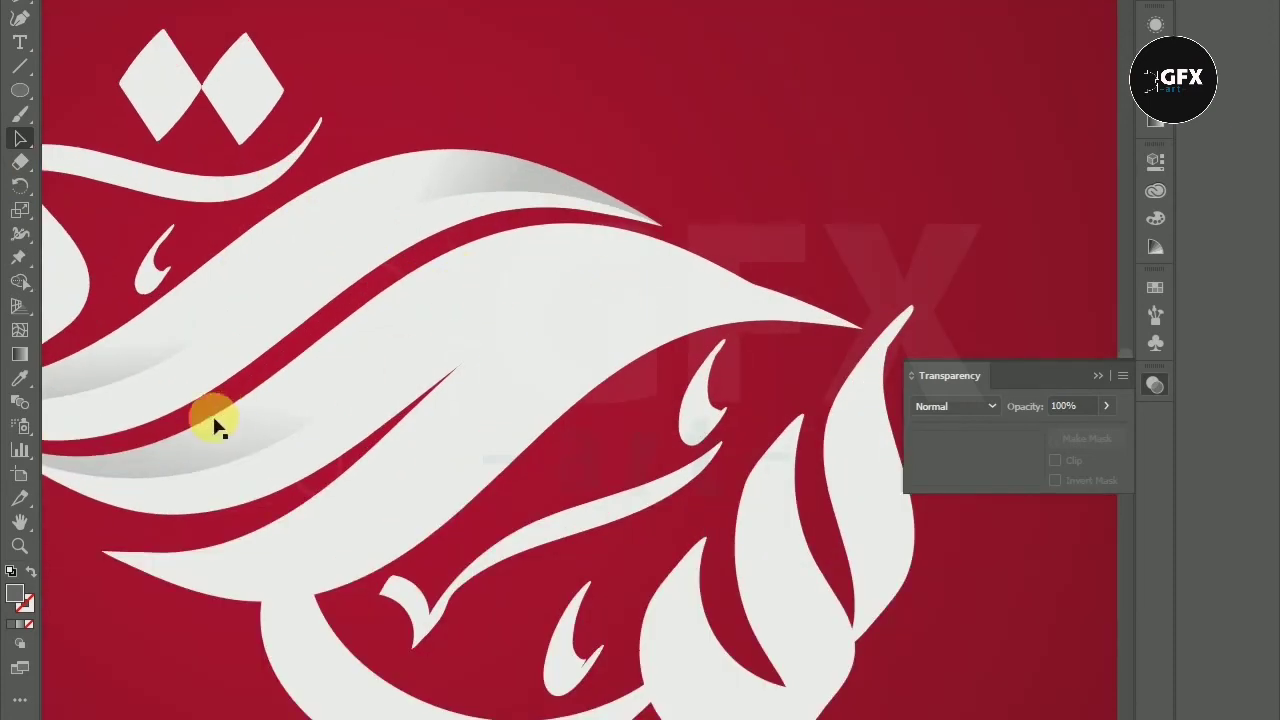
# Step: Pen-draw a curved shadow outline along the top of the central white stroke
pyautogui.click(22, 14)
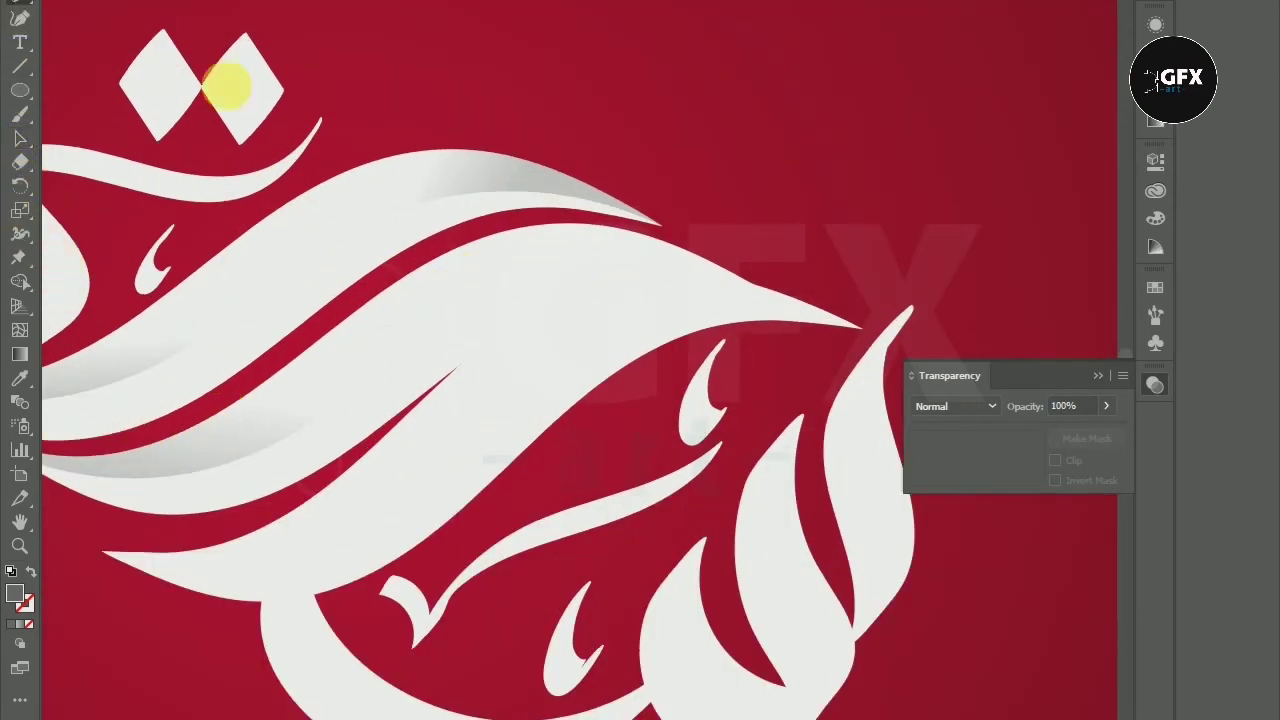
pyautogui.click(750, 286)
pyautogui.moveTo(340, 404); pyautogui.dragTo(251, 540)
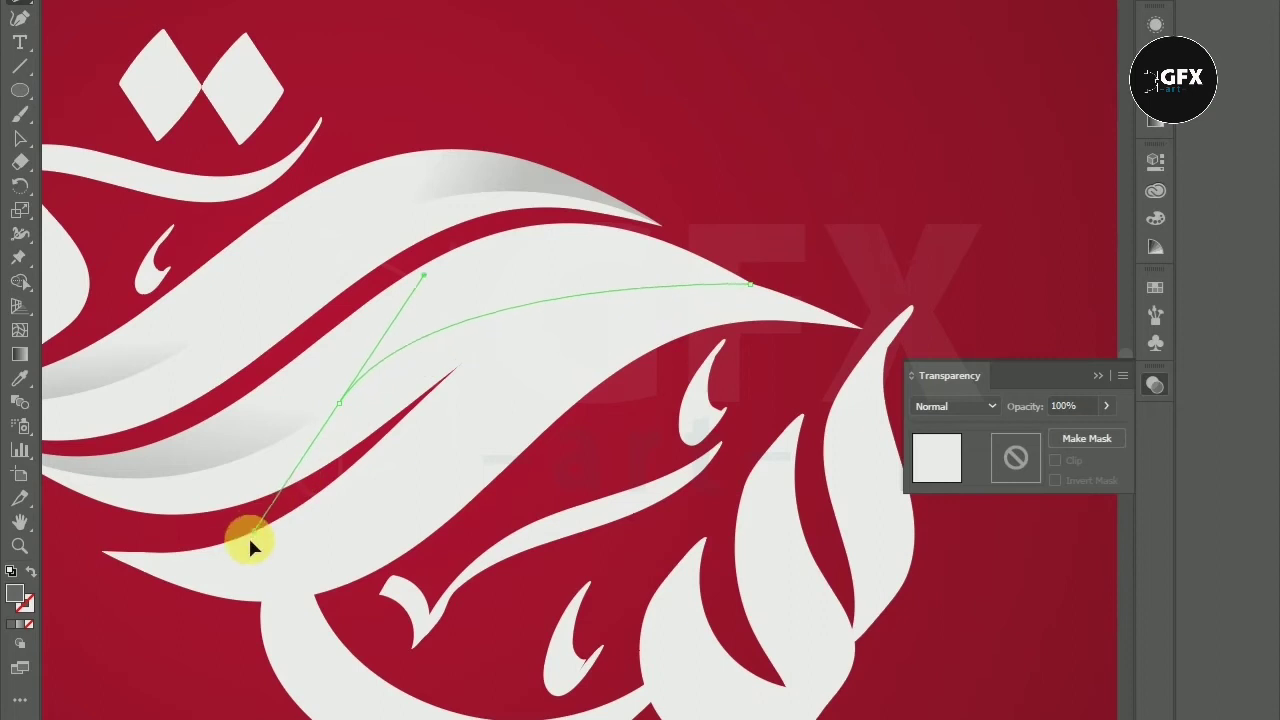
pyautogui.moveTo(218, 586); pyautogui.dragTo(172, 627)
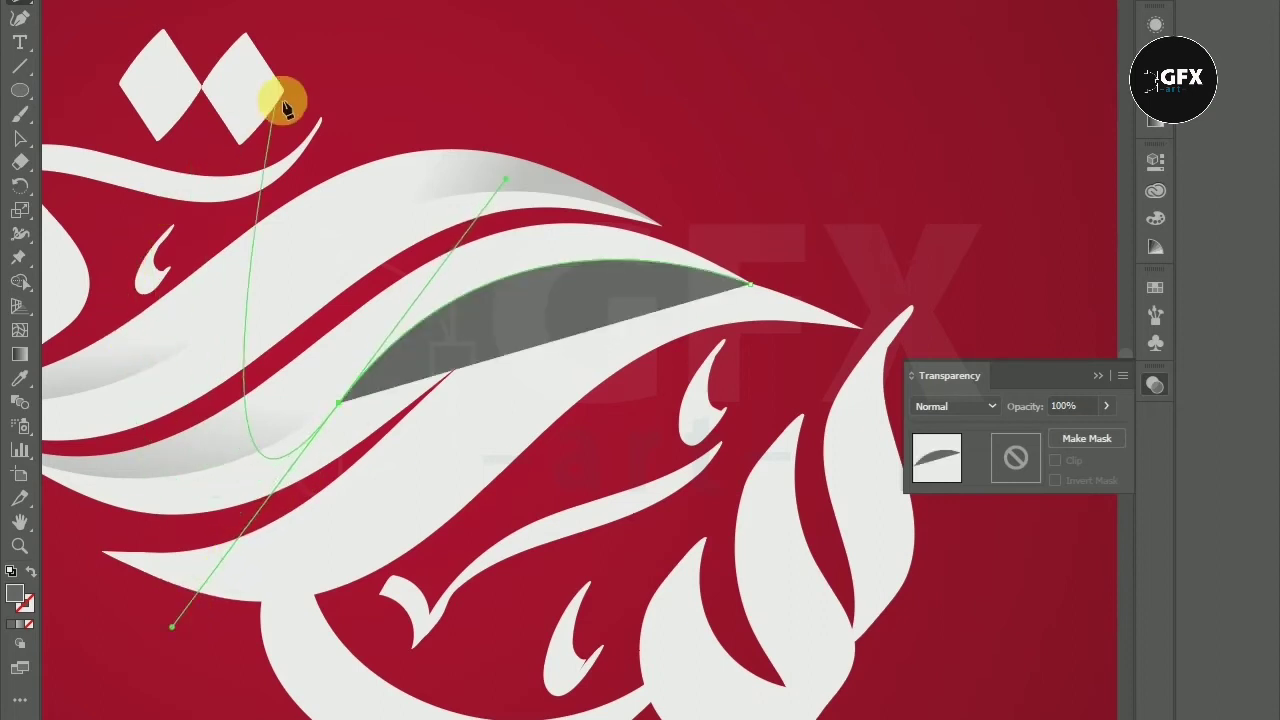
pyautogui.click(352, 303)
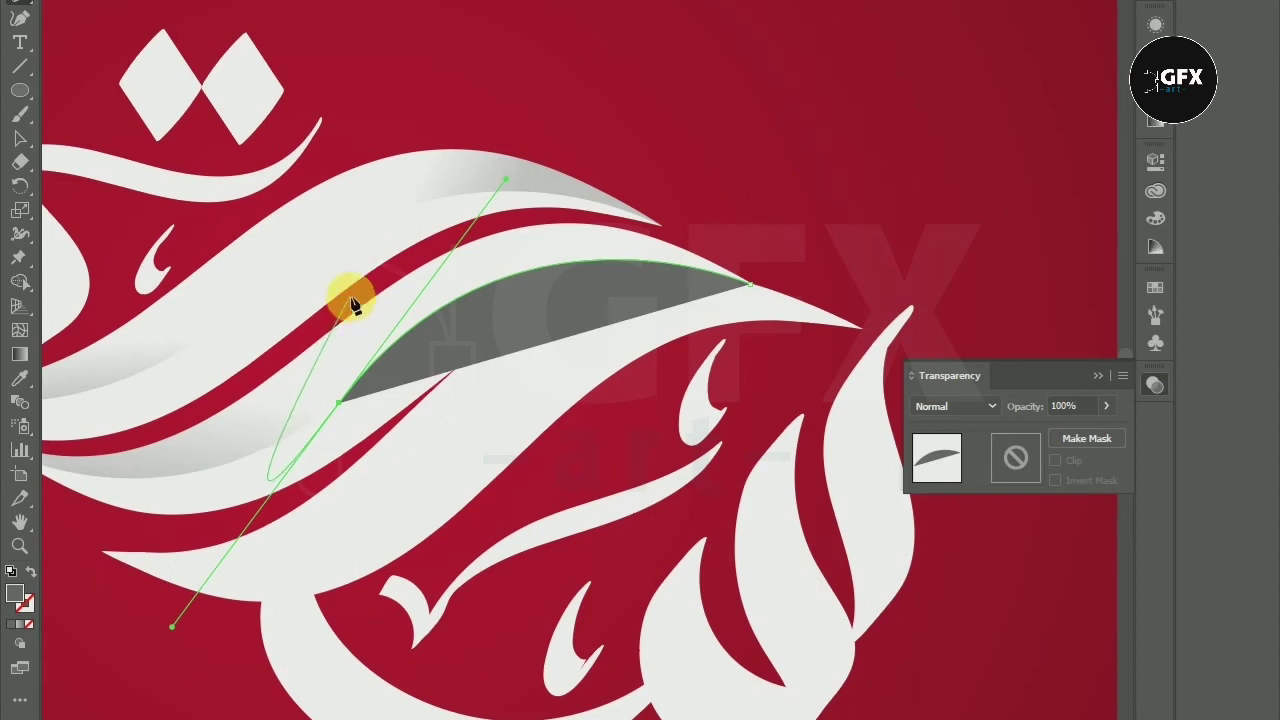
pyautogui.click(341, 405)
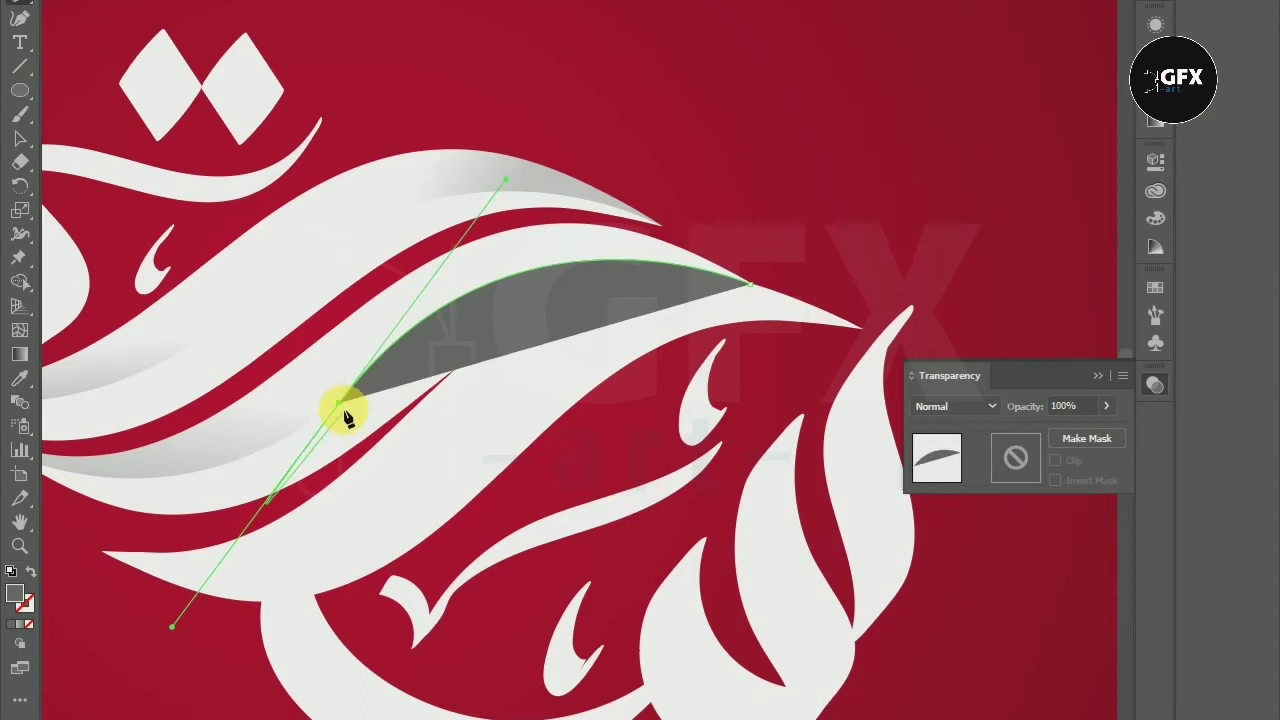
pyautogui.moveTo(331, 306); pyautogui.dragTo(704, 232)
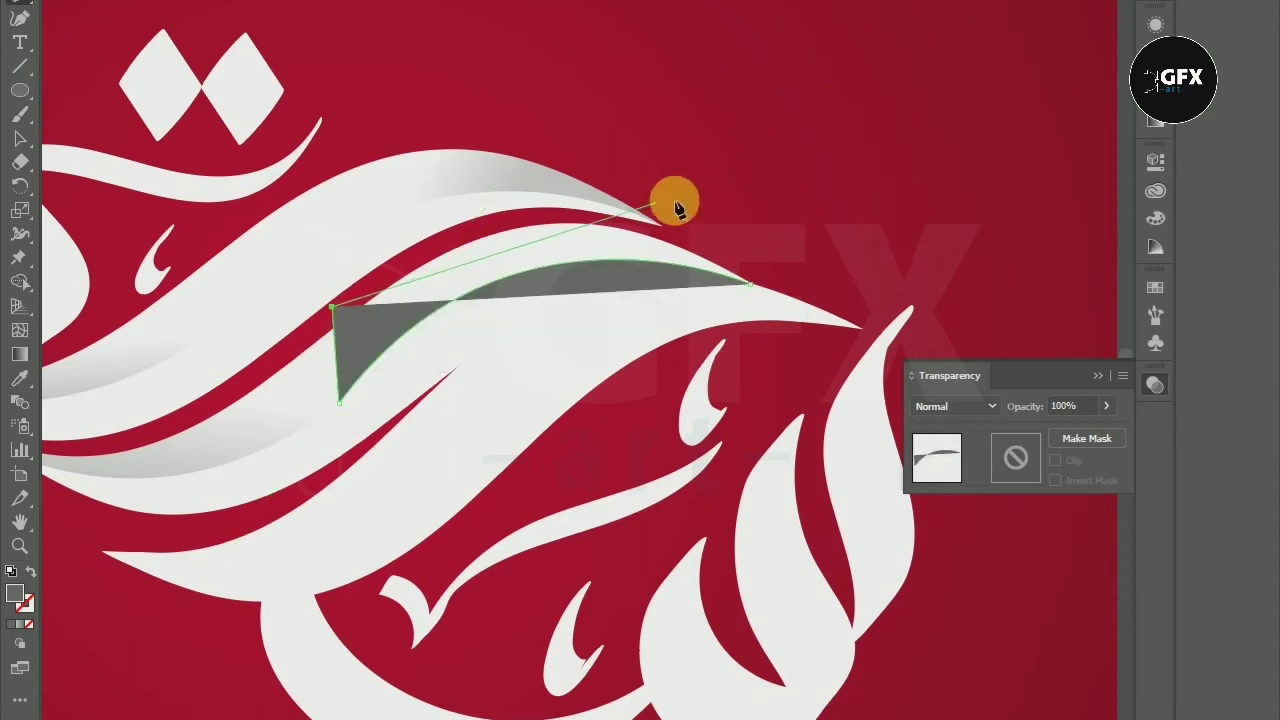
pyautogui.moveTo(476, 232)
pyautogui.mouseDown()
pyautogui.moveTo(640, 230)
pyautogui.moveTo(855, 275)
pyautogui.mouseUp()
pyautogui.click(750, 285)
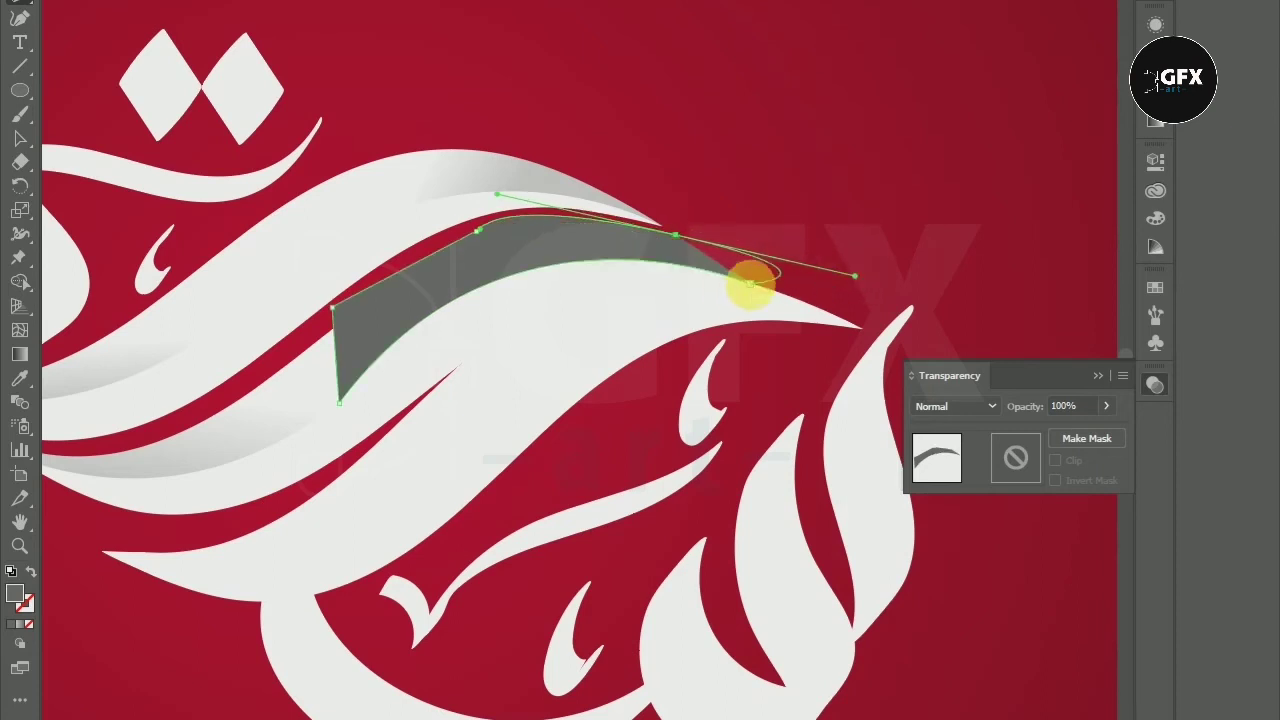
# Step: Select the shadow with the white stroke and trim it to the stroke using Shape Builder
pyautogui.click(20, 138)
pyautogui.click(790, 180)
pyautogui.click(680, 280)
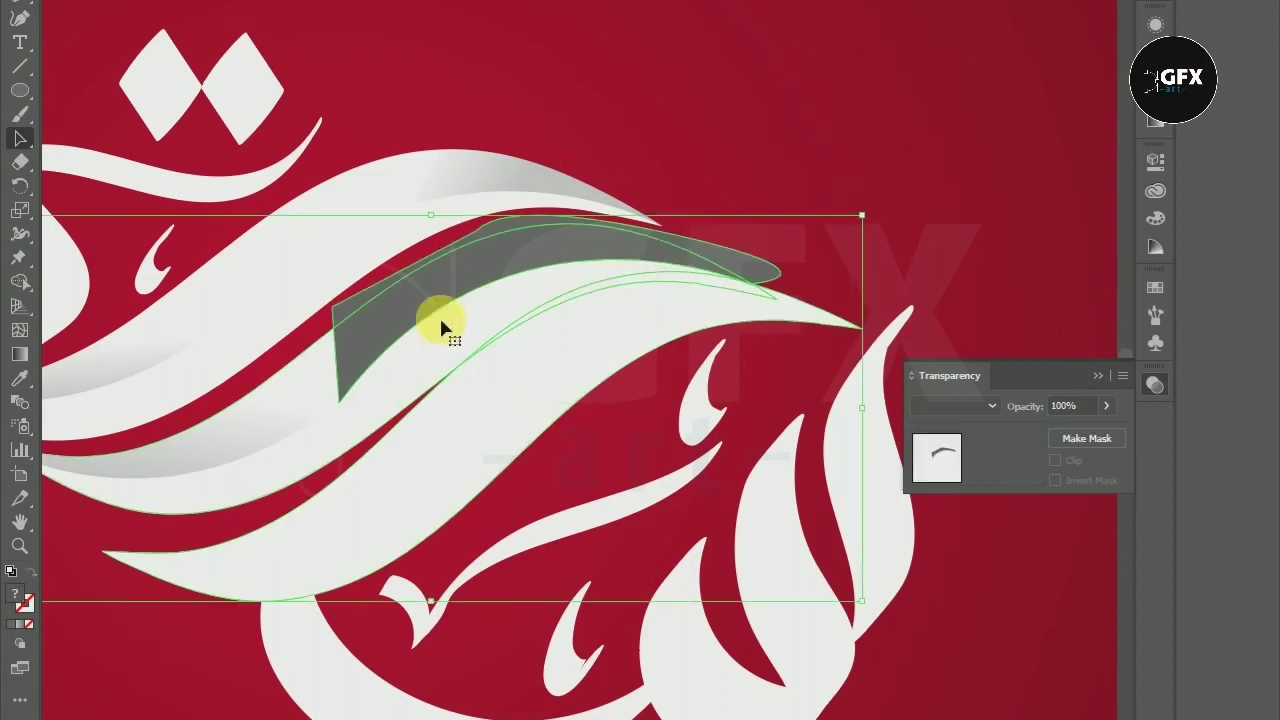
pyautogui.click(20, 282)
pyautogui.click(362, 304)
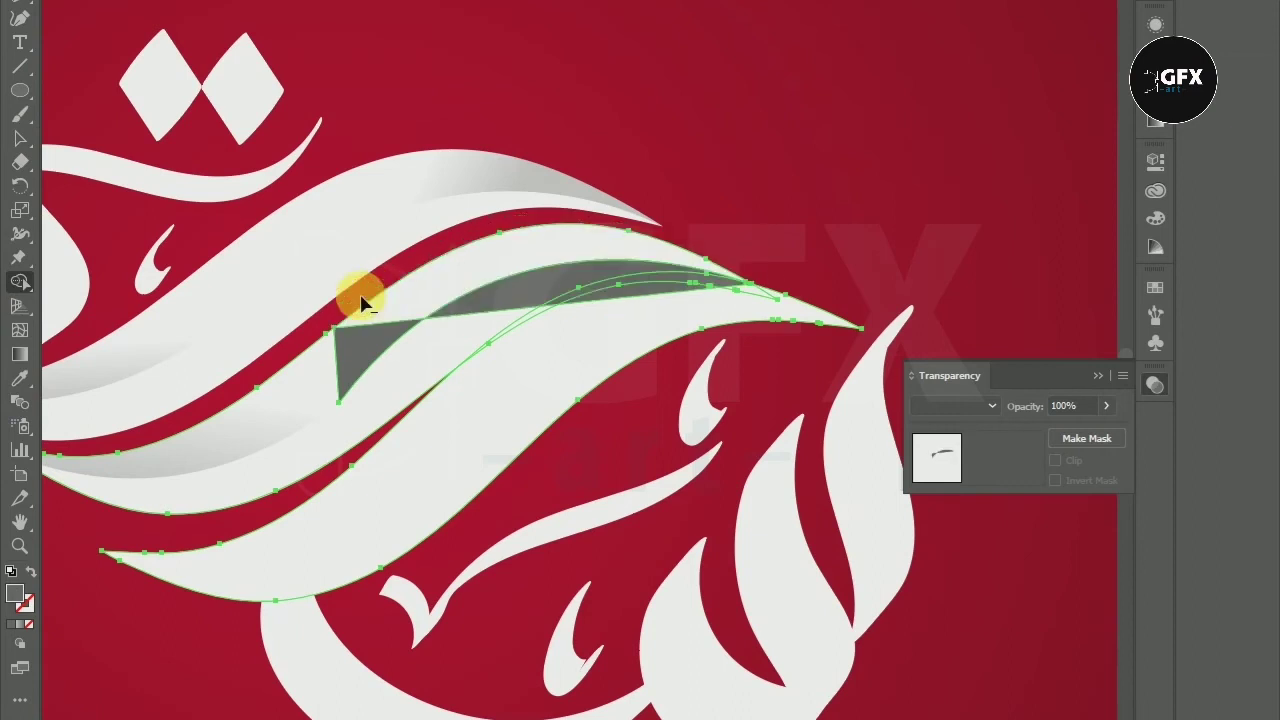
pyautogui.press('v')
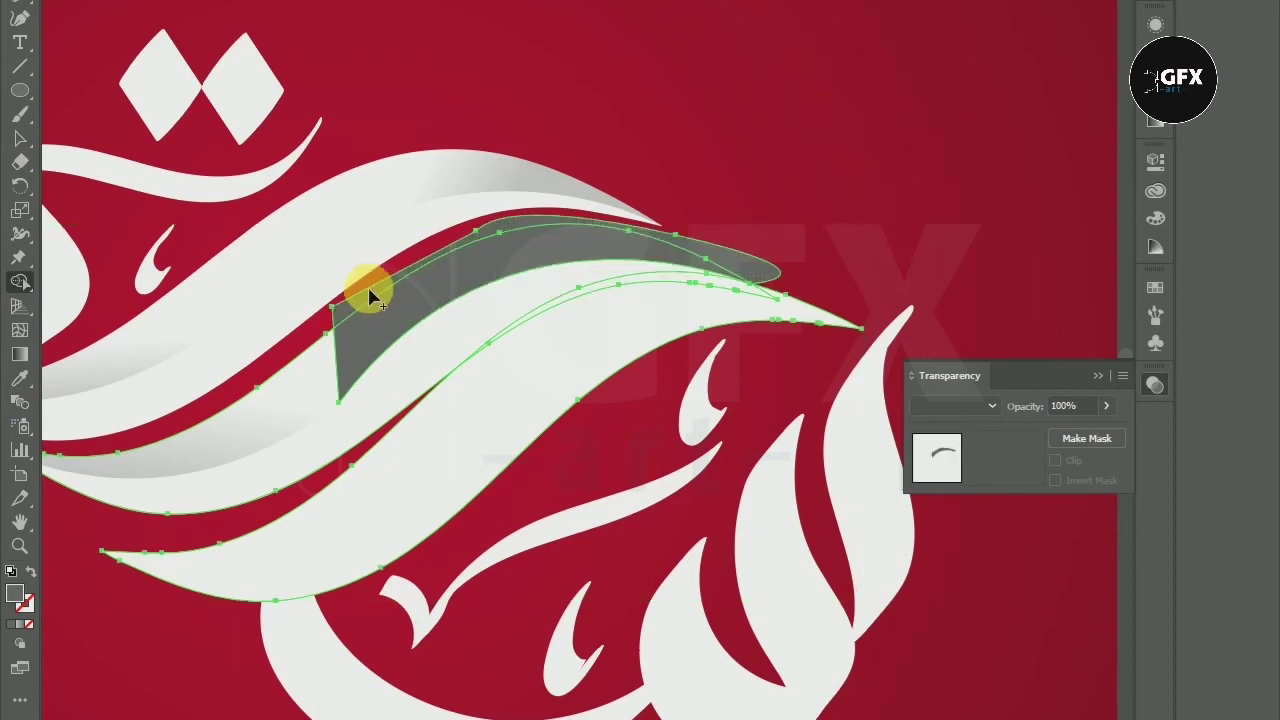
pyautogui.click(362, 310)
# Step: Fill the trimmed shadow with a diagonal gray gradient and deselect
pyautogui.click(20, 354)
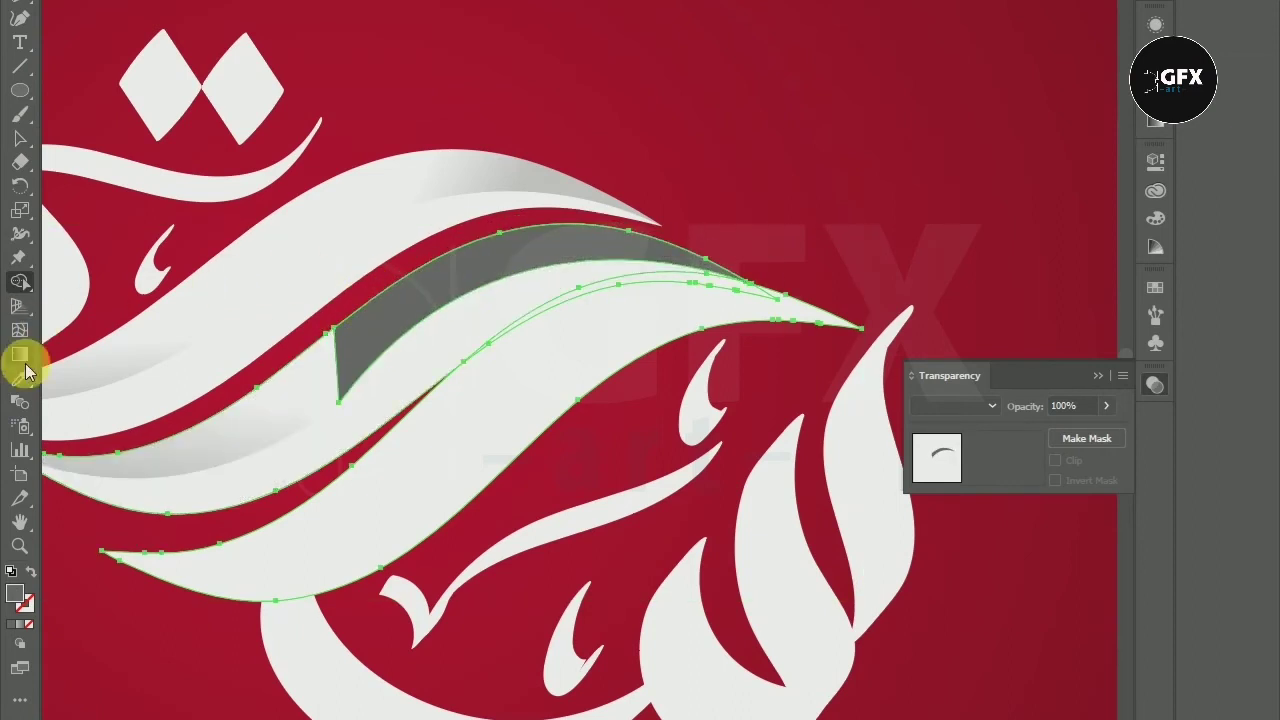
pyautogui.hotkey('ctrl', '-')
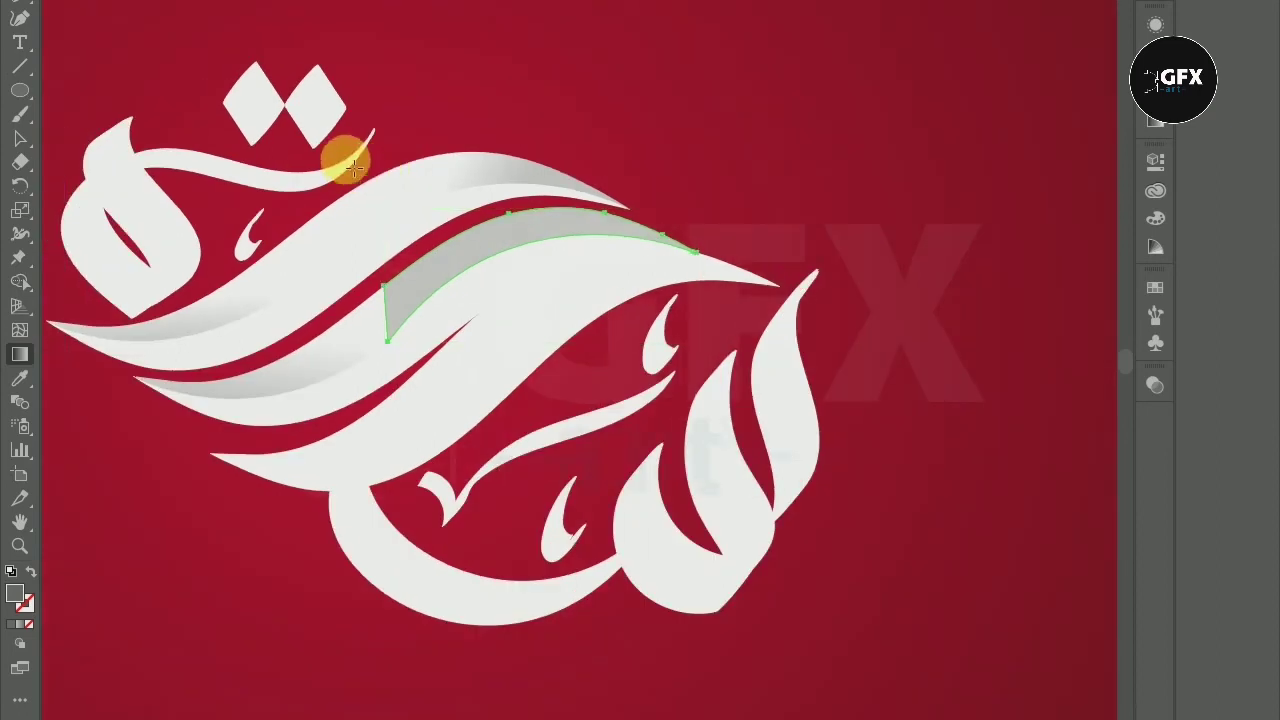
pyautogui.click(563, 231)
pyautogui.moveTo(420, 74)
pyautogui.mouseDown()
pyautogui.moveTo(567, 263)
pyautogui.moveTo(541, 251)
pyautogui.moveTo(592, 252)
pyautogui.moveTo(572, 243)
pyautogui.moveTo(566, 217)
pyautogui.moveTo(580, 229)
pyautogui.moveTo(586, 272)
pyautogui.moveTo(574, 268)
pyautogui.mouseUp()
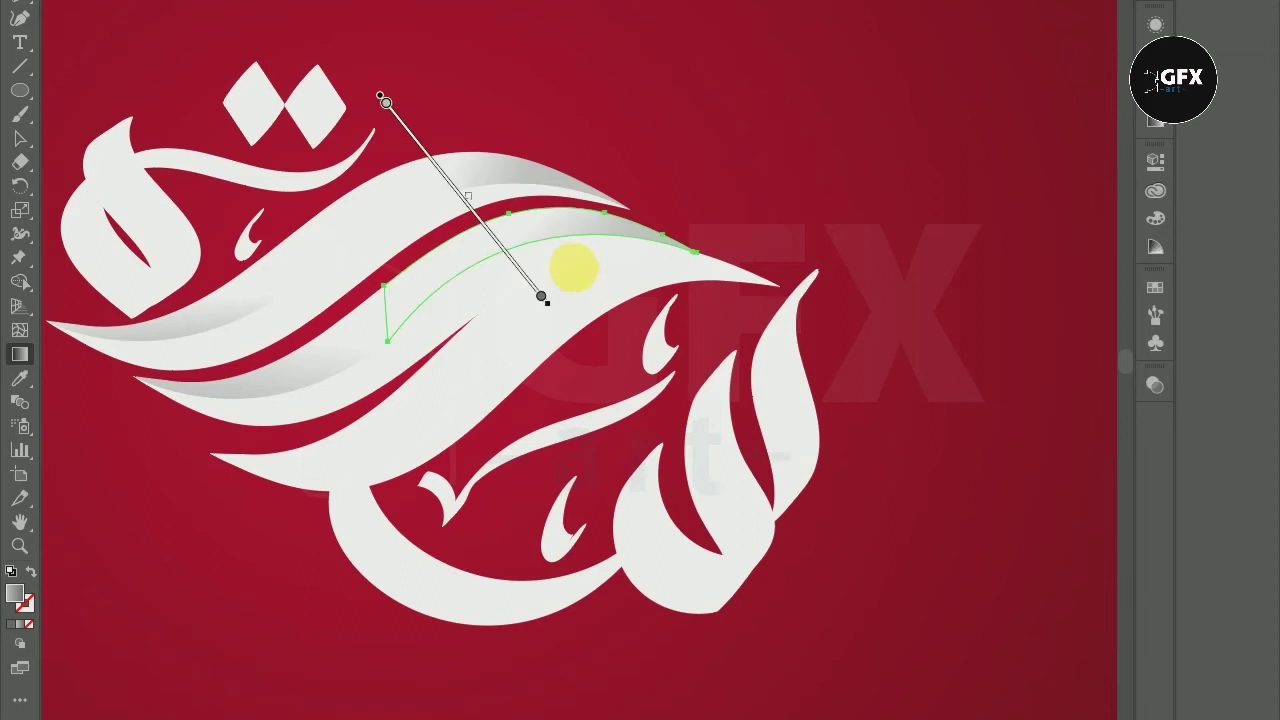
pyautogui.click(20, 140)
pyautogui.click(505, 92)
pyautogui.scroll(-2, 318, 288)
# Step: Pen-draw a curved shadow outline on the lower-left stroke beneath the central stroke
pyautogui.scroll(2, 276, 410)
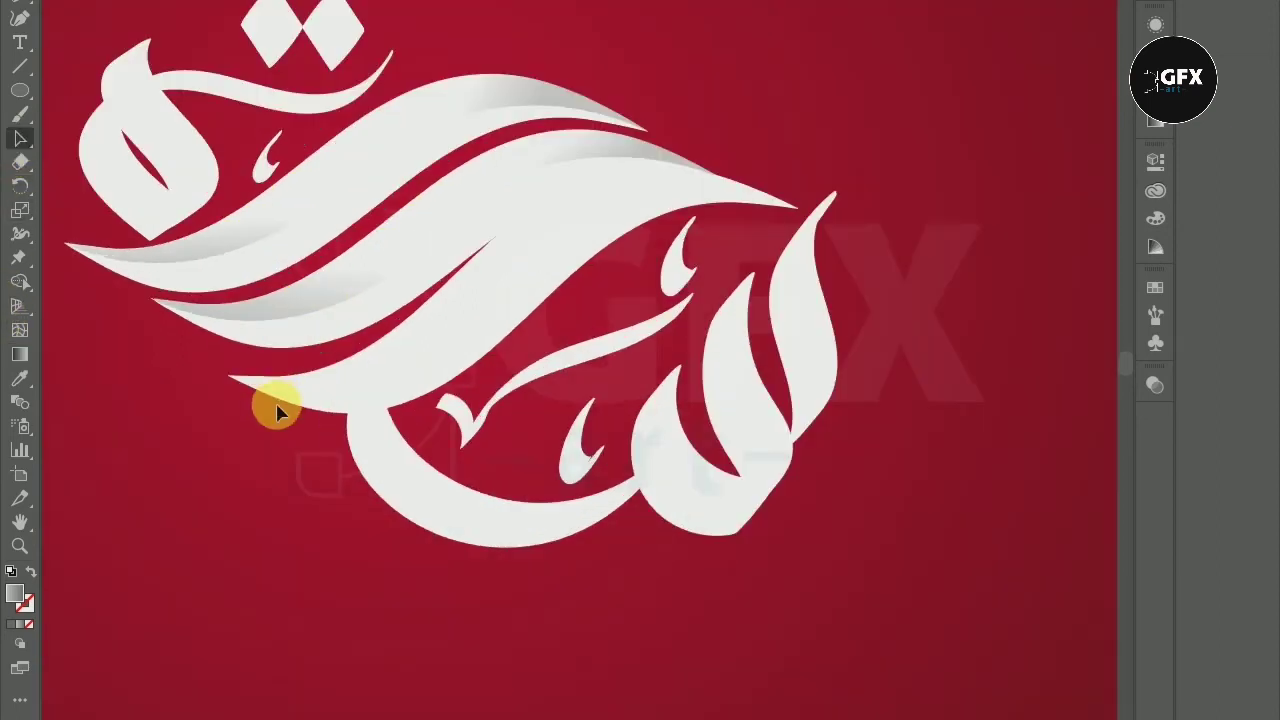
pyautogui.scroll(-2, 282, 412)
pyautogui.scroll(2, 320, 336)
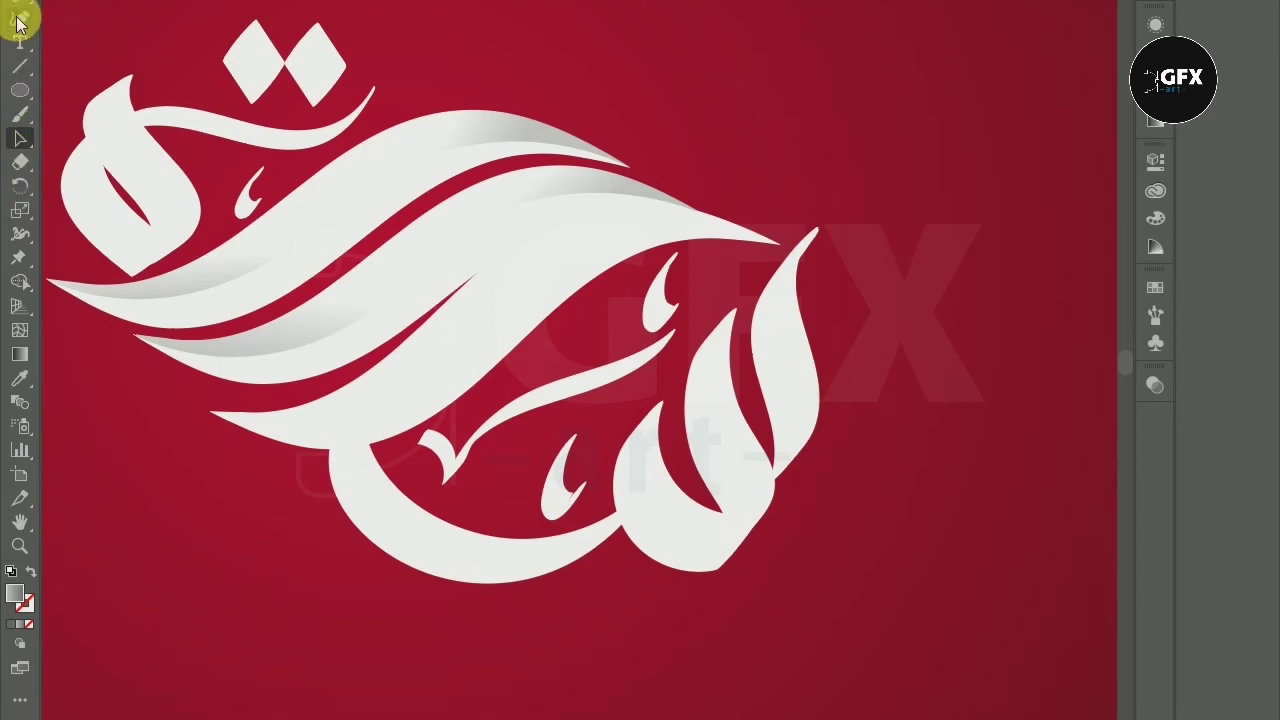
pyautogui.hscroll(-1, 252, 333)
pyautogui.hscroll(-1, 252, 330)
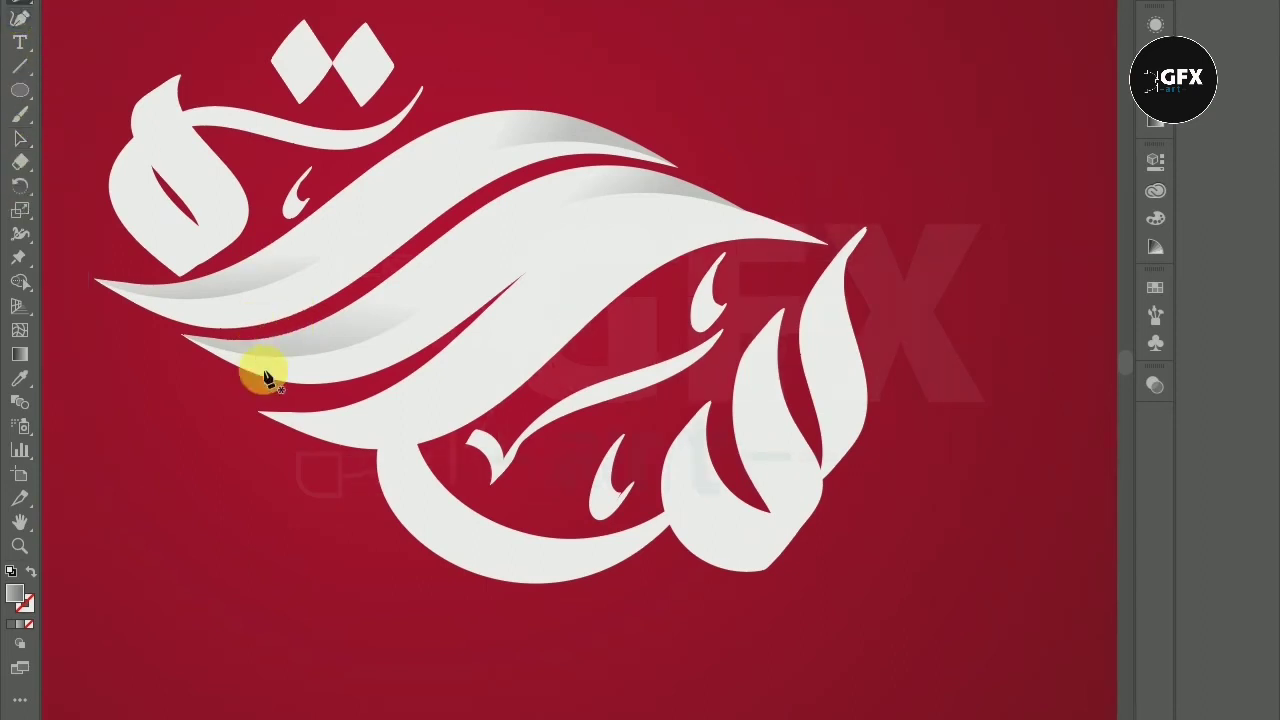
pyautogui.click(258, 411)
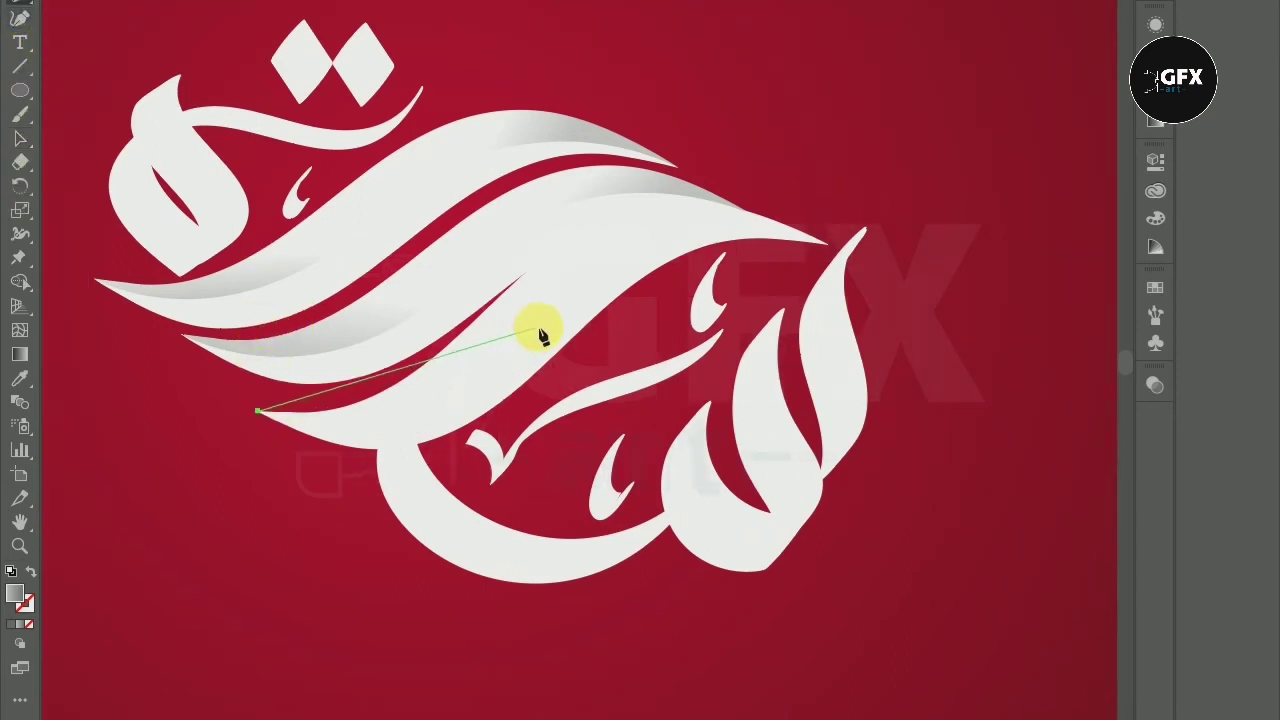
pyautogui.moveTo(604, 214); pyautogui.dragTo(657, 168)
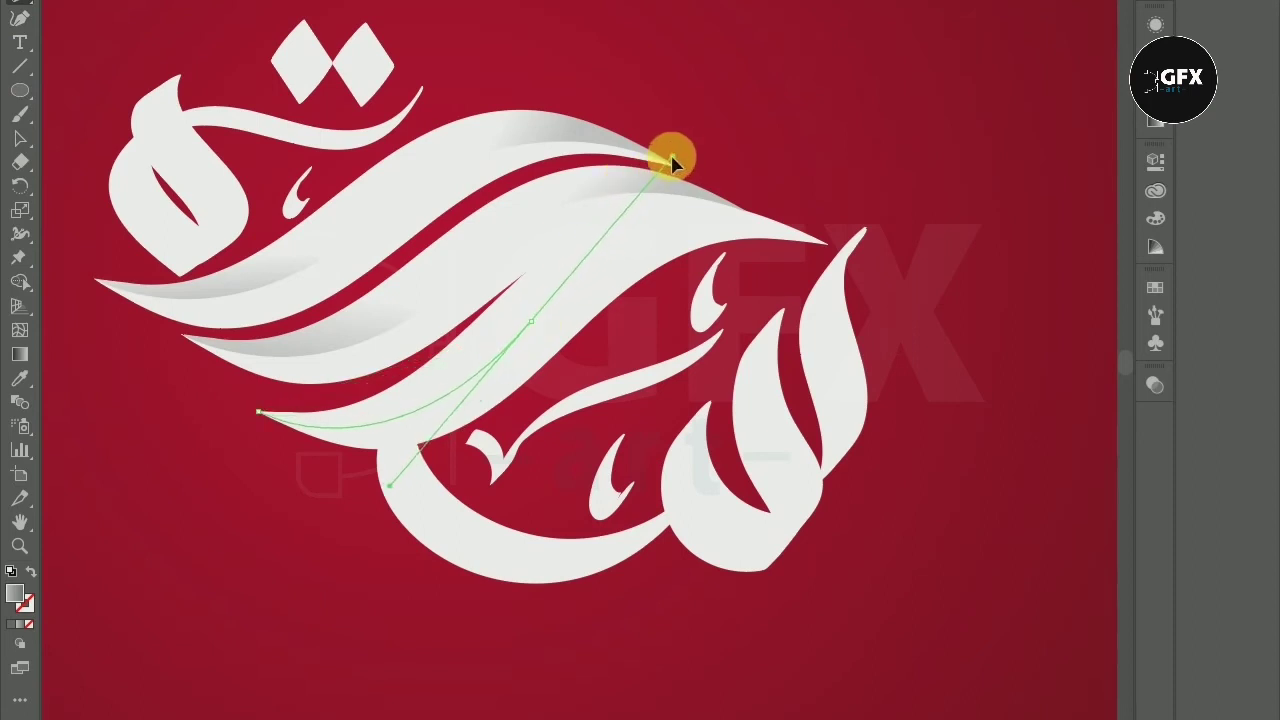
pyautogui.moveTo(660, 172); pyautogui.dragTo(660, 166)
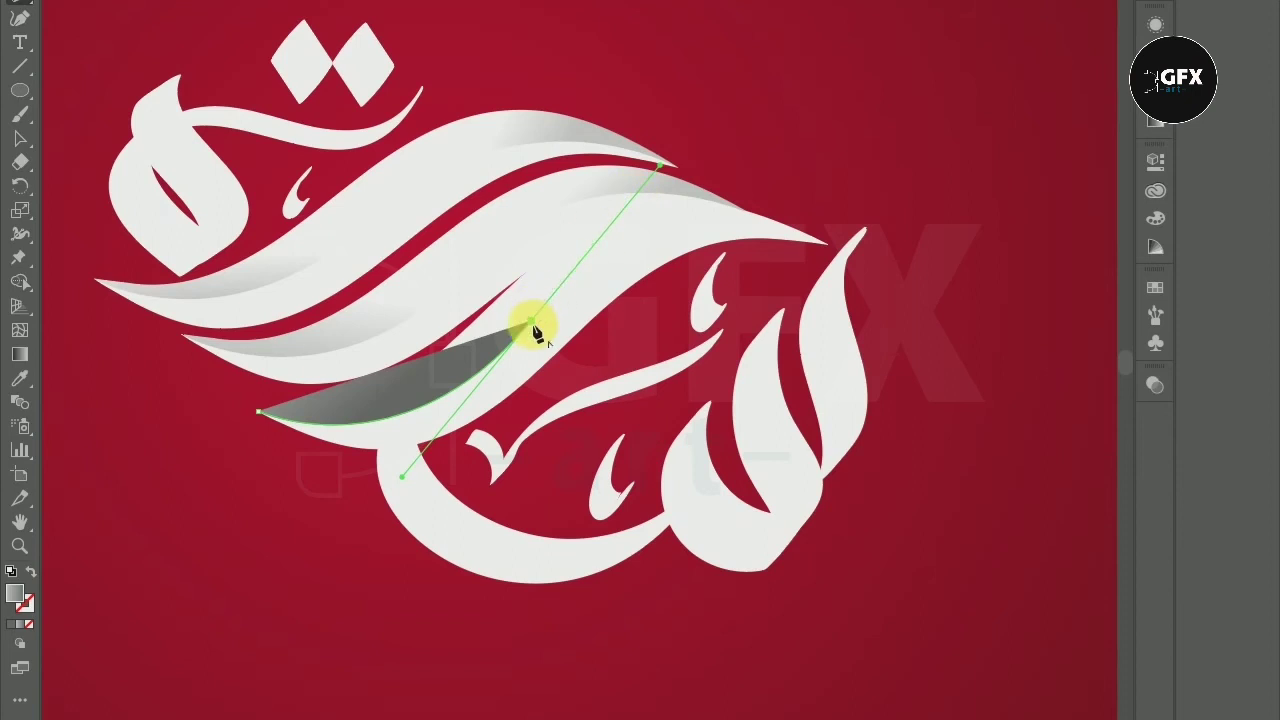
pyautogui.click(261, 409)
pyautogui.moveTo(258, 405)
pyautogui.mouseDown()
pyautogui.moveTo(247, 381)
pyautogui.moveTo(178, 369)
pyautogui.mouseUp()
pyautogui.click(258, 416)
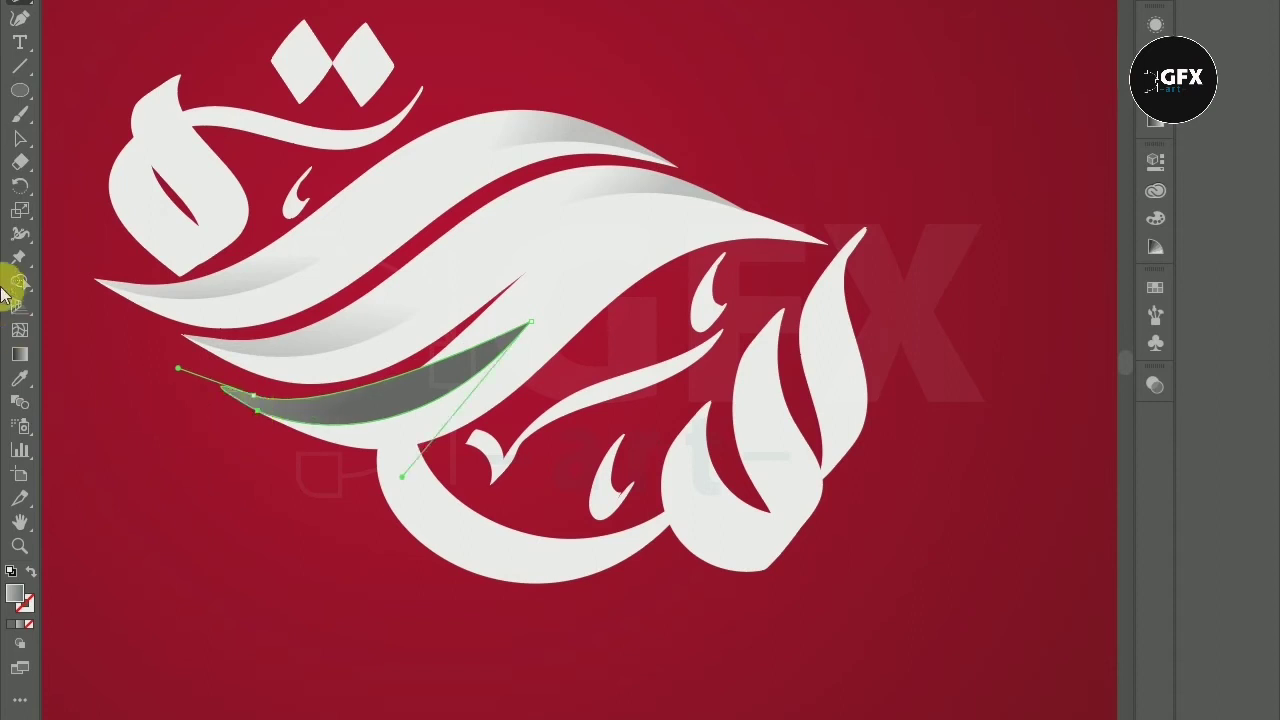
# Step: Select the shadow with the large stroke and trim it using Shape Builder
pyautogui.click(22, 145)
pyautogui.click(285, 495)
pyautogui.click(320, 430)
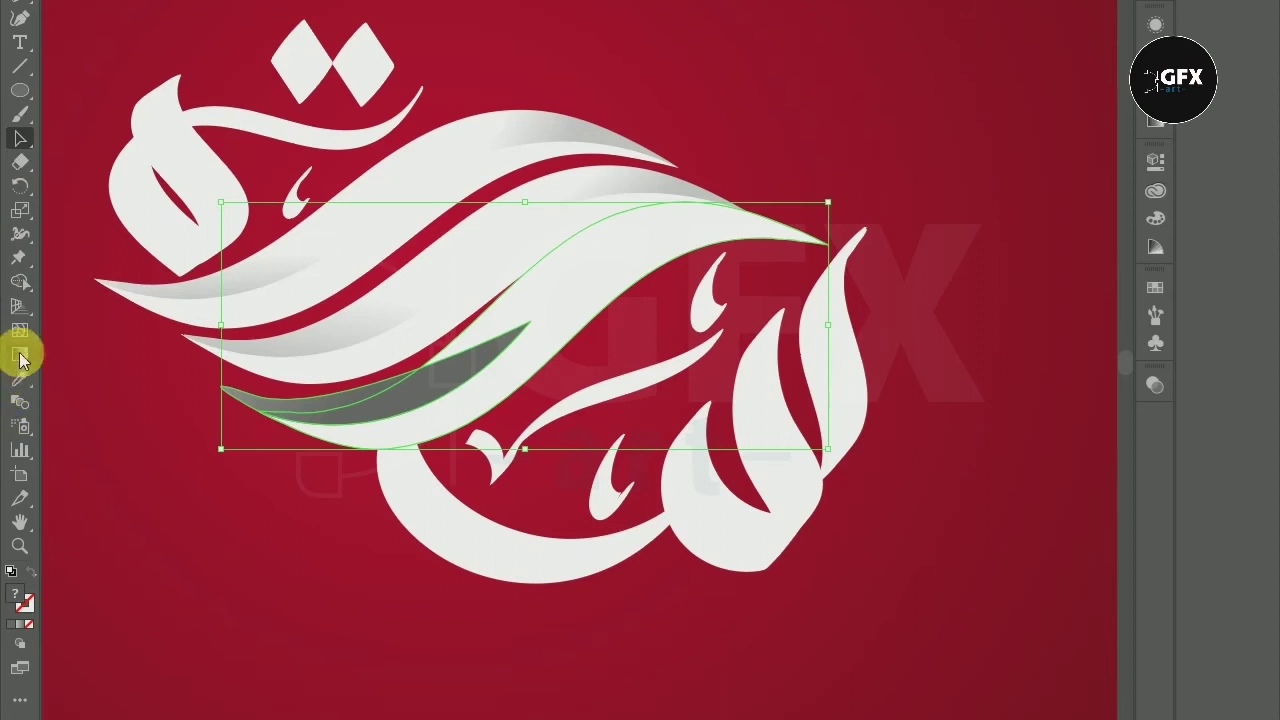
pyautogui.click(19, 281)
pyautogui.press('super')
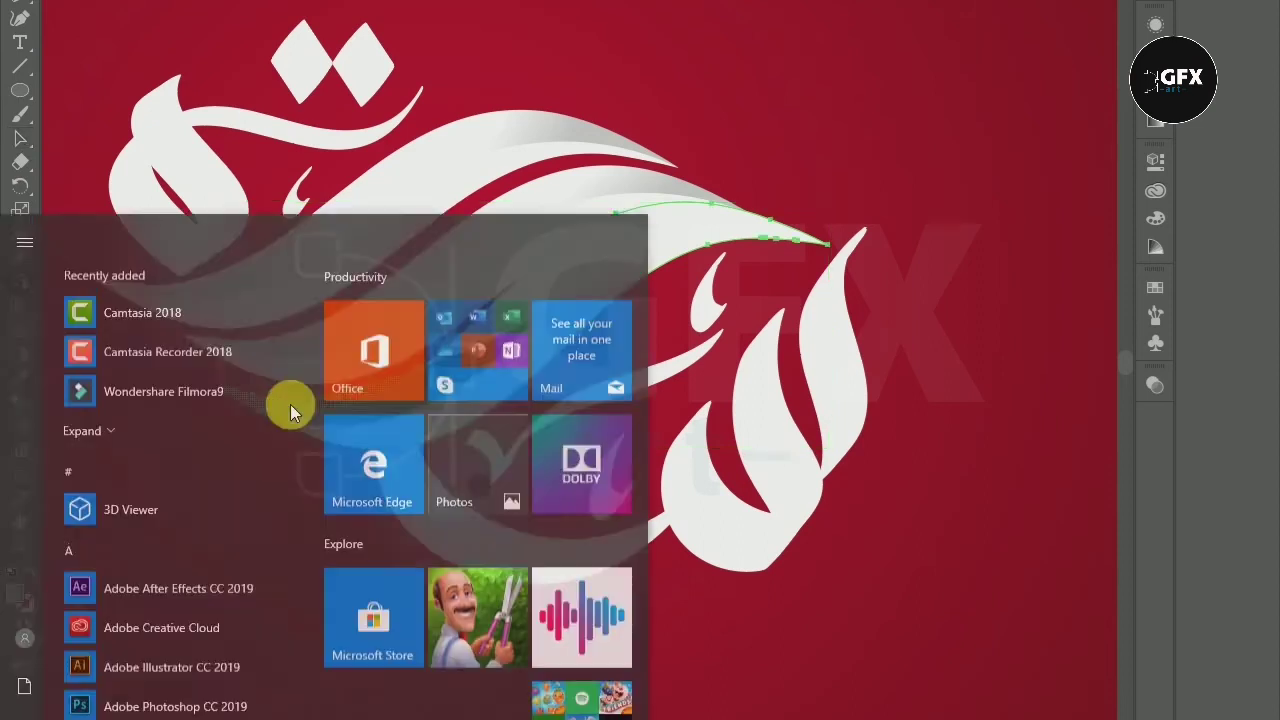
pyautogui.press('Escape')
pyautogui.moveTo(432, 432)
pyautogui.mouseDown()
pyautogui.moveTo(294, 409)
pyautogui.moveTo(384, 401)
pyautogui.mouseUp()
# Step: Apply a gradient to the trimmed shadow, deselect, and zoom out
pyautogui.press('g')
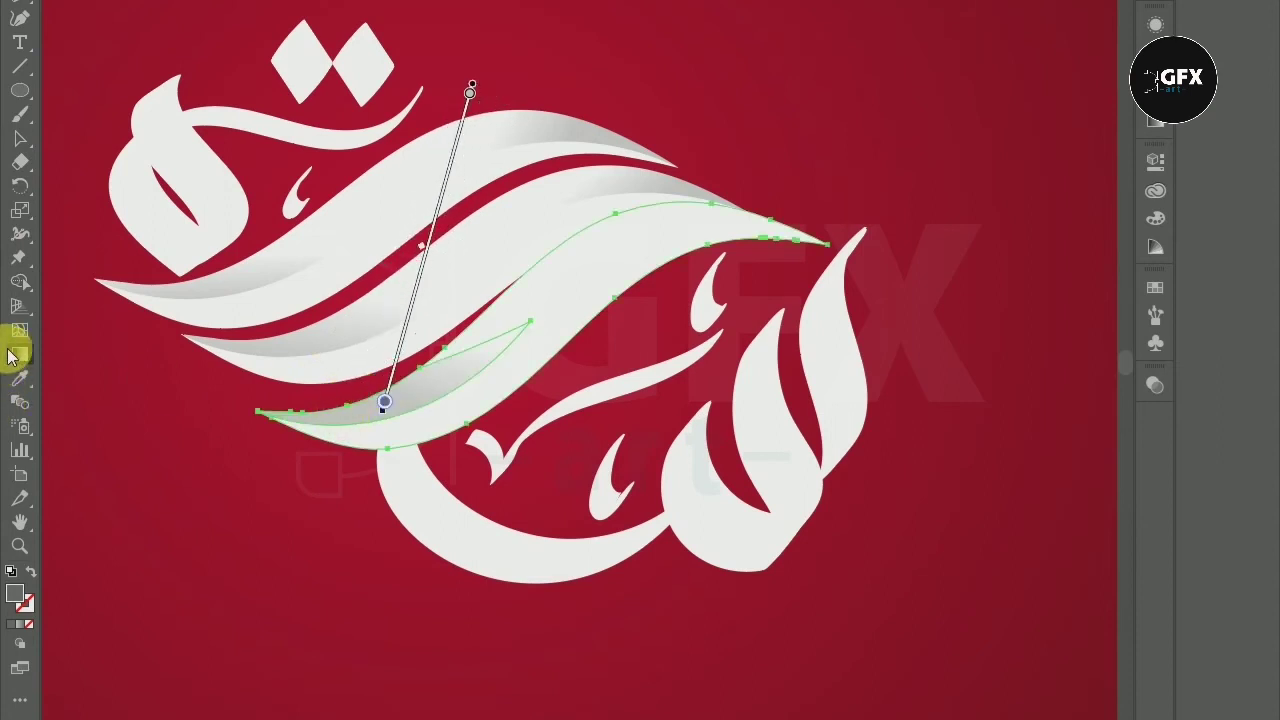
pyautogui.click(22, 142)
pyautogui.click(203, 560)
pyautogui.hotkey('ctrl', '-')
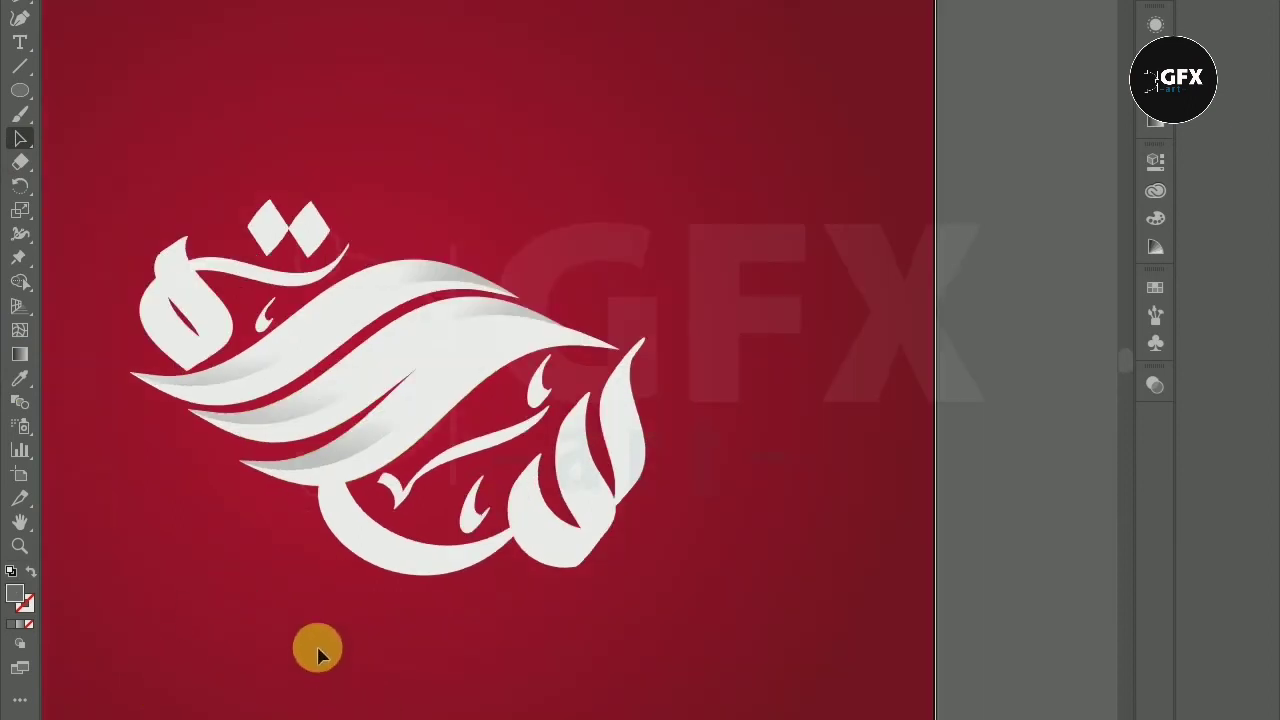
# Step: Pen-draw a shadow shape across the swoosh overlap near the wing tip
pyautogui.scroll(-3, 300, 600)
pyautogui.scroll(1, 285, 550)
pyautogui.scroll(2, 395, 520)
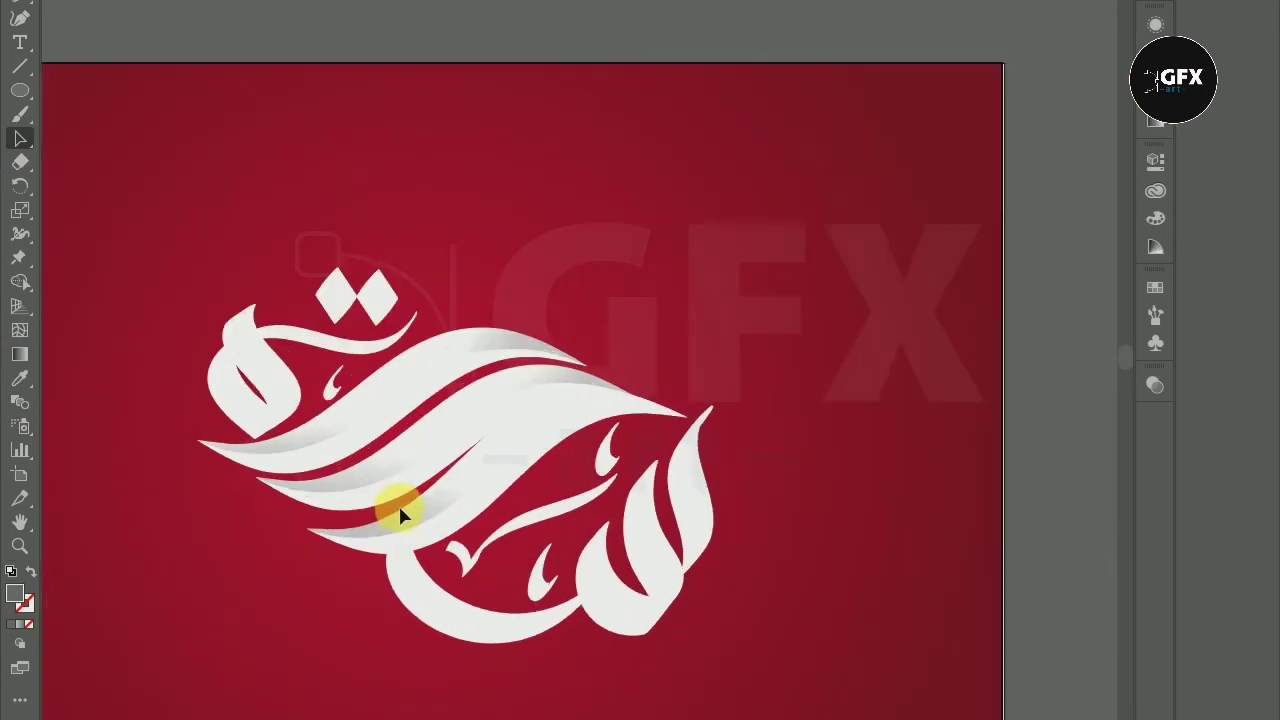
pyautogui.scroll(2, 410, 510)
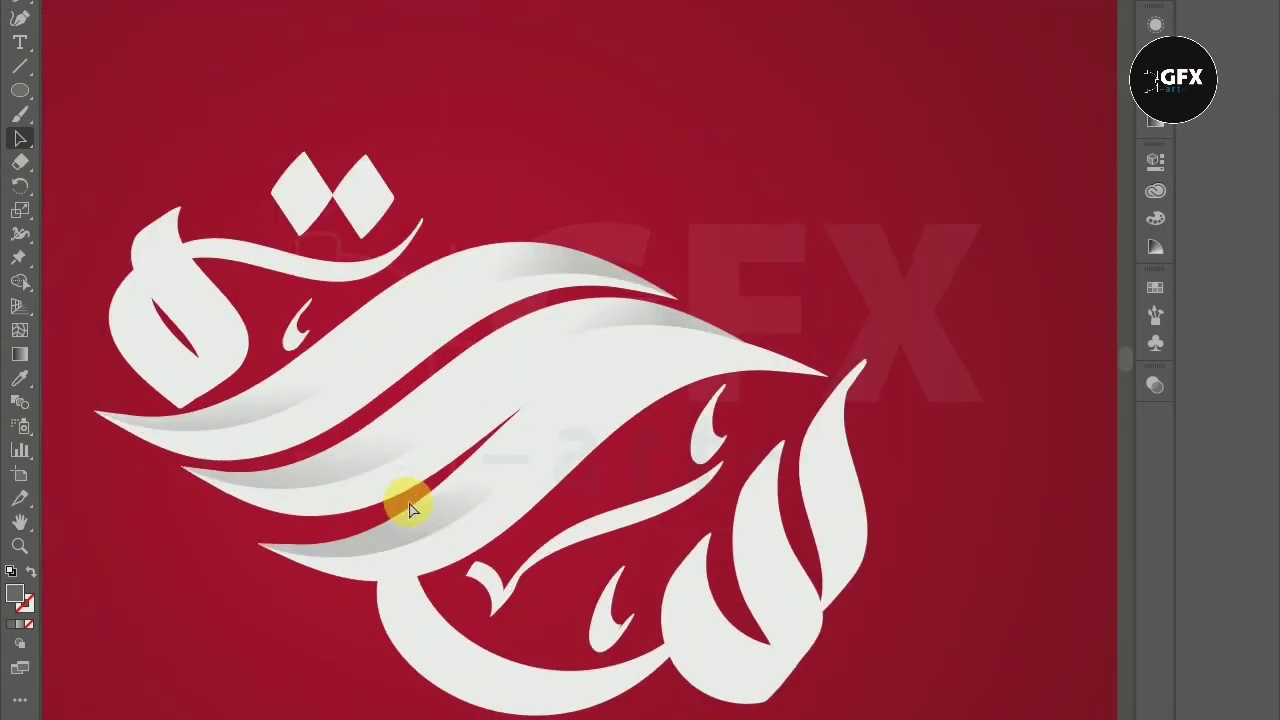
pyautogui.click(20, 17)
pyautogui.scroll(1, 600, 380)
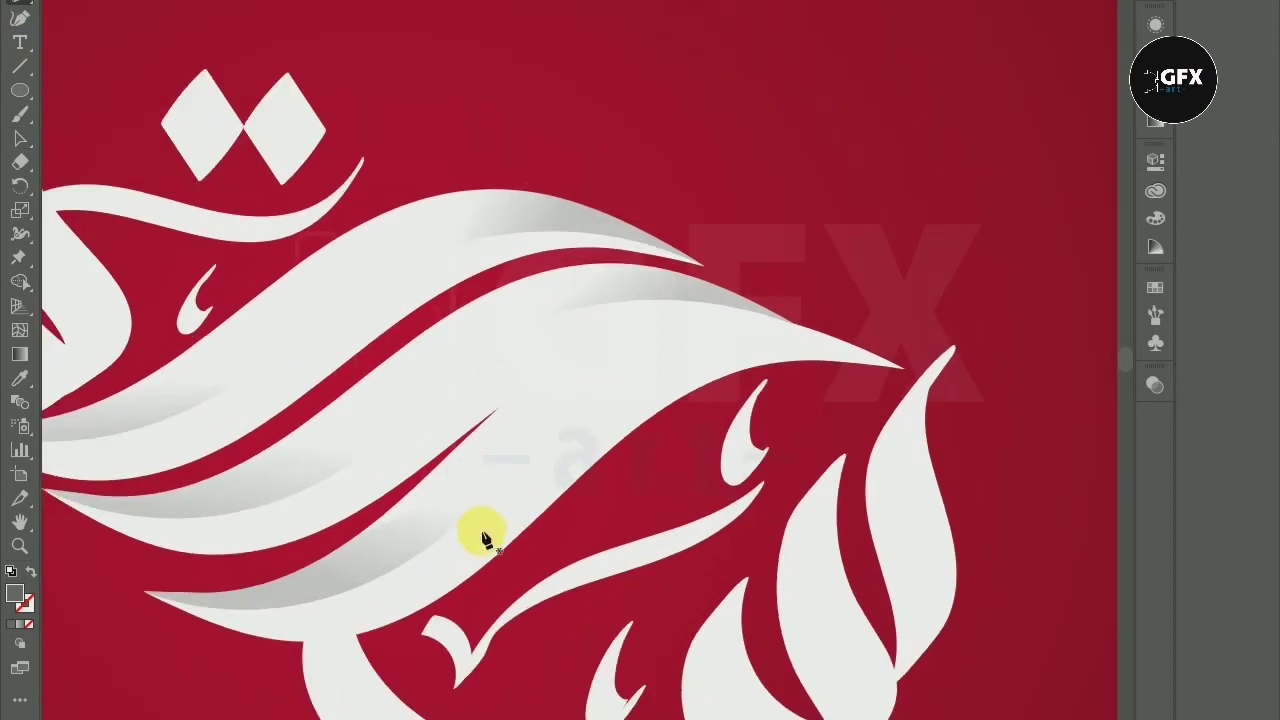
pyautogui.click(507, 480)
pyautogui.moveTo(905, 372)
pyautogui.mouseDown()
pyautogui.moveTo(822, 445)
pyautogui.moveTo(895, 487)
pyautogui.mouseUp()
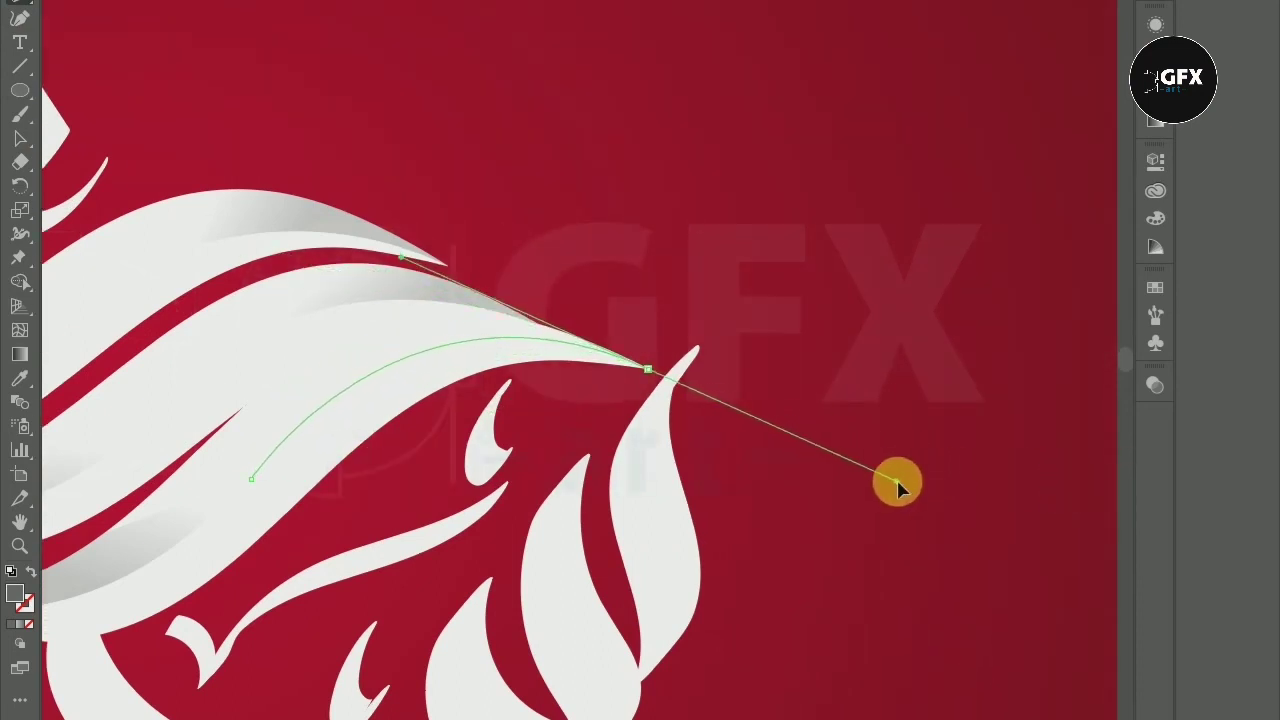
pyautogui.moveTo(897, 485); pyautogui.dragTo(896, 482)
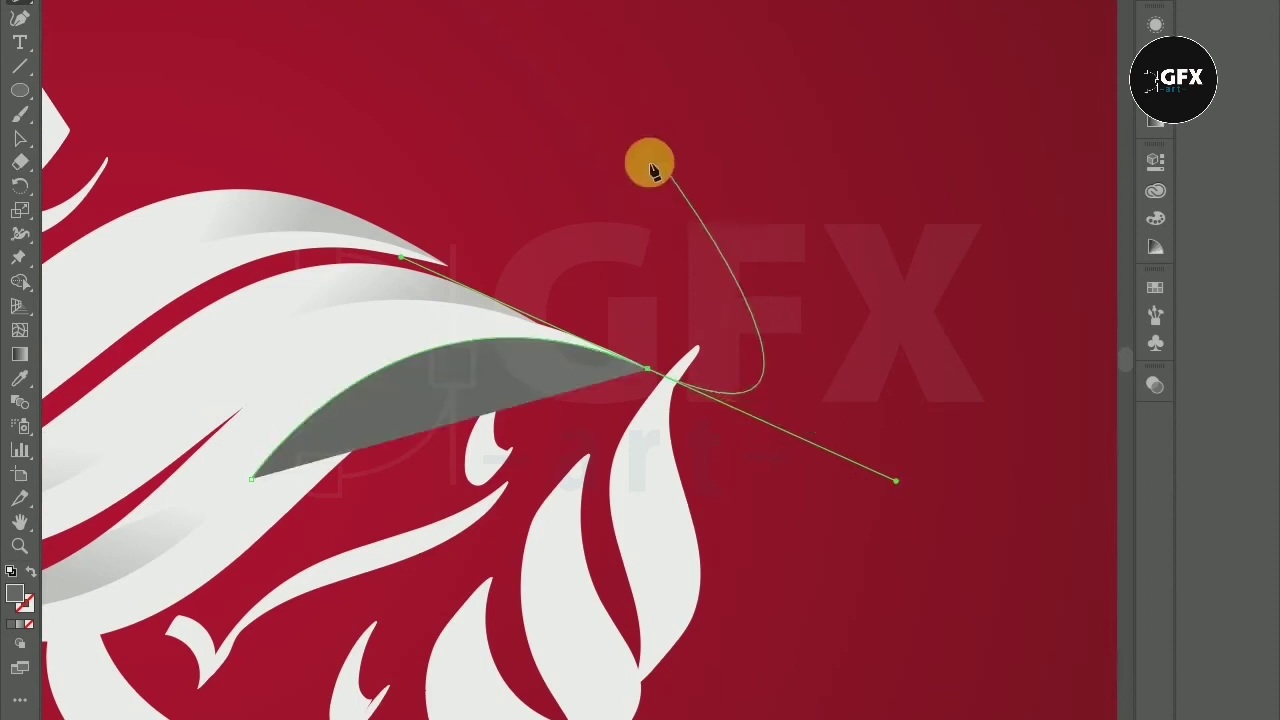
pyautogui.click(650, 372)
pyautogui.click(572, 243)
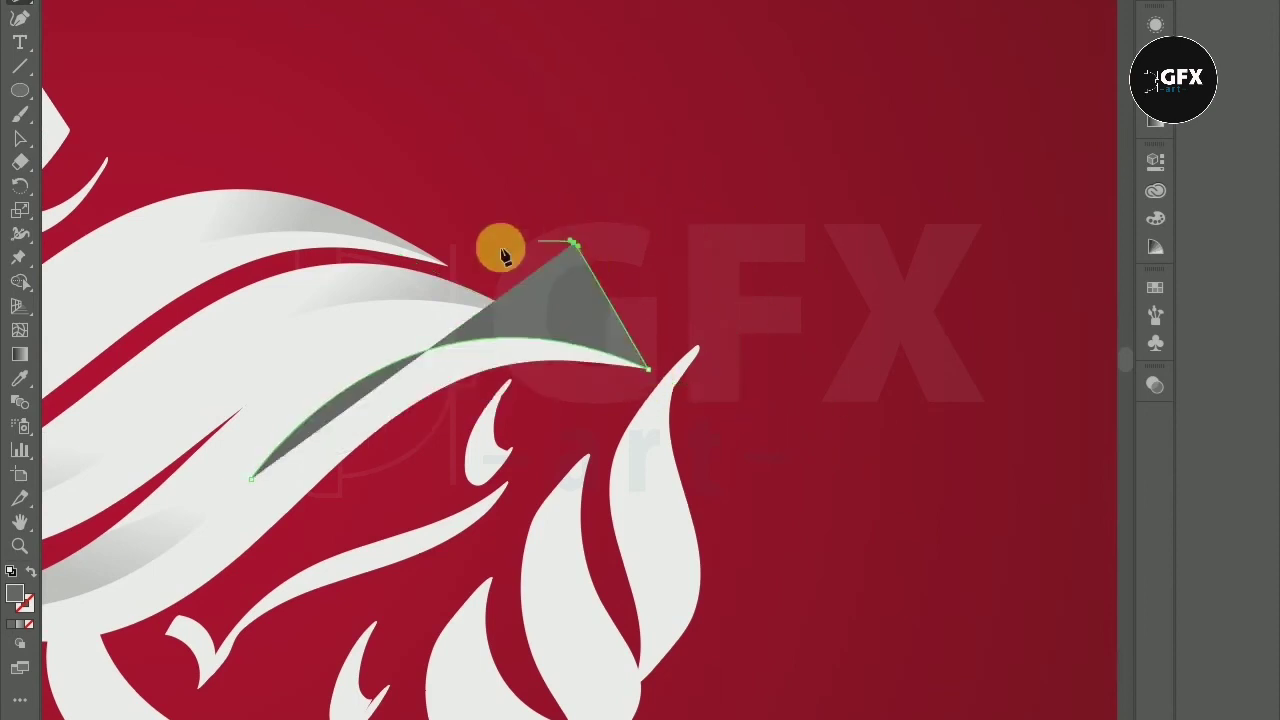
pyautogui.click(230, 279)
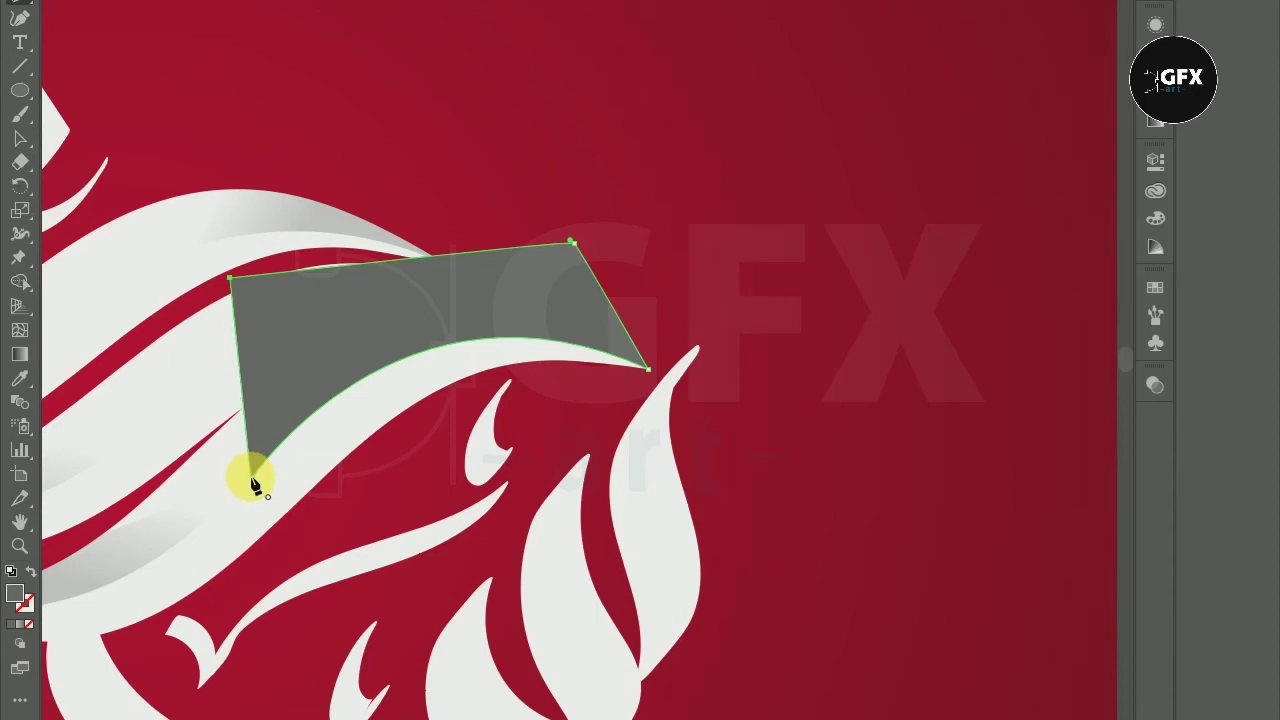
# Step: Select the shadow with the swoosh and delete the excess grey with Shape Builder
pyautogui.click(20, 138)
pyautogui.keyDown('shift'); pyautogui.click(197, 533); pyautogui.keyUp('shift')
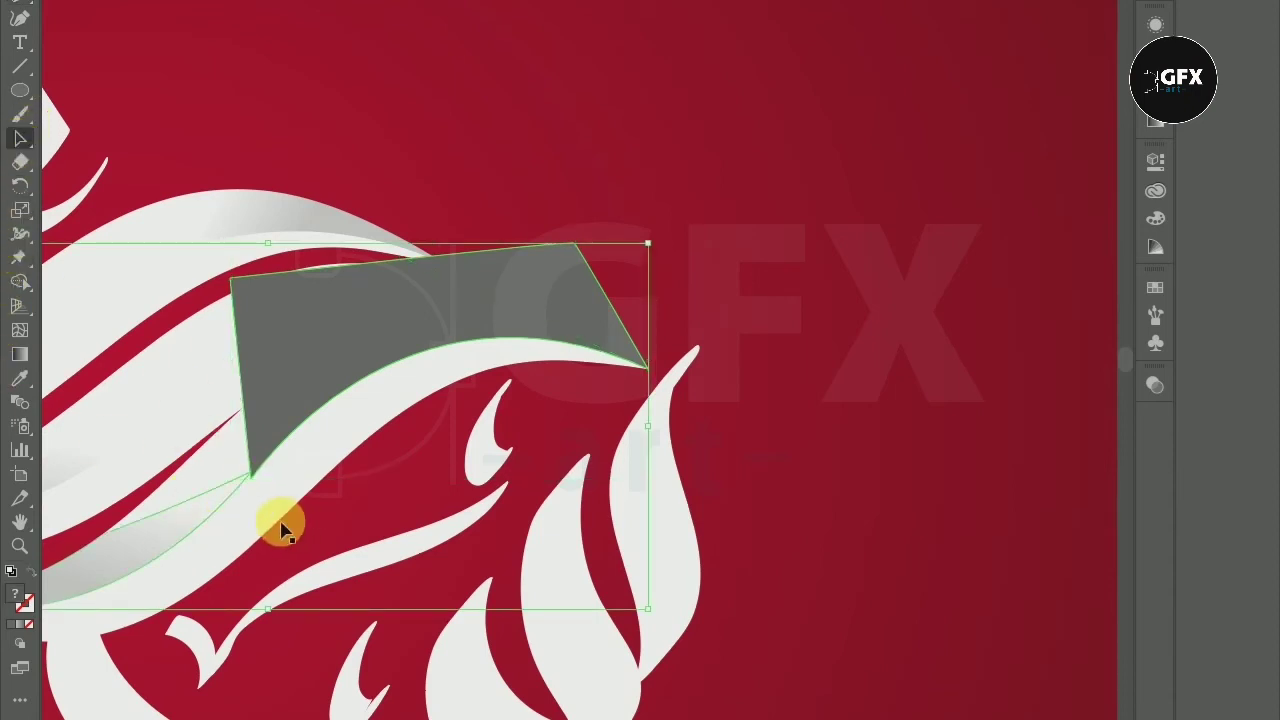
pyautogui.keyDown('shift'); pyautogui.click(165, 528); pyautogui.keyUp('shift')
pyautogui.keyDown('shift'); pyautogui.click(225, 528); pyautogui.keyUp('shift')
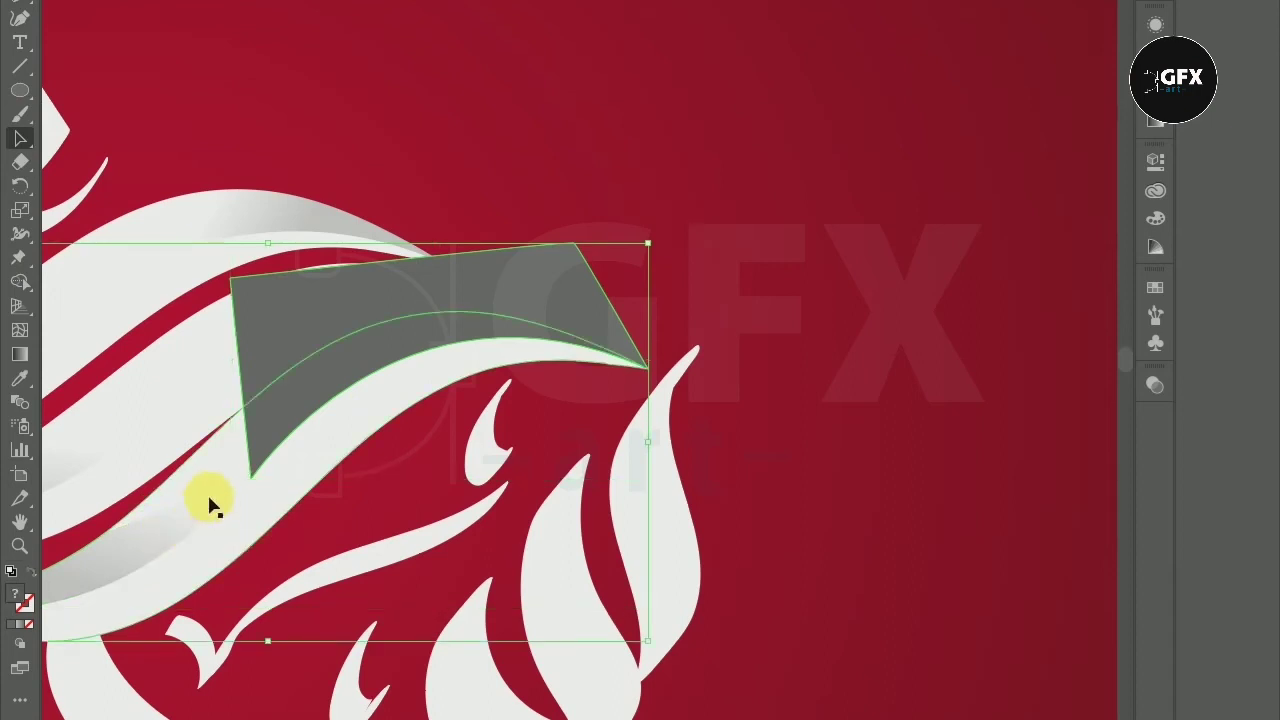
pyautogui.click(20, 281)
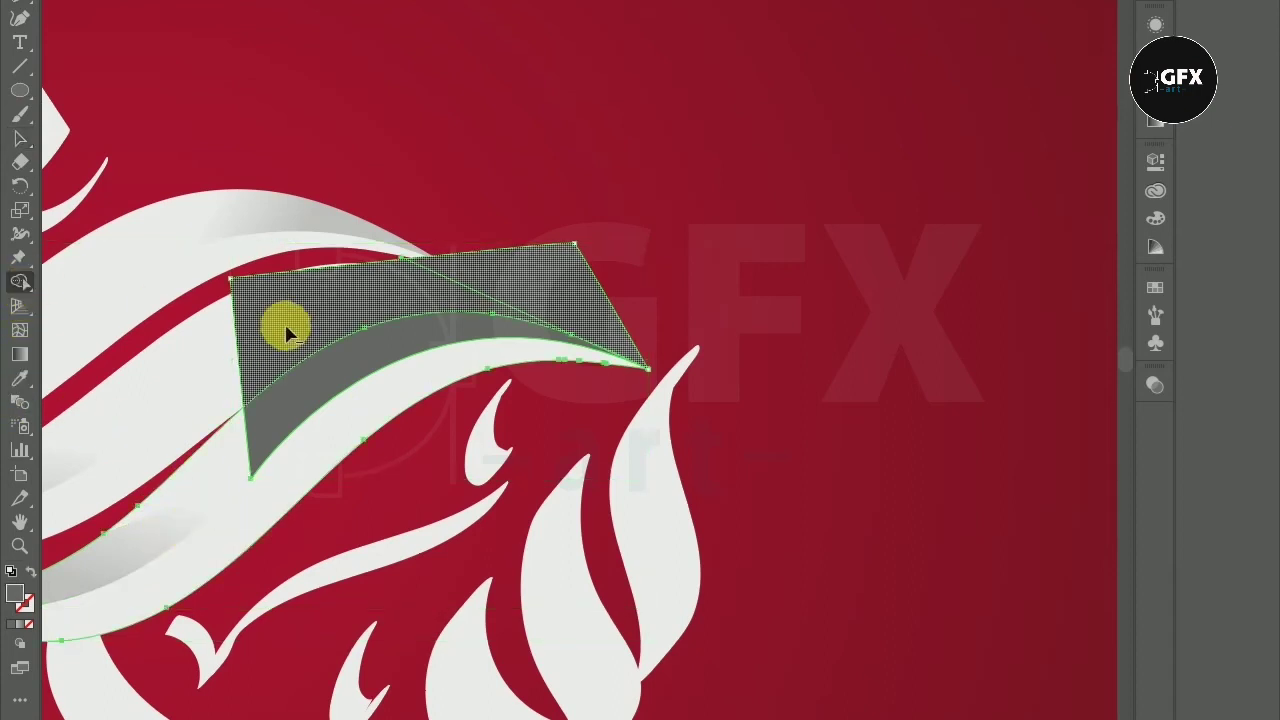
pyautogui.click(522, 278)
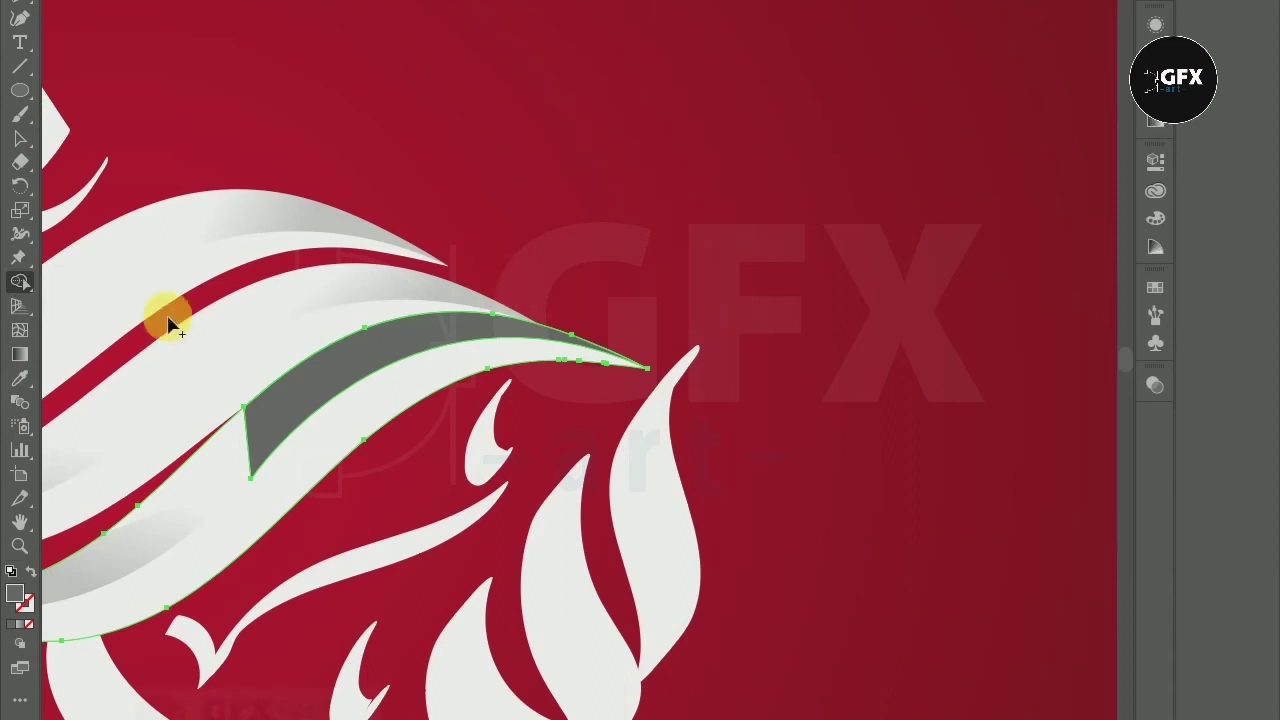
pyautogui.click(22, 22)
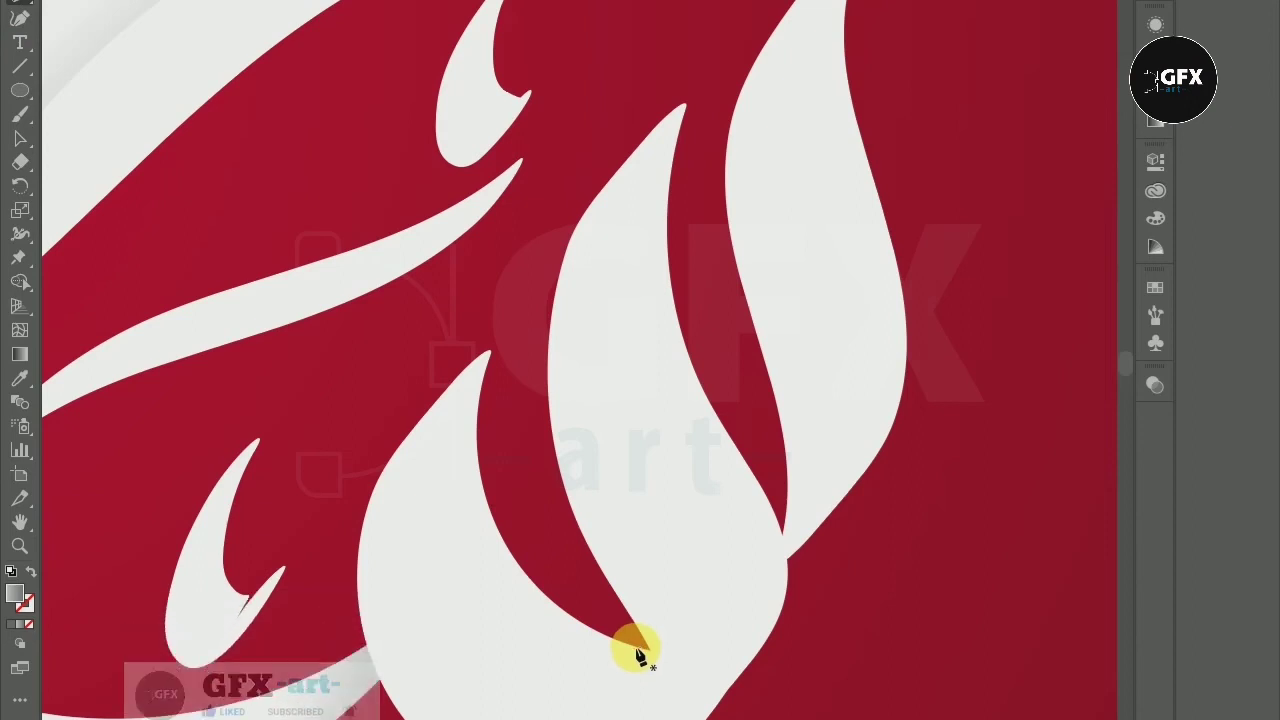
# Step: Pen-draw a curved shadow shape along the lower flame stroke's overlap
pyautogui.click(634, 646)
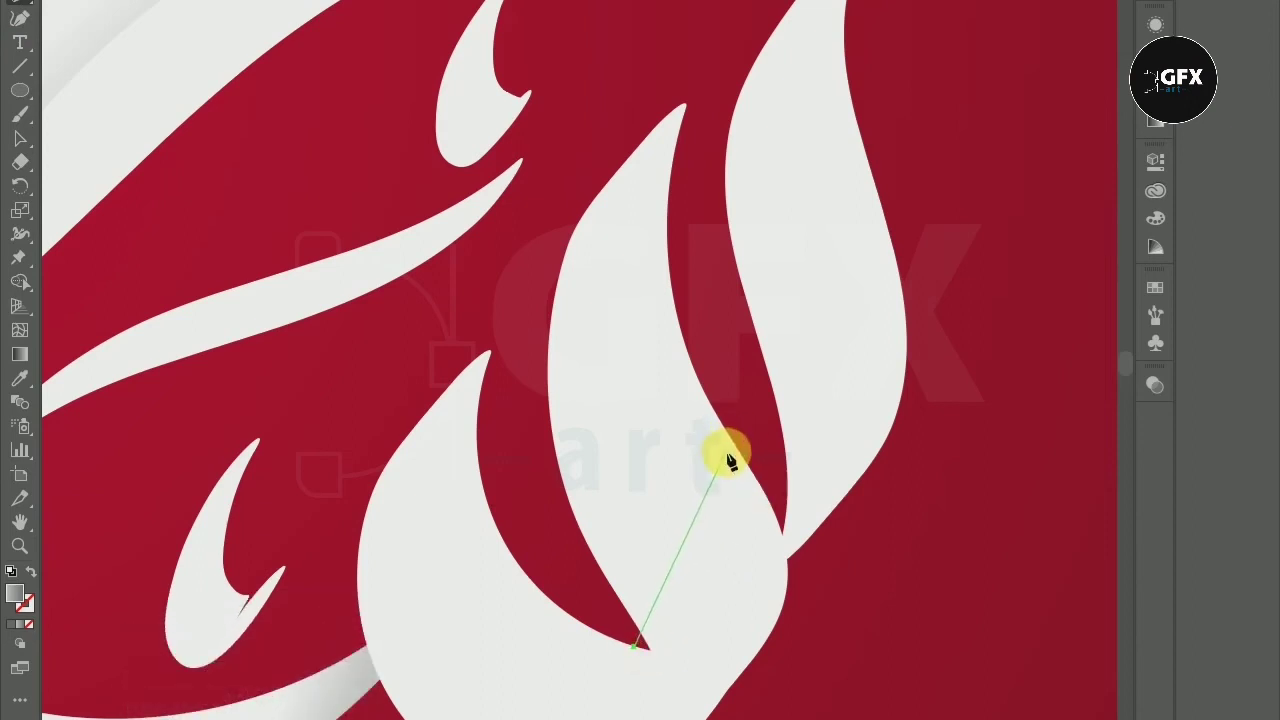
pyautogui.moveTo(736, 456)
pyautogui.mouseDown()
pyautogui.moveTo(631, 231)
pyautogui.moveTo(611, 229)
pyautogui.moveTo(630, 232)
pyautogui.mouseUp()
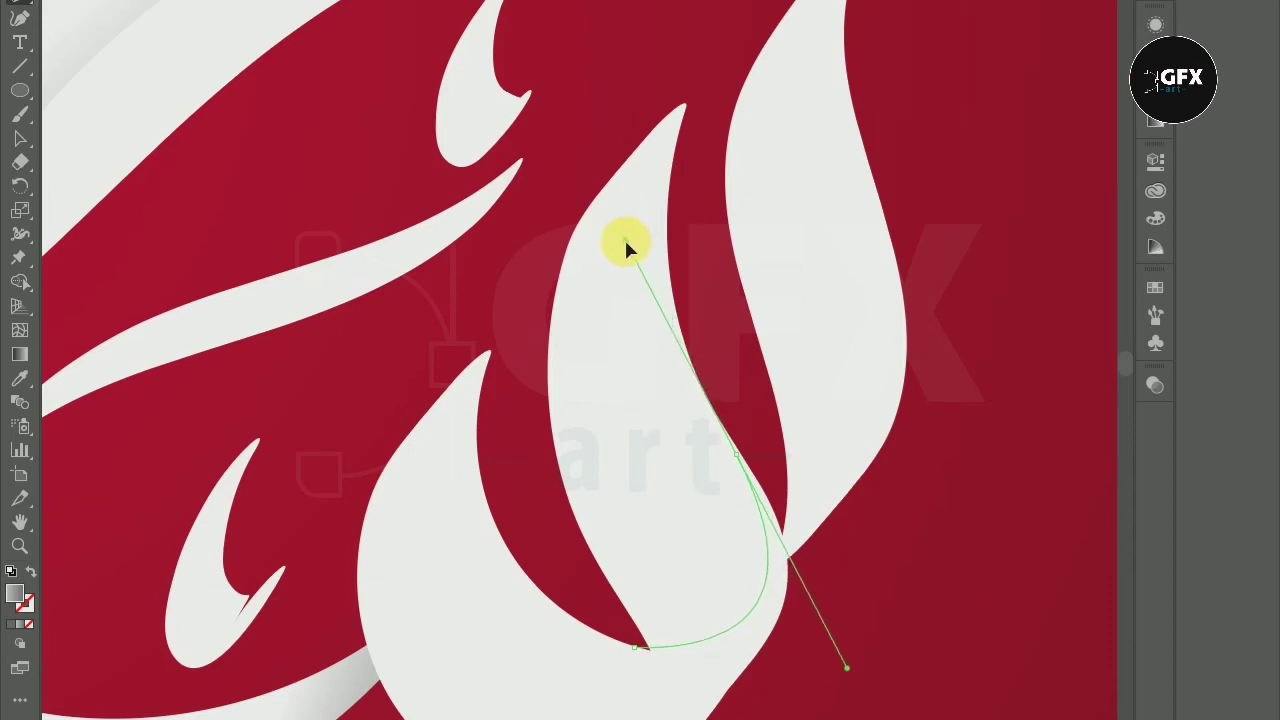
pyautogui.moveTo(630, 235); pyautogui.dragTo(640, 262)
pyautogui.hotkey('ctrl', 'z')
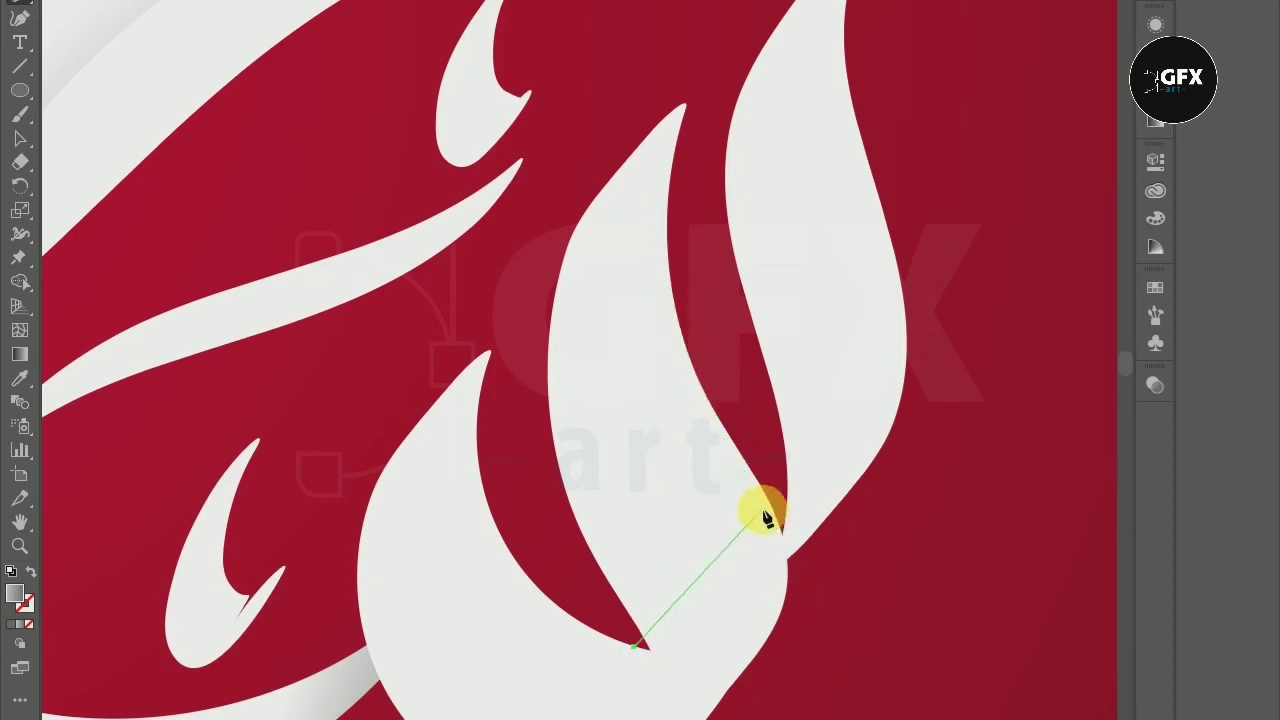
pyautogui.moveTo(763, 498); pyautogui.dragTo(744, 313)
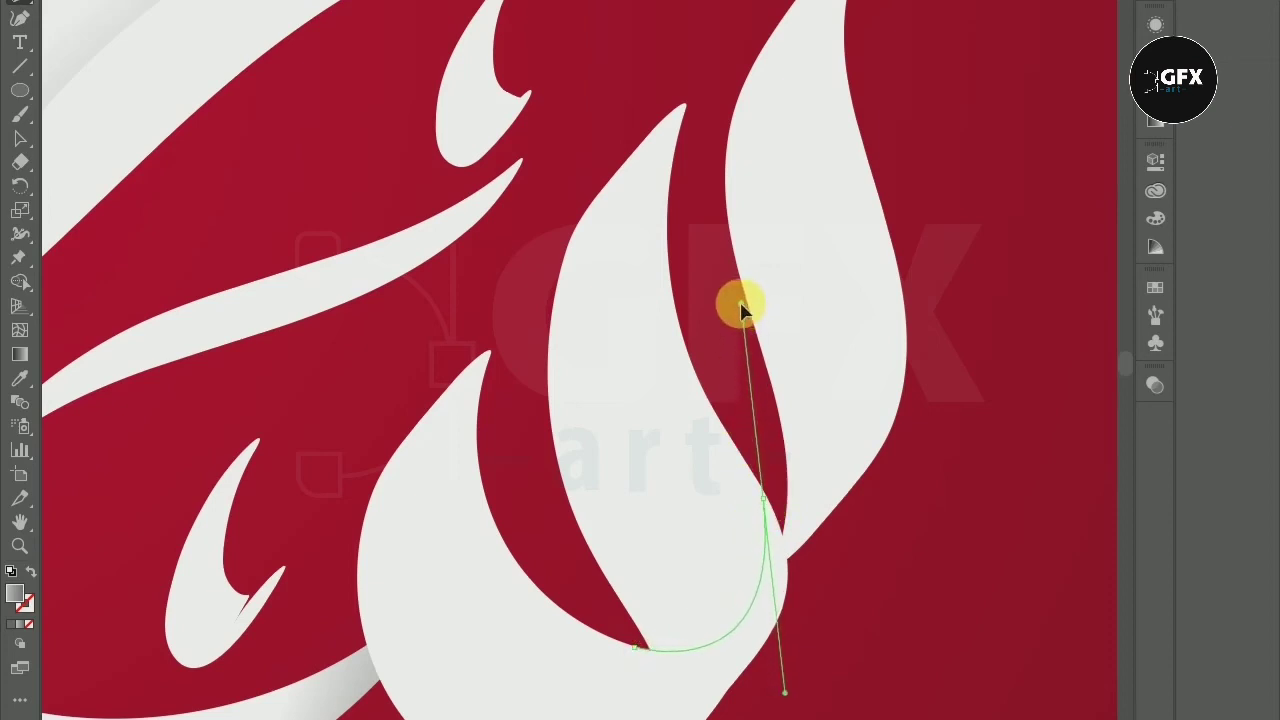
pyautogui.click(535, 455)
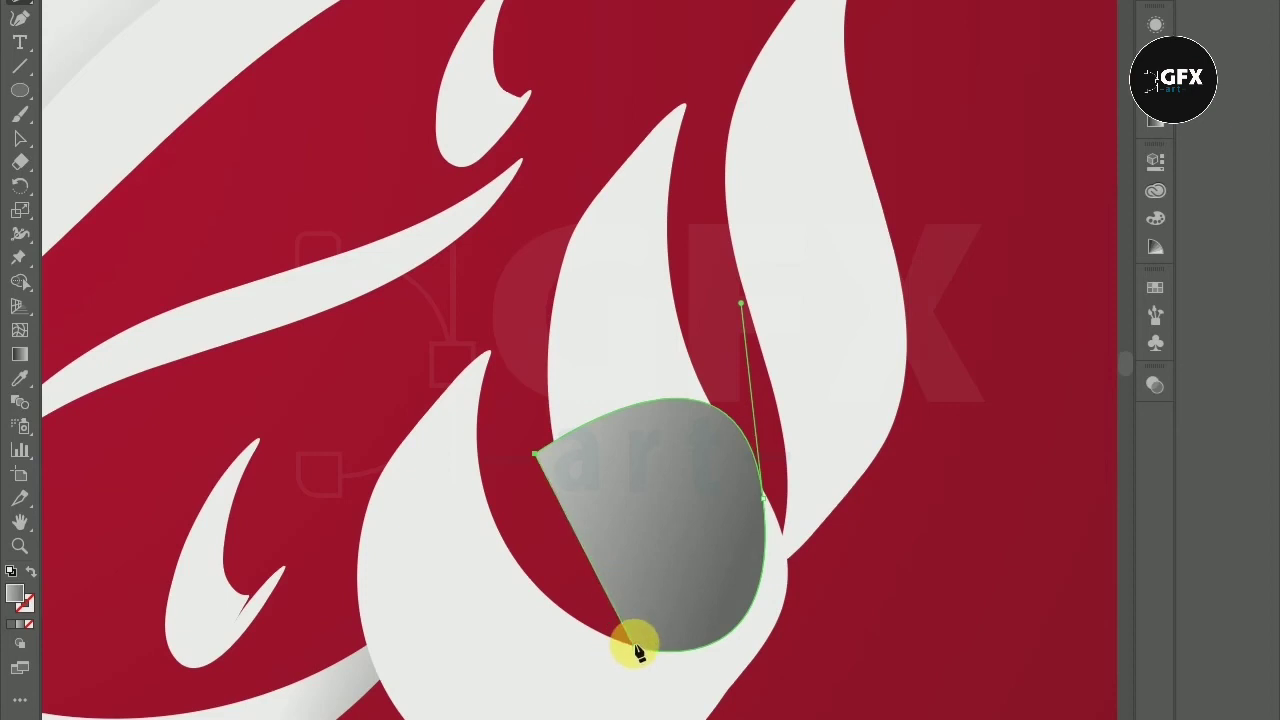
pyautogui.click(634, 649)
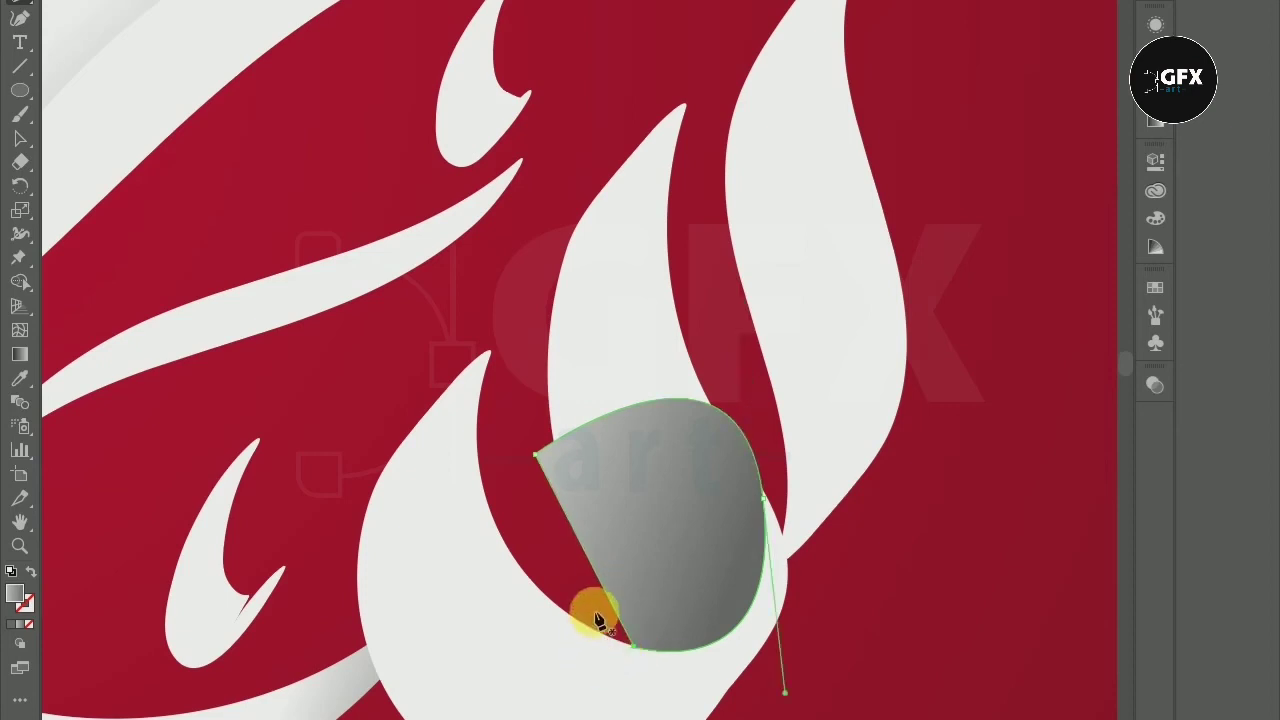
# Step: Trim the flame shadow with Shape Builder and drag a diagonal gradient across it
pyautogui.click(20, 282)
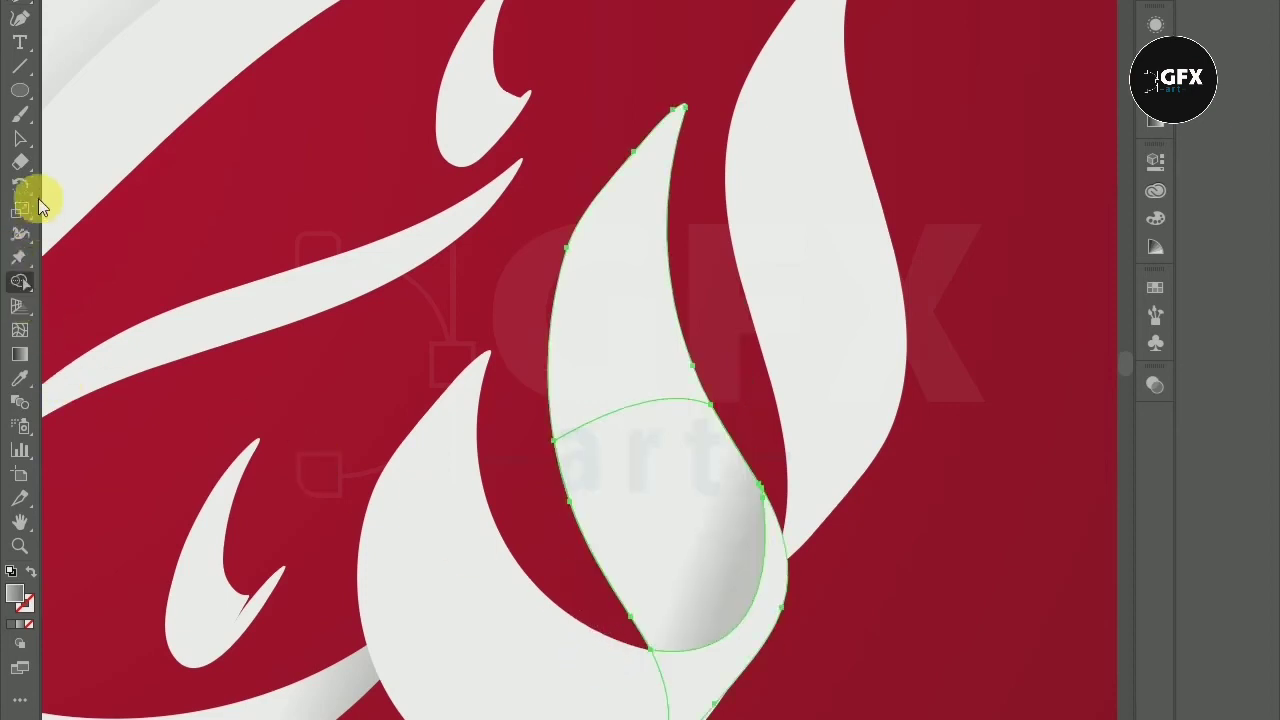
pyautogui.click(22, 137)
pyautogui.click(329, 480)
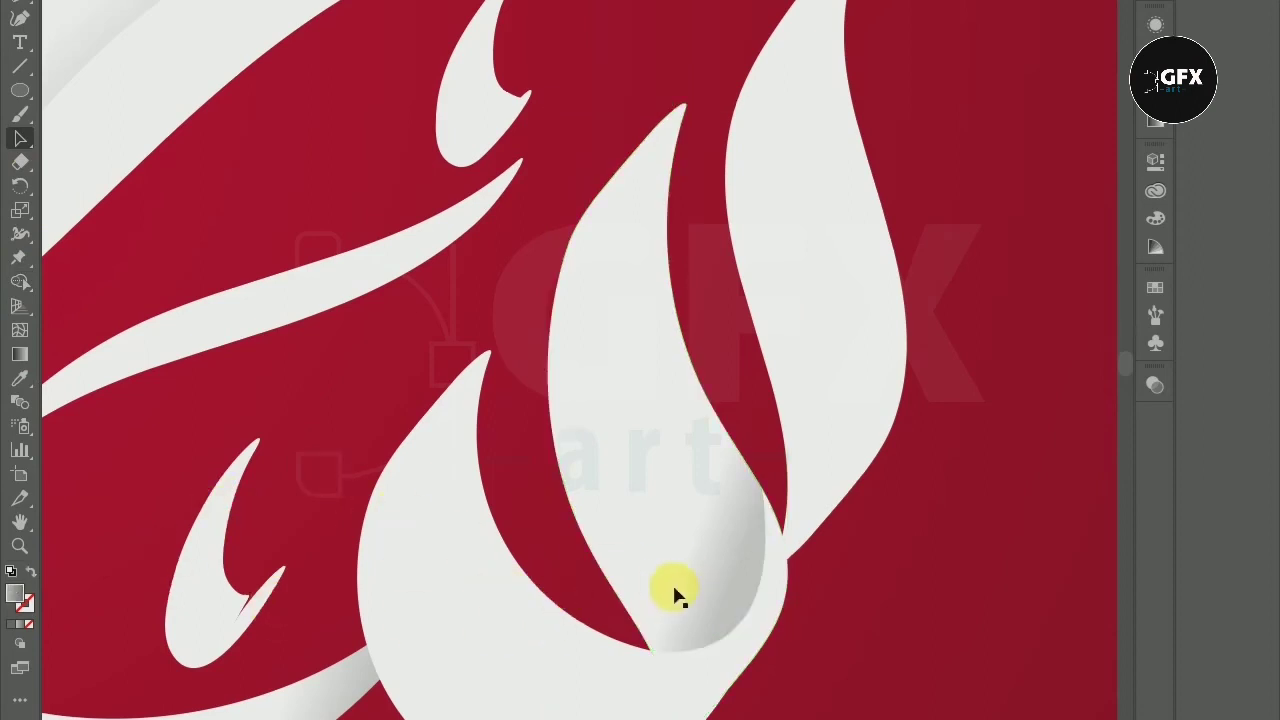
pyautogui.click(20, 354)
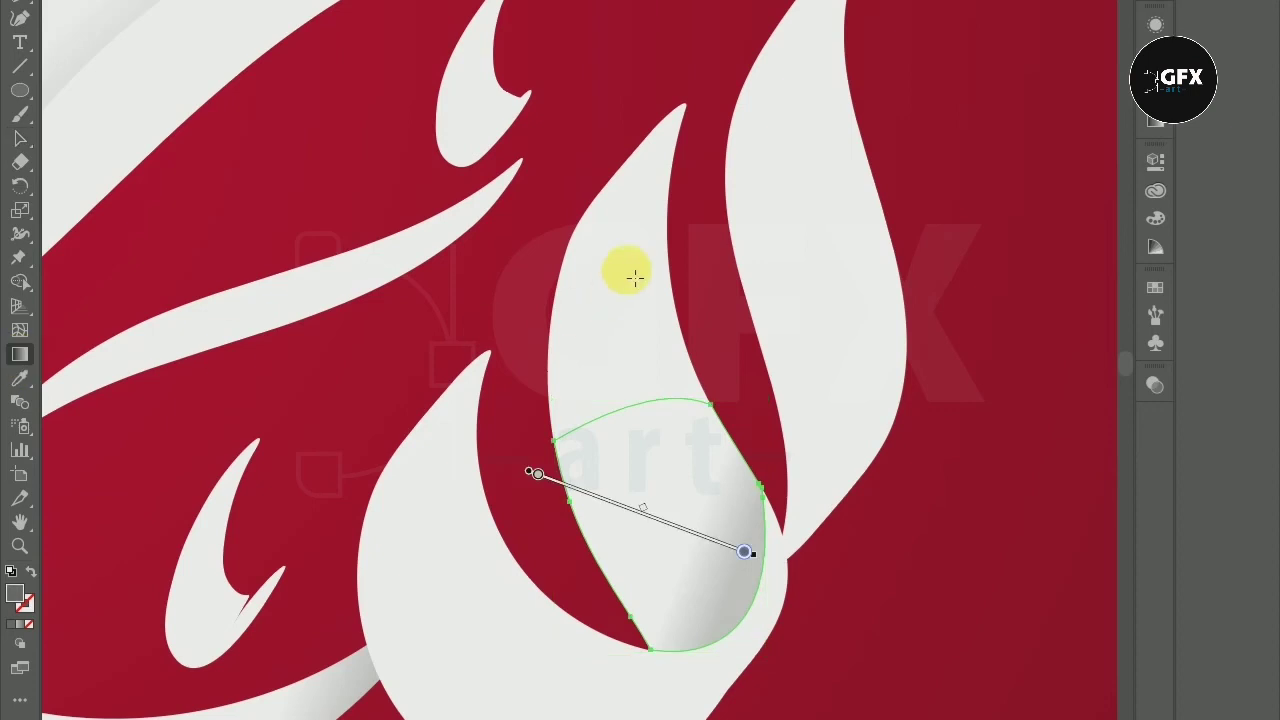
pyautogui.moveTo(563, 177)
pyautogui.mouseDown()
pyautogui.moveTo(810, 570)
pyautogui.moveTo(846, 566)
pyautogui.moveTo(818, 548)
pyautogui.moveTo(815, 563)
pyautogui.mouseUp()
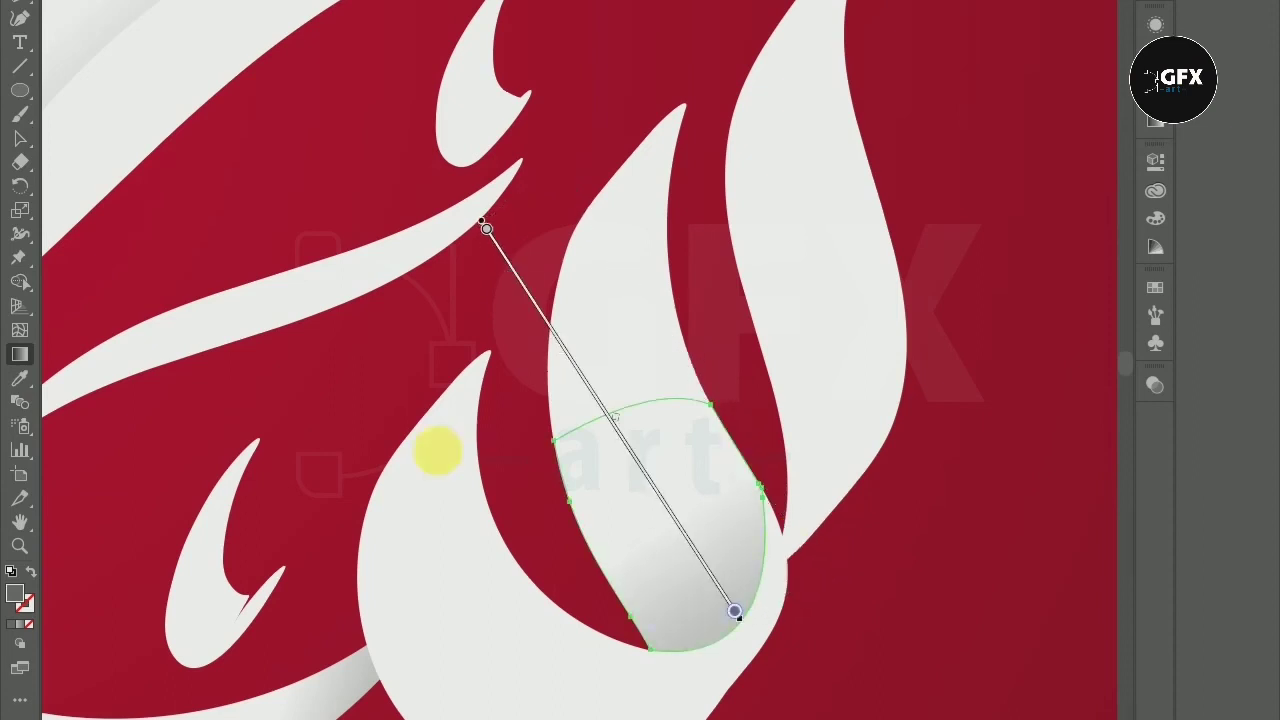
pyautogui.click(20, 137)
pyautogui.click(356, 390)
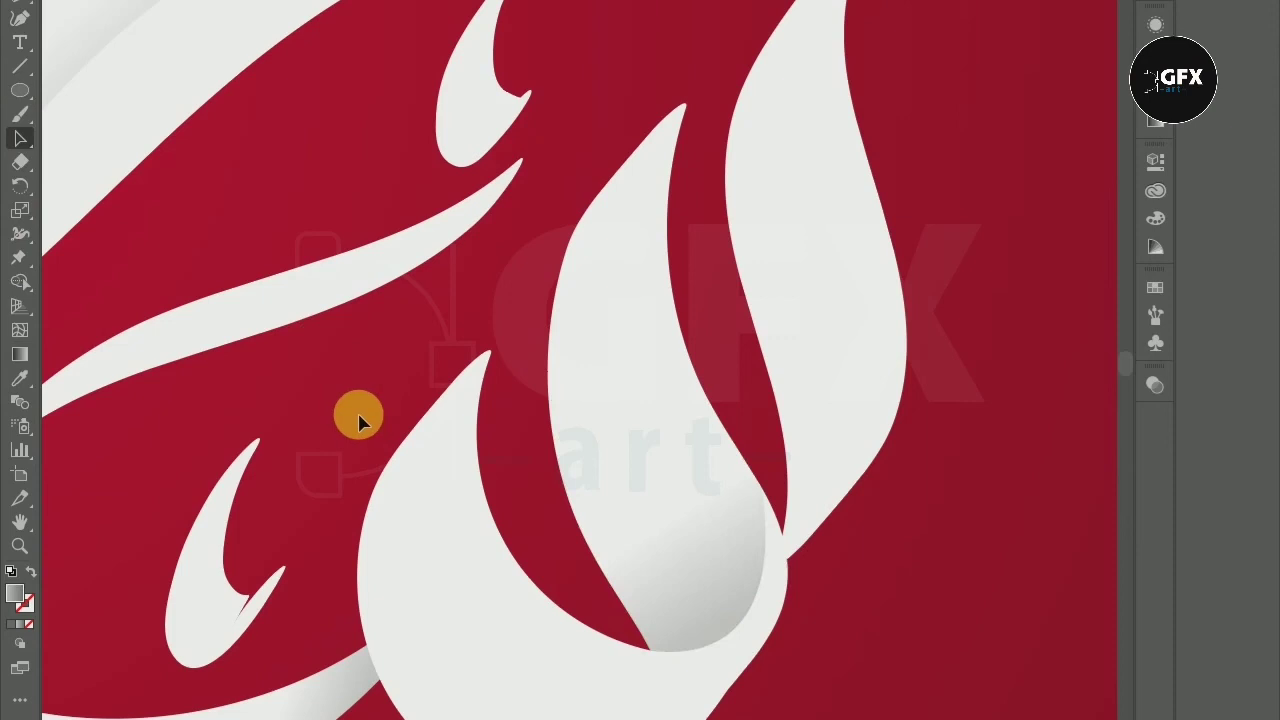
pyautogui.scroll(-3, 358, 418)
pyautogui.scroll(-1, 358, 418)
pyautogui.scroll(1, 357, 420)
pyautogui.scroll(1, 357, 420)
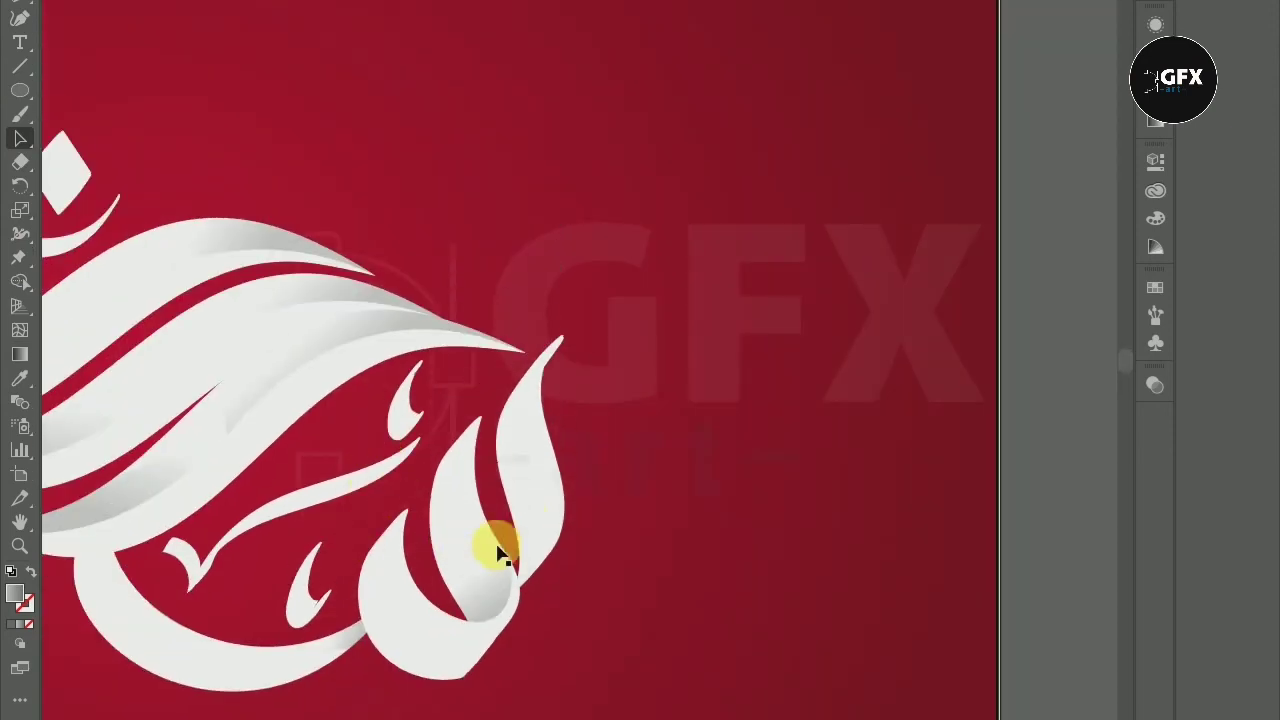
pyautogui.scroll(1, 516, 515)
pyautogui.scroll(1, 543, 483)
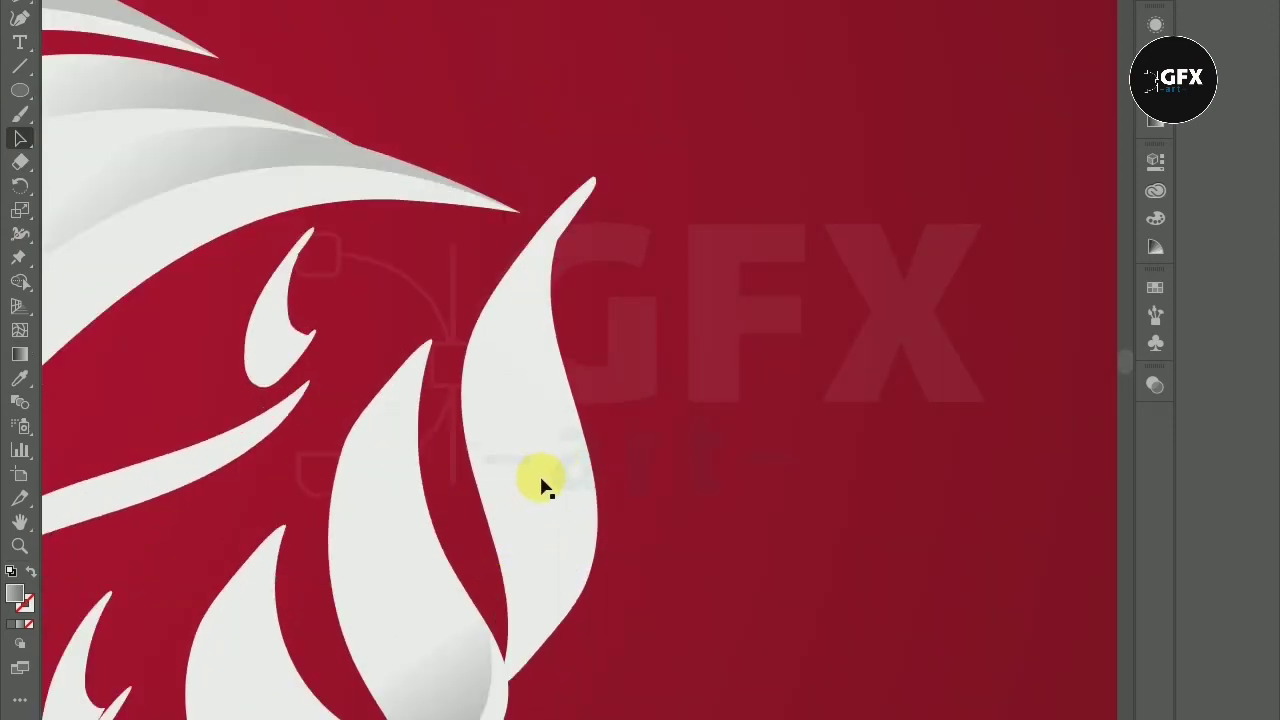
pyautogui.scroll(-1, 472, 540)
pyautogui.scroll(-1, 466, 543)
pyautogui.scroll(-1, 400, 529)
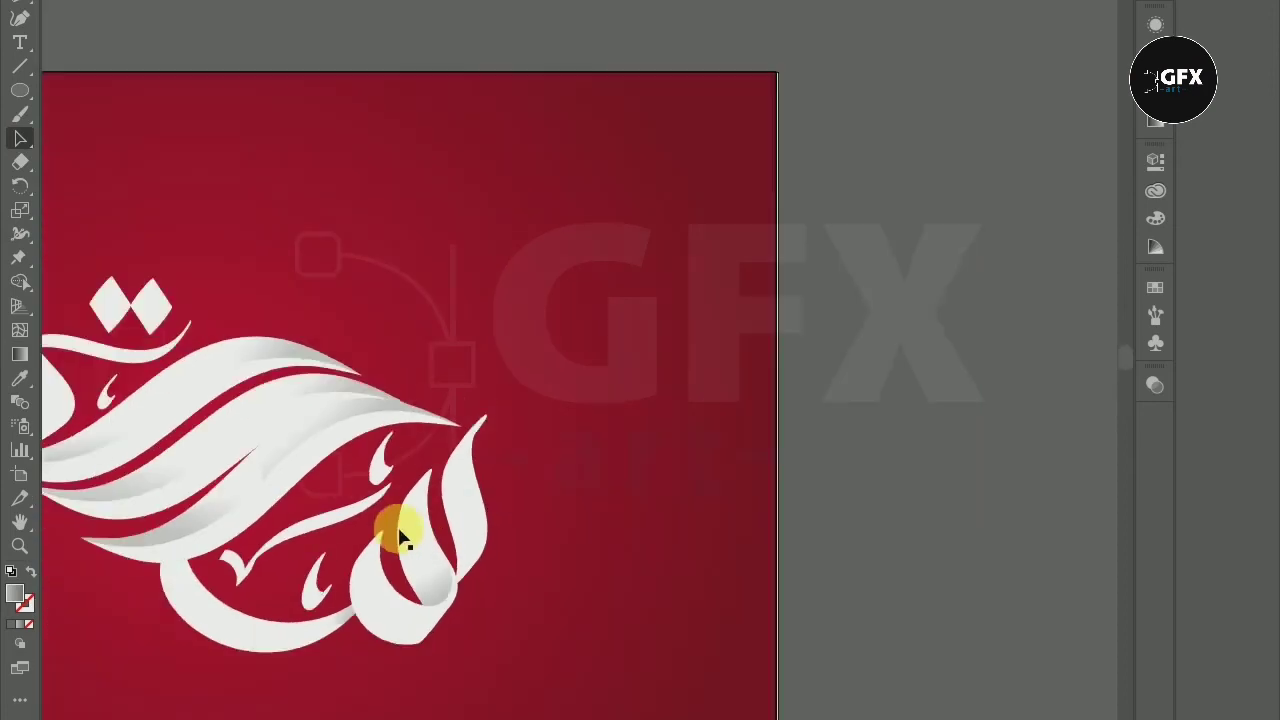
pyautogui.scroll(-1, 400, 529)
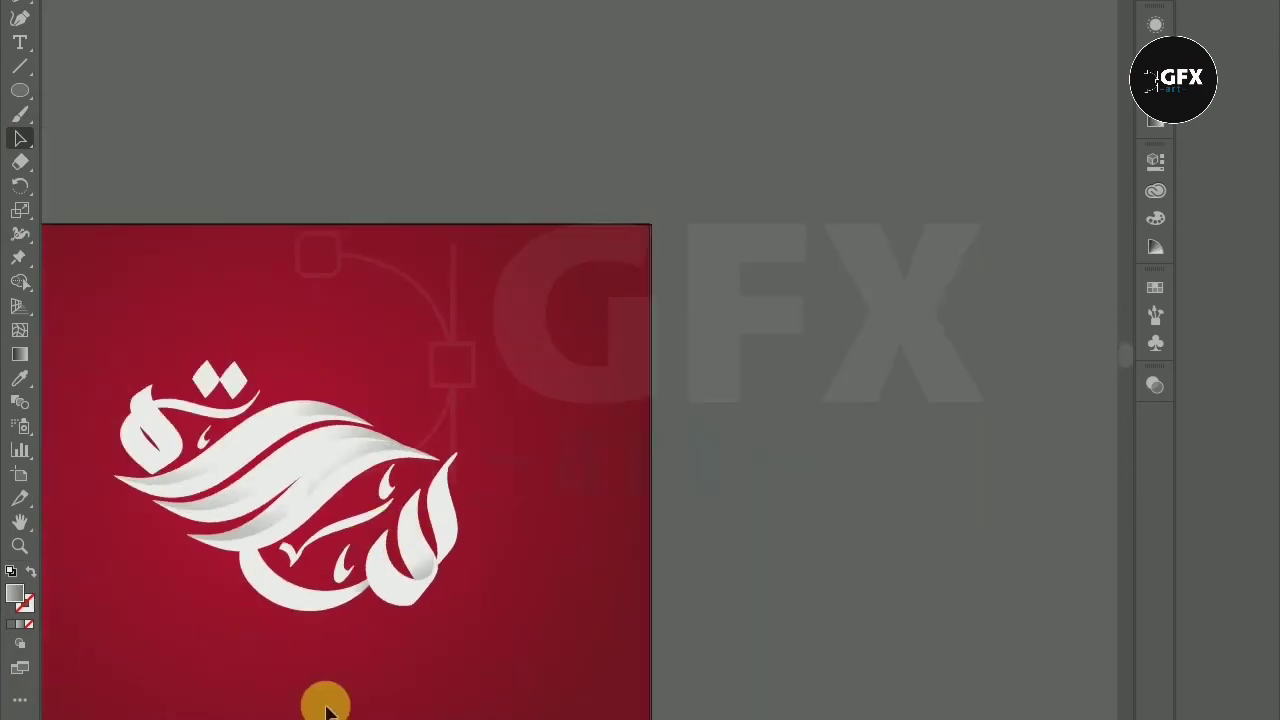
pyautogui.scroll(2, 414, 591)
pyautogui.scroll(1, 429, 643)
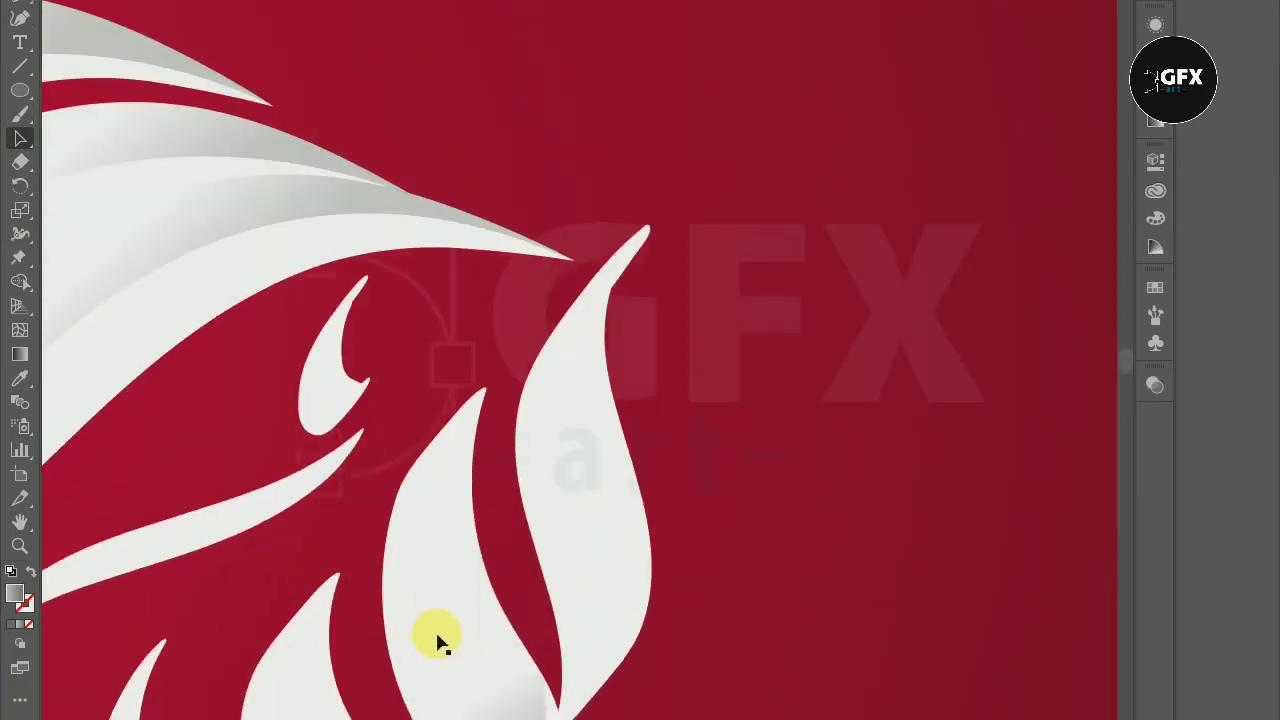
pyautogui.scroll(-1, 437, 640)
pyautogui.click(19, 140)
pyautogui.scroll(1, 391, 560)
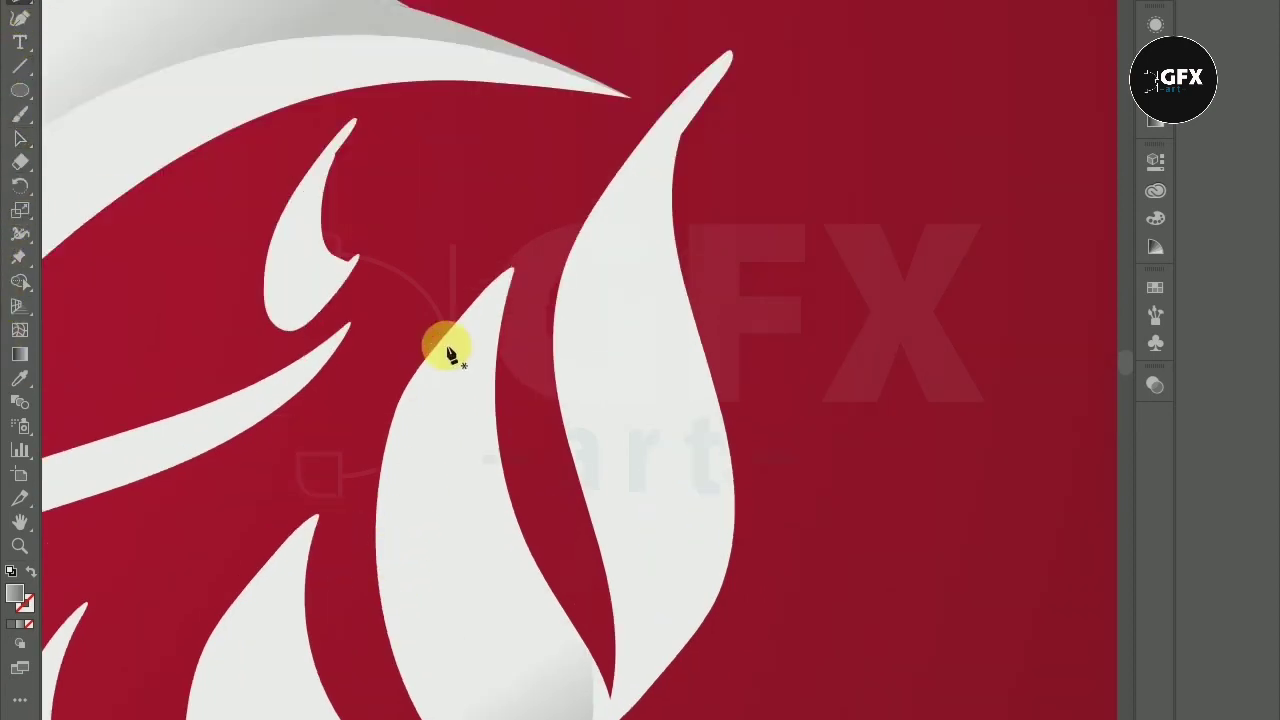
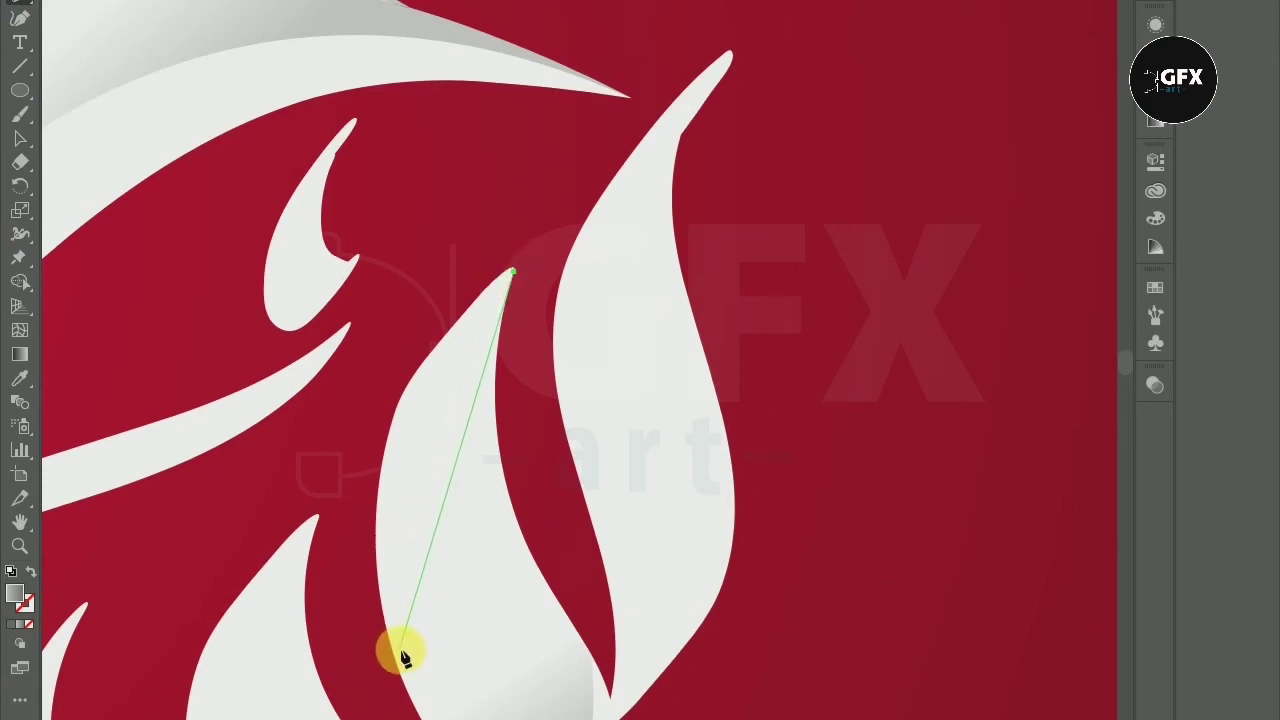
# Step: Draw a grey shading outline along the inner flame and Shape Builder-merge it into the white flame
pyautogui.moveTo(400, 650)
pyautogui.mouseDown()
pyautogui.moveTo(466, 665)
pyautogui.moveTo(458, 684)
pyautogui.mouseUp()
pyautogui.scroll(-2, 430, 640)
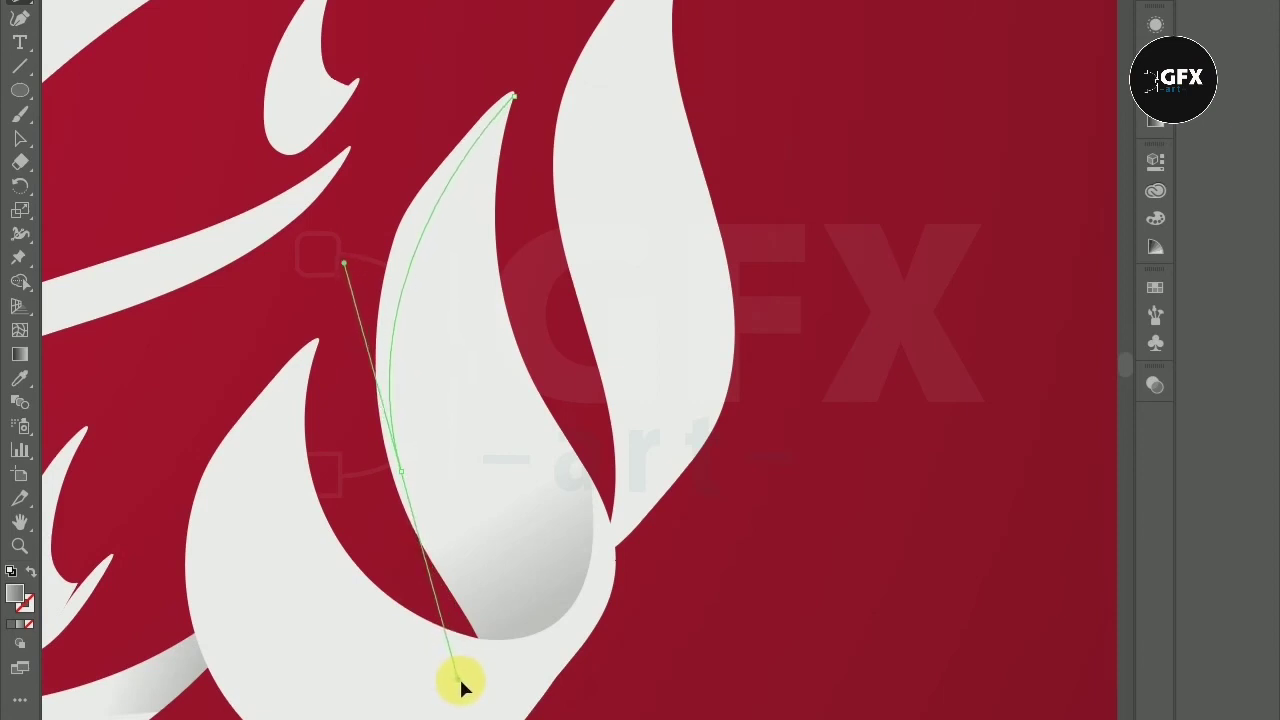
pyautogui.click(580, 405)
pyautogui.click(515, 97)
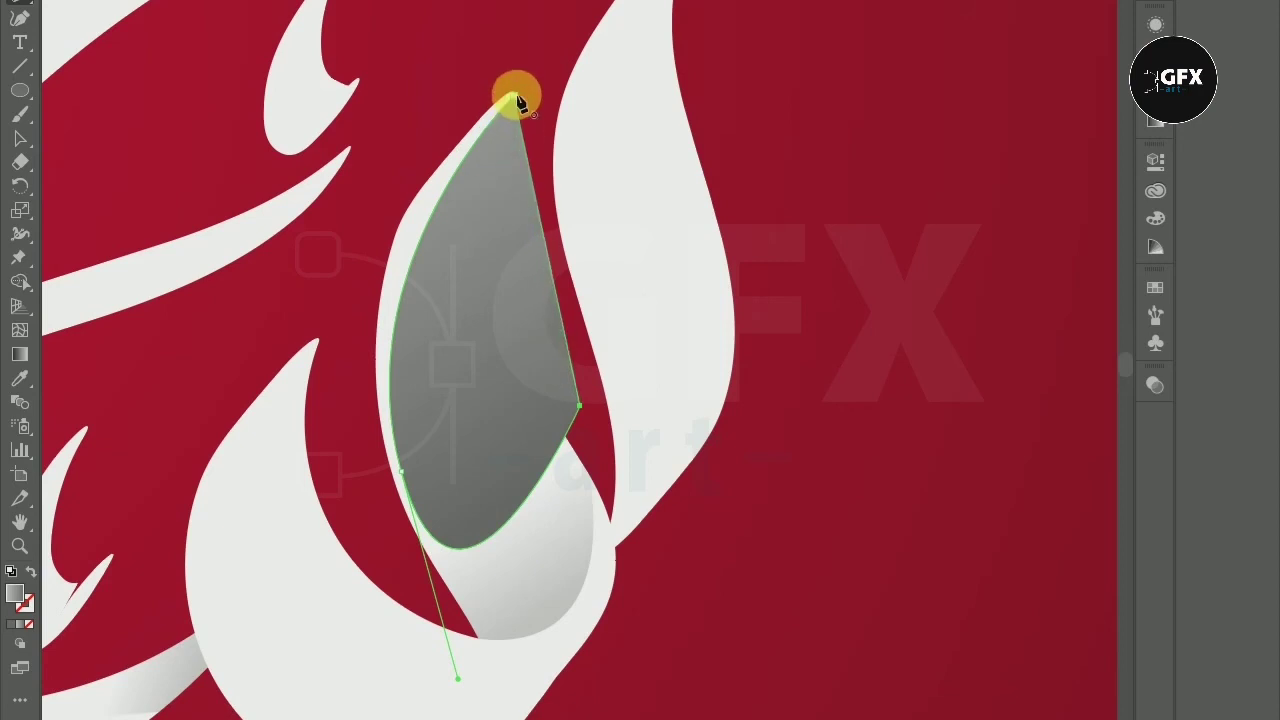
pyautogui.click(20, 138)
pyautogui.keyDown('shift'); pyautogui.click(436, 182); pyautogui.keyUp('shift')
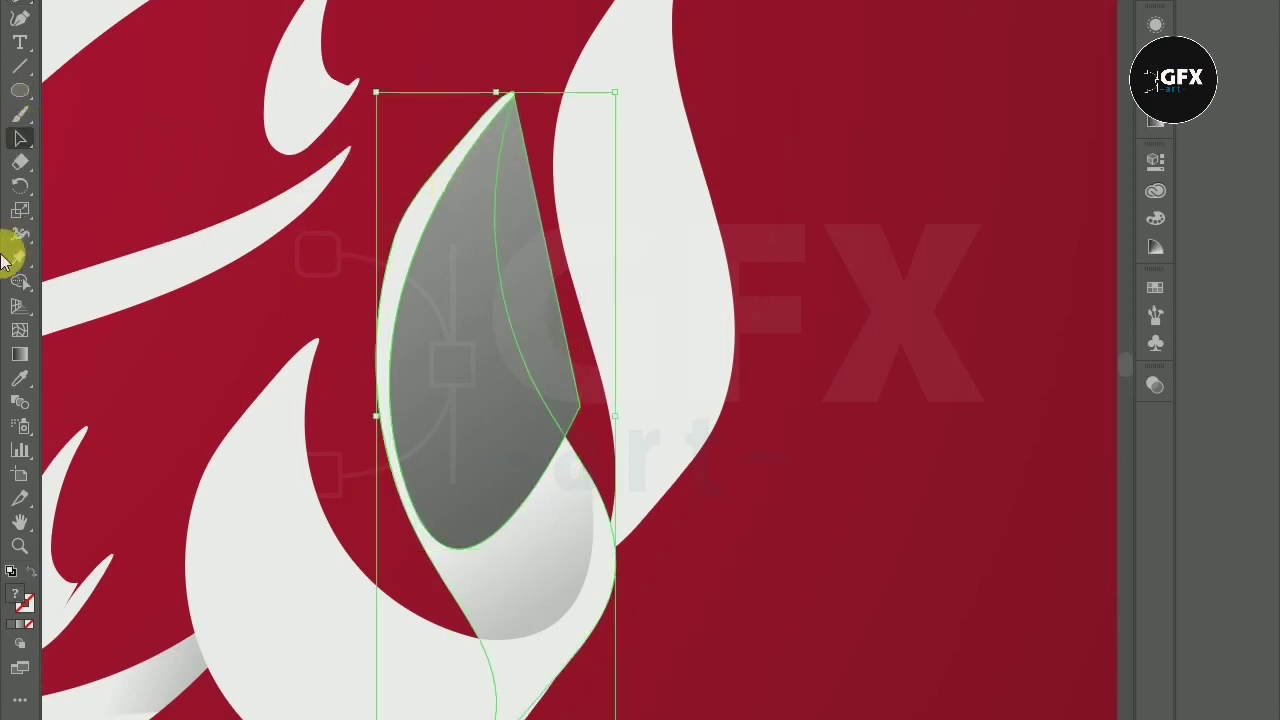
pyautogui.click(20, 354)
# Step: Lay a diagonal grey-to-white gradient across the merged inner flame, then deselect it
pyautogui.click(349, 371)
pyautogui.moveTo(763, 617)
pyautogui.mouseDown()
pyautogui.moveTo(586, 383)
pyautogui.moveTo(418, 232)
pyautogui.moveTo(356, 212)
pyautogui.moveTo(378, 240)
pyautogui.moveTo(381, 221)
pyautogui.mouseUp()
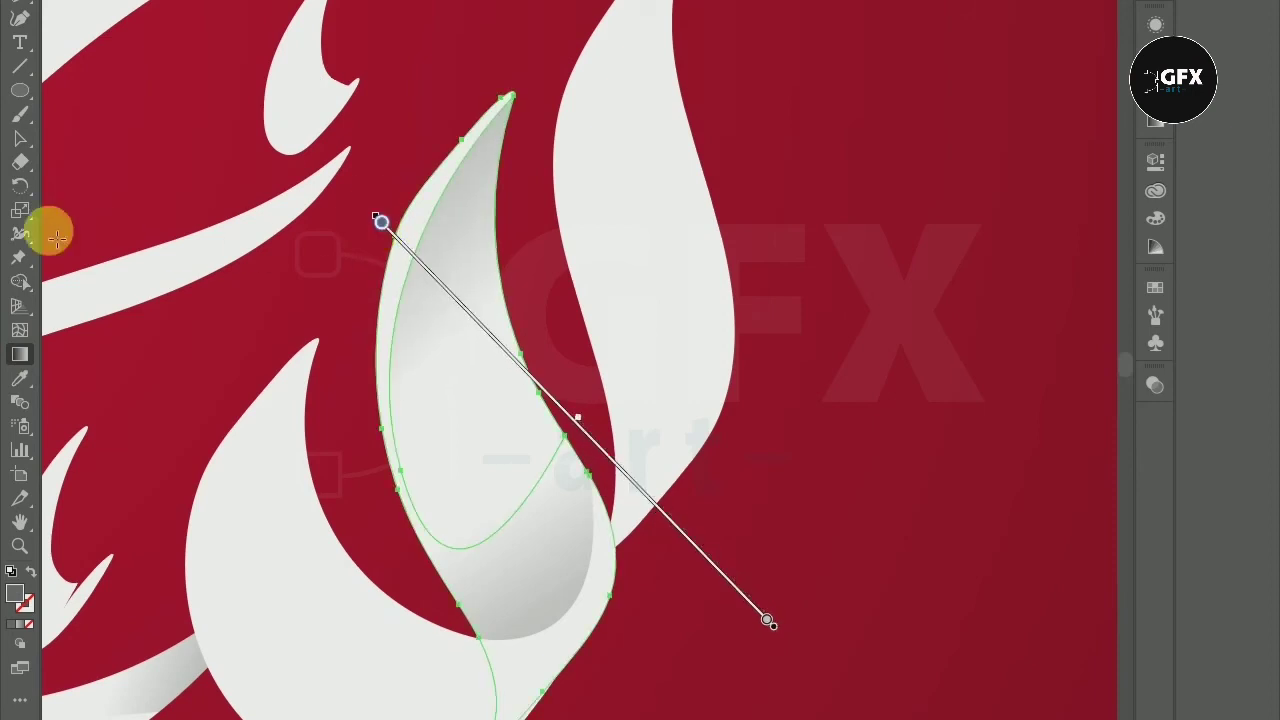
pyautogui.click(20, 140)
pyautogui.click(428, 51)
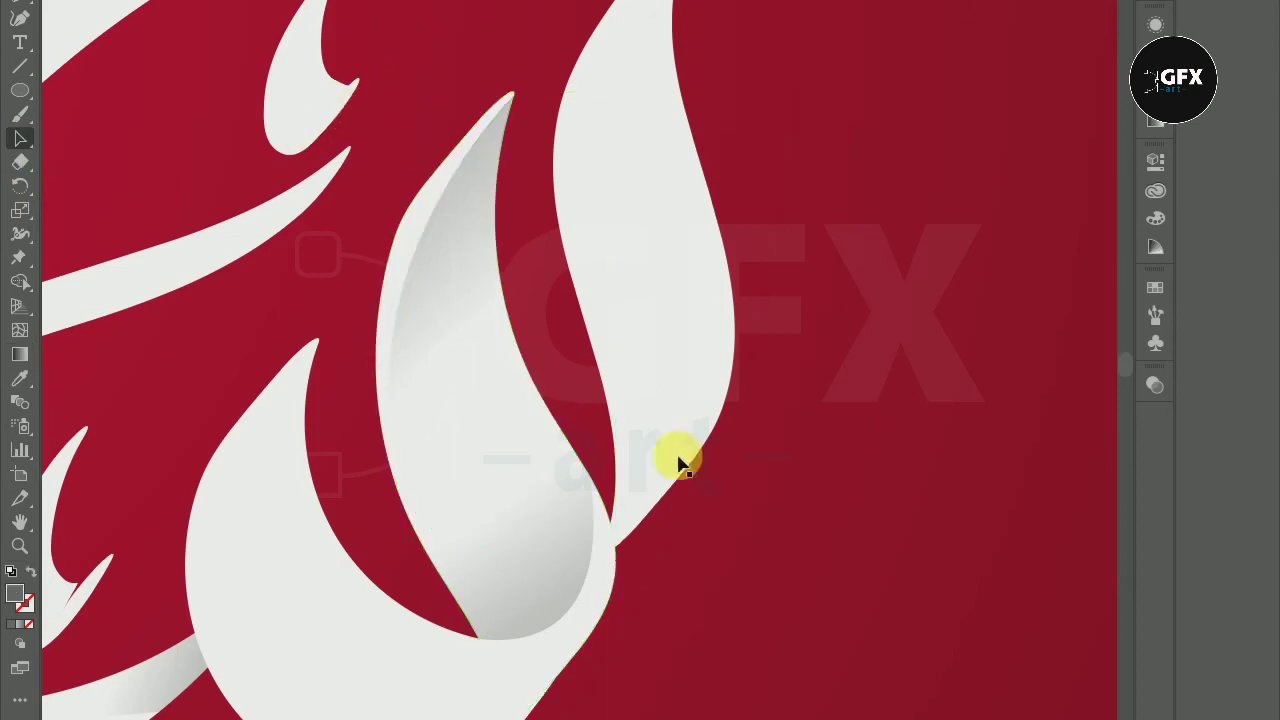
pyautogui.scroll(-2, 758, 562)
# Step: Deselect the teardrop shape and zoom in on the tall right flame
pyautogui.scroll(-1, 758, 562)
pyautogui.scroll(-1, 760, 543)
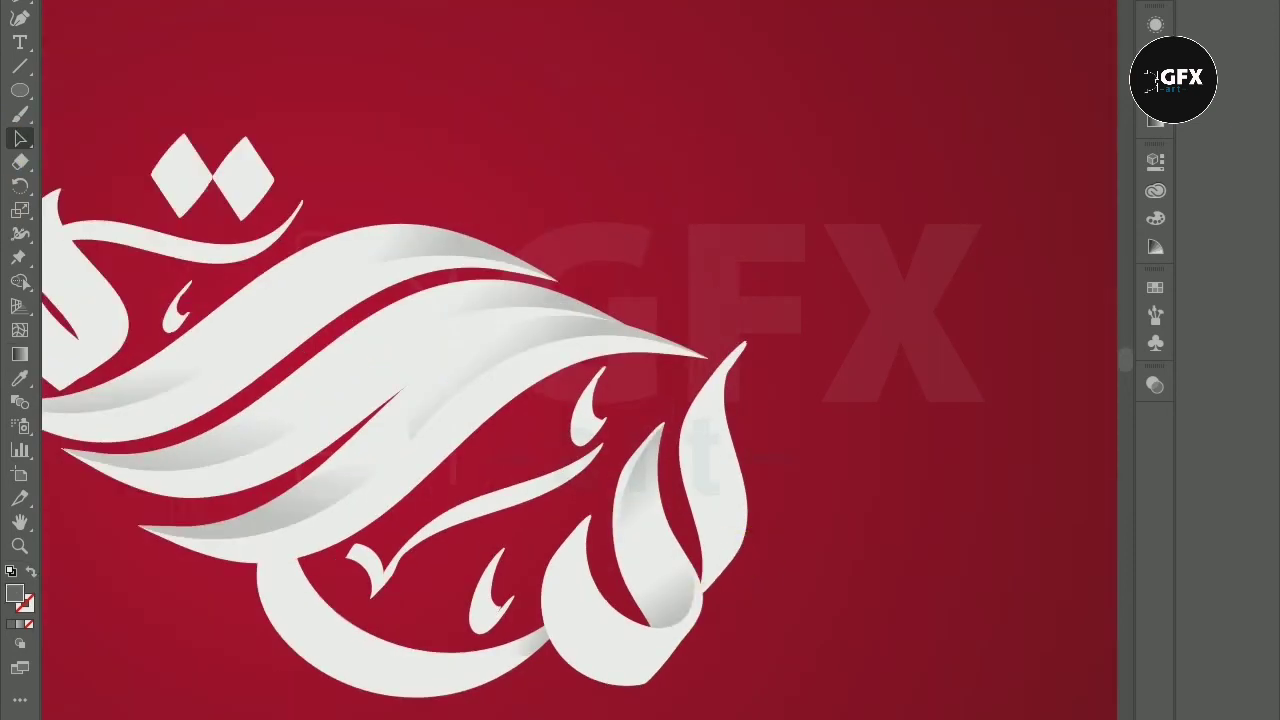
pyautogui.scroll(1, 706, 486)
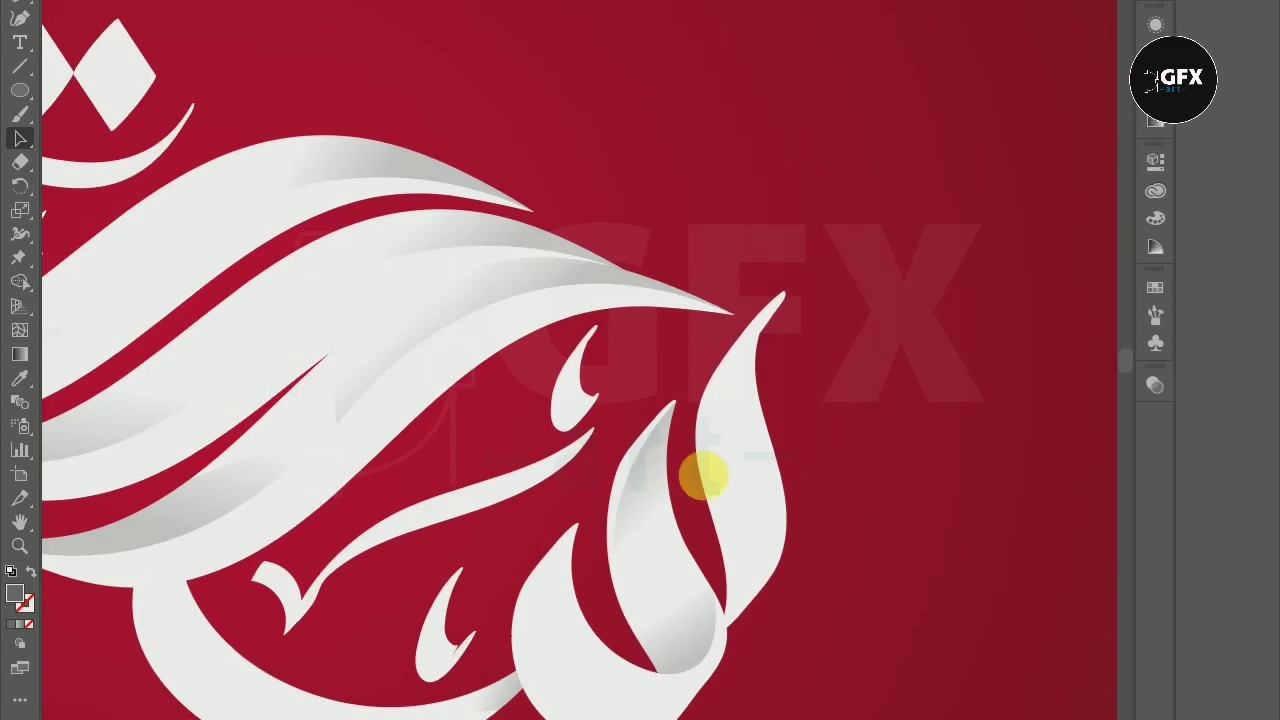
pyautogui.scroll(-3, 706, 478)
pyautogui.click(943, 300)
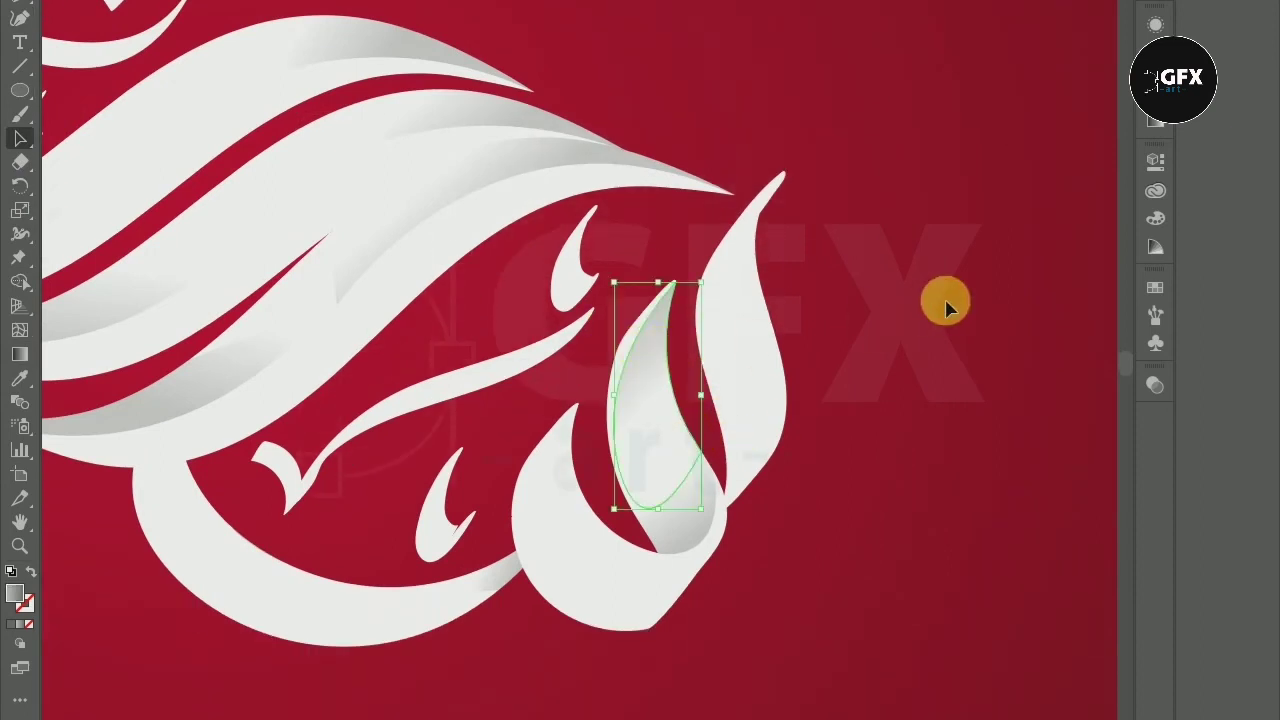
pyautogui.scroll(1, 877, 298)
pyautogui.scroll(1, 834, 291)
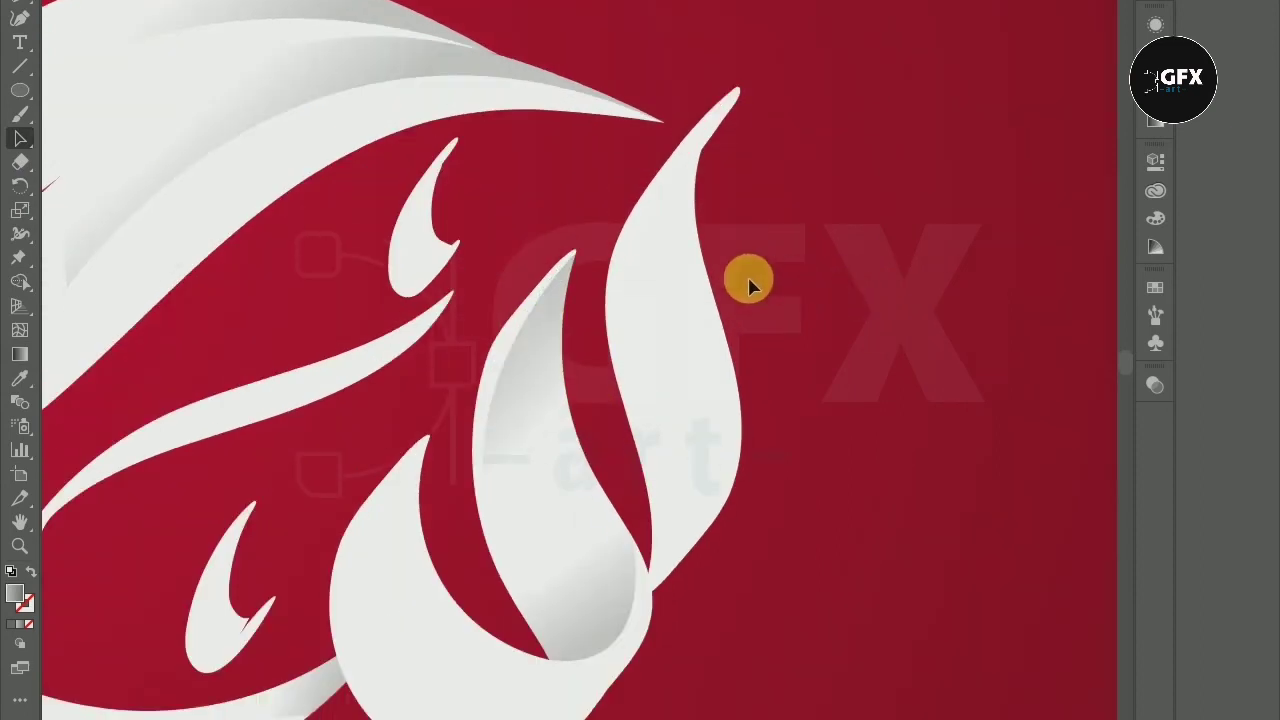
pyautogui.scroll(1, 669, 275)
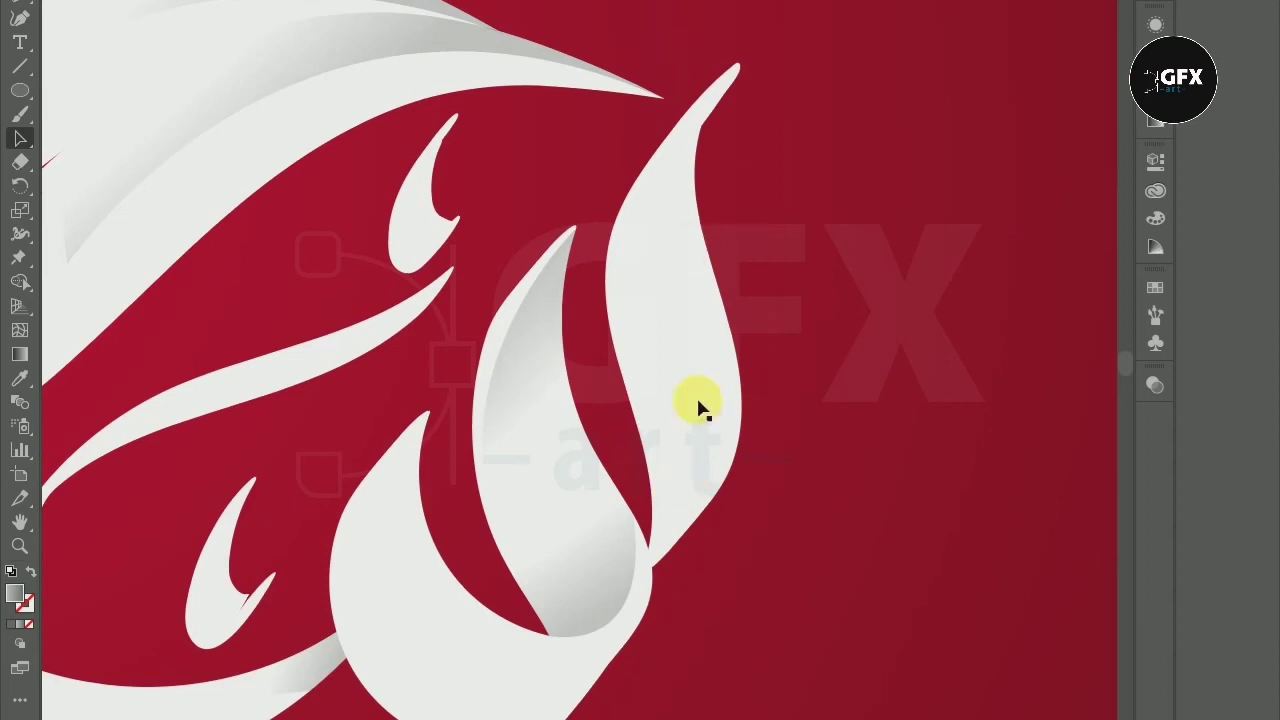
pyautogui.scroll(1, 703, 189)
pyautogui.scroll(1, 705, 192)
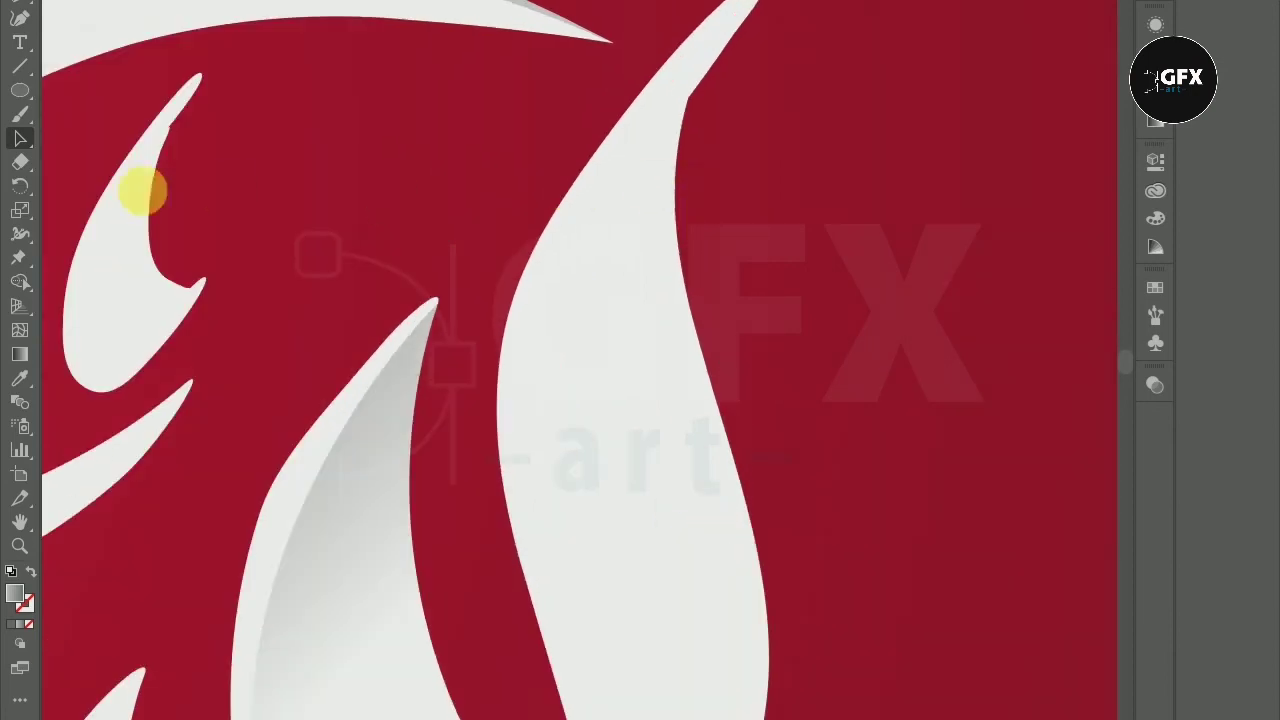
# Step: Draw a curved shading shape along the right flame's lower inner side with the Pen tool
pyautogui.click(19, 18)
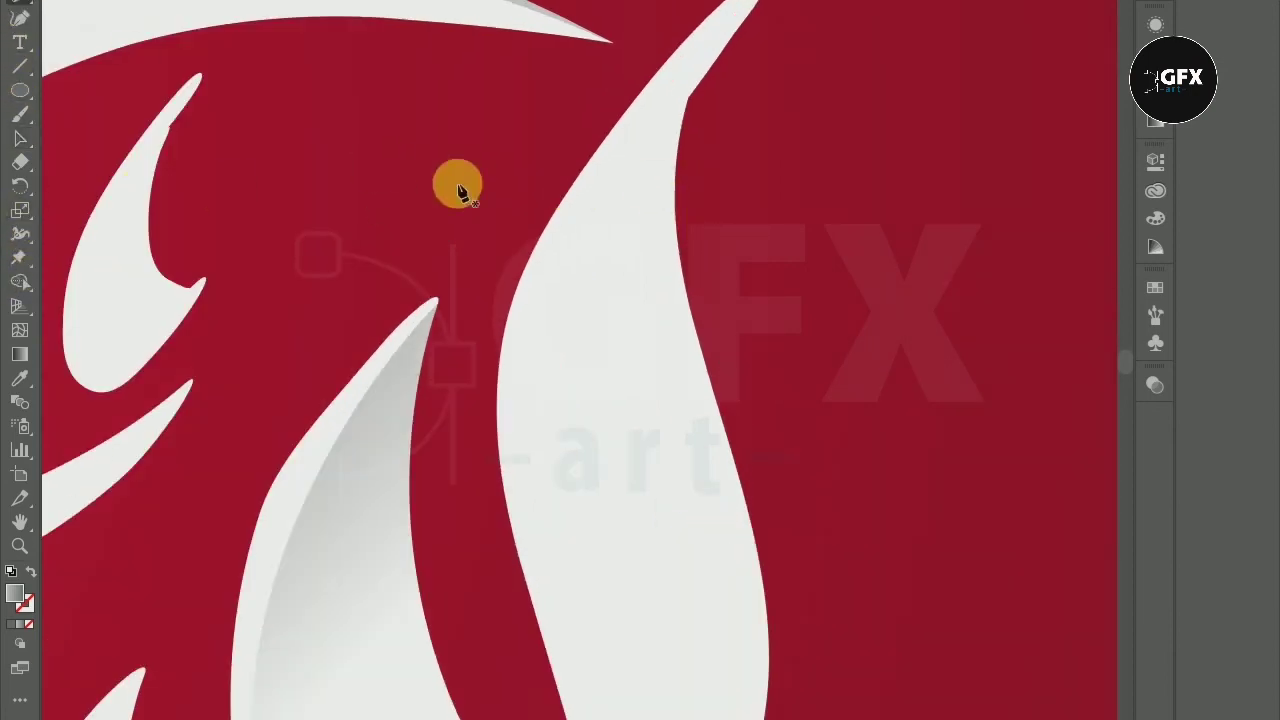
pyautogui.scroll(2, 520, 200)
pyautogui.scroll(-1, 572, 226)
pyautogui.scroll(-2, 600, 400)
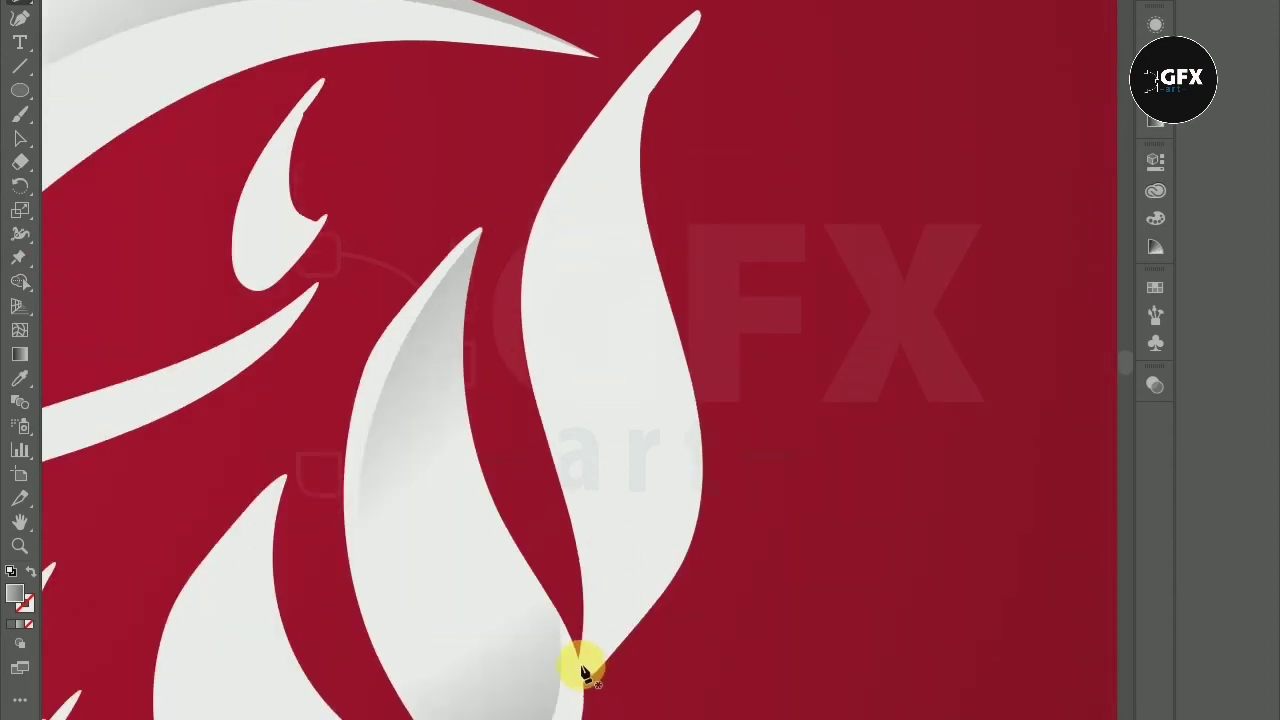
pyautogui.click(579, 662)
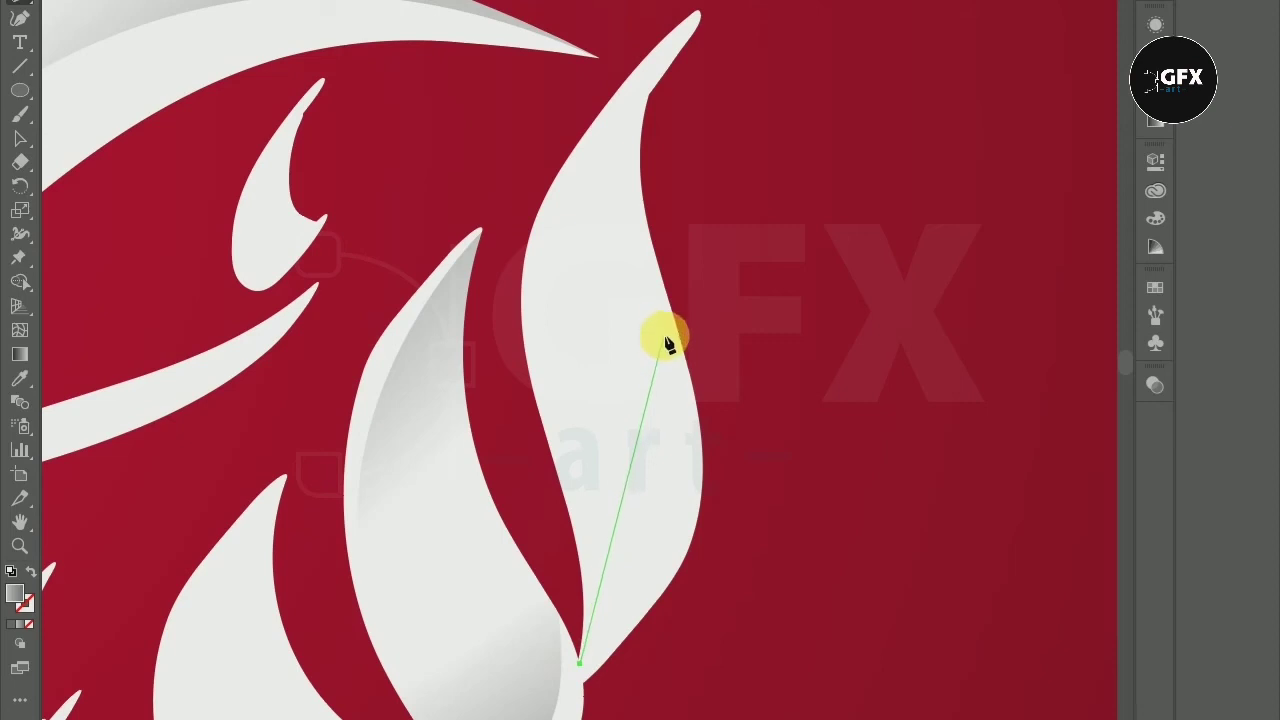
pyautogui.moveTo(584, 153); pyautogui.dragTo(588, 117)
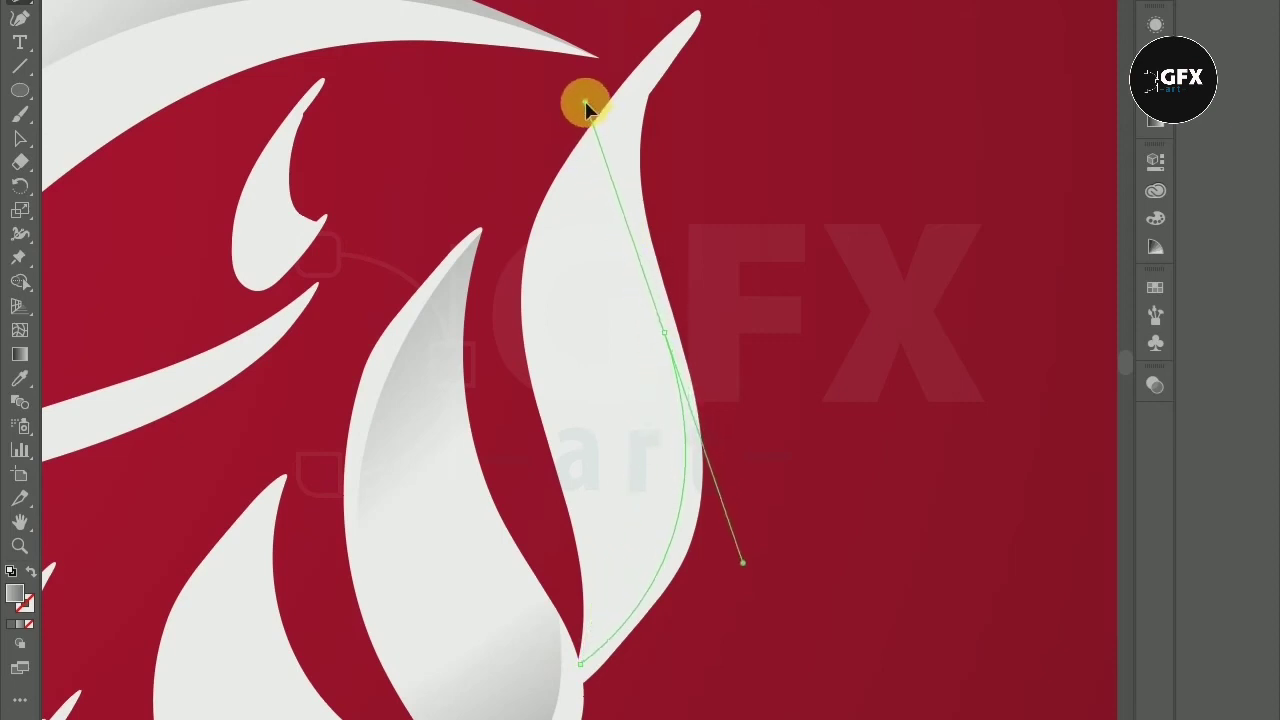
pyautogui.moveTo(587, 108); pyautogui.dragTo(585, 102)
pyautogui.click(547, 533)
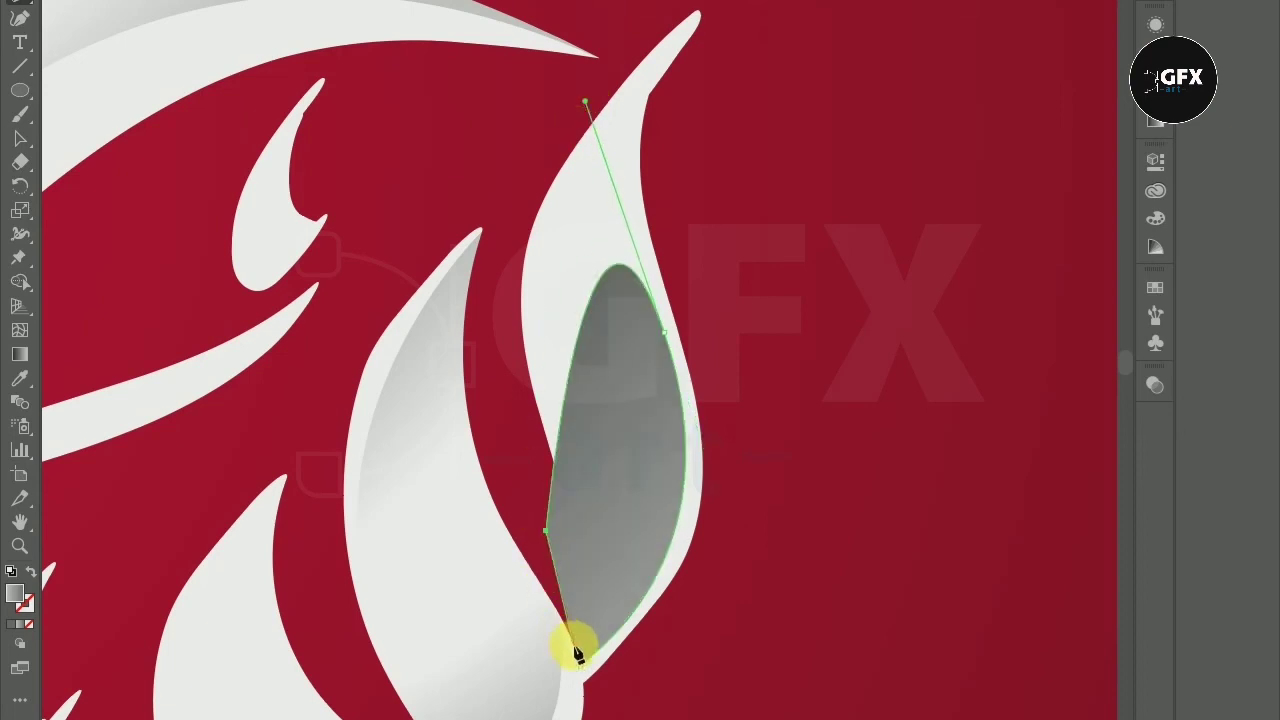
pyautogui.moveTo(585, 672); pyautogui.dragTo(648, 585)
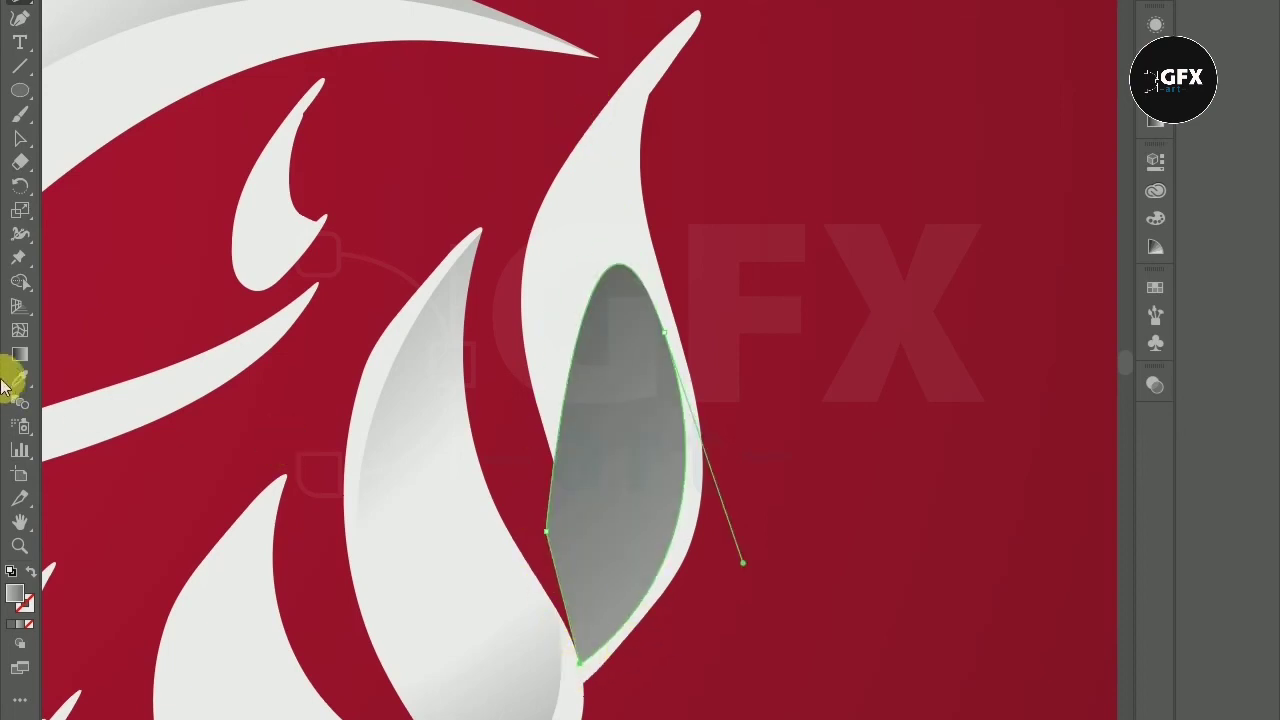
# Step: Merge the shading shape into the white flame and drag a diagonal gradient across it
pyautogui.click(20, 137)
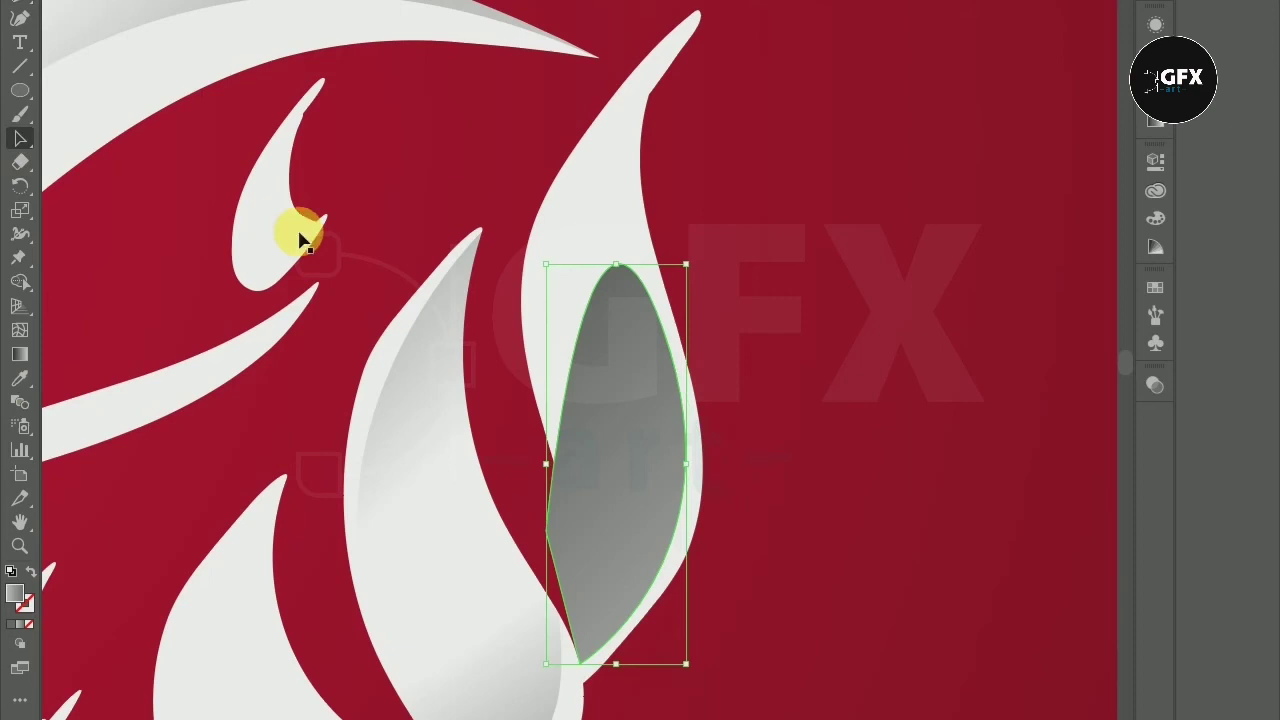
pyautogui.keyDown('shift'); pyautogui.click(604, 242); pyautogui.keyUp('shift')
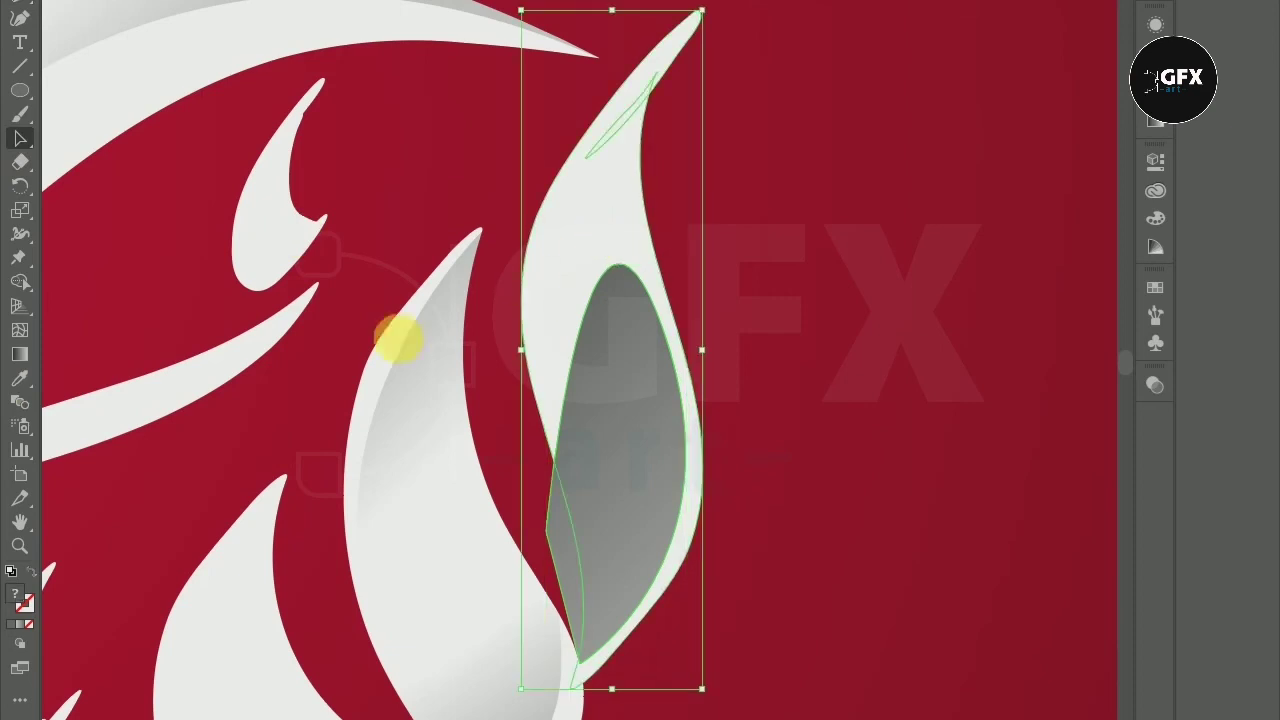
pyautogui.click(18, 285)
pyautogui.click(591, 554)
pyautogui.press('g')
pyautogui.moveTo(440, 150); pyautogui.dragTo(765, 453)
# Step: Deselect the shaded flame and zoom out to the whole calligraphy
pyautogui.click(25, 136)
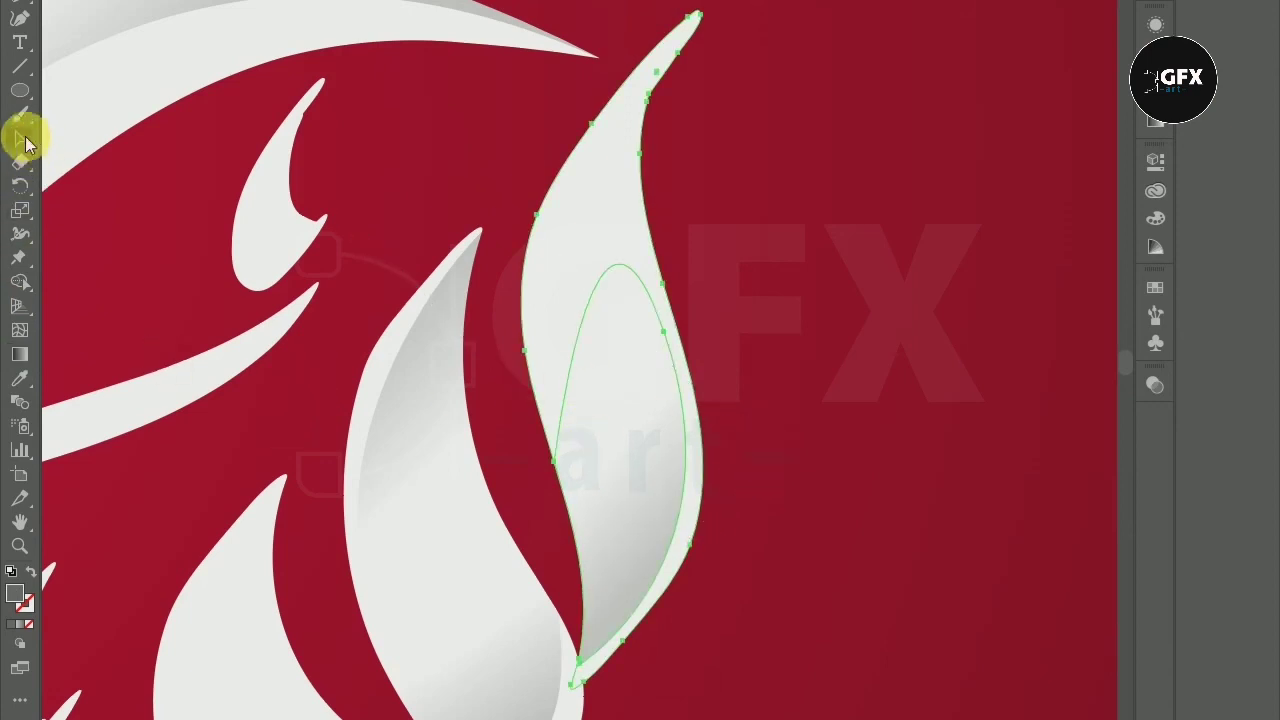
pyautogui.click(306, 143)
pyautogui.hotkey('ctrl', '-')
pyautogui.hotkey('ctrl', '-')
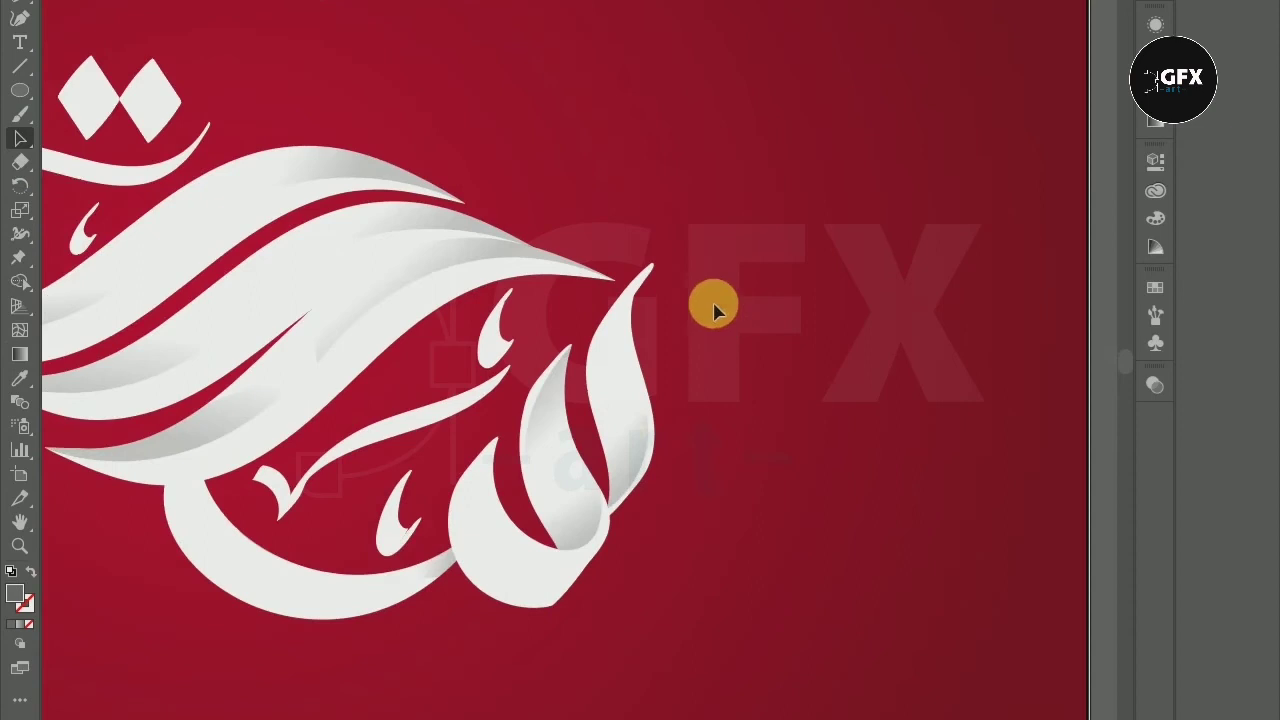
pyautogui.keyDown('alt'); pyautogui.scroll(1, 690, 312); pyautogui.keyUp('alt')
pyautogui.keyDown('alt'); pyautogui.scroll(1, 643, 325); pyautogui.keyUp('alt')
pyautogui.keyDown('alt'); pyautogui.scroll(1, 605, 335); pyautogui.keyUp('alt')
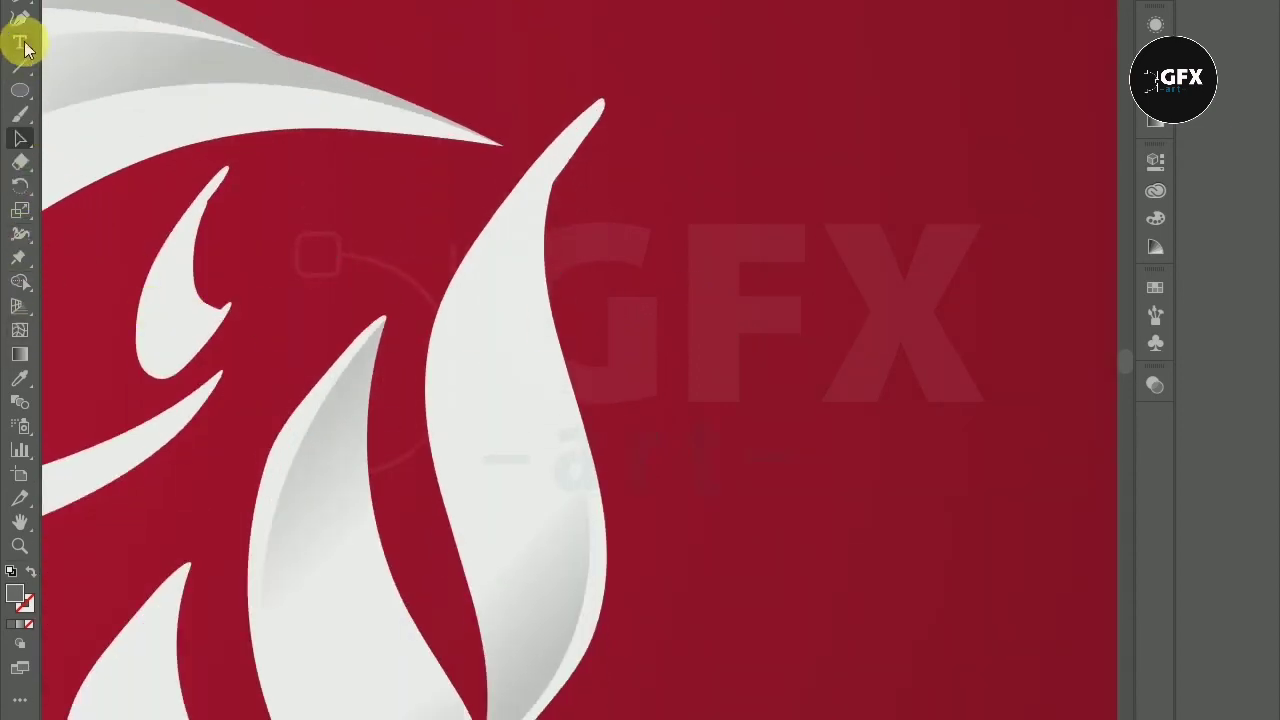
# Step: Draw a new shading shape over the rising stroke's upper inner edge with the Pen tool
pyautogui.click(24, 4)
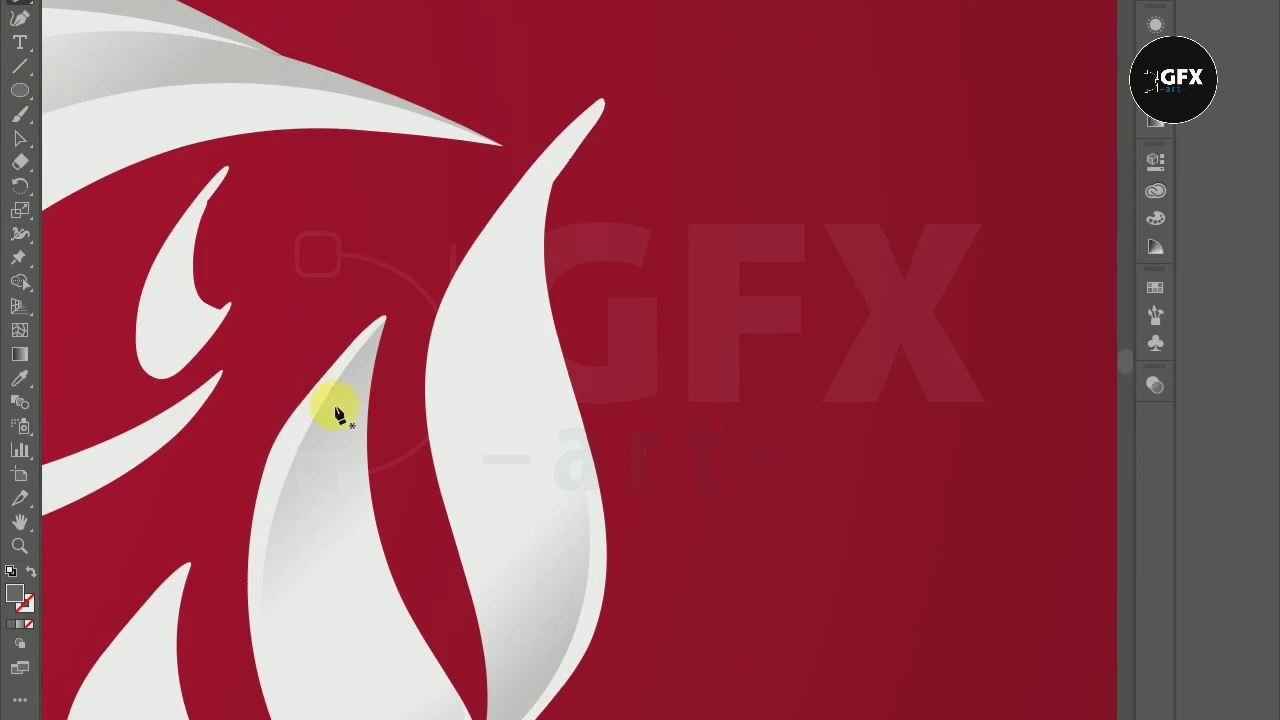
pyautogui.click(439, 456)
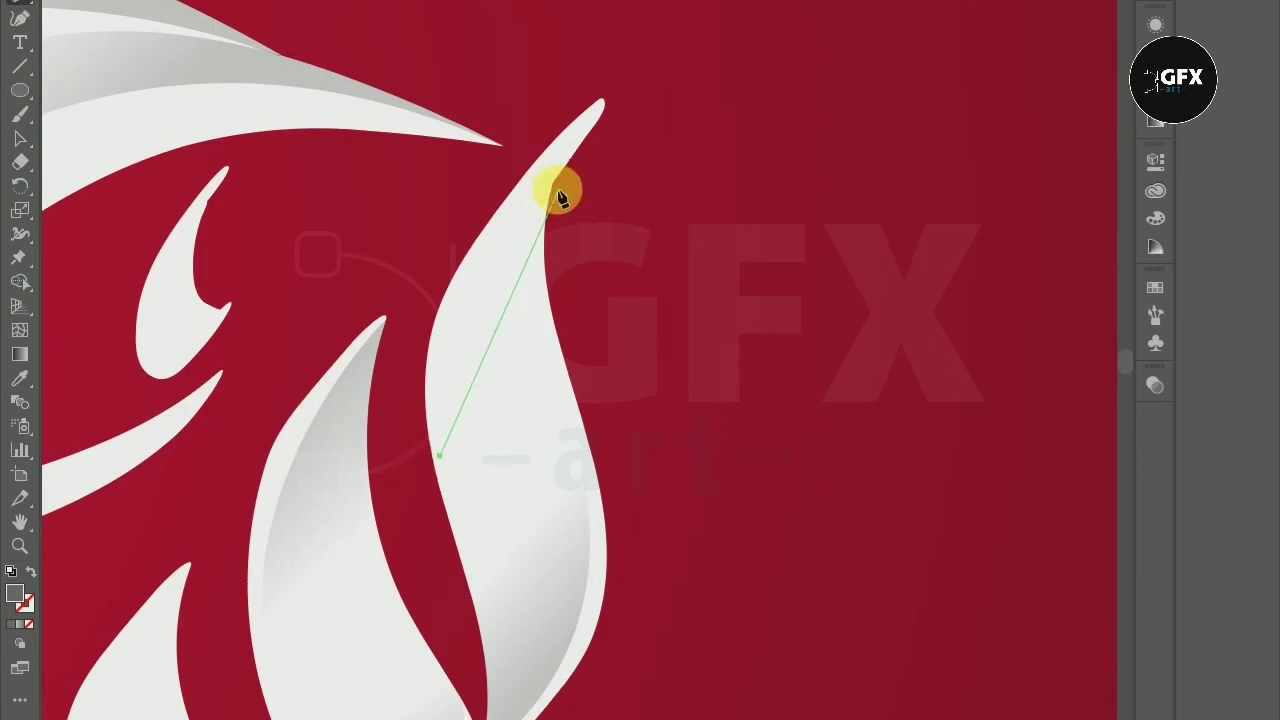
pyautogui.moveTo(551, 190); pyautogui.dragTo(694, 80)
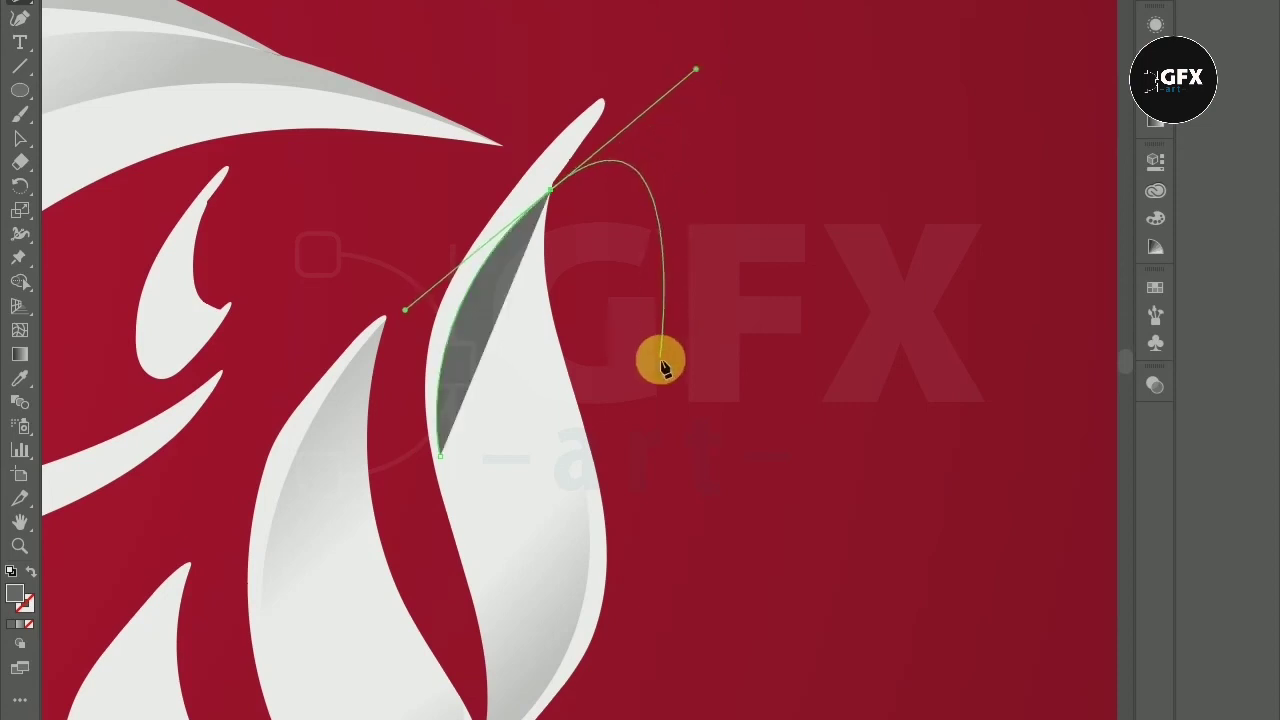
pyautogui.moveTo(660, 350); pyautogui.dragTo(447, 537)
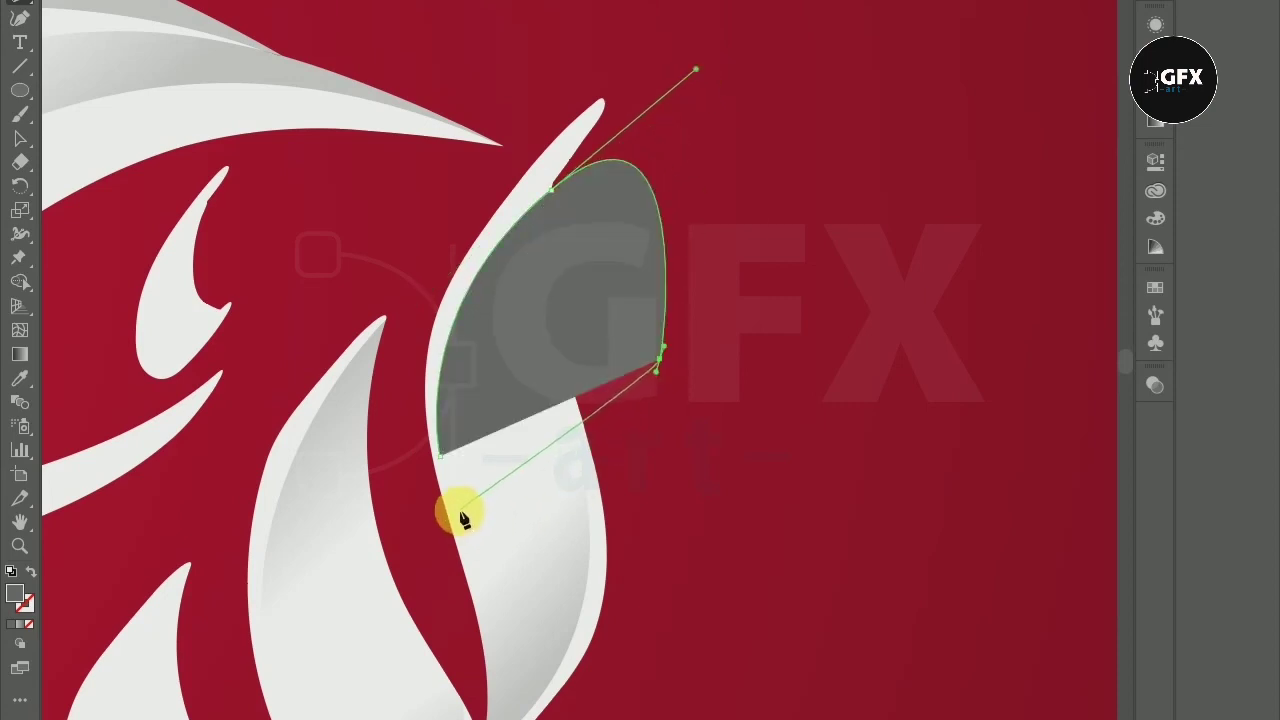
pyautogui.click(457, 505)
pyautogui.click(440, 458)
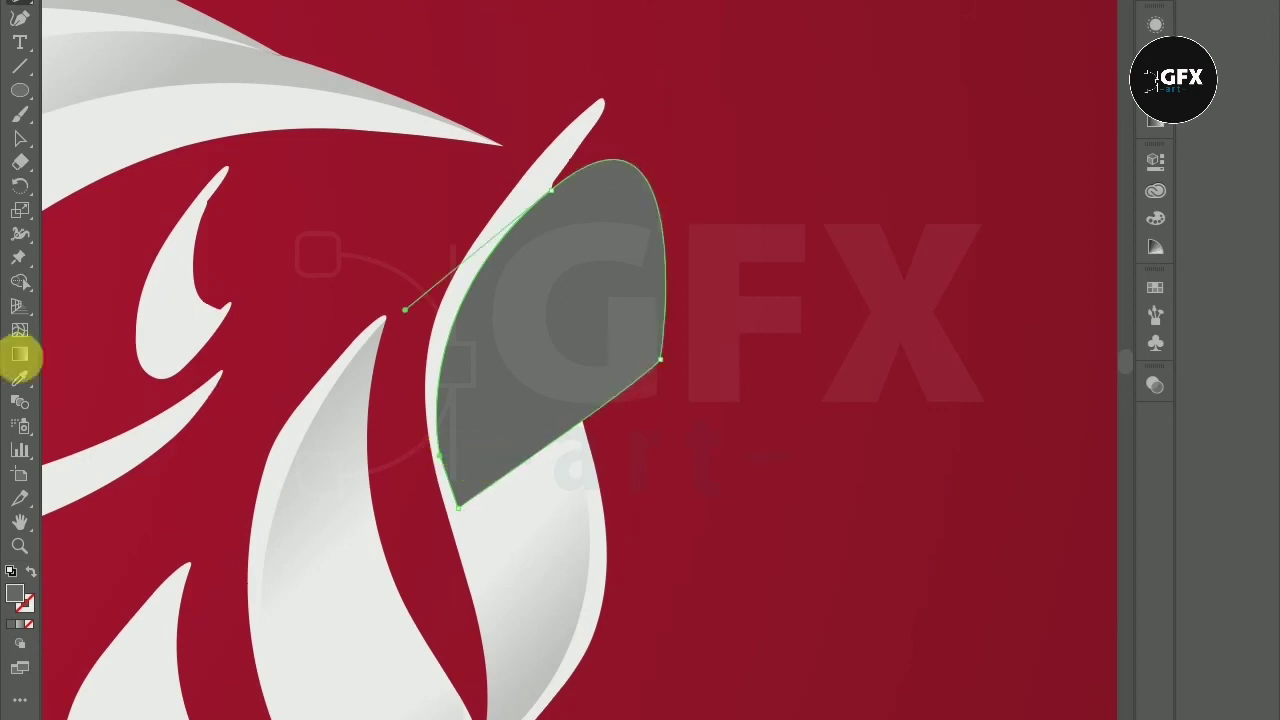
# Step: Select the grey shape with the white swoosh and trim away the part outside the swoosh
pyautogui.click(20, 138)
pyautogui.moveTo(660, 225)
pyautogui.mouseDown()
pyautogui.moveTo(488, 297)
pyautogui.moveTo(500, 294)
pyautogui.mouseUp()
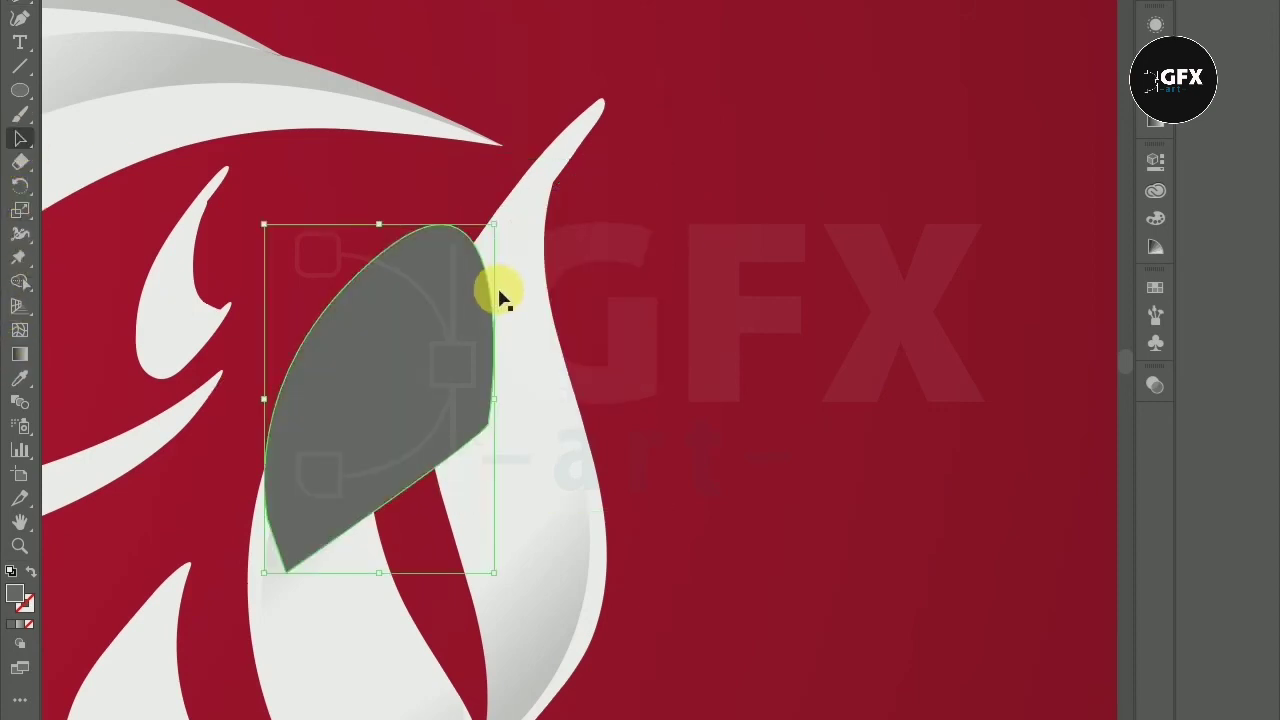
pyautogui.hotkey('ctrl', 'z')
pyautogui.moveTo(811, 251); pyautogui.dragTo(509, 449)
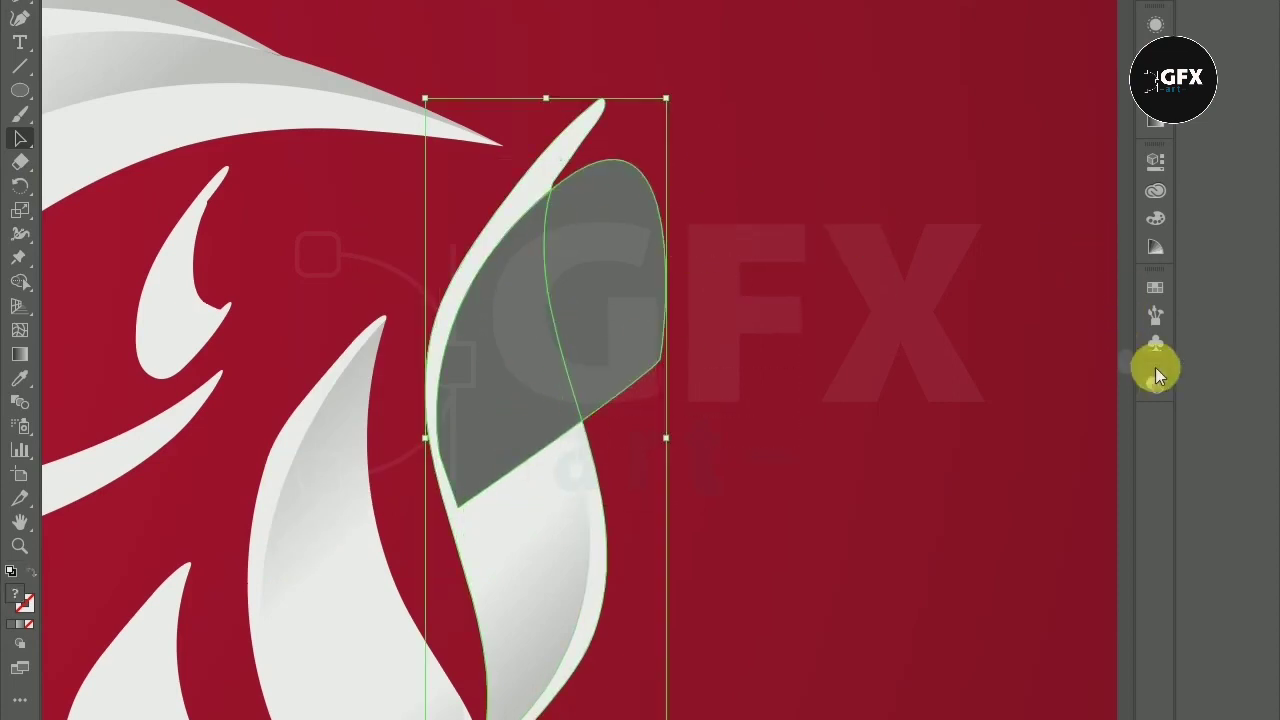
pyautogui.click(20, 282)
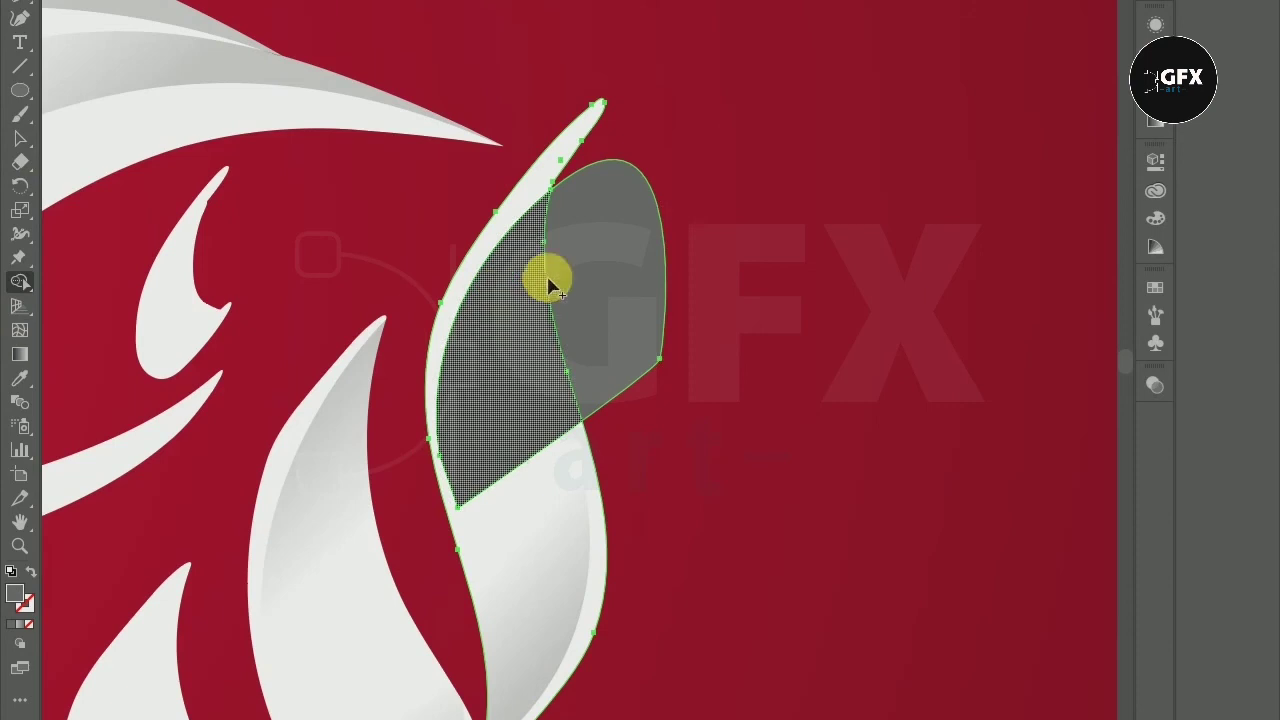
pyautogui.keyDown('alt'); pyautogui.click(623, 285); pyautogui.keyUp('alt')
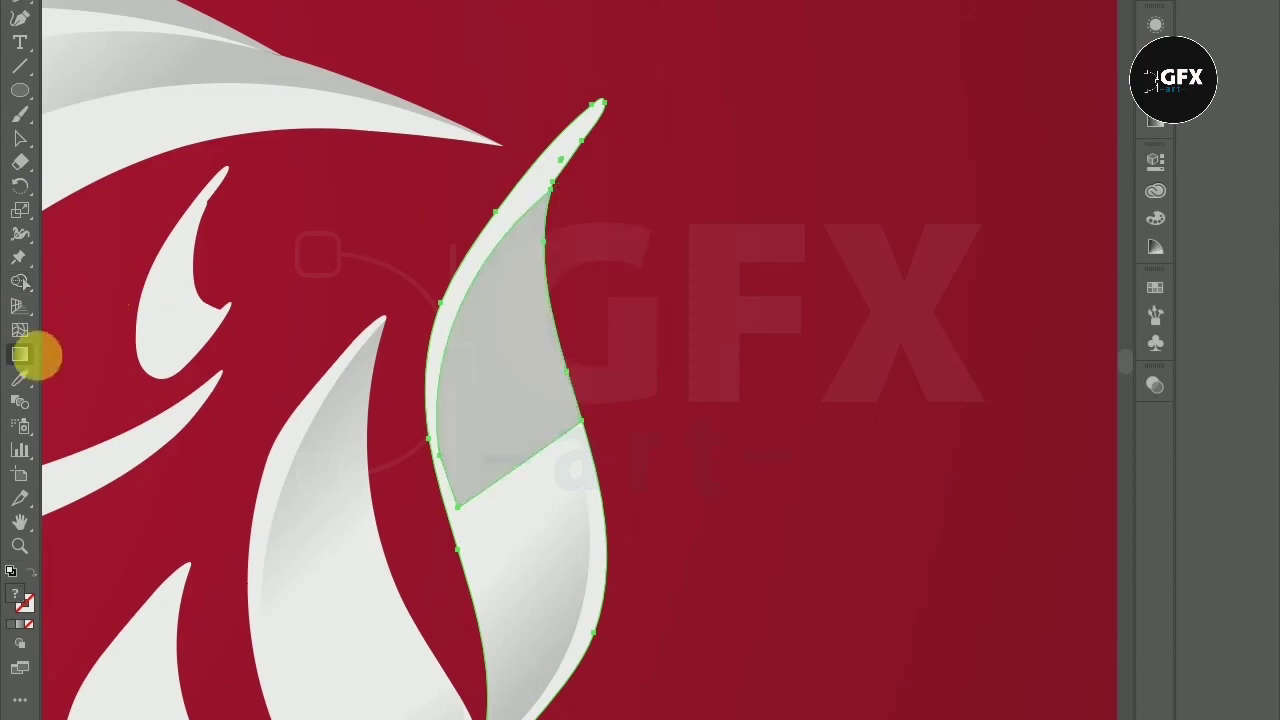
# Step: Fill the trimmed shape with a gradient angled diagonally from its inner left edge downward
pyautogui.click(20, 139)
pyautogui.click(20, 352)
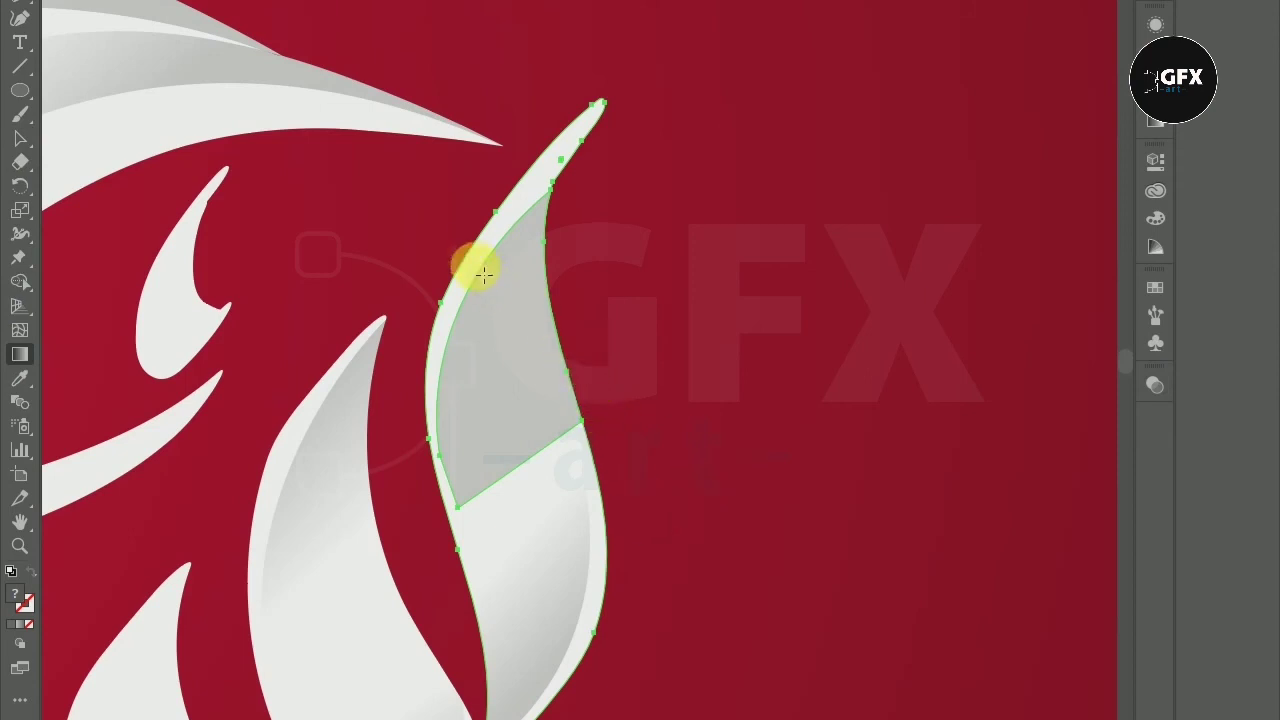
pyautogui.click(522, 401)
pyautogui.moveTo(571, 366); pyautogui.dragTo(711, 449)
pyautogui.moveTo(543, 351)
pyautogui.mouseDown()
pyautogui.moveTo(486, 300)
pyautogui.moveTo(447, 357)
pyautogui.moveTo(446, 312)
pyautogui.moveTo(475, 292)
pyautogui.moveTo(457, 280)
pyautogui.moveTo(472, 298)
pyautogui.mouseUp()
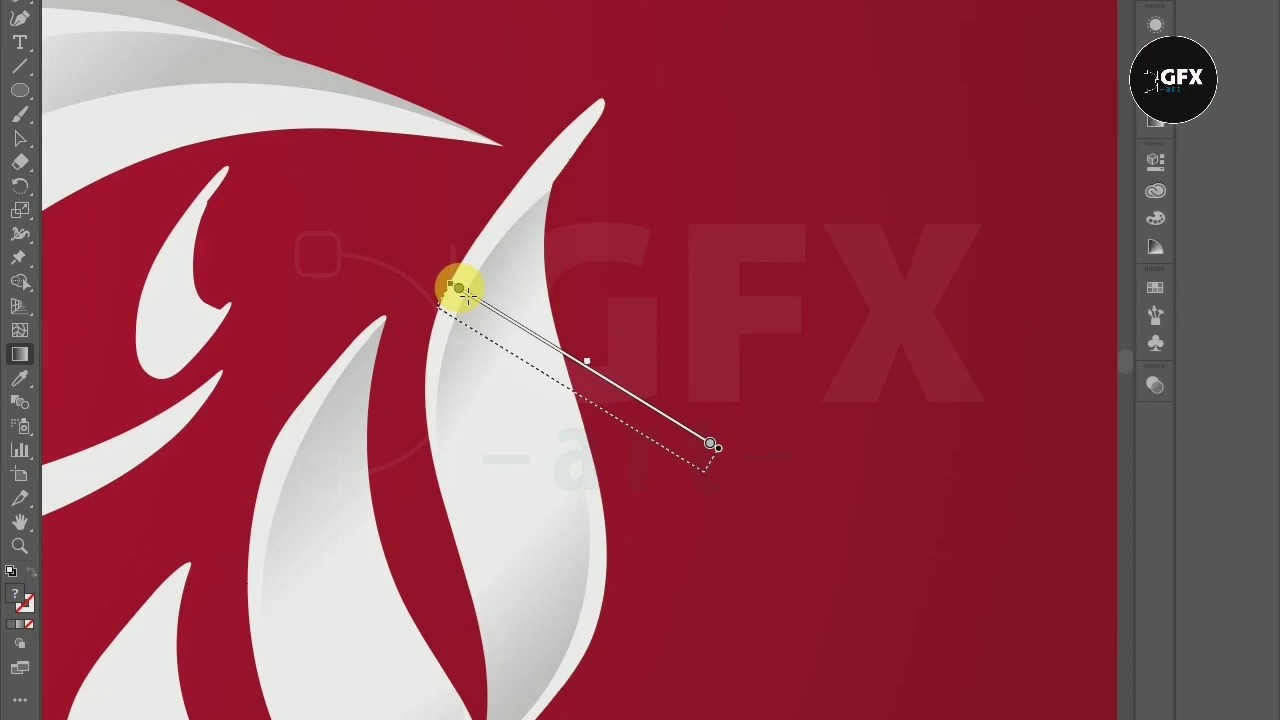
pyautogui.moveTo(466, 293); pyautogui.dragTo(466, 295)
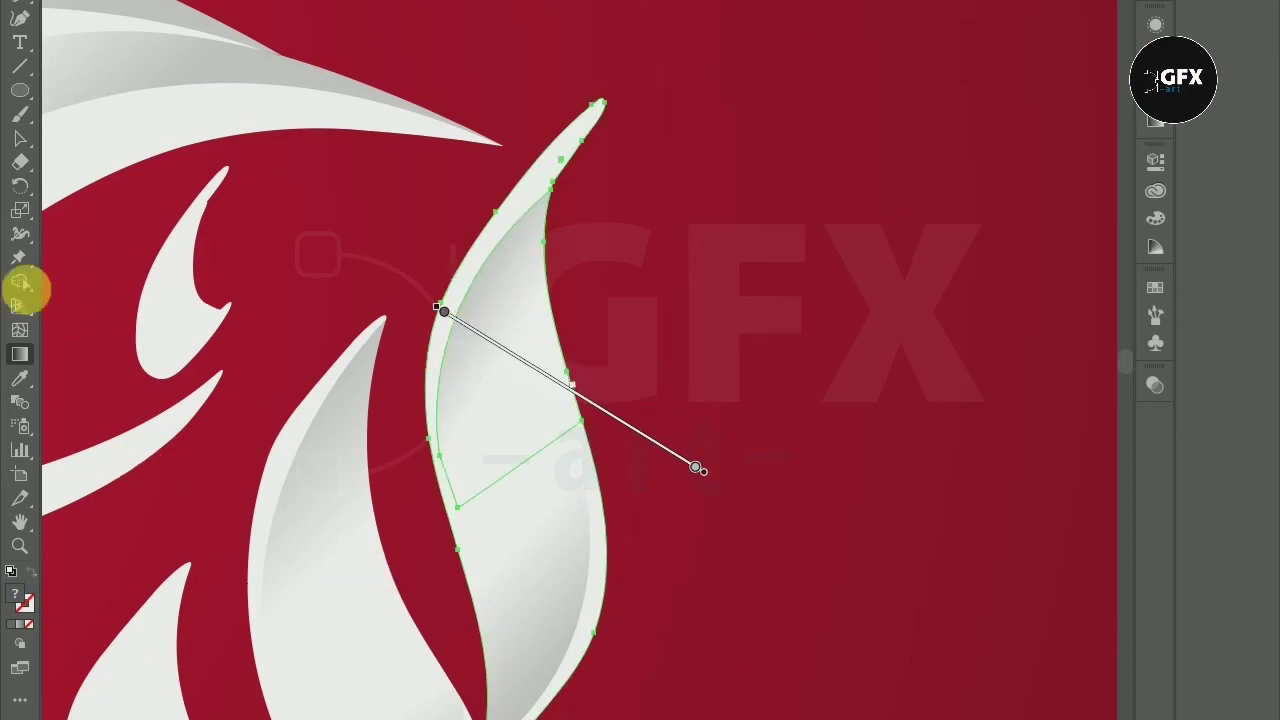
pyautogui.click(15, 137)
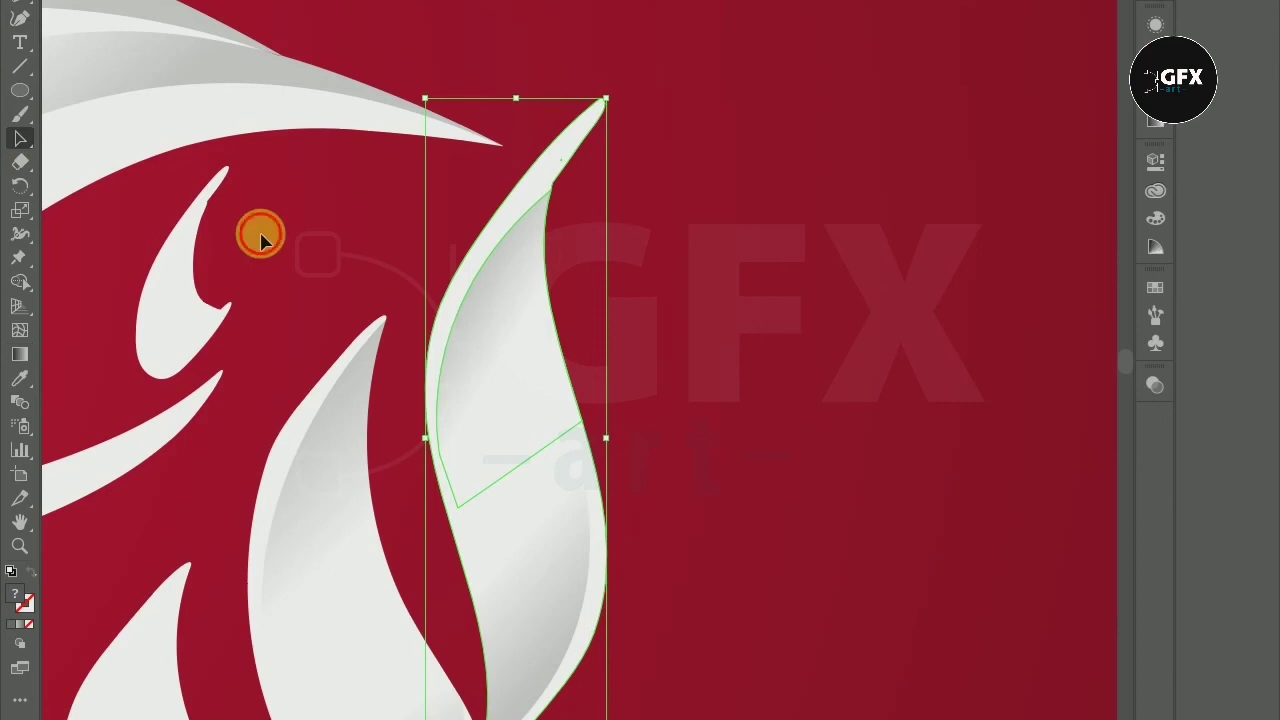
pyautogui.scroll(-2, 260, 238)
pyautogui.scroll(-2, 260, 240)
pyautogui.scroll(-2, 289, 254)
pyautogui.scroll(2, 326, 262)
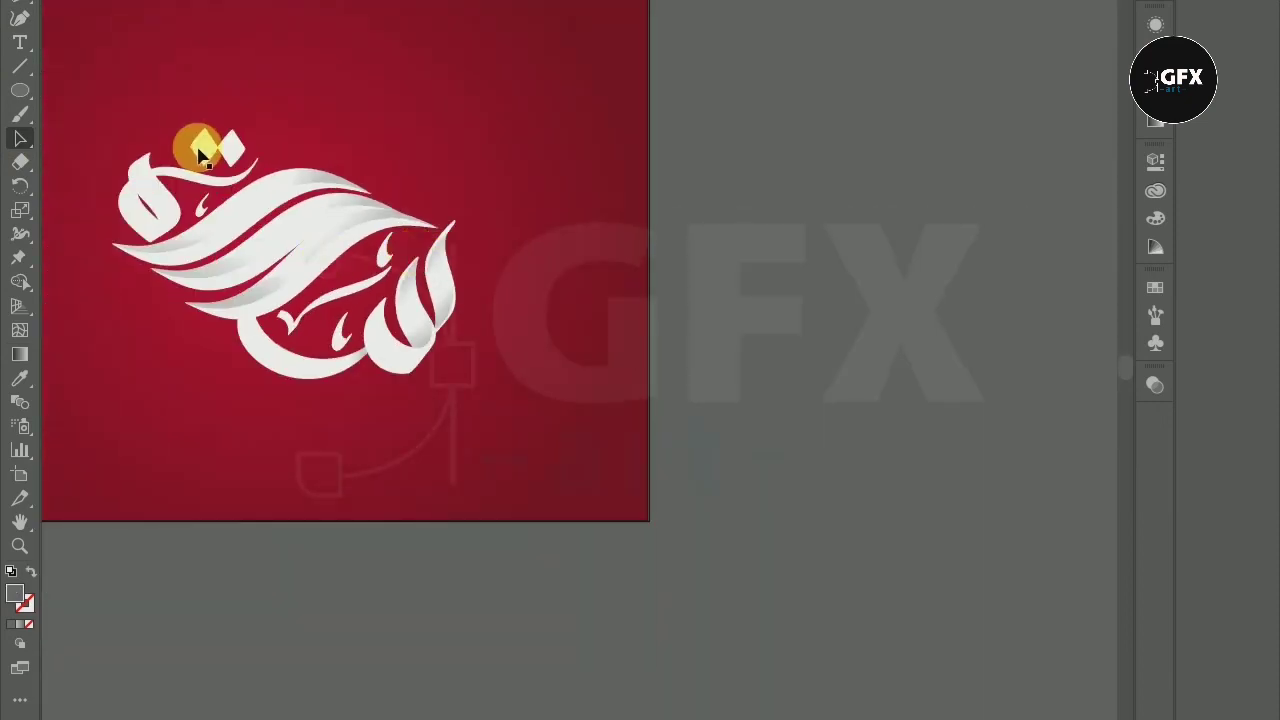
pyautogui.scroll(2, 198, 145)
pyautogui.scroll(1, 261, 221)
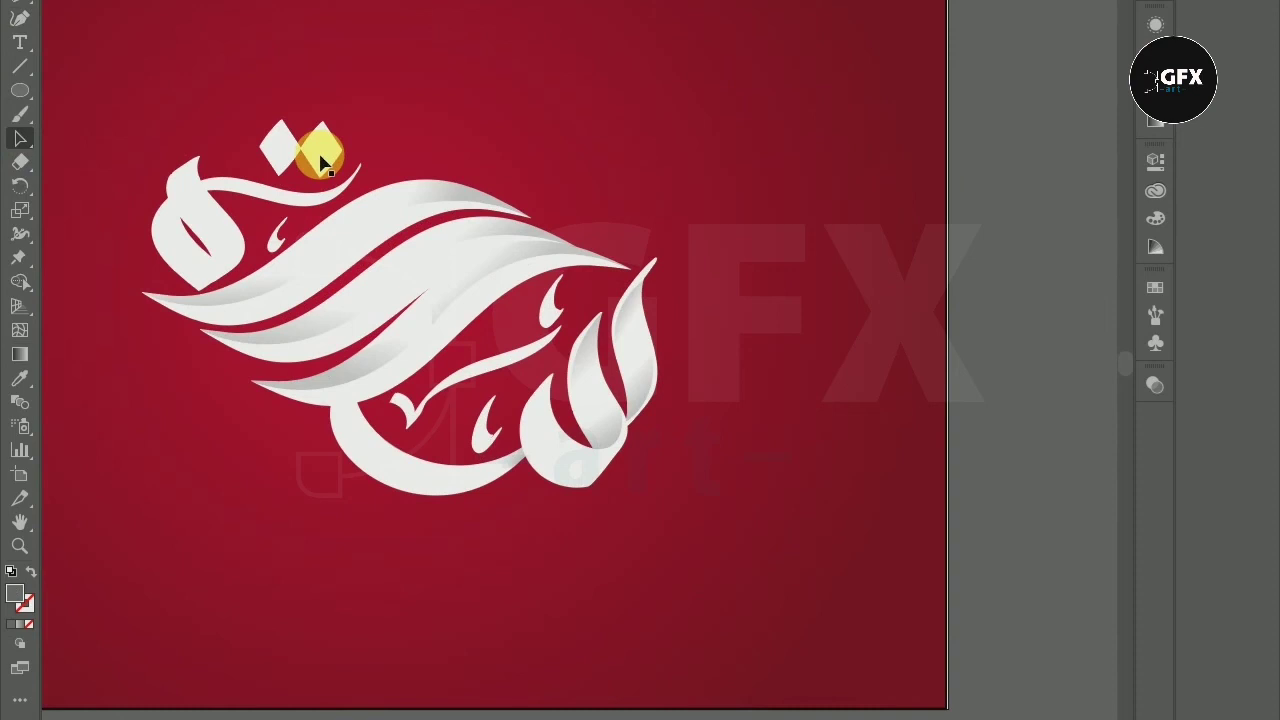
# Step: Draw a rounded shape inside the loop beneath the two diamond dots with the Pen tool
pyautogui.scroll(3, 206, 194)
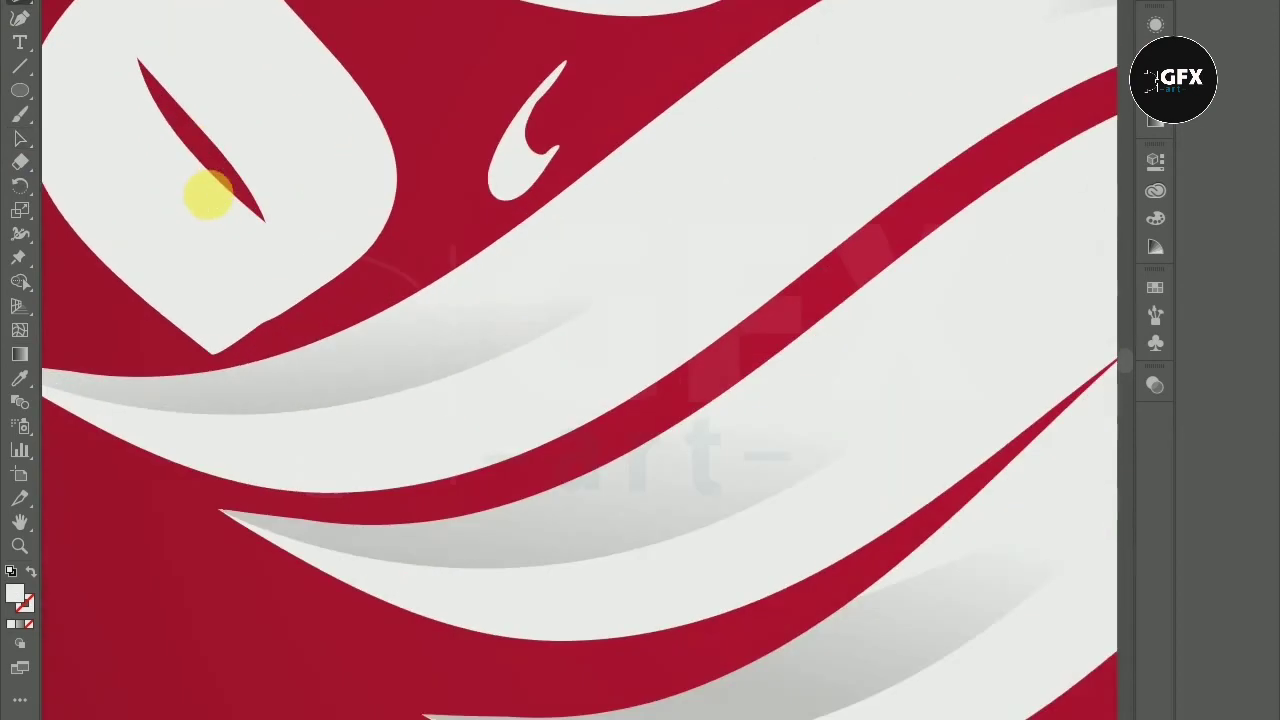
pyautogui.scroll(1, 314, 266)
pyautogui.scroll(1, 343, 274)
pyautogui.scroll(1, 407, 320)
pyautogui.press('p')
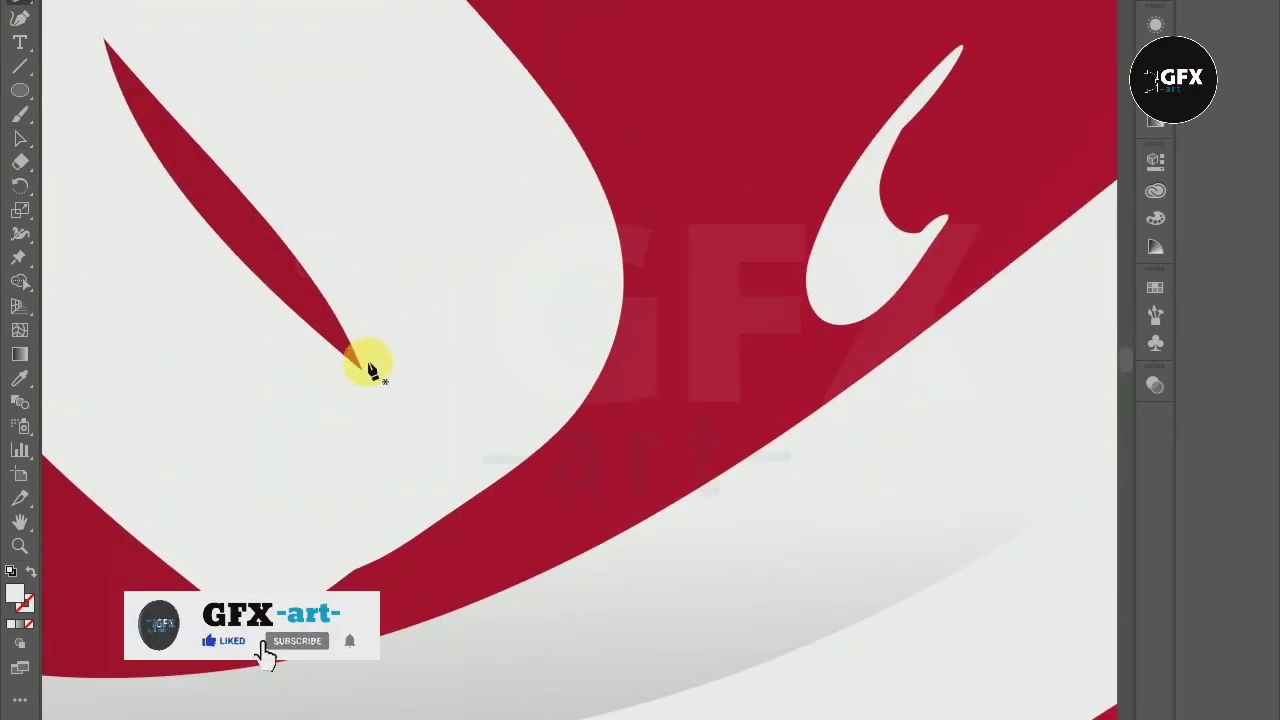
pyautogui.scroll(-1, 362, 360)
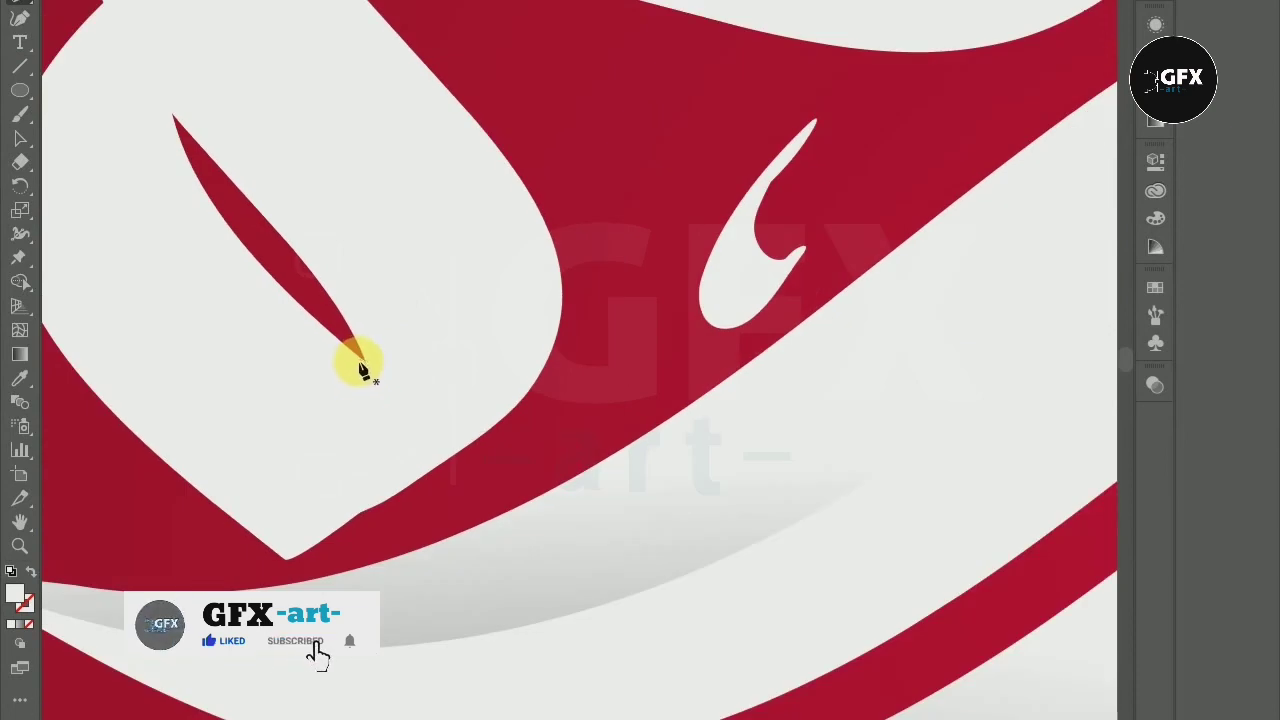
pyautogui.click(358, 360)
pyautogui.scroll(1, 431, 183)
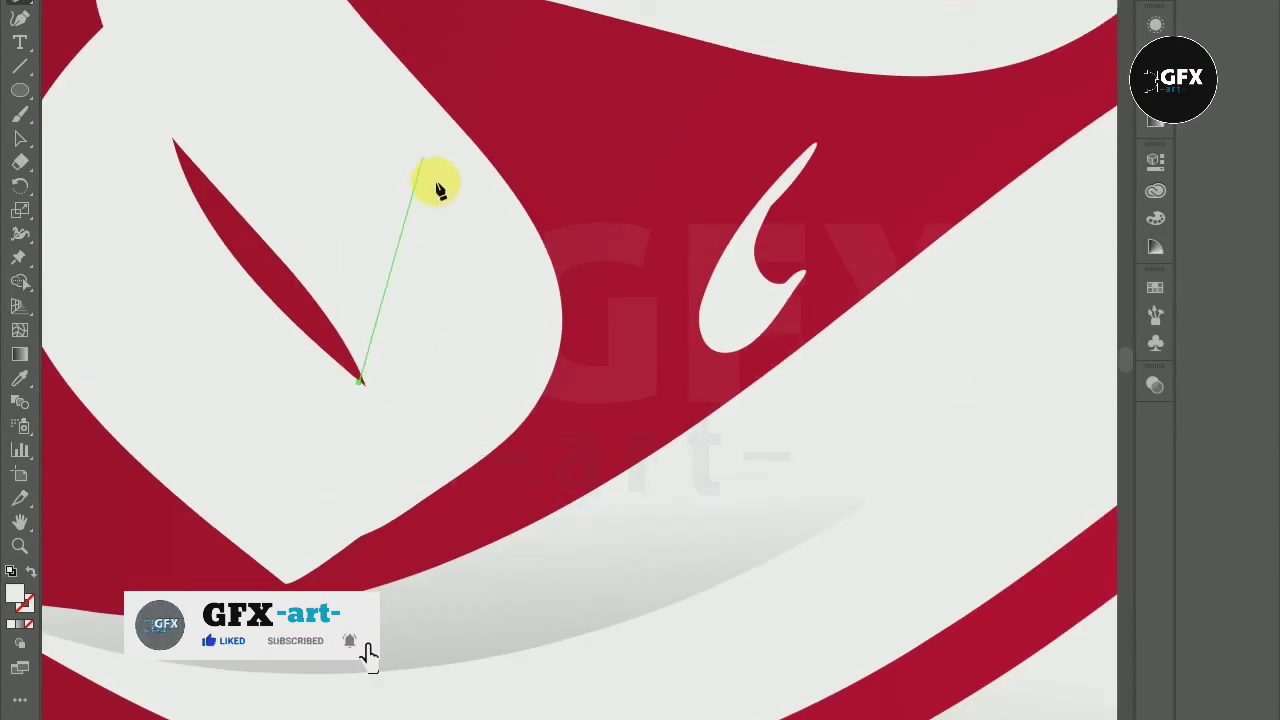
pyautogui.scroll(2, 440, 220)
pyautogui.scroll(-1, 451, 246)
pyautogui.moveTo(459, 220)
pyautogui.mouseDown()
pyautogui.moveTo(334, 68)
pyautogui.moveTo(319, 72)
pyautogui.mouseUp()
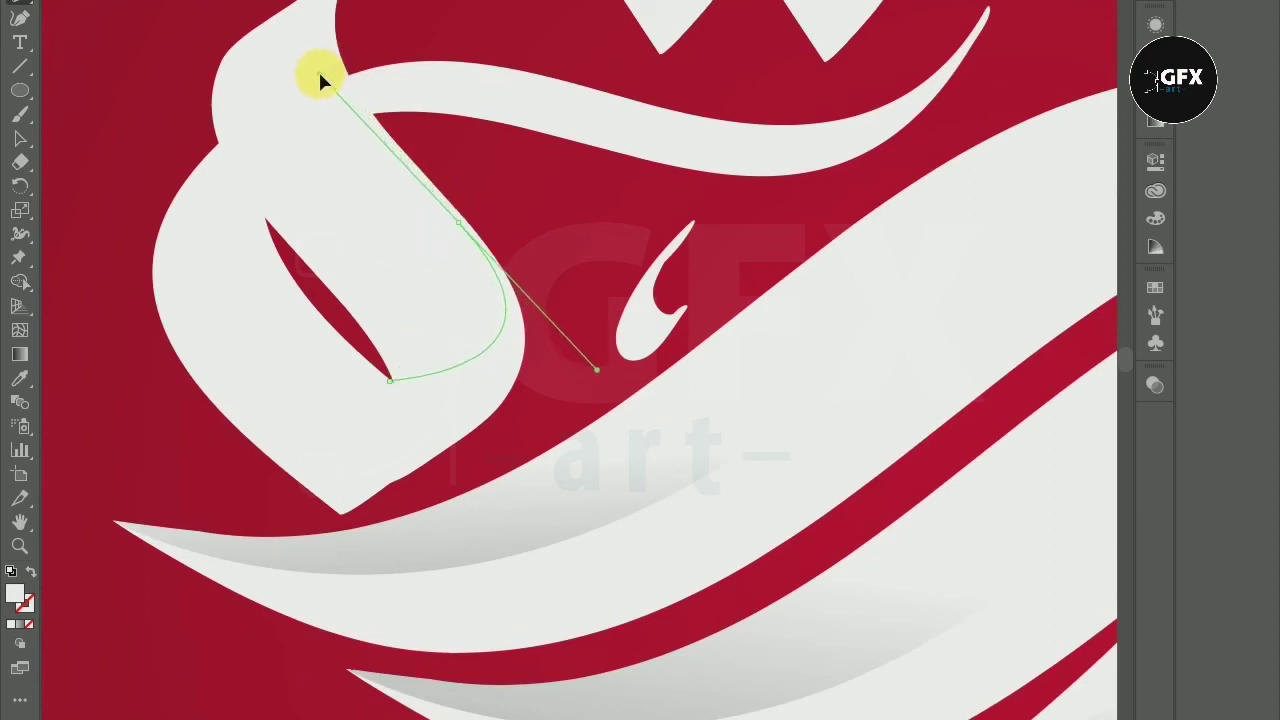
pyautogui.click(319, 296)
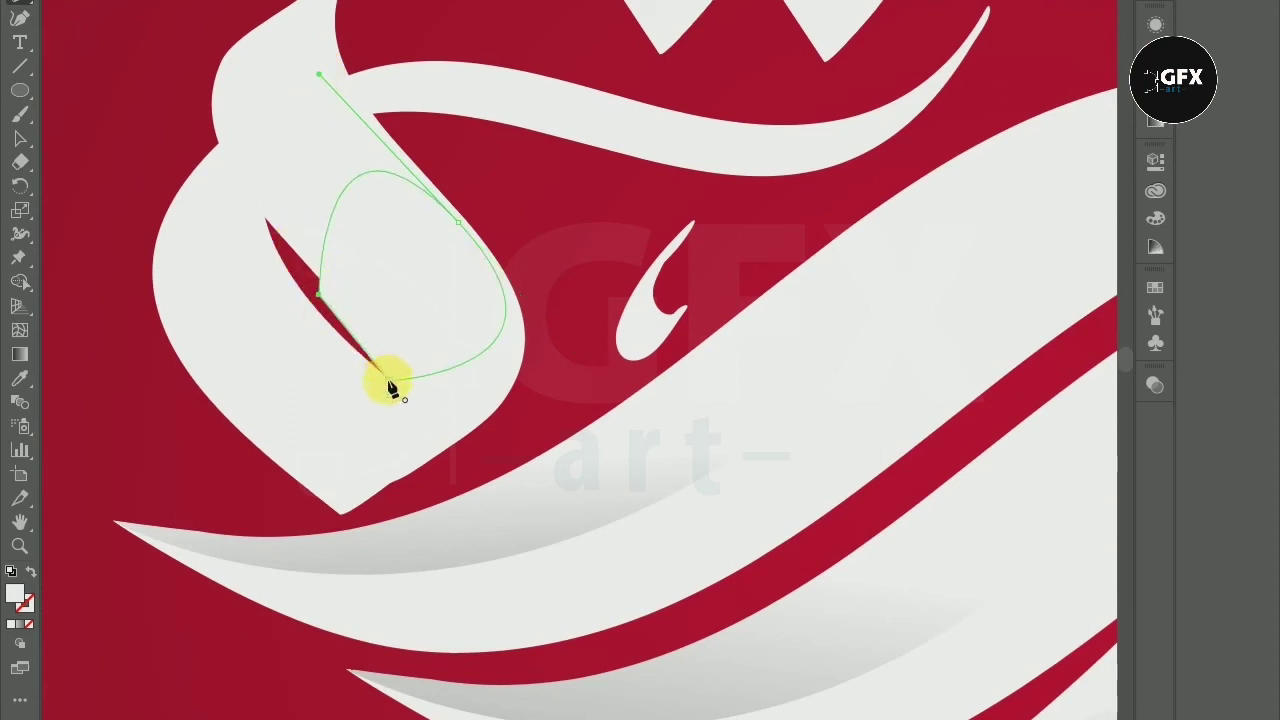
# Step: Fill the loop shape with a grey gradient running diagonally from the upper left
pyautogui.click(20, 624)
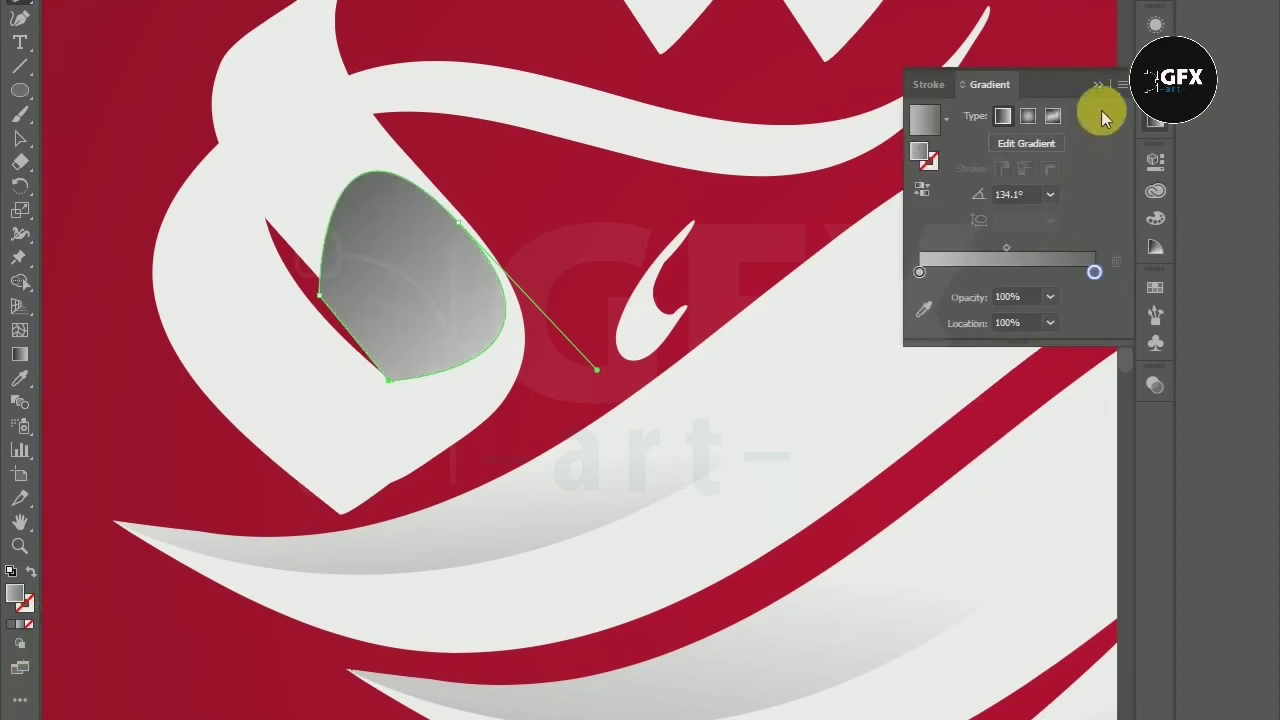
pyautogui.click(1104, 82)
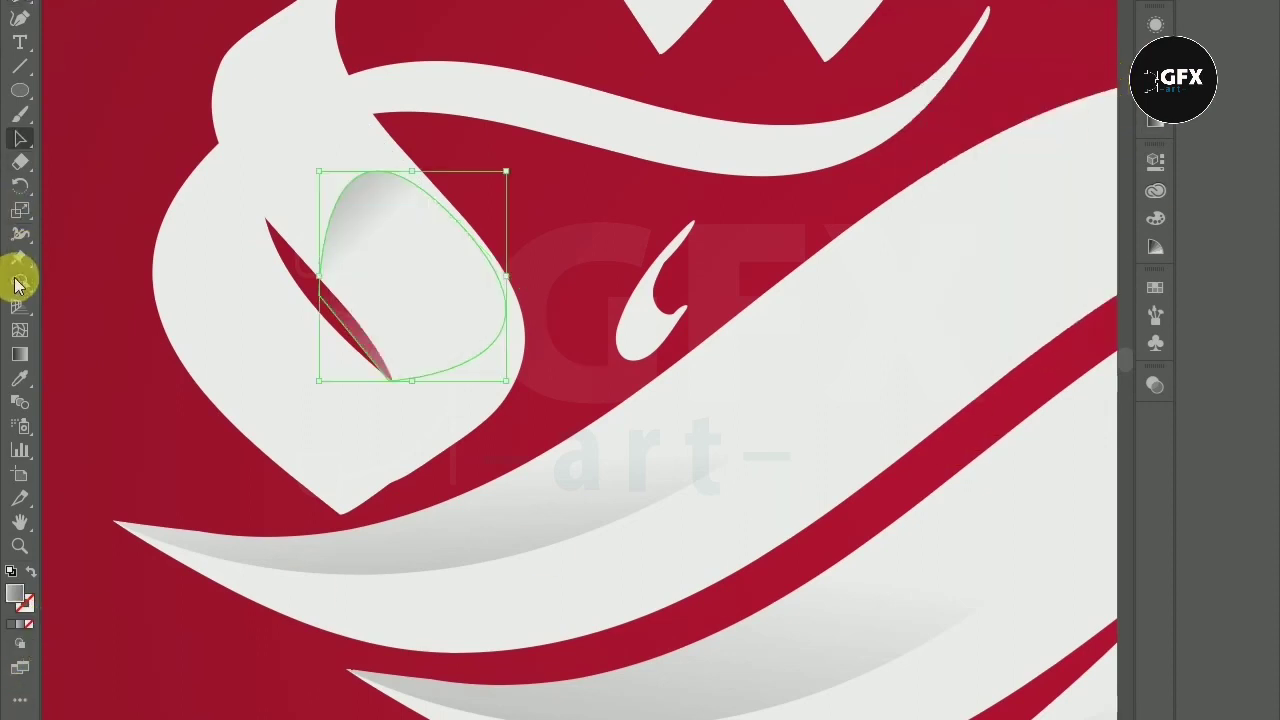
pyautogui.click(20, 354)
pyautogui.moveTo(177, 54)
pyautogui.mouseDown()
pyautogui.moveTo(484, 341)
pyautogui.moveTo(478, 386)
pyautogui.moveTo(503, 340)
pyautogui.mouseUp()
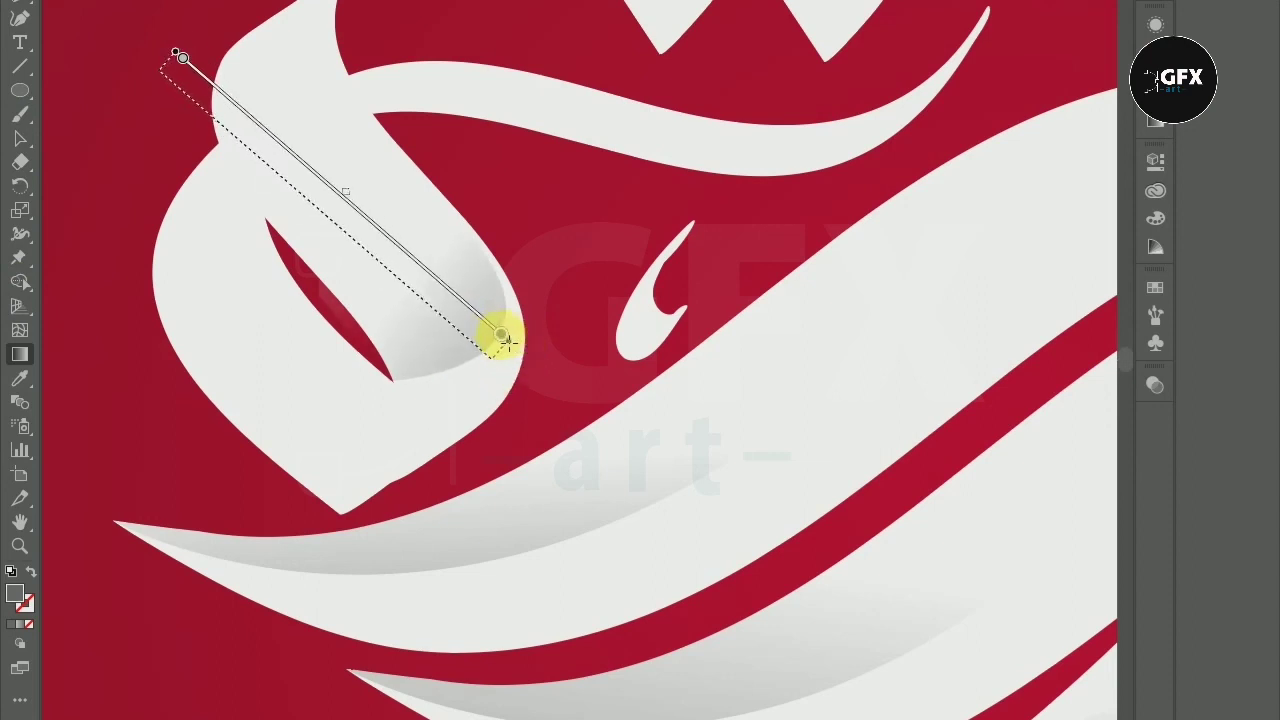
pyautogui.moveTo(505, 340); pyautogui.dragTo(494, 363)
pyautogui.moveTo(497, 182)
pyautogui.mouseDown()
pyautogui.moveTo(532, 336)
pyautogui.moveTo(514, 277)
pyautogui.mouseUp()
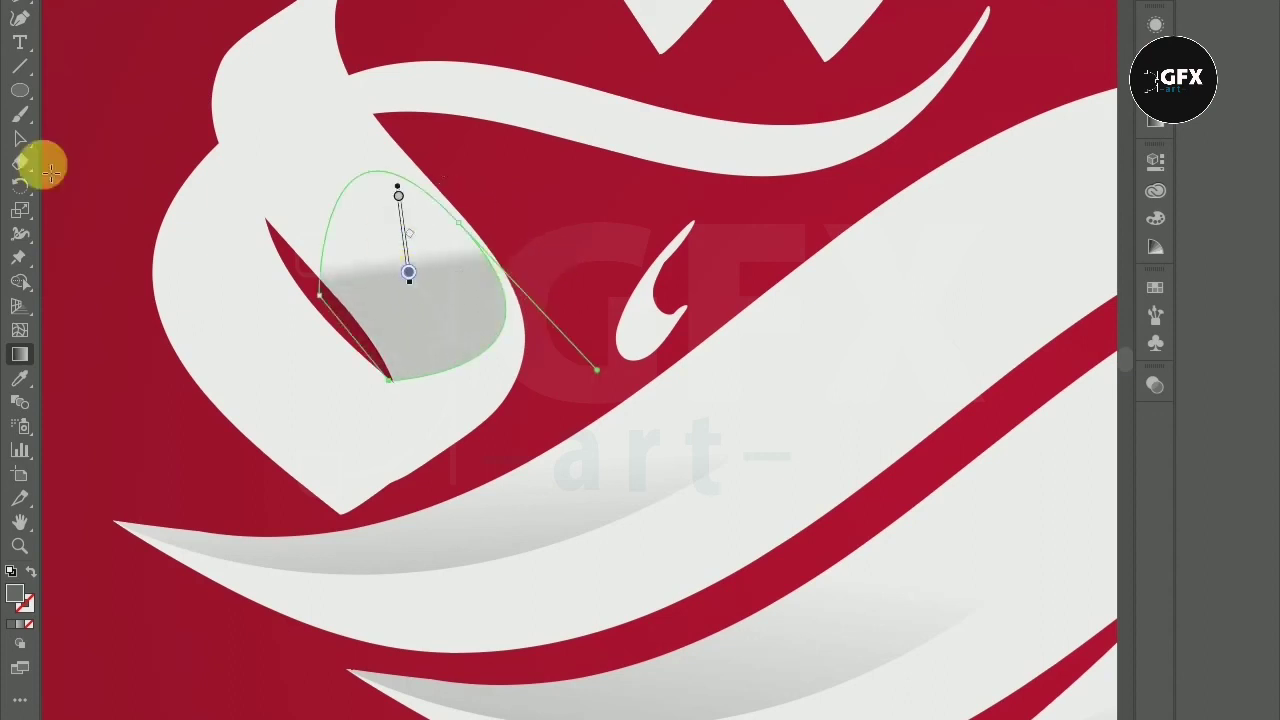
pyautogui.moveTo(122, 41); pyautogui.dragTo(486, 362)
pyautogui.click(19, 138)
pyautogui.click(83, 163)
# Step: Nudge the loop's gradient slightly down and right
pyautogui.scroll(-3, 229, 506)
pyautogui.scroll(-3, 297, 371)
pyautogui.scroll(2, 251, 294)
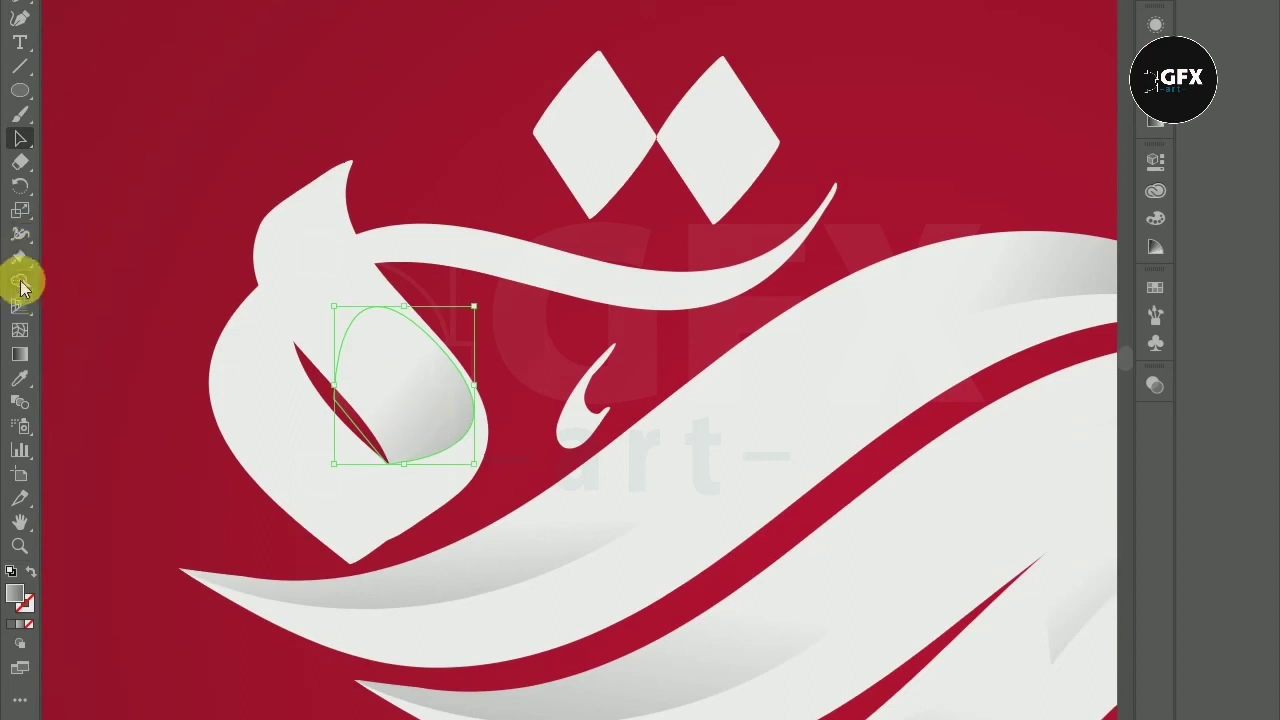
pyautogui.click(19, 354)
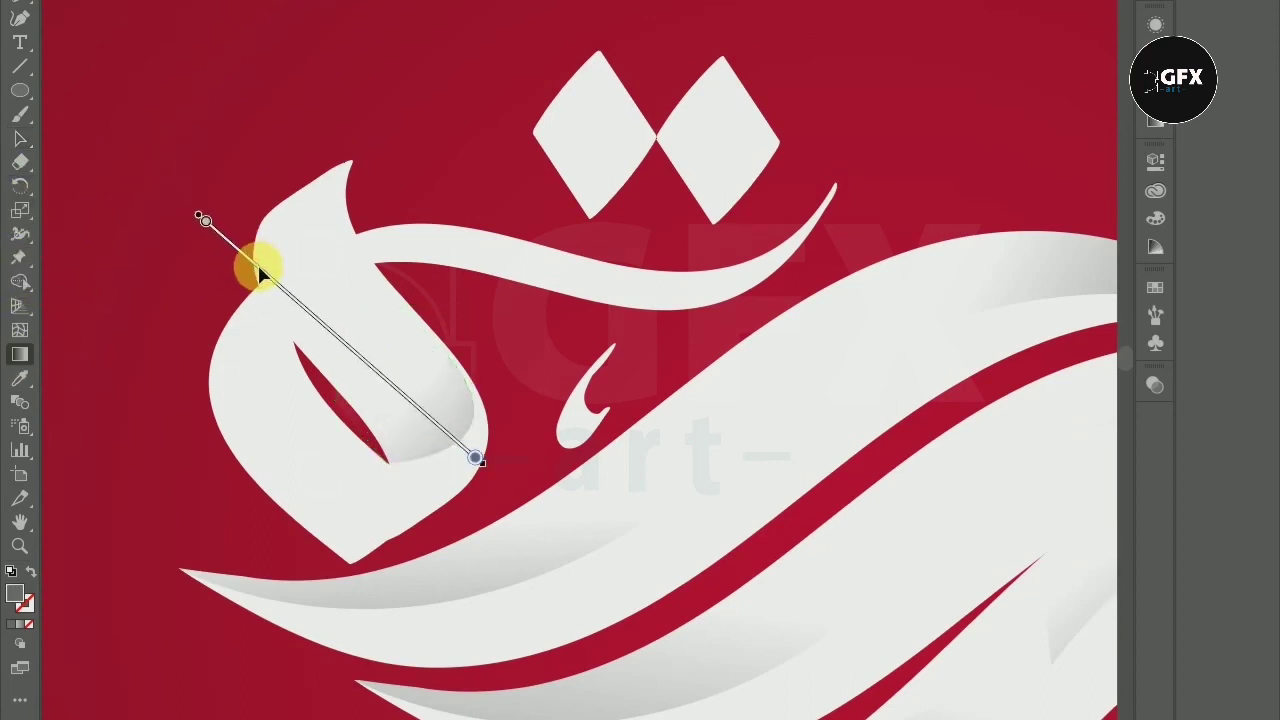
pyautogui.moveTo(243, 259); pyautogui.dragTo(252, 267)
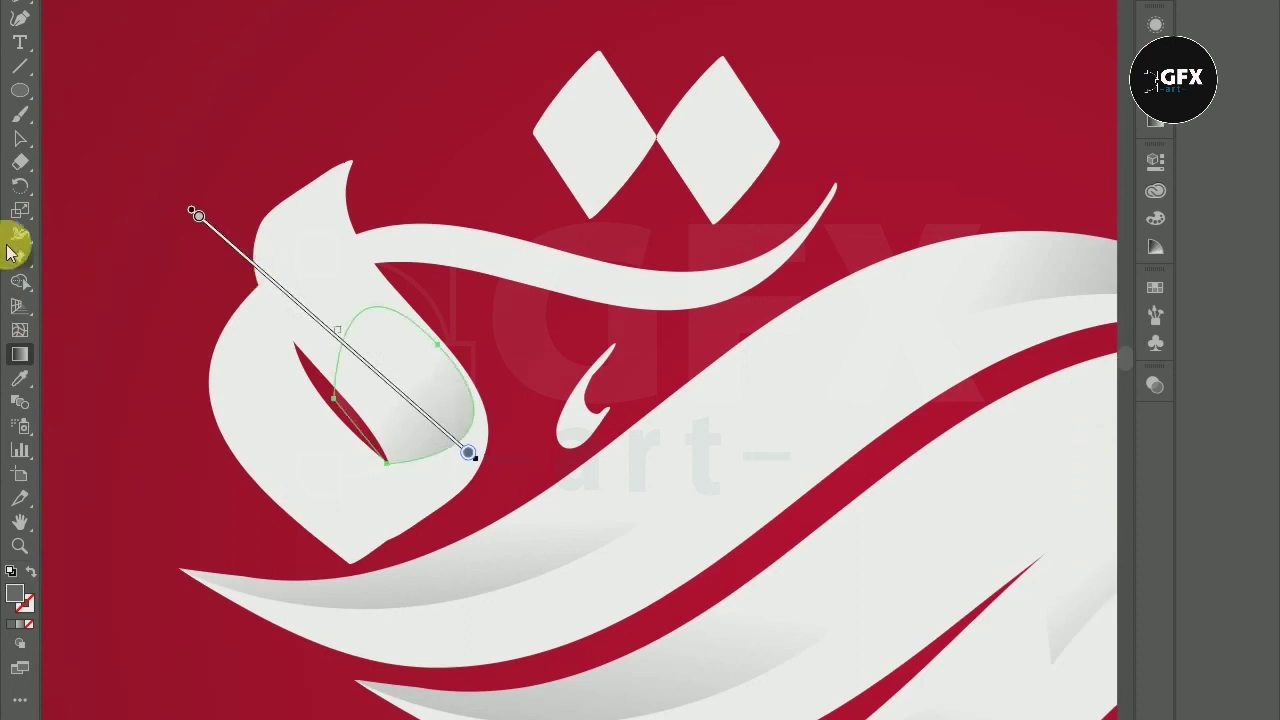
pyautogui.click(21, 140)
# Step: Draw a shading shape over where the upper band meets the descending stroke
pyautogui.click(20, 8)
pyautogui.scroll(5, 160, 330)
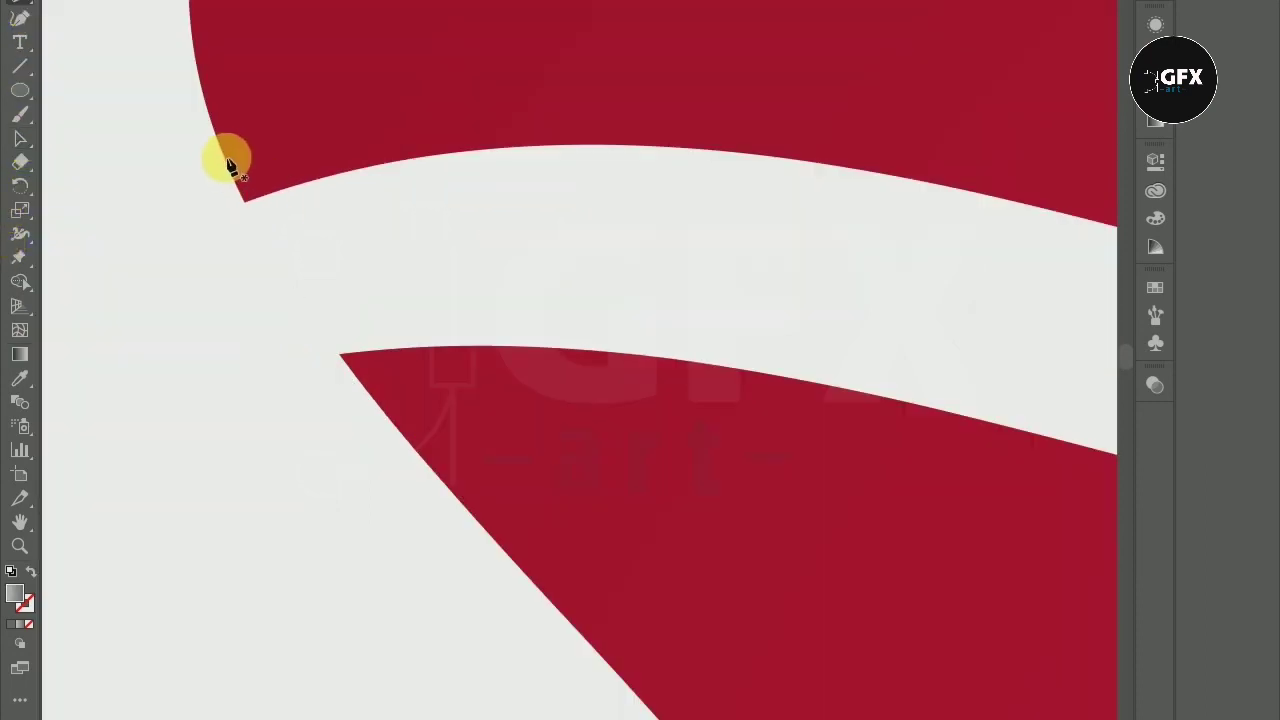
pyautogui.click(221, 149)
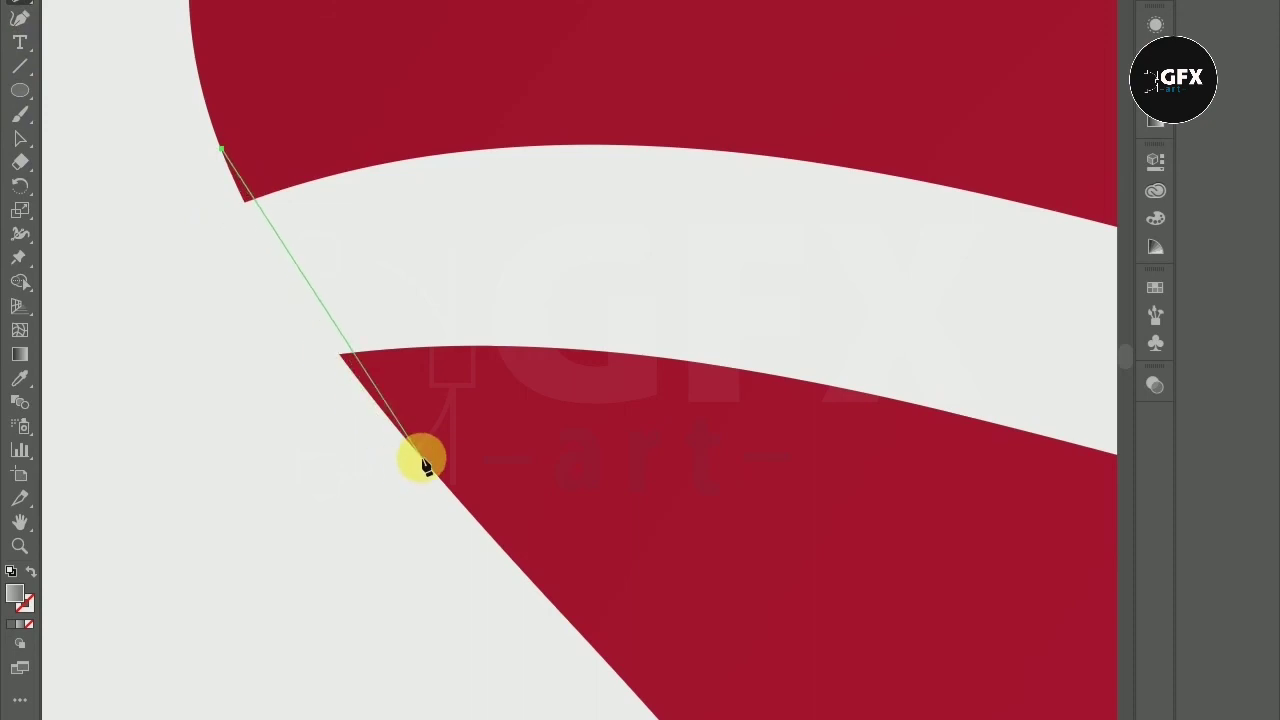
pyautogui.moveTo(424, 458); pyautogui.dragTo(582, 635)
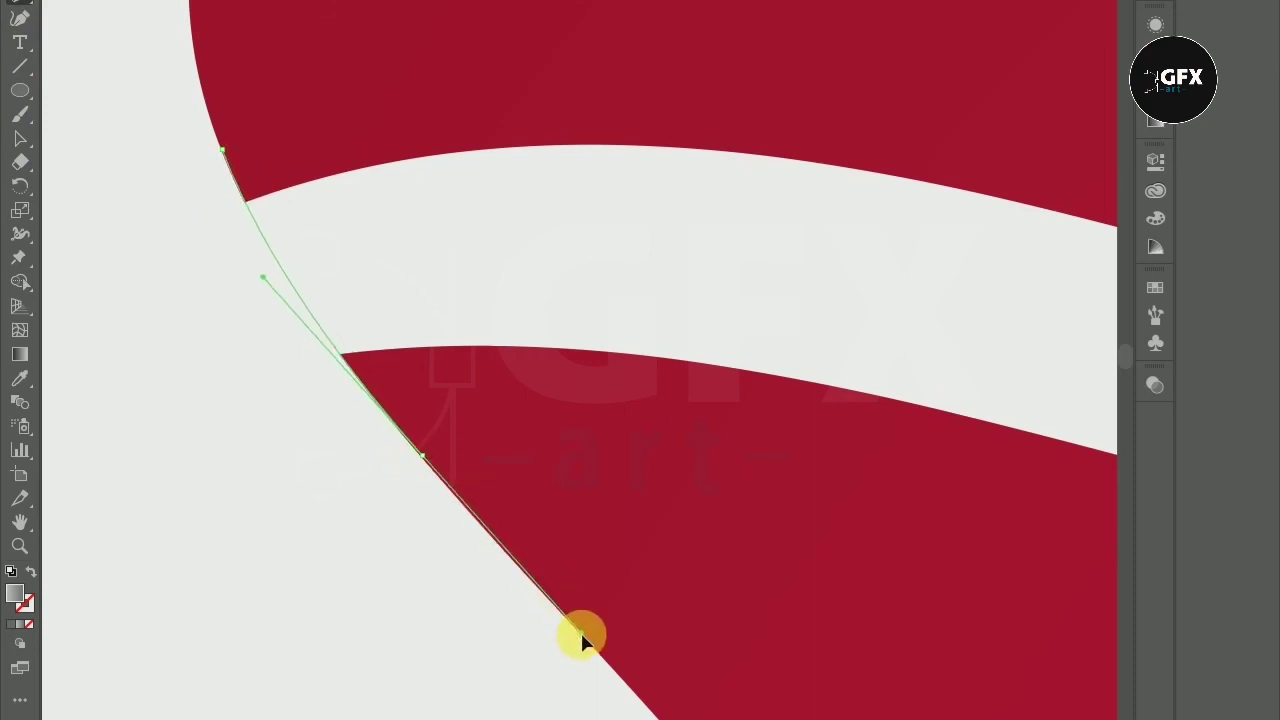
pyautogui.click(746, 383)
pyautogui.click(610, 89)
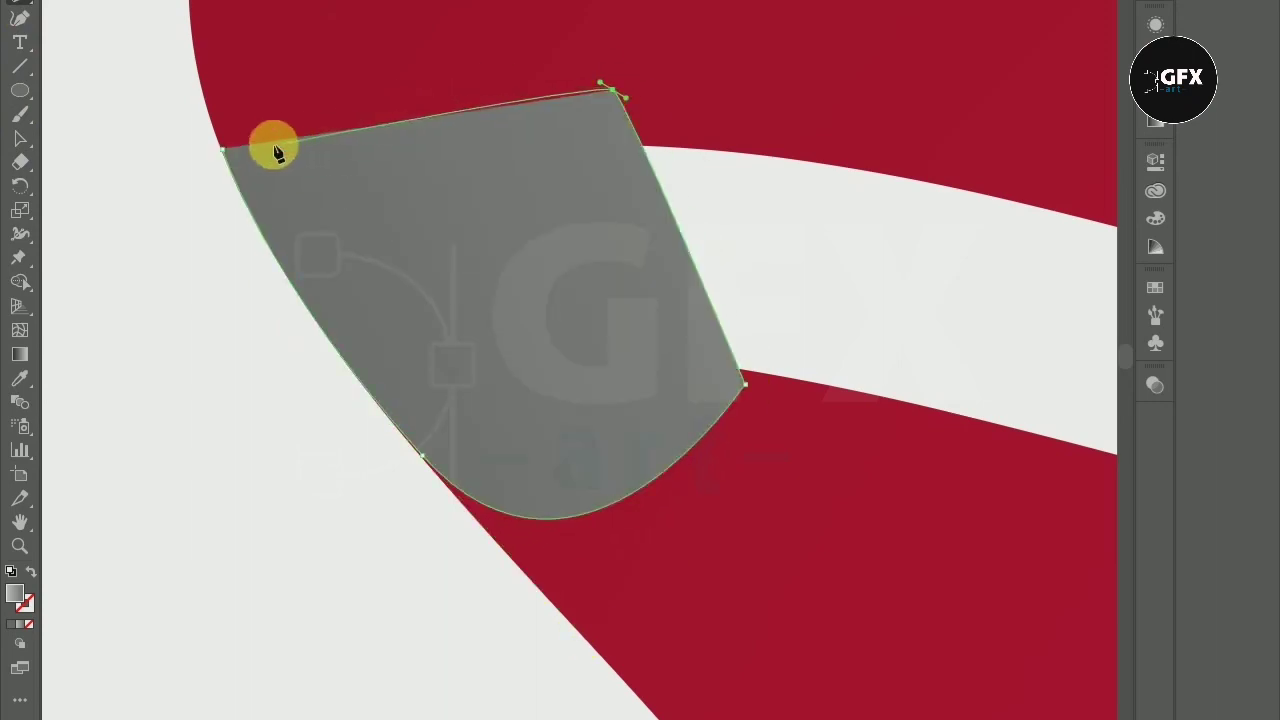
pyautogui.moveTo(221, 149); pyautogui.dragTo(228, 265)
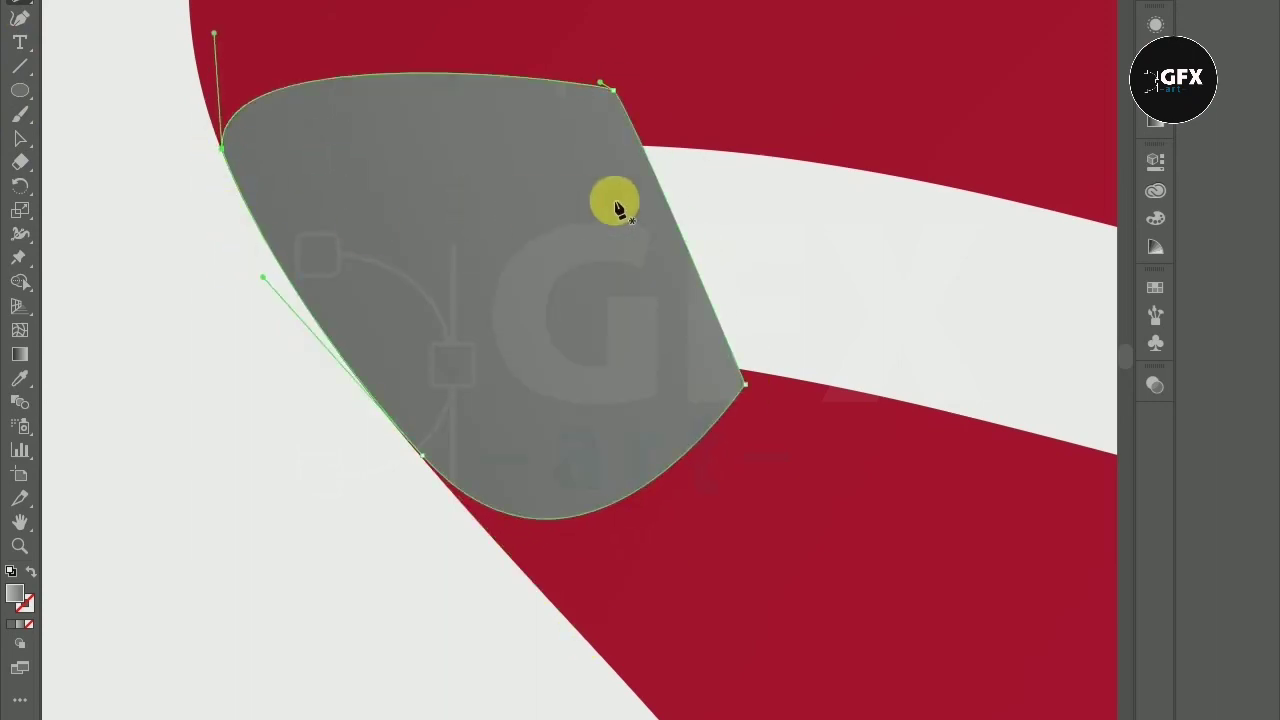
pyautogui.click(20, 140)
pyautogui.hotkey('ctrl', 'shift', 'a')
# Step: Trim the shading shape to the band by removing the regions above and below its edge
pyautogui.click(20, 282)
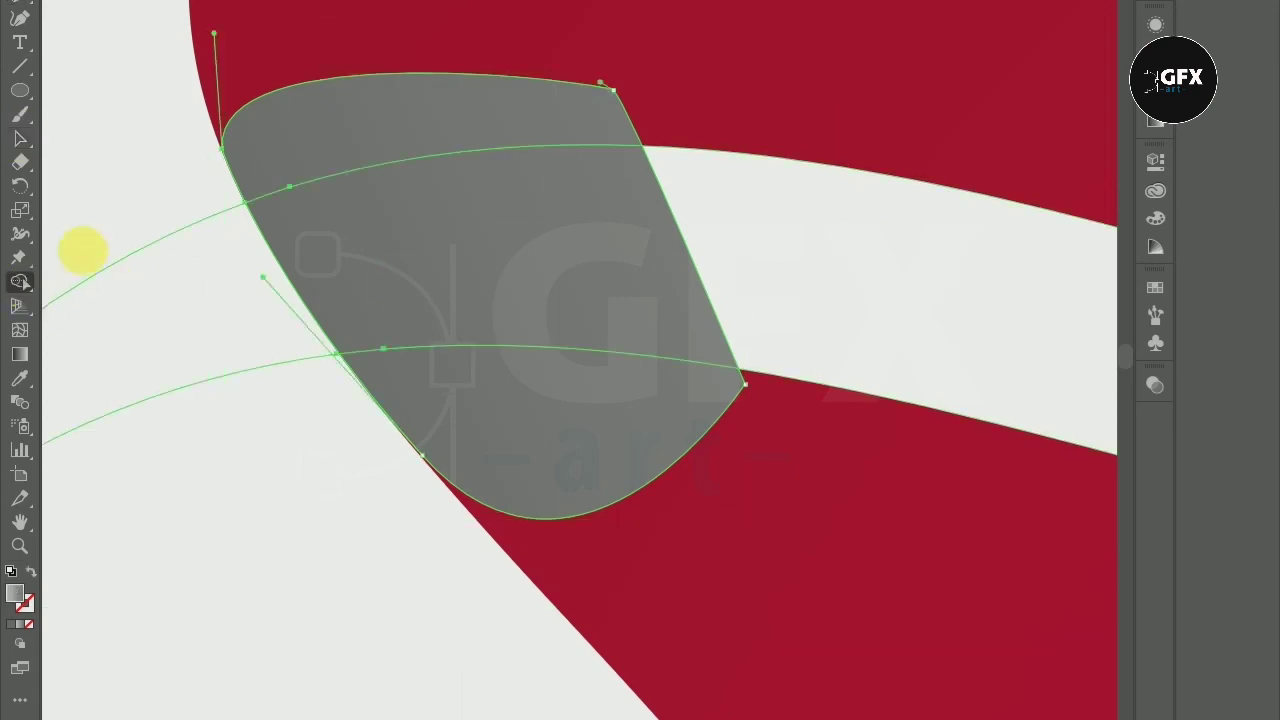
pyautogui.keyDown('alt'); pyautogui.click(354, 129); pyautogui.keyUp('alt')
pyautogui.keyDown('alt'); pyautogui.click(537, 455); pyautogui.keyUp('alt')
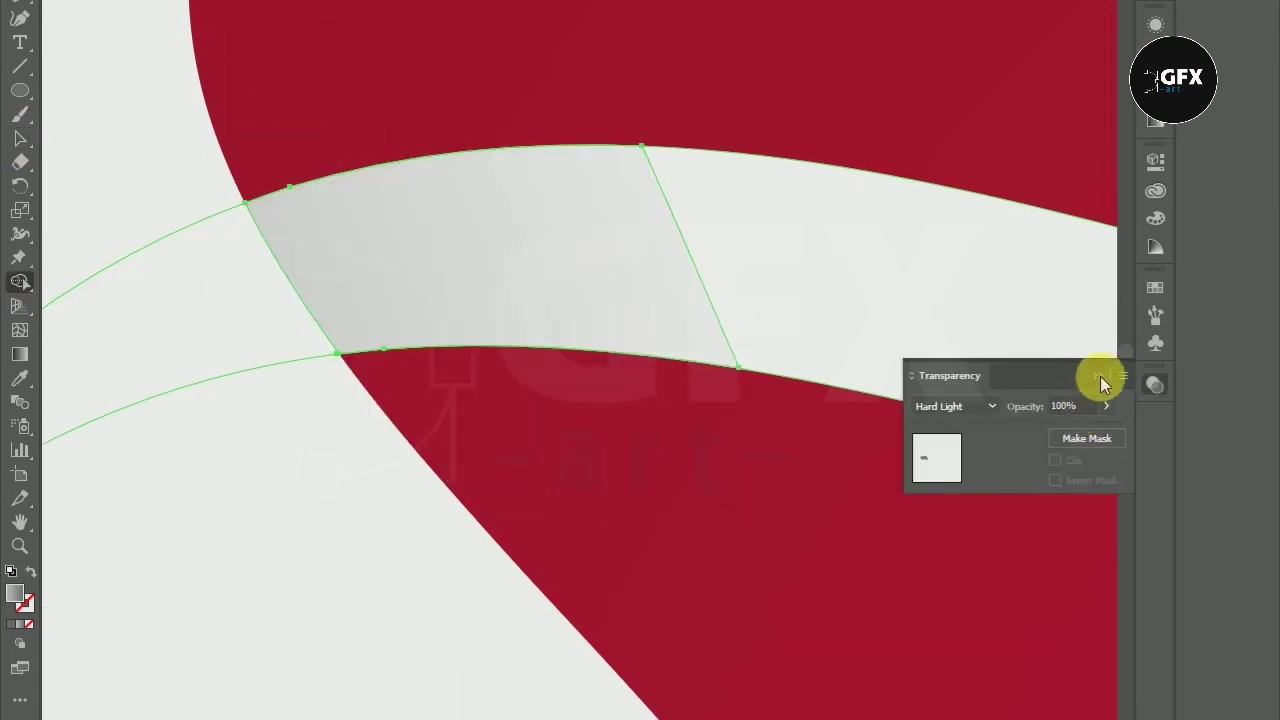
pyautogui.click(20, 140)
# Step: Lay a grey-to-white gradient so the band's left end darkens
pyautogui.click(20, 355)
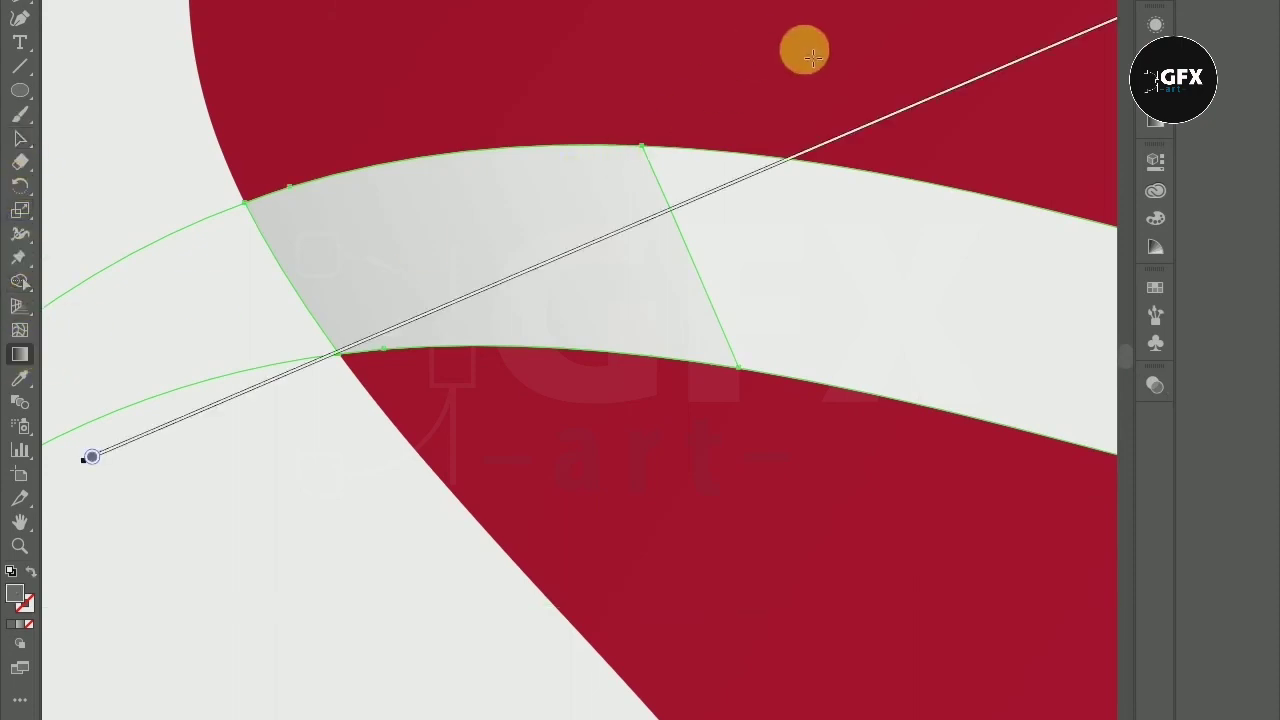
pyautogui.click(785, 223)
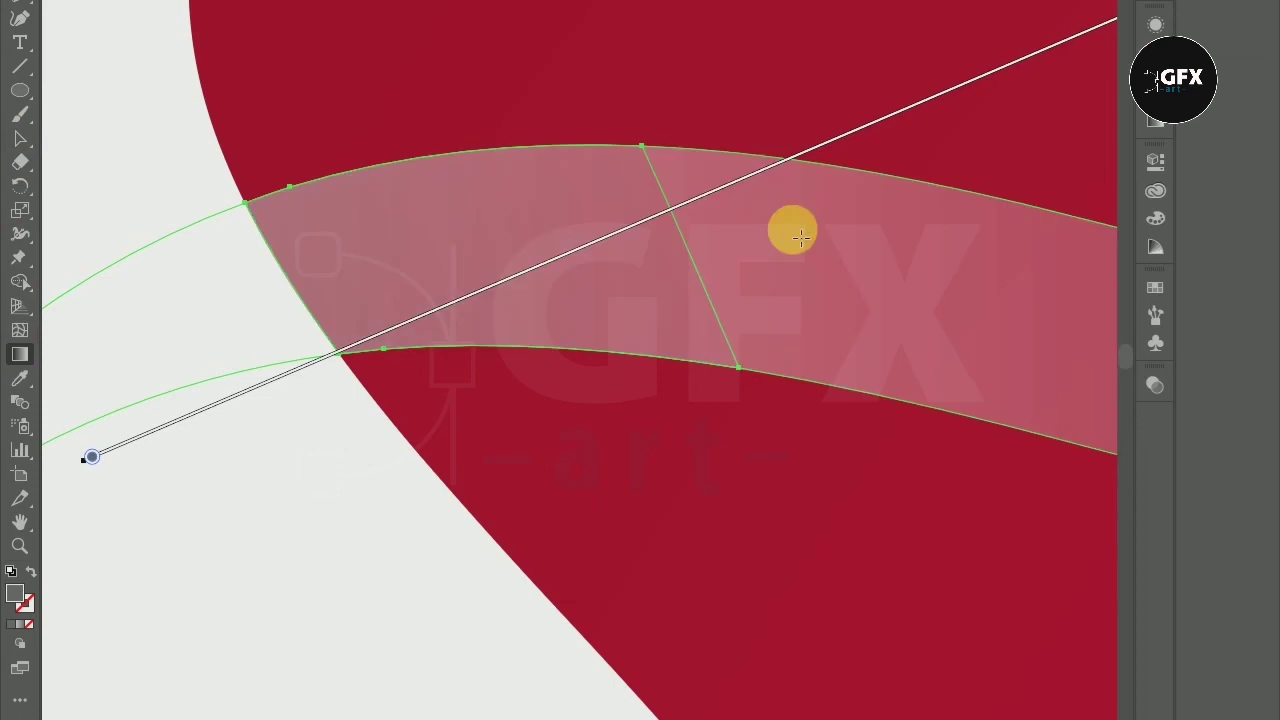
pyautogui.hotkey('ctrl', 'z')
pyautogui.hotkey('ctrl', 'z')
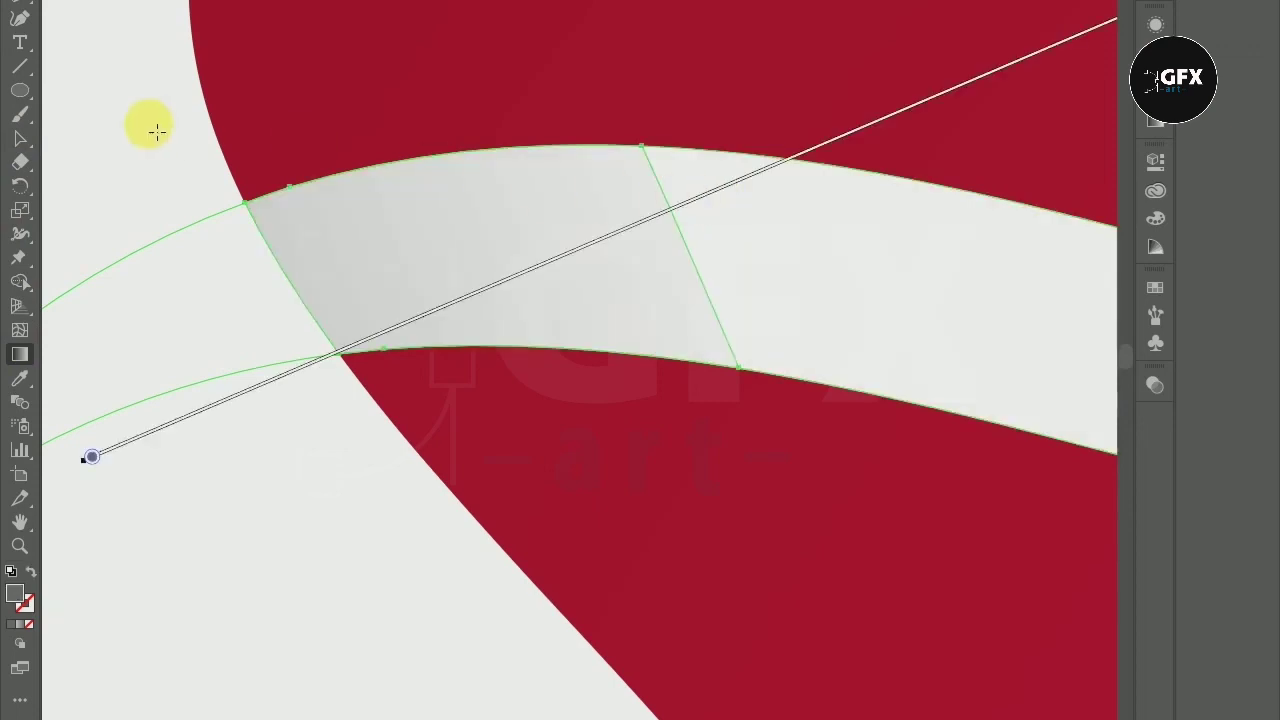
pyautogui.click(20, 138)
pyautogui.click(663, 94)
pyautogui.click(586, 223)
pyautogui.click(20, 354)
pyautogui.moveTo(708, 48)
pyautogui.mouseDown()
pyautogui.moveTo(383, 250)
pyautogui.moveTo(308, 346)
pyautogui.moveTo(262, 278)
pyautogui.mouseUp()
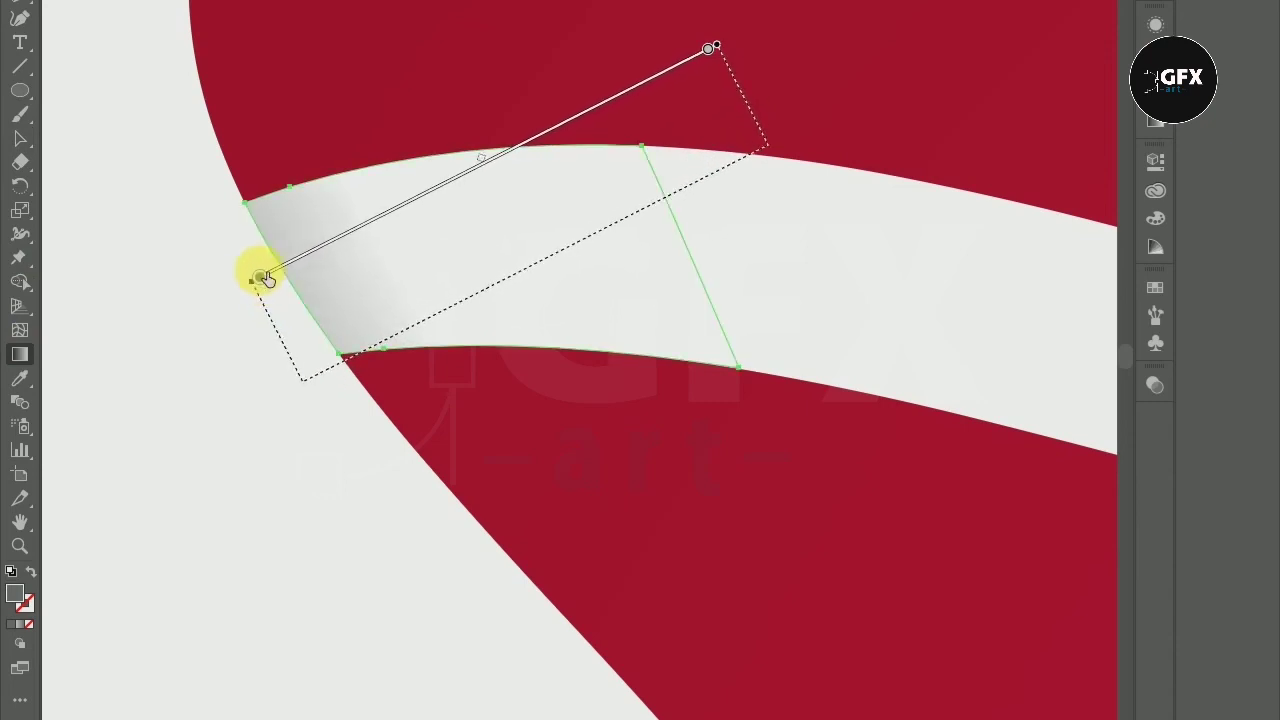
pyautogui.click(22, 140)
# Step: Shift the band-end gradient slightly up and left so it fades quickly along the band
pyautogui.click(286, 51)
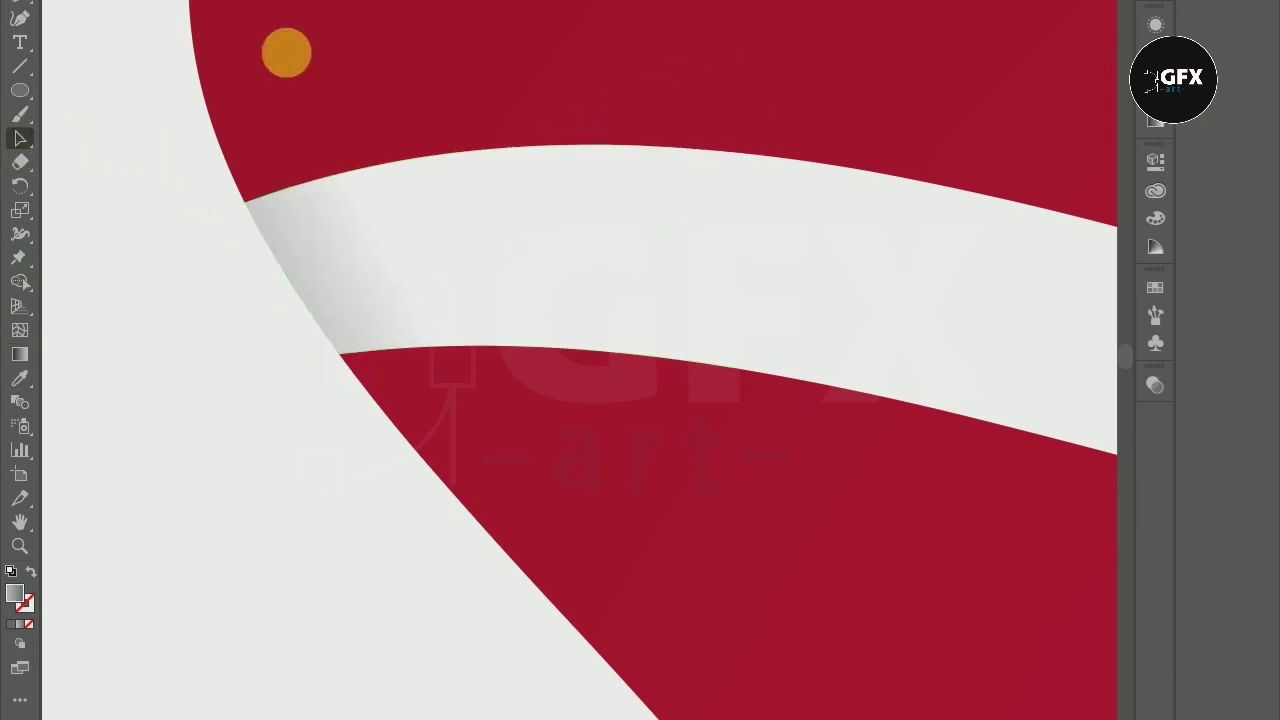
pyautogui.scroll(-2, 290, 54)
pyautogui.scroll(-2, 349, 62)
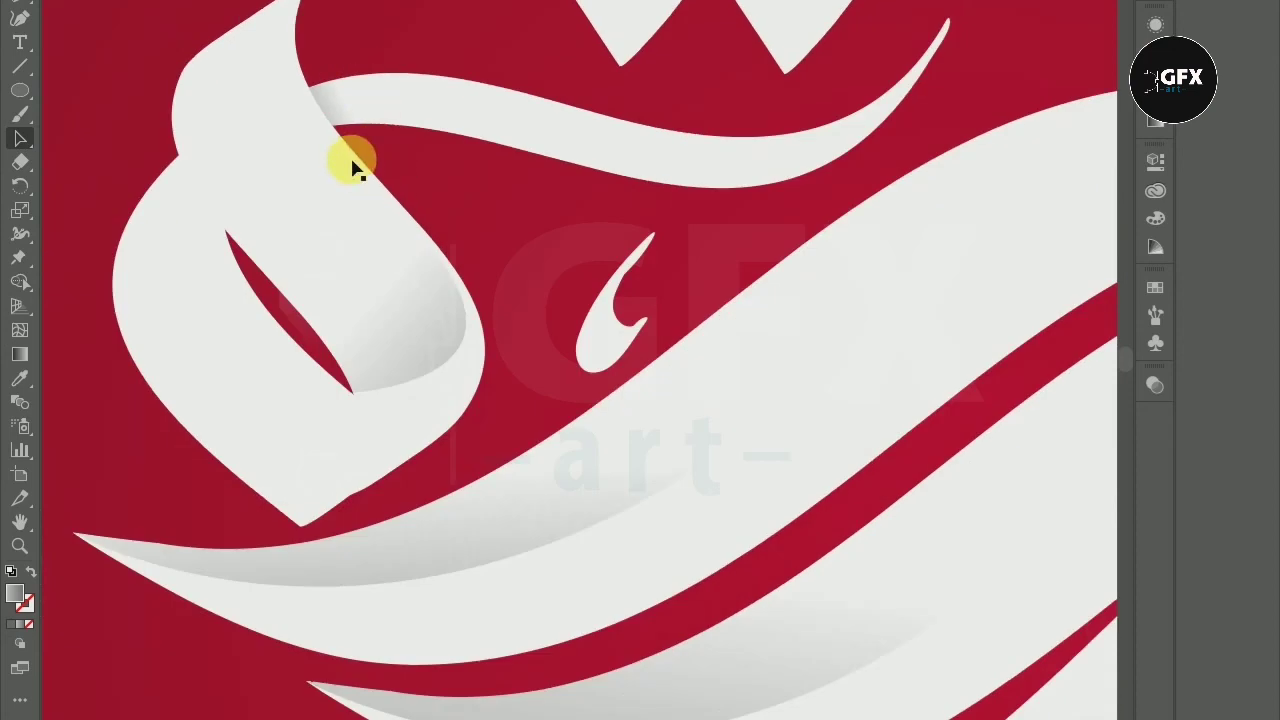
pyautogui.scroll(-2, 349, 163)
pyautogui.scroll(2, 318, 92)
pyautogui.scroll(2, 323, 114)
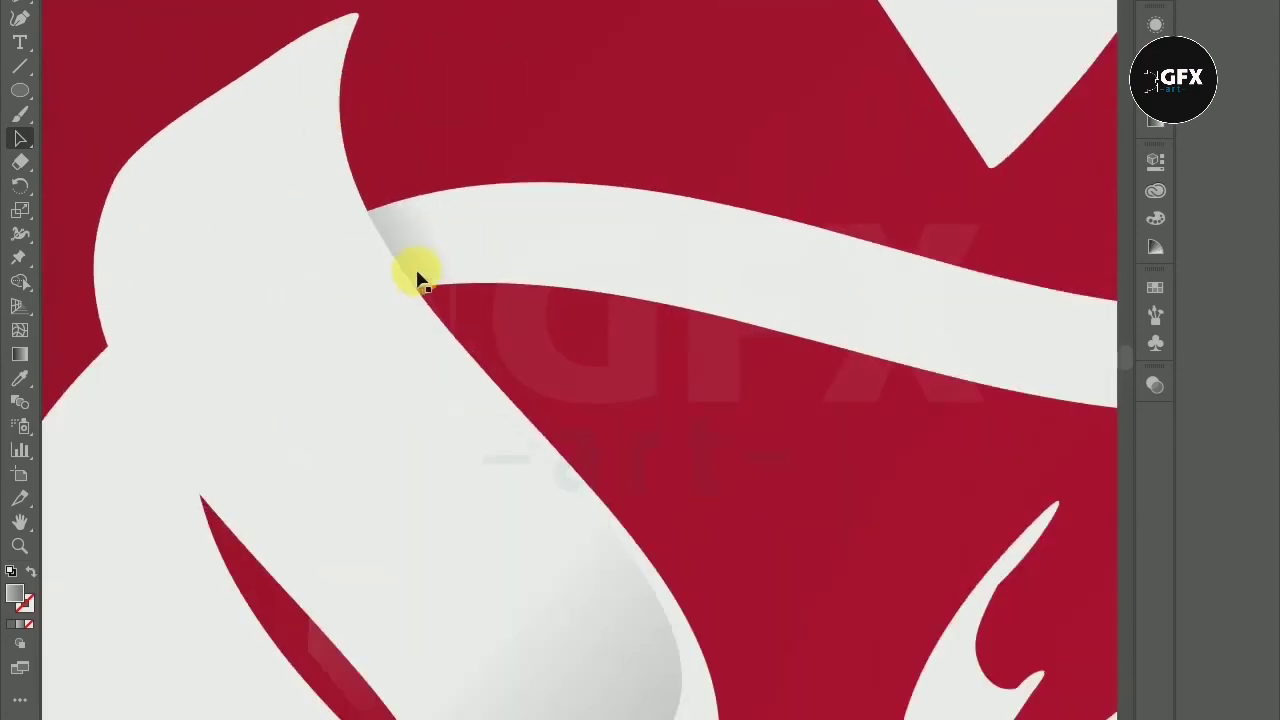
pyautogui.click(20, 354)
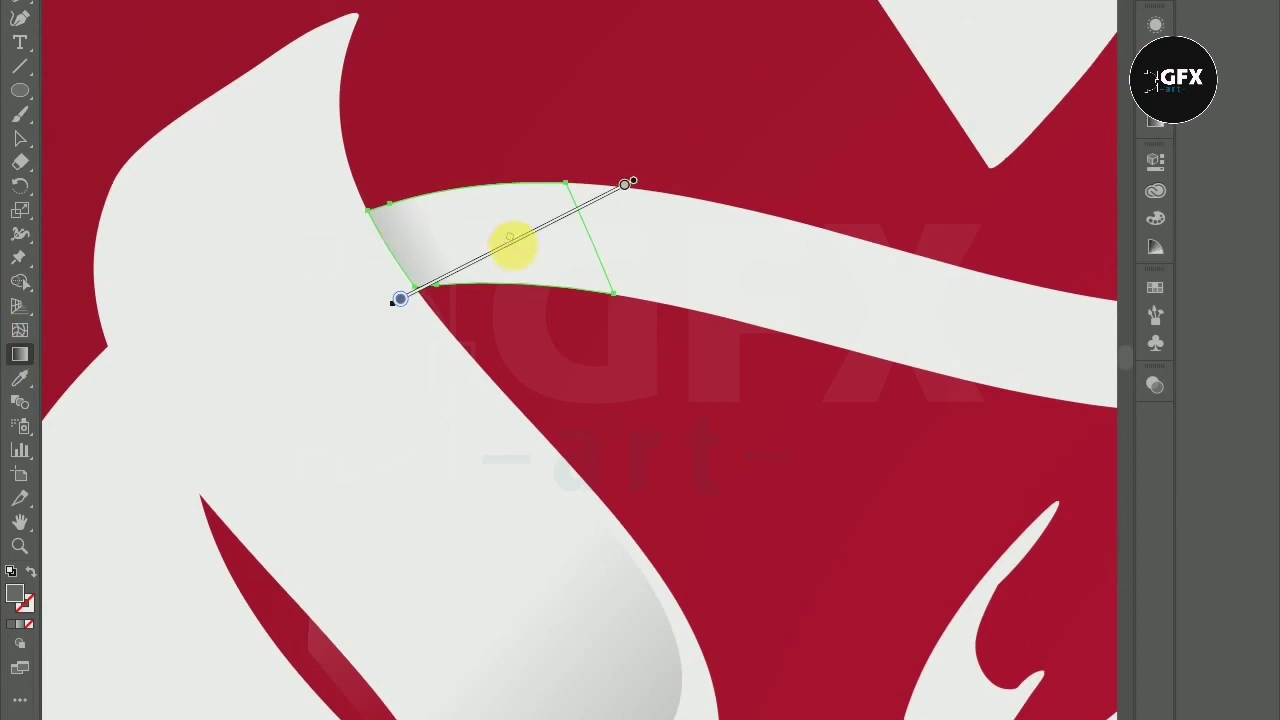
pyautogui.moveTo(497, 258); pyautogui.dragTo(488, 228)
pyautogui.click(22, 142)
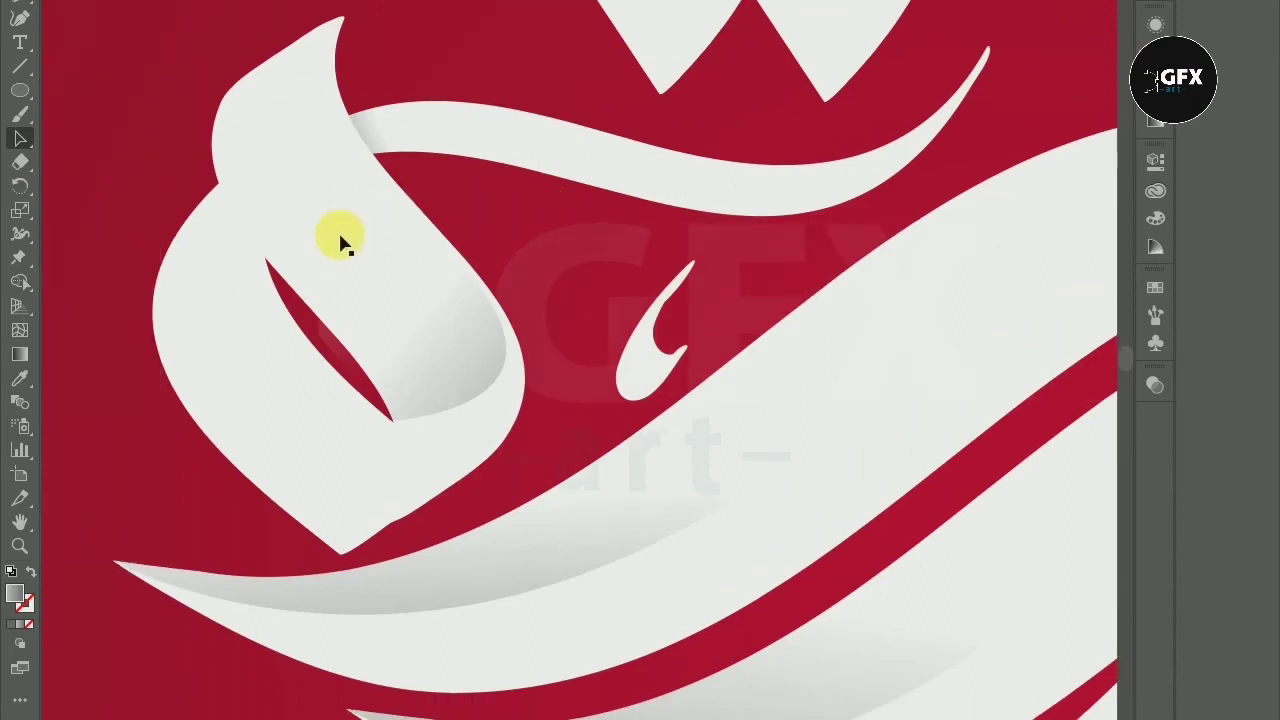
pyautogui.scroll(-2, 263, 270)
pyautogui.scroll(2, 134, 149)
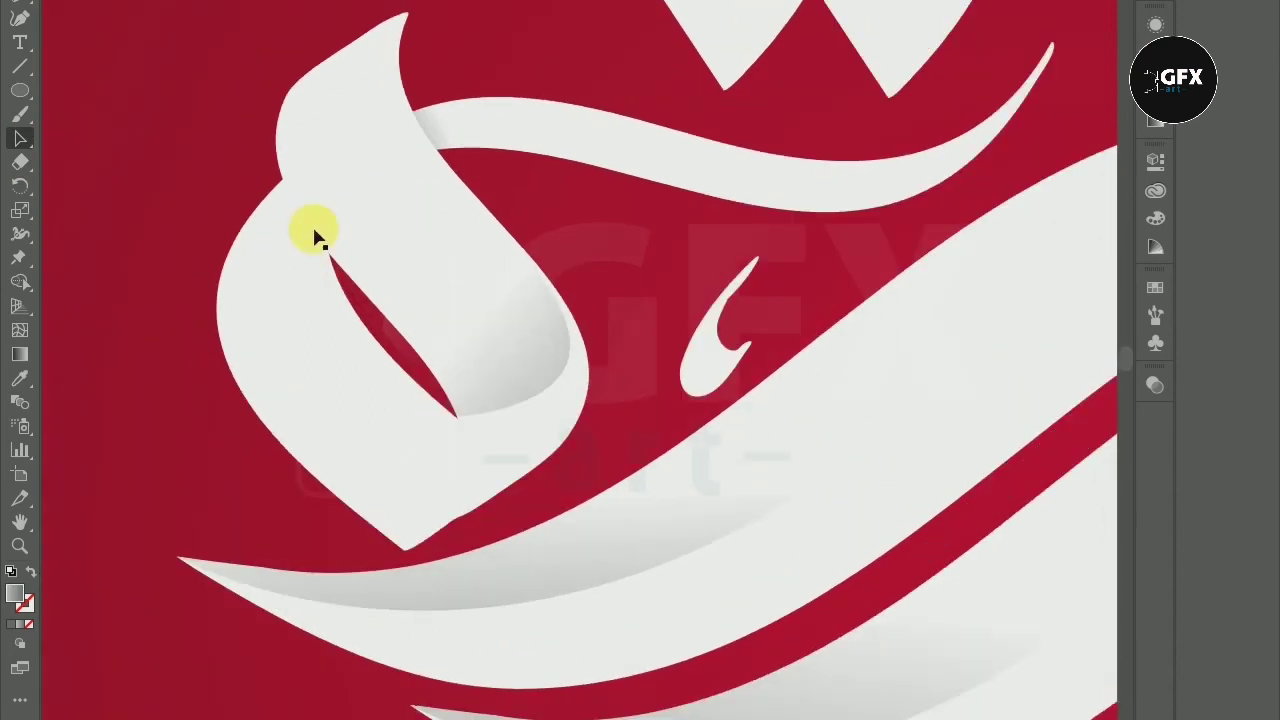
pyautogui.scroll(1, 308, 228)
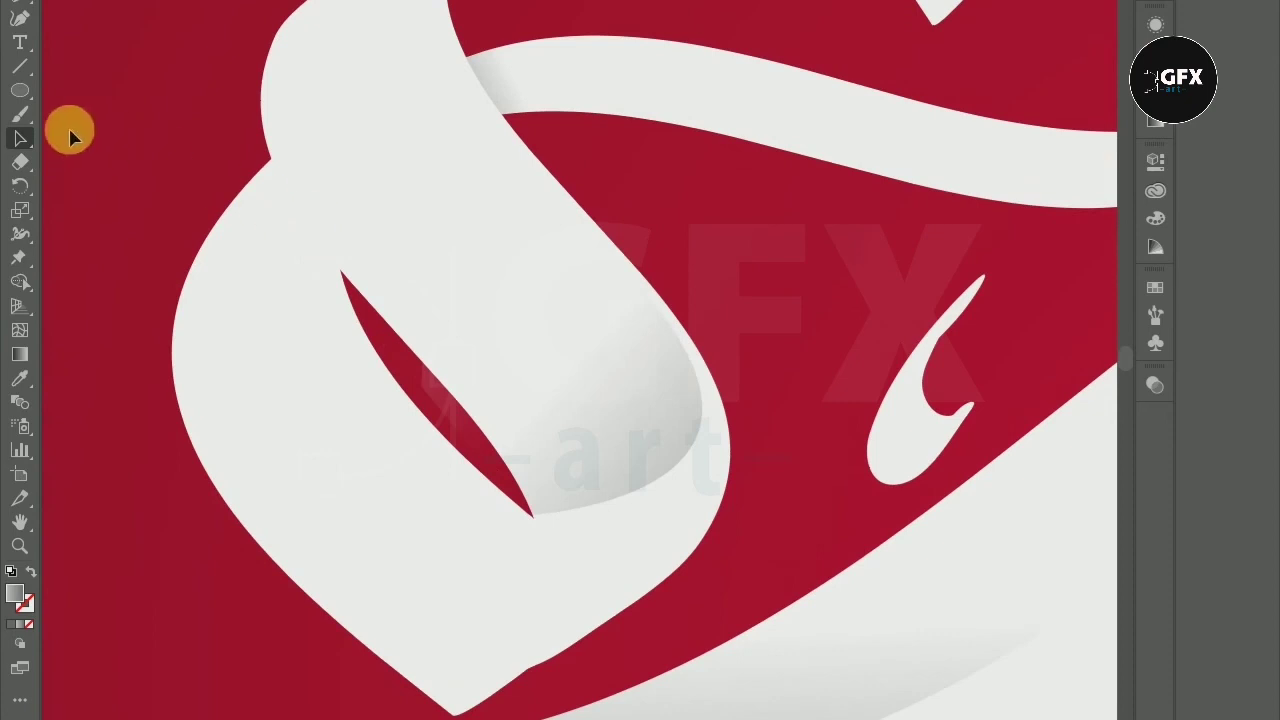
# Step: Draw a curved Pen shape over the left loop where it passes under the ribbon
pyautogui.click(22, 10)
pyautogui.scroll(1, 354, 200)
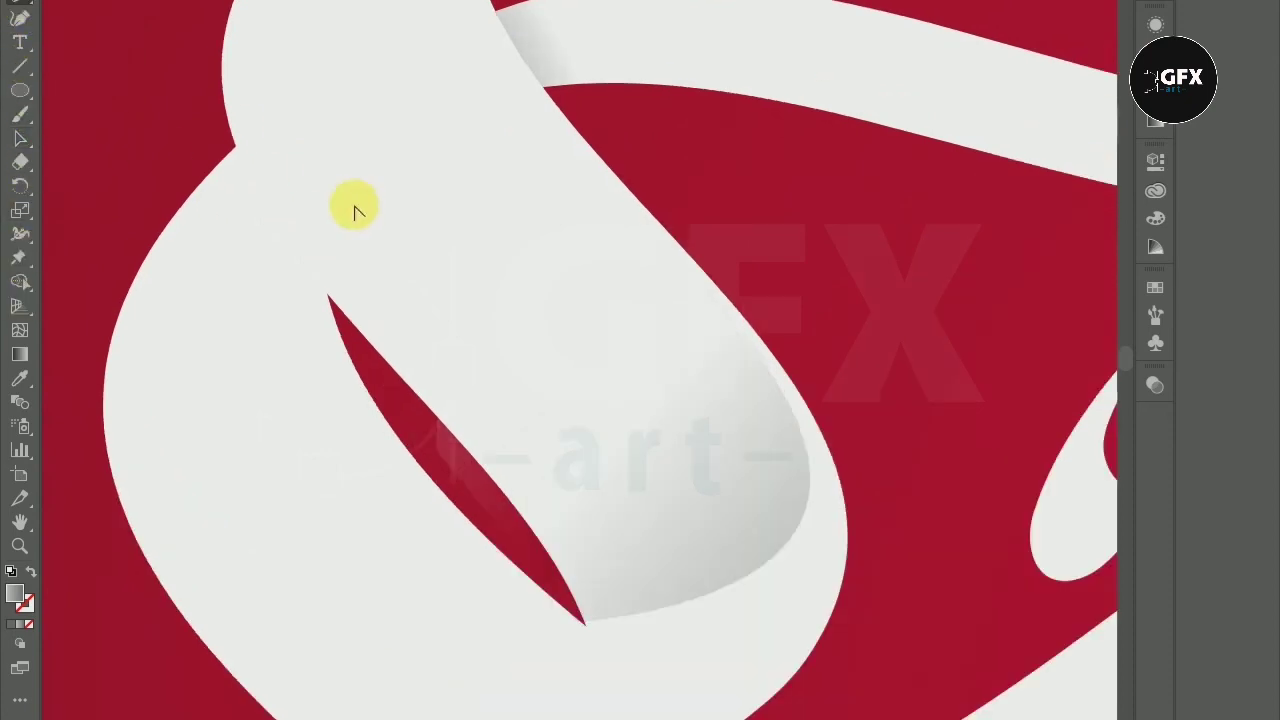
pyautogui.click(222, 93)
pyautogui.moveTo(409, 362); pyautogui.dragTo(529, 531)
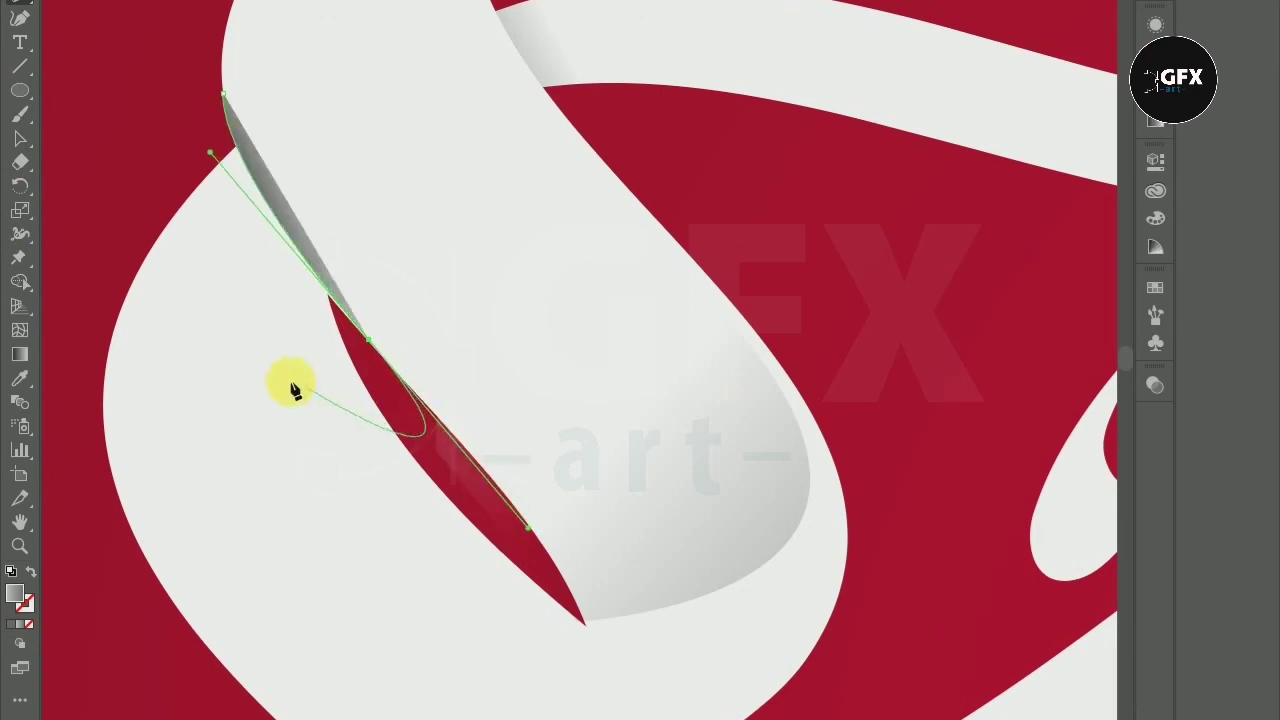
pyautogui.moveTo(85, 382)
pyautogui.mouseDown()
pyautogui.moveTo(138, 143)
pyautogui.moveTo(225, 92)
pyautogui.mouseUp()
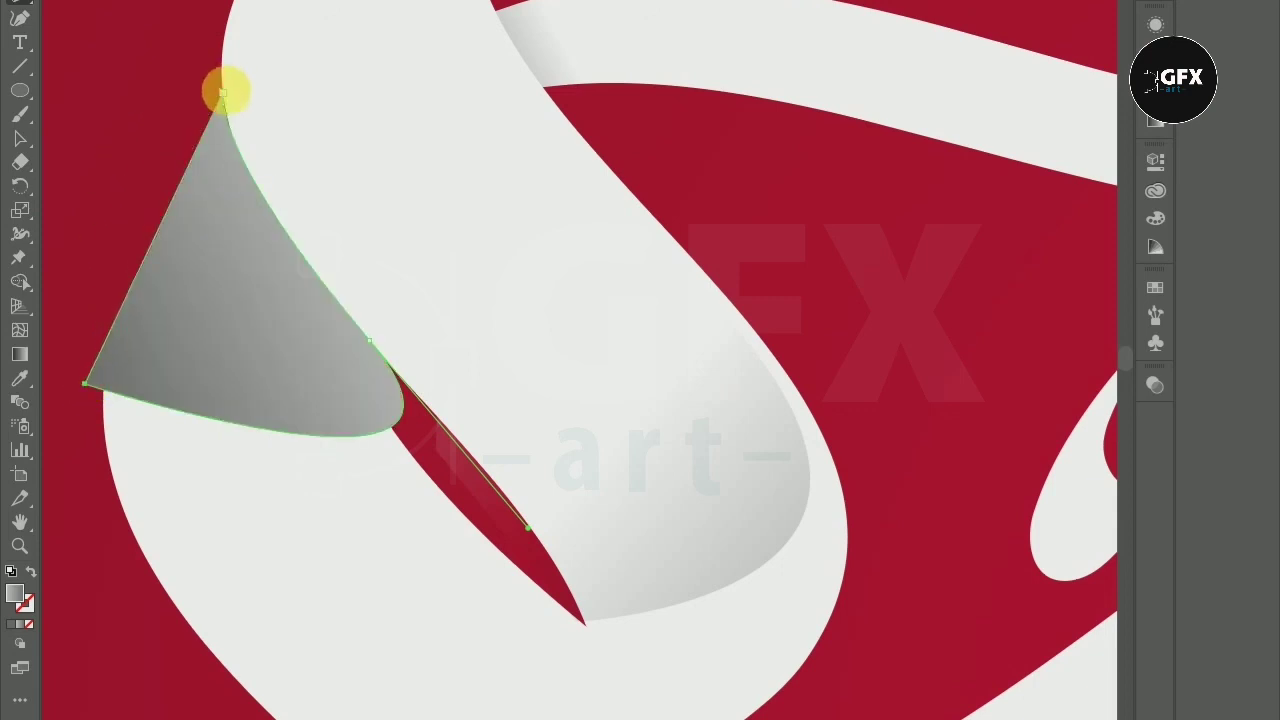
pyautogui.click(20, 139)
# Step: Trim the shading shape's edge slivers and protruding tip against the ribbon with Shape Builder
pyautogui.click(100, 148)
pyautogui.moveTo(139, 129)
pyautogui.mouseDown()
pyautogui.moveTo(258, 326)
pyautogui.moveTo(243, 334)
pyautogui.mouseUp()
pyautogui.click(19, 283)
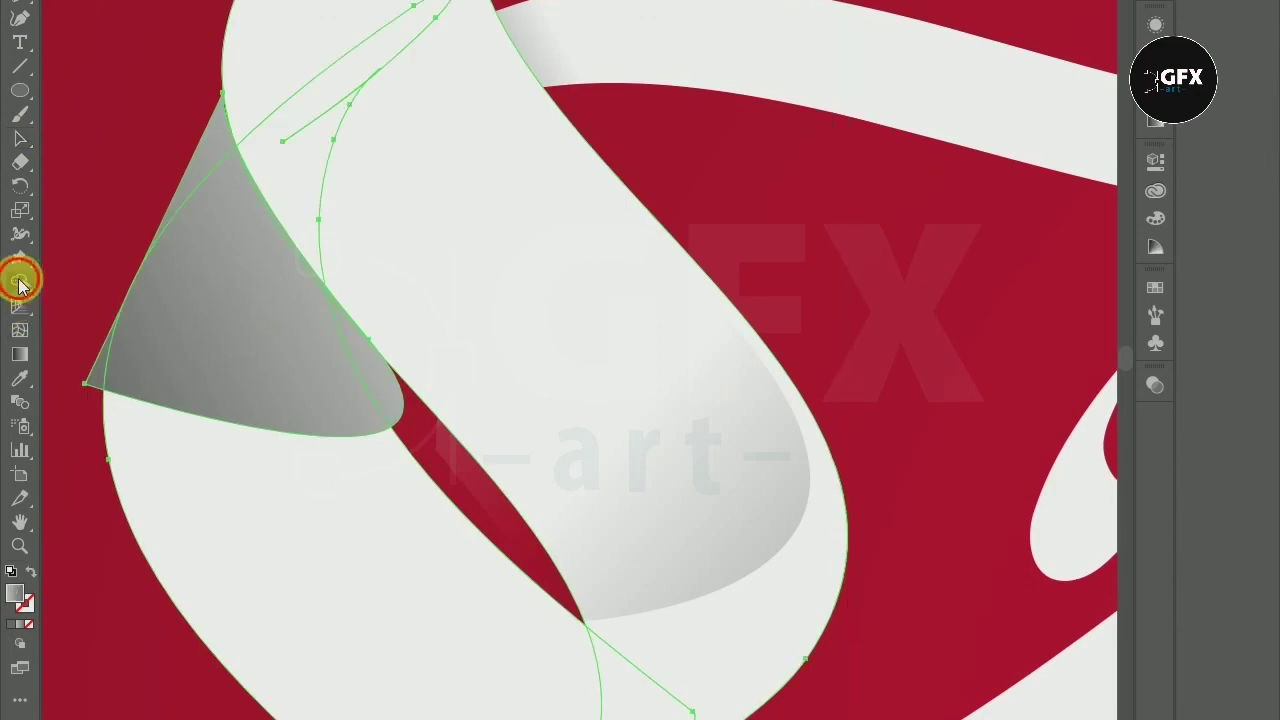
pyautogui.keyDown('alt'); pyautogui.click(198, 161); pyautogui.keyUp('alt')
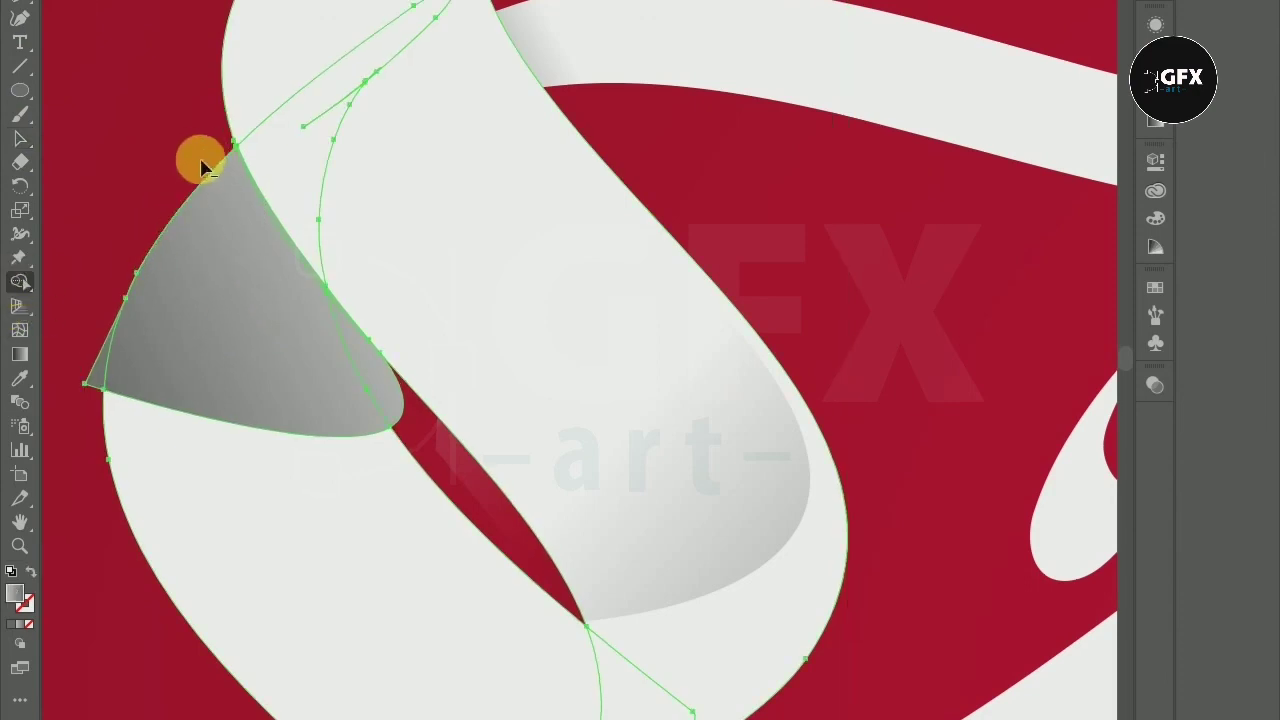
pyautogui.keyDown('alt'); pyautogui.click(95, 385); pyautogui.keyUp('alt')
pyautogui.keyDown('alt'); pyautogui.click(371, 366); pyautogui.keyUp('alt')
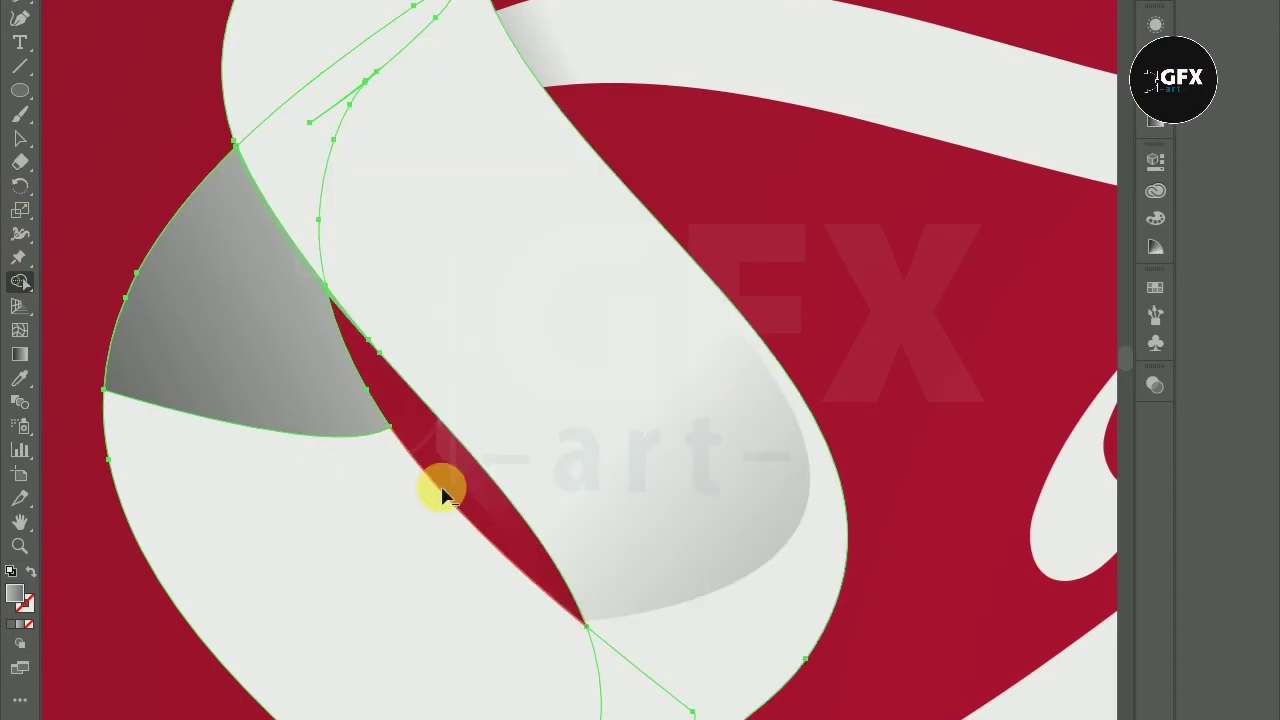
pyautogui.click(22, 139)
# Step: Send the gray shading triangle backward behind the white ribbon
pyautogui.click(129, 151)
pyautogui.click(230, 283)
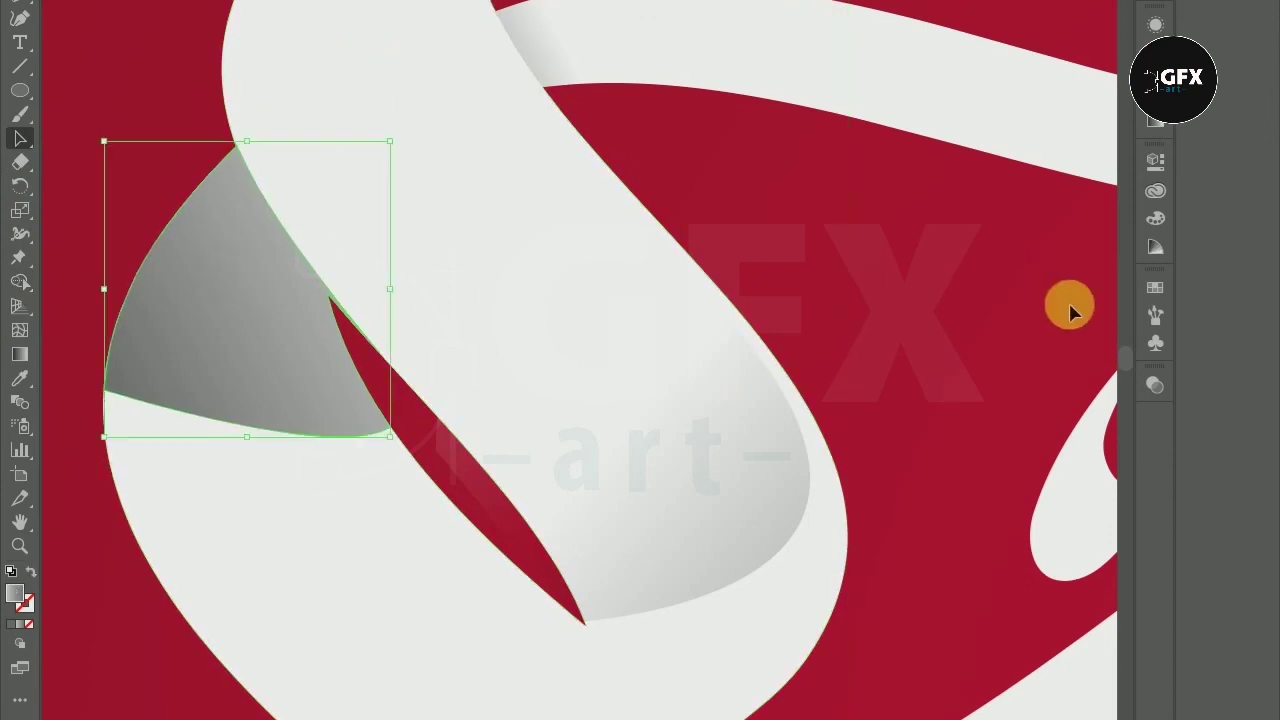
pyautogui.hotkey('ctrl', 'shift', '[')
pyautogui.click(52, 198)
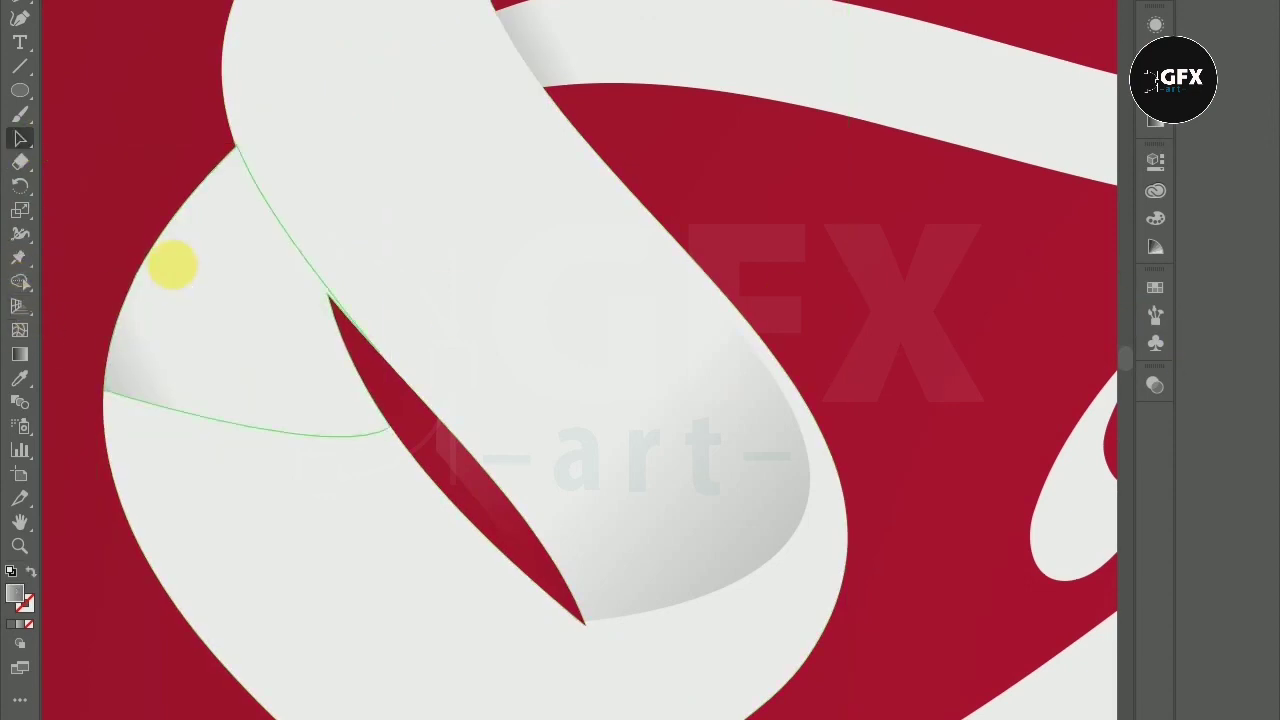
# Step: Re-angle the shading gradient diagonally so it darkens toward the ribbon's edge
pyautogui.click(20, 354)
pyautogui.moveTo(98, 537)
pyautogui.mouseDown()
pyautogui.moveTo(250, 312)
pyautogui.moveTo(194, 194)
pyautogui.moveTo(217, 220)
pyautogui.mouseUp()
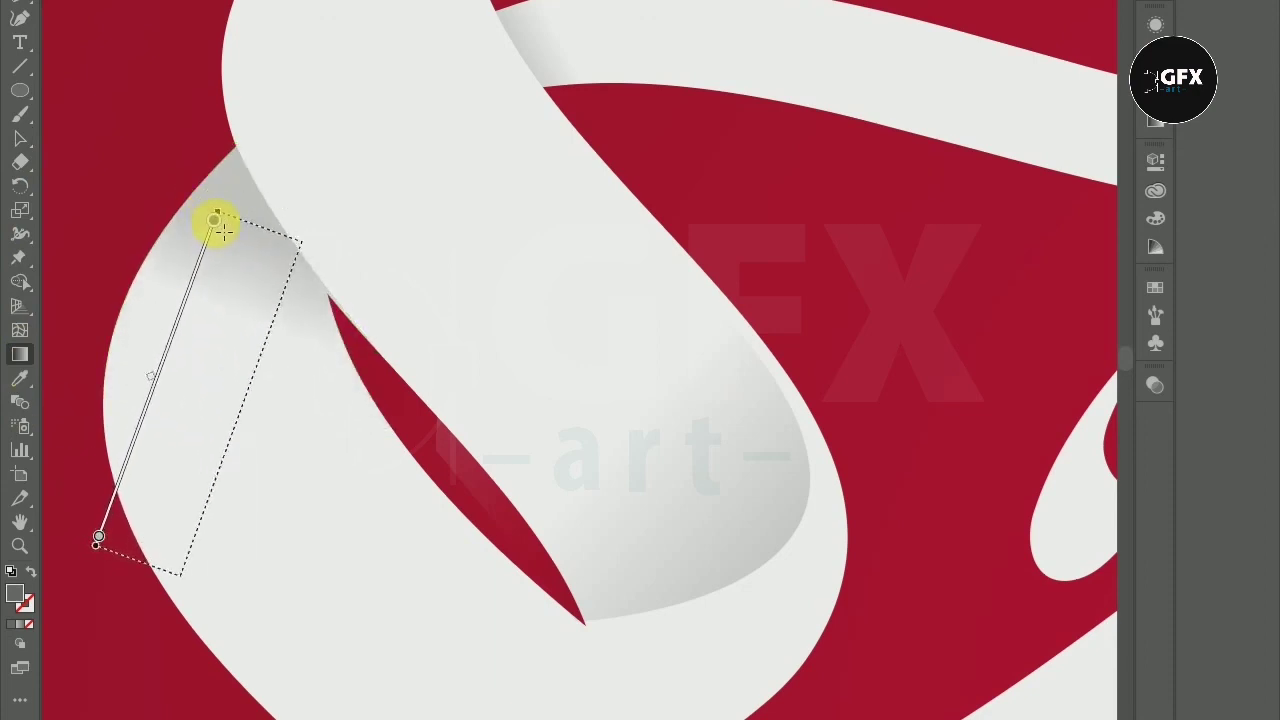
pyautogui.hscroll(-5, 335, 340)
pyautogui.moveTo(194, 494)
pyautogui.mouseDown()
pyautogui.moveTo(460, 222)
pyautogui.moveTo(500, 270)
pyautogui.moveTo(483, 238)
pyautogui.mouseUp()
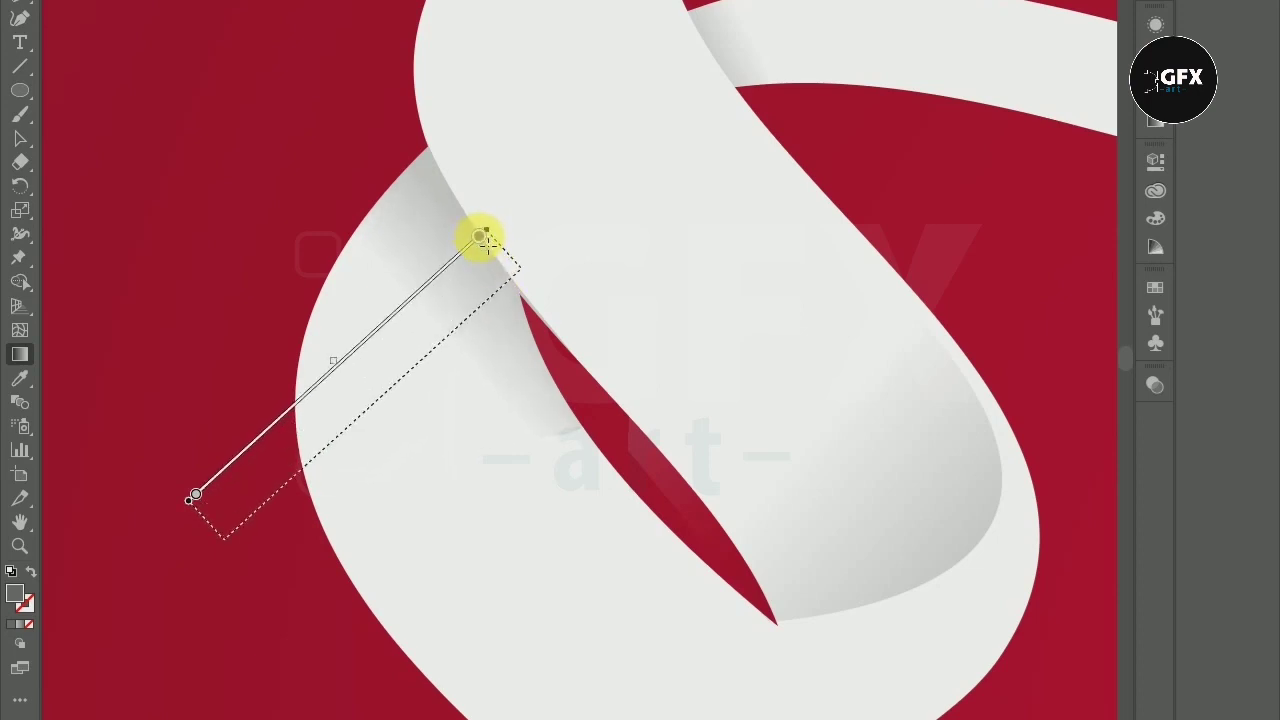
pyautogui.click(20, 138)
pyautogui.click(208, 166)
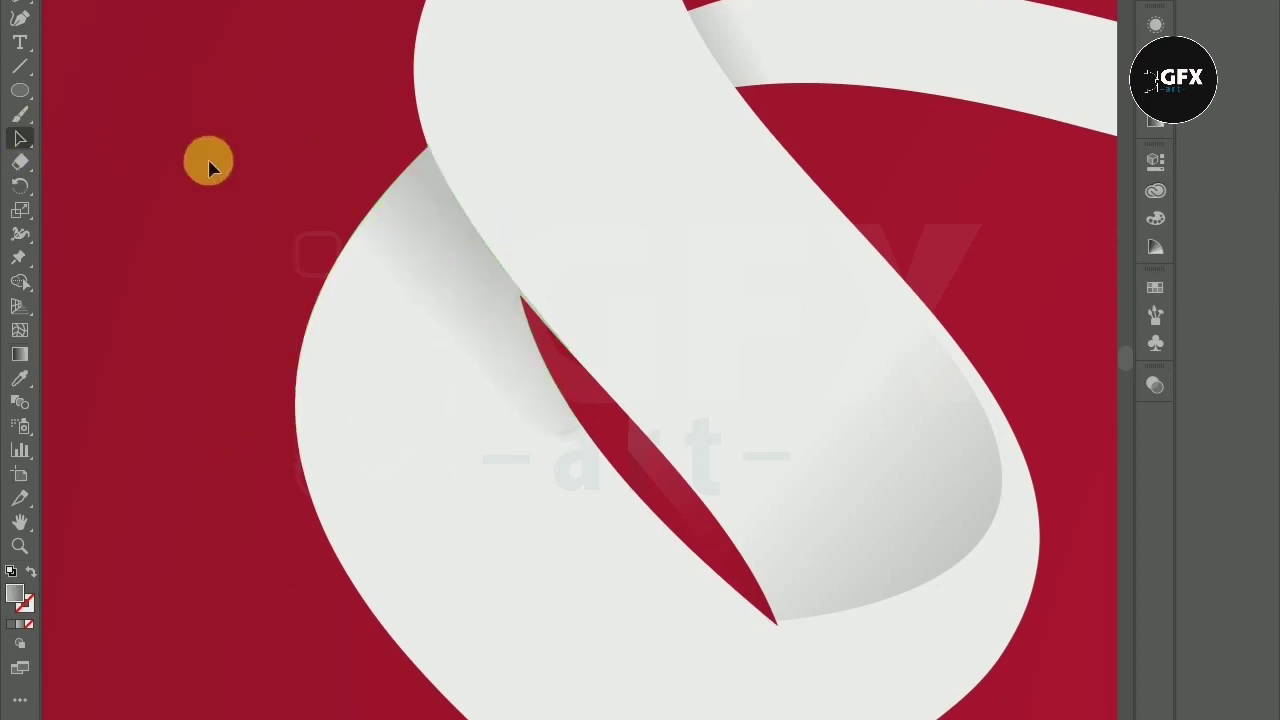
pyautogui.hotkey('ctrl', '-')
pyautogui.hotkey('ctrl', '-')
pyautogui.hotkey('ctrl', '-')
pyautogui.hotkey('ctrl', '-')
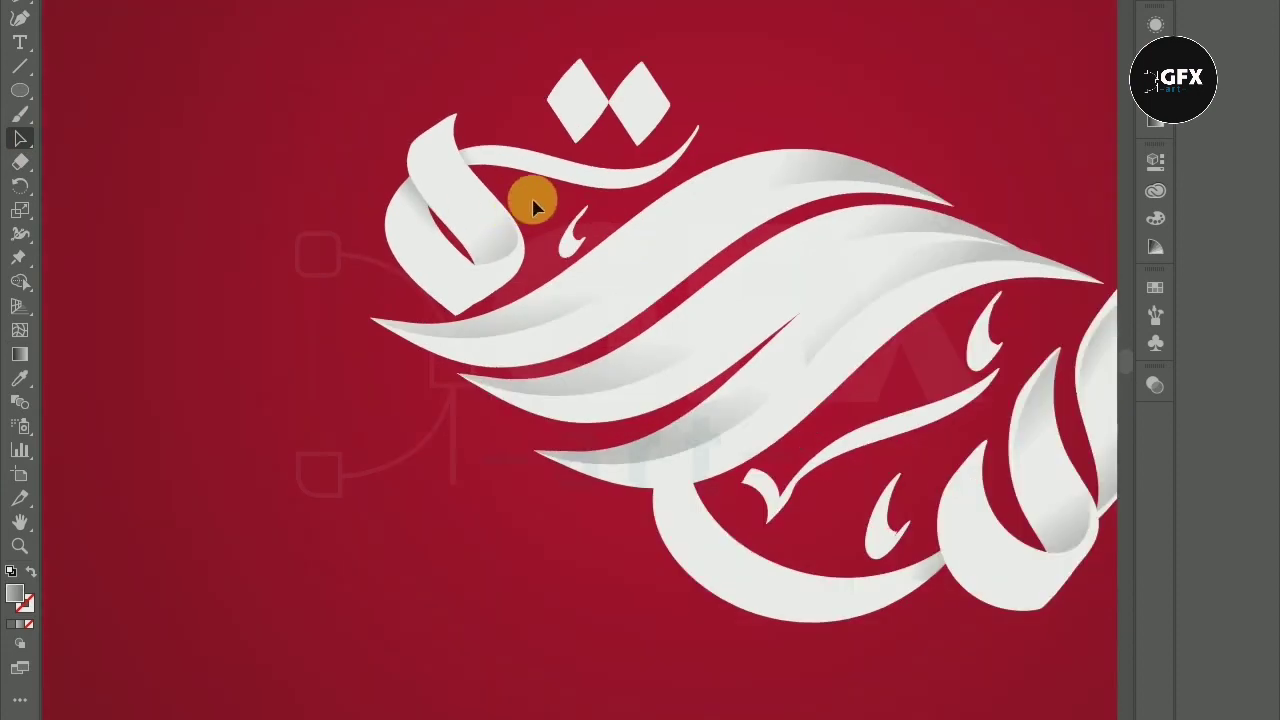
pyautogui.scroll(1, 538, 205)
pyautogui.scroll(2, 538, 205)
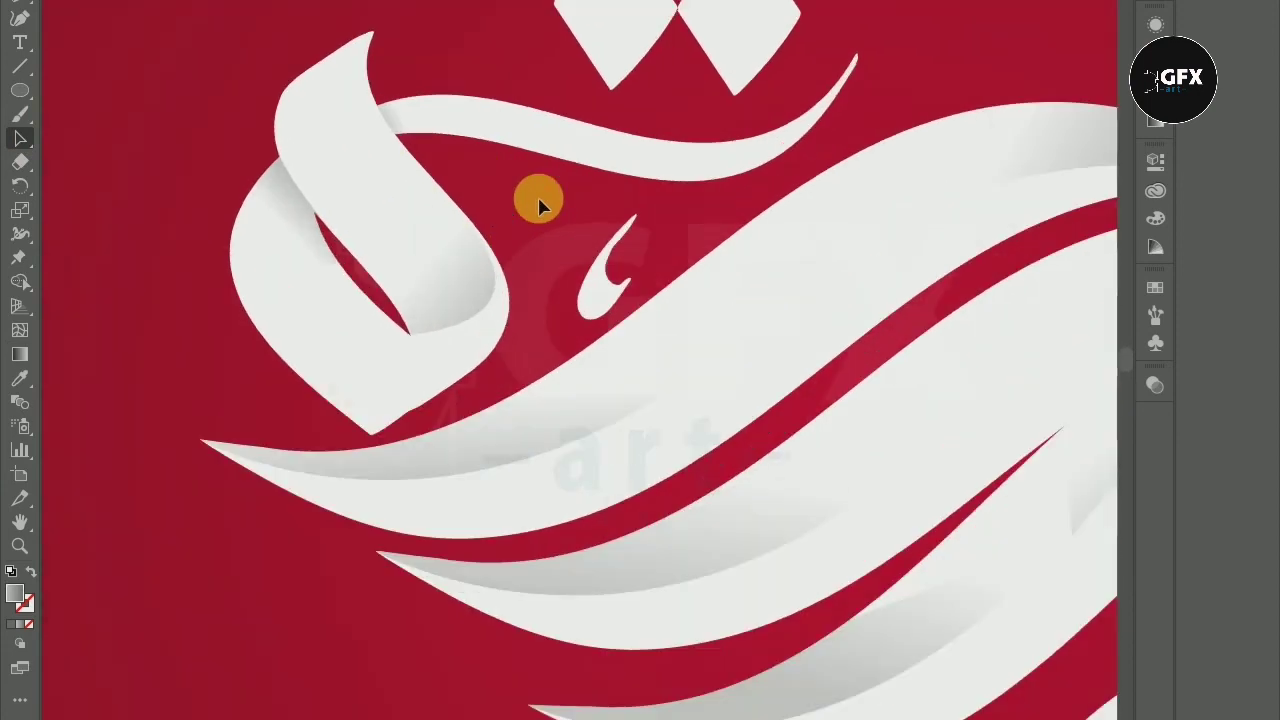
pyautogui.scroll(1, 538, 205)
pyautogui.scroll(1, 610, 195)
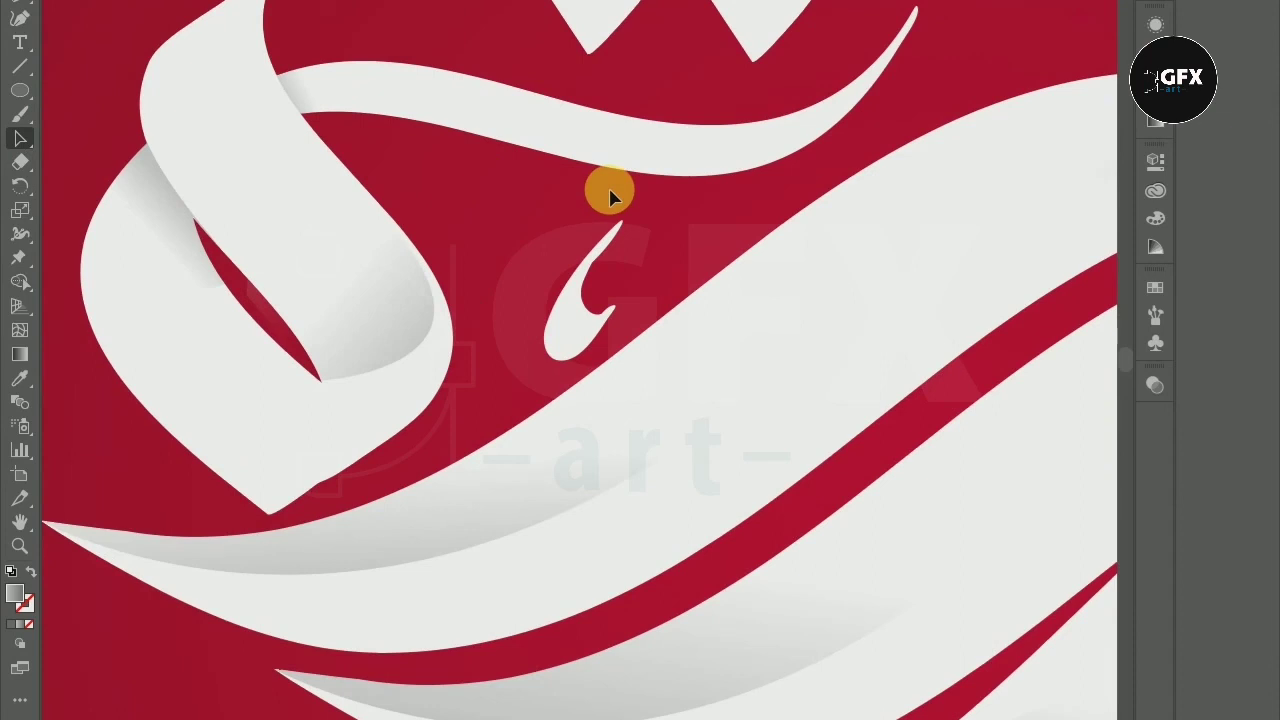
pyautogui.scroll(-2, 610, 195)
pyautogui.scroll(-1, 608, 194)
pyautogui.scroll(-1, 608, 190)
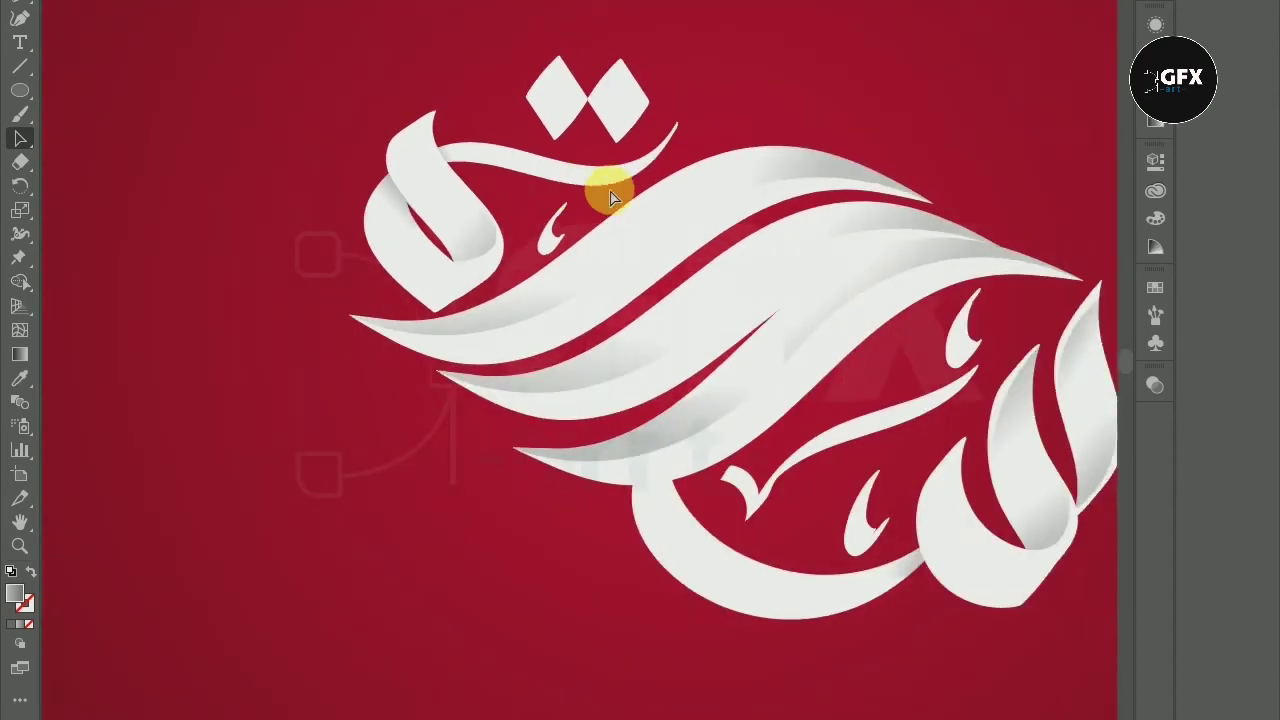
pyautogui.scroll(-1, 580, 180)
pyautogui.scroll(1, 570, 135)
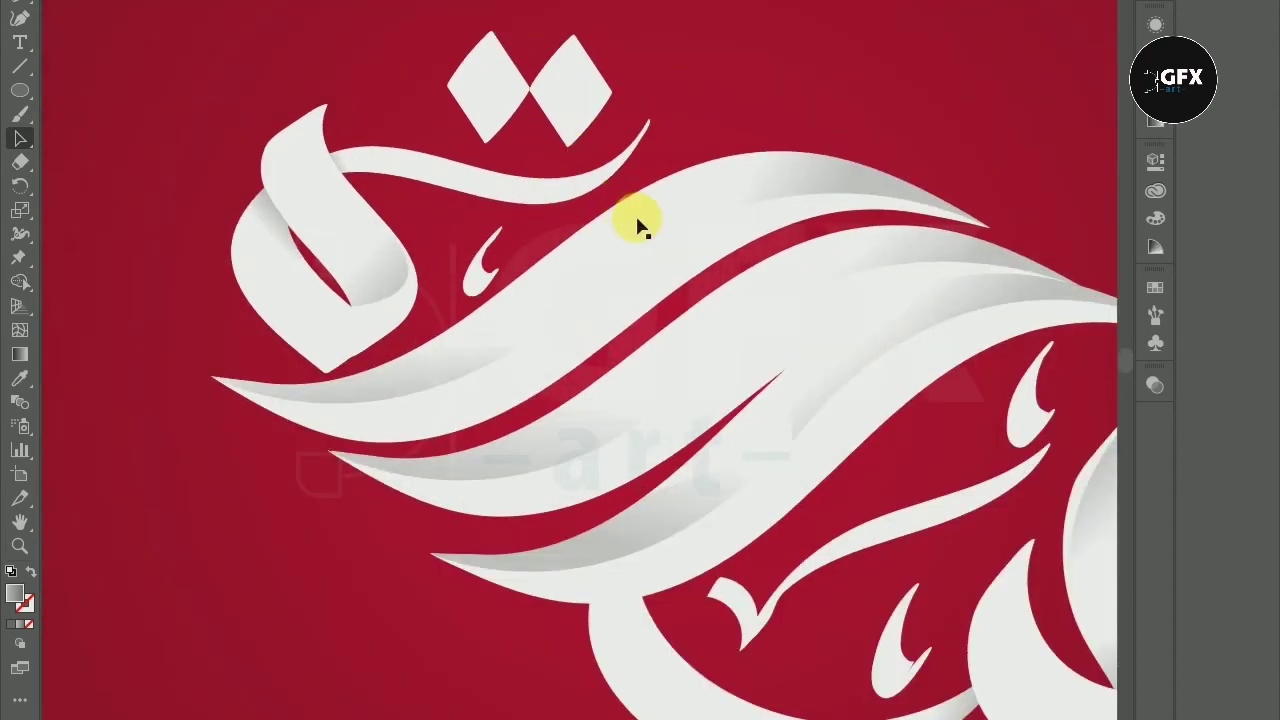
pyautogui.scroll(1, 630, 215)
pyautogui.scroll(-1, 630, 220)
pyautogui.scroll(1, 257, 165)
pyautogui.scroll(1, 200, 140)
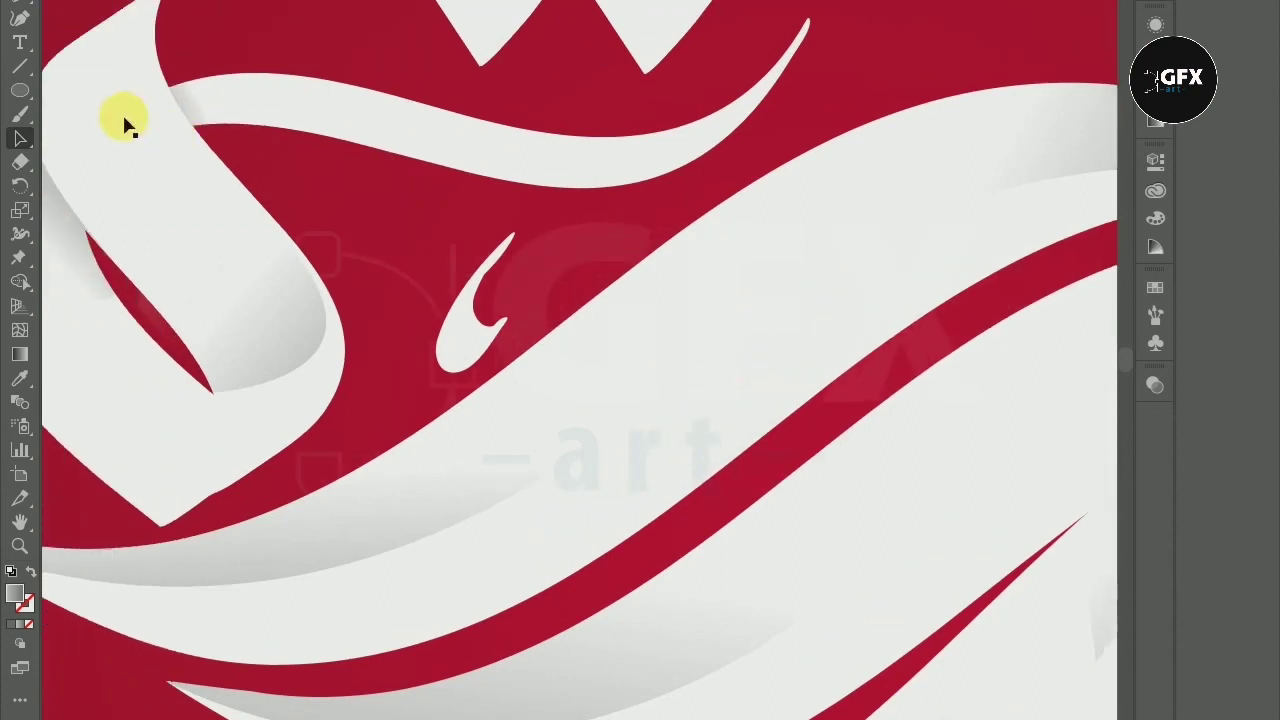
# Step: Draw a closed Pen shape along the underside of the upper curved stroke
pyautogui.click(18, 12)
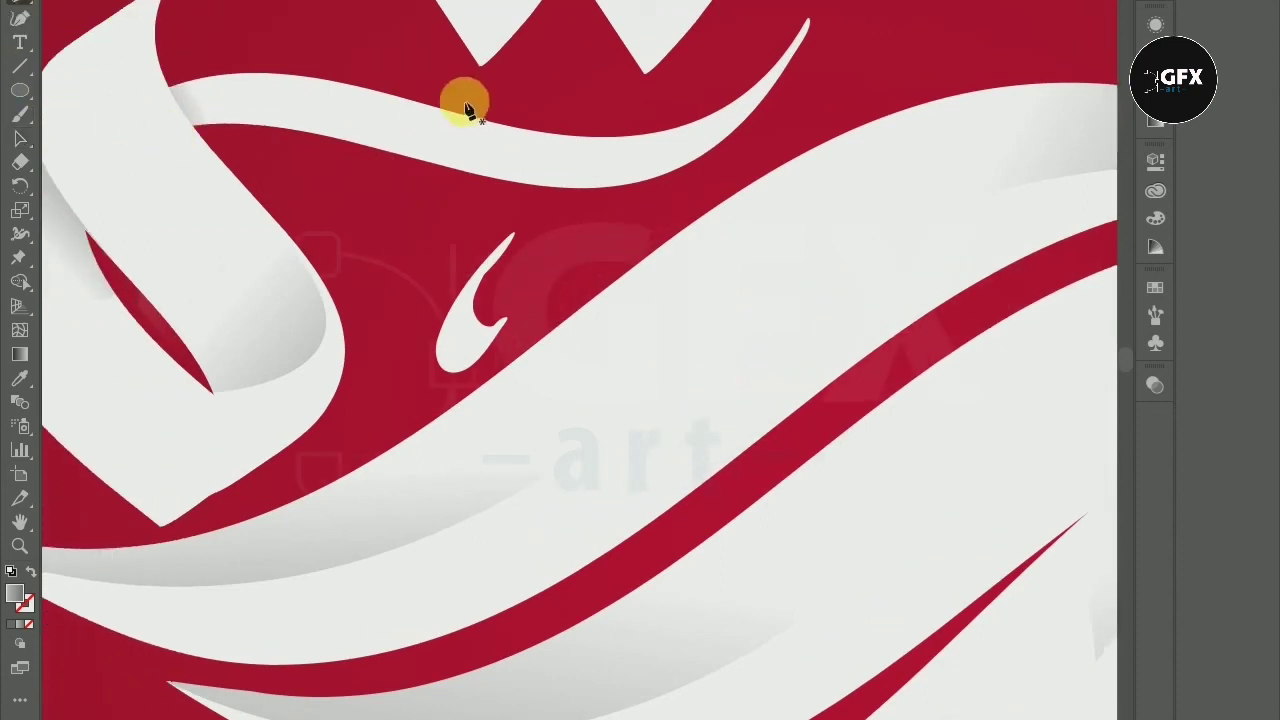
pyautogui.click(373, 90)
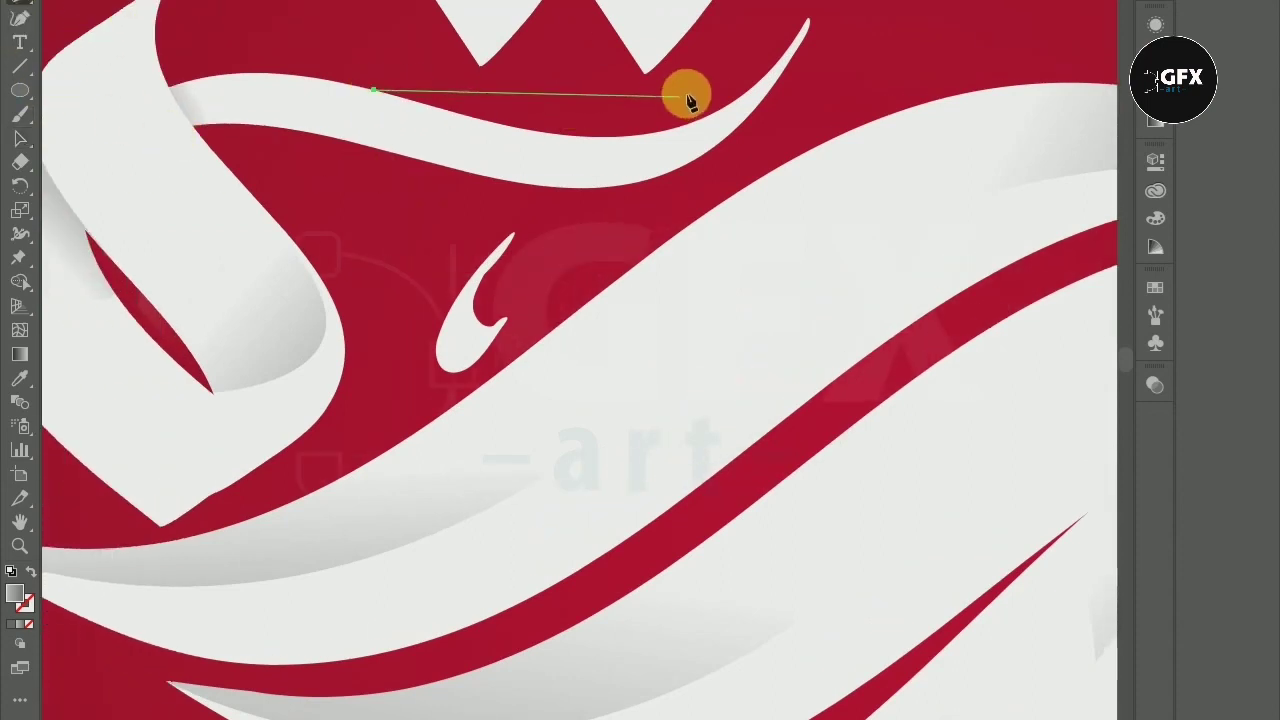
pyautogui.moveTo(774, 85); pyautogui.dragTo(836, 1)
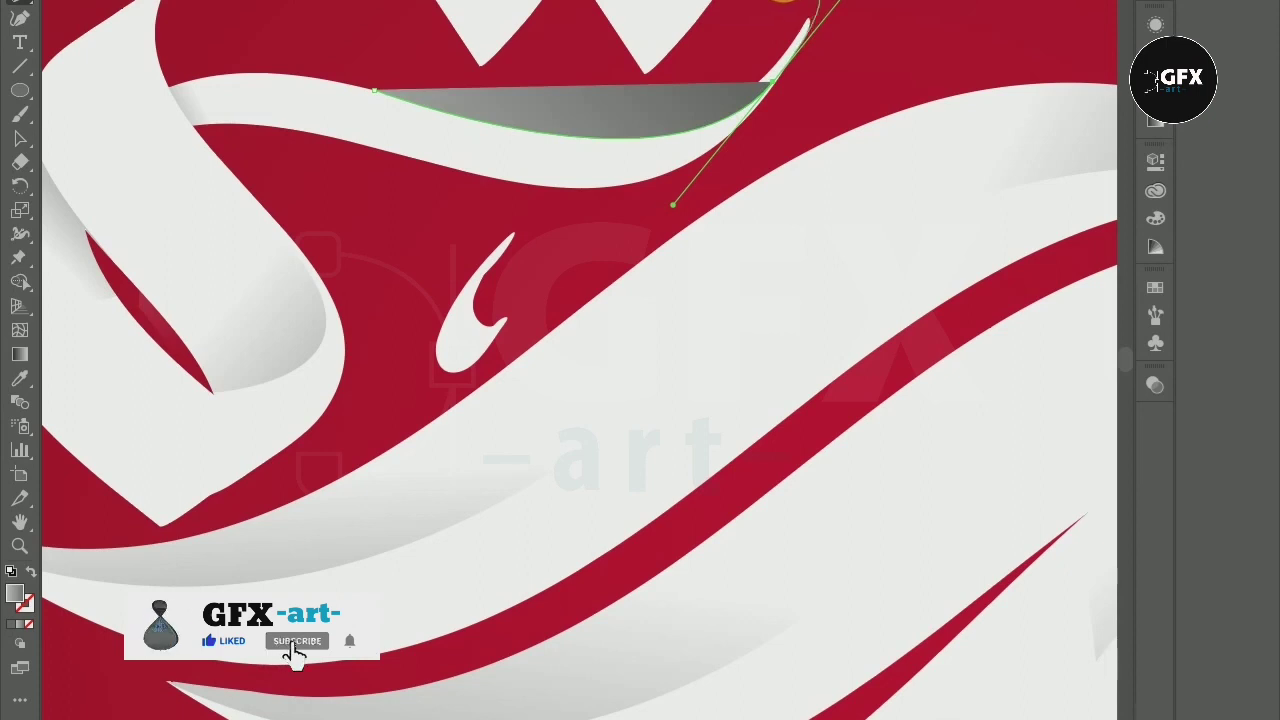
pyautogui.moveTo(373, 91); pyautogui.dragTo(115, 10)
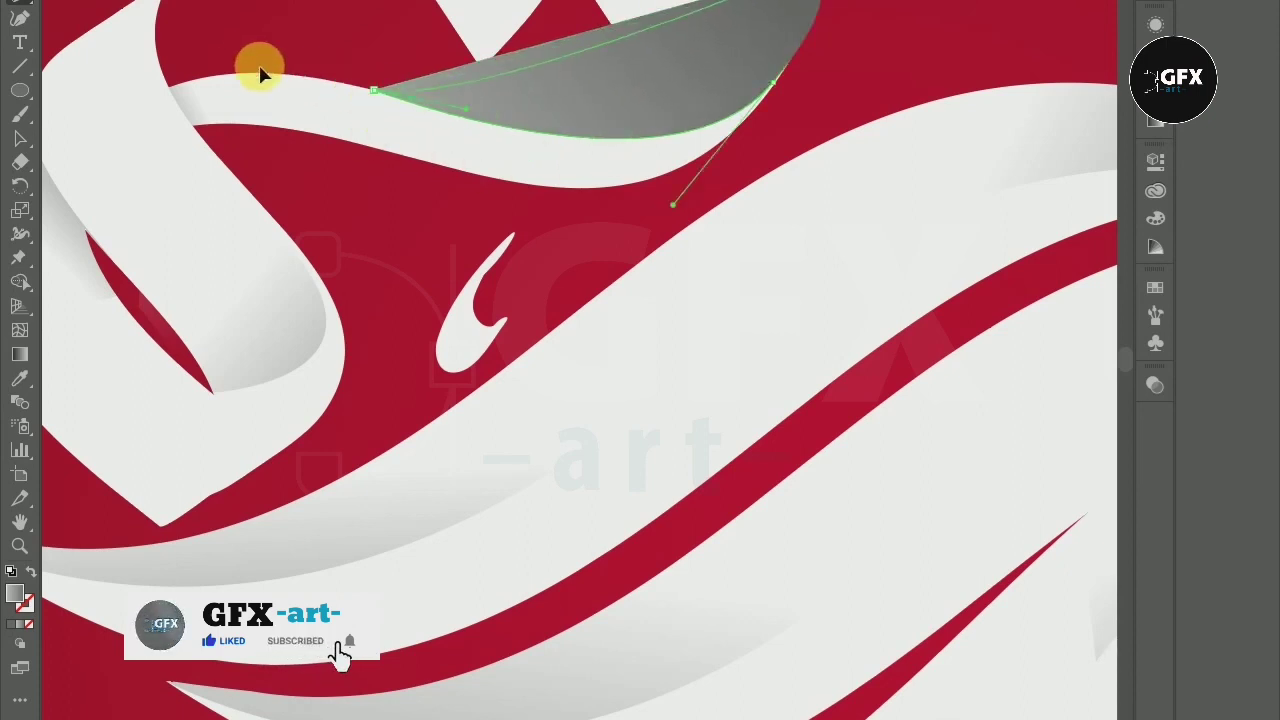
# Step: Try merging the grey shape into the white ribbon with Shape Builder, then undo it
pyautogui.click(20, 138)
pyautogui.keyDown('shift'); pyautogui.click(282, 108); pyautogui.keyUp('shift')
pyautogui.click(20, 281)
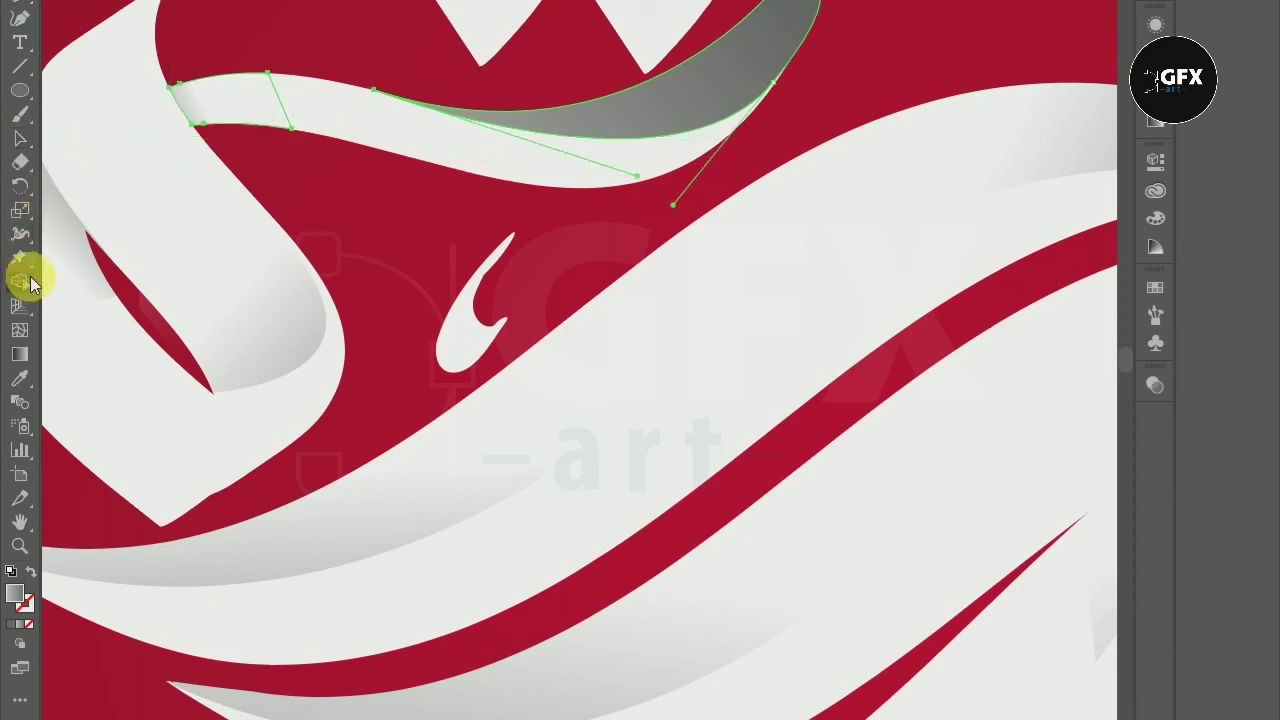
pyautogui.click(716, 82)
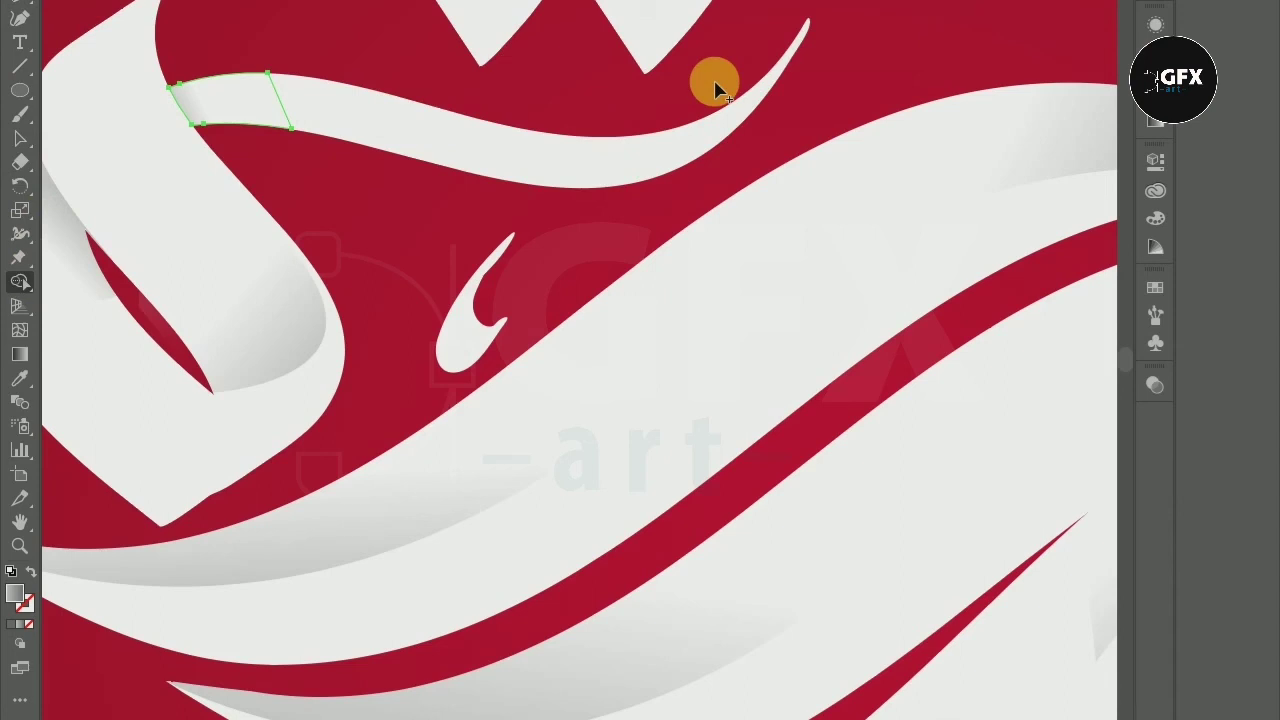
pyautogui.hotkey('ctrl', 'z')
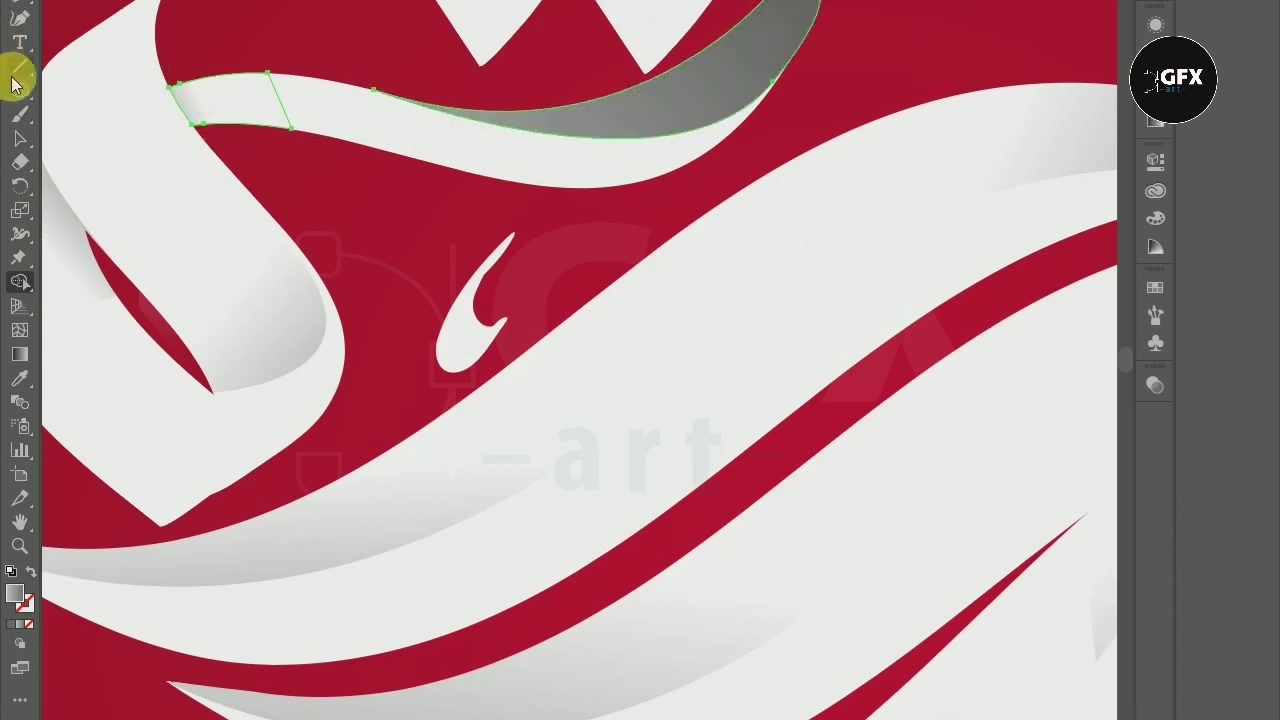
# Step: Delete the excess grey with a Shape Builder Alt-click, leaving a thin sliver
pyautogui.click(20, 138)
pyautogui.click(432, 190)
pyautogui.scroll(1, 652, 200)
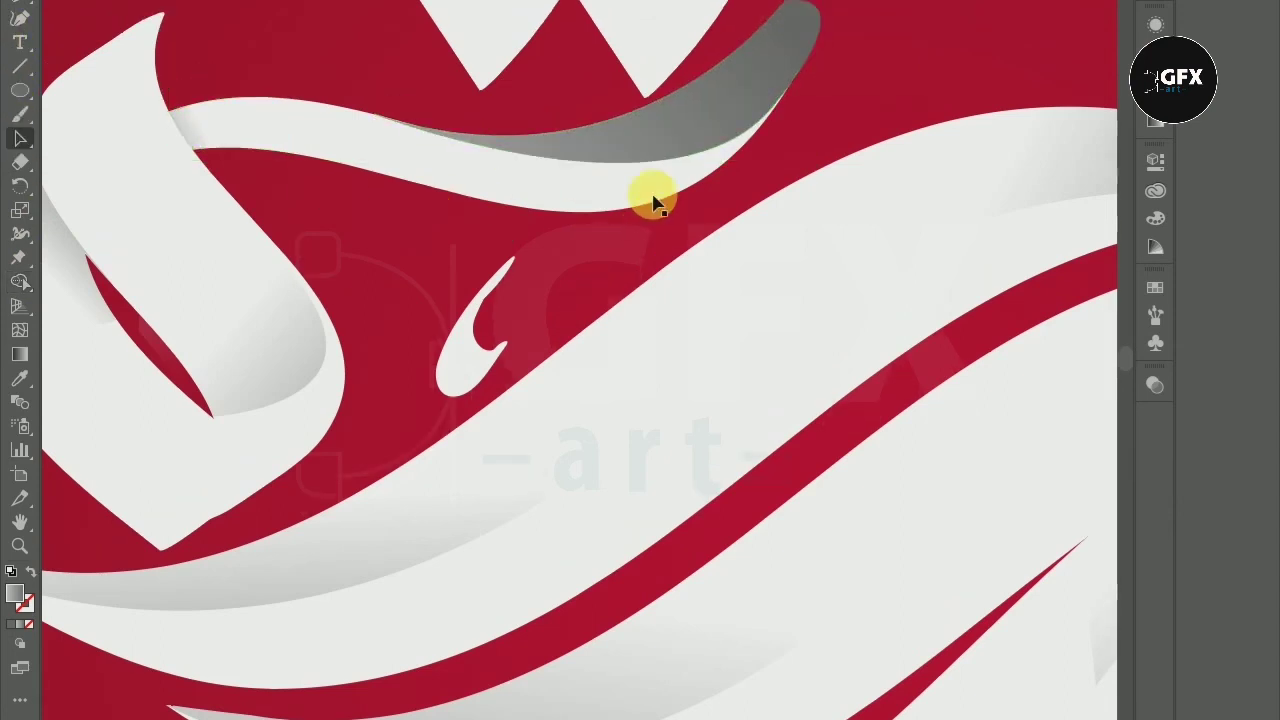
pyautogui.scroll(1, 605, 262)
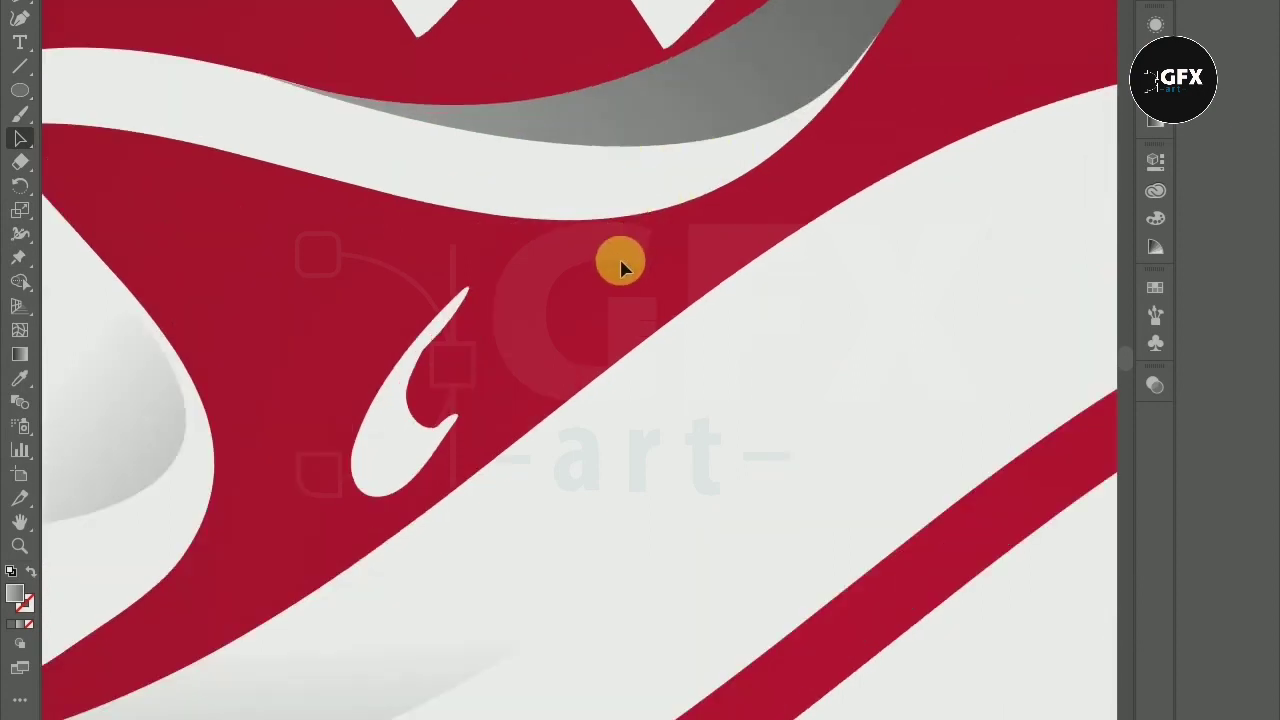
pyautogui.click(648, 100)
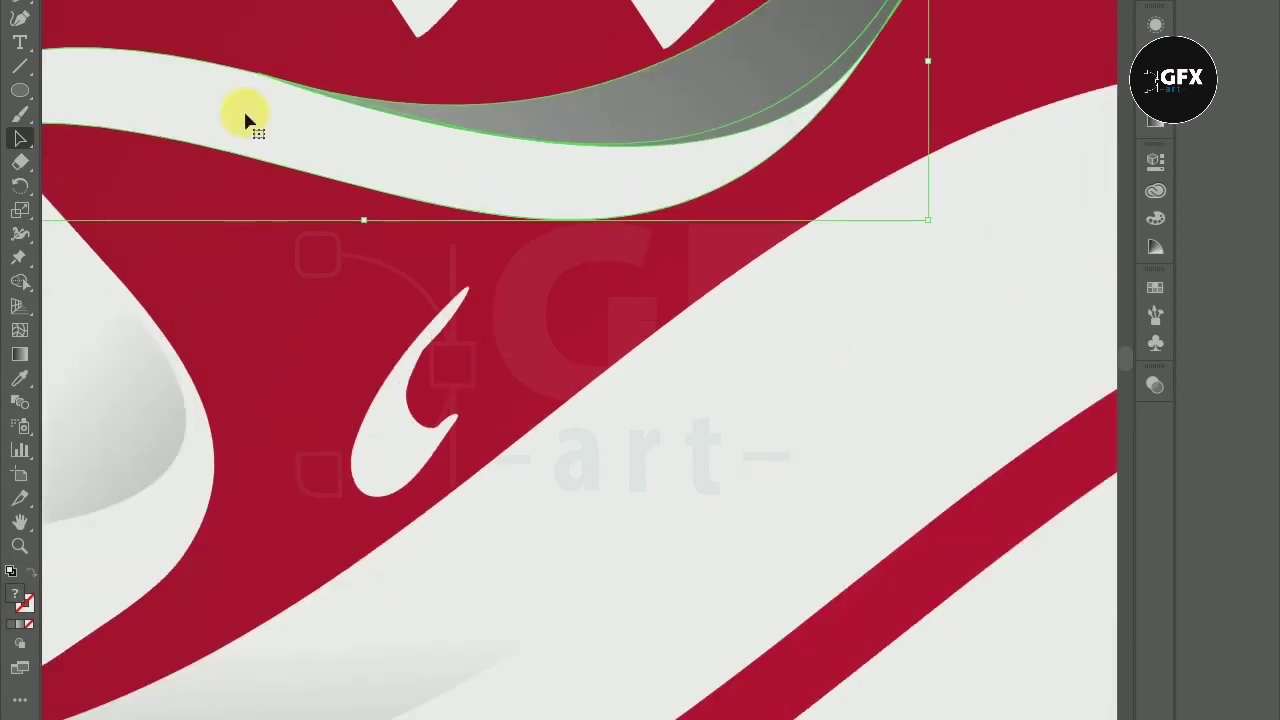
pyautogui.click(20, 281)
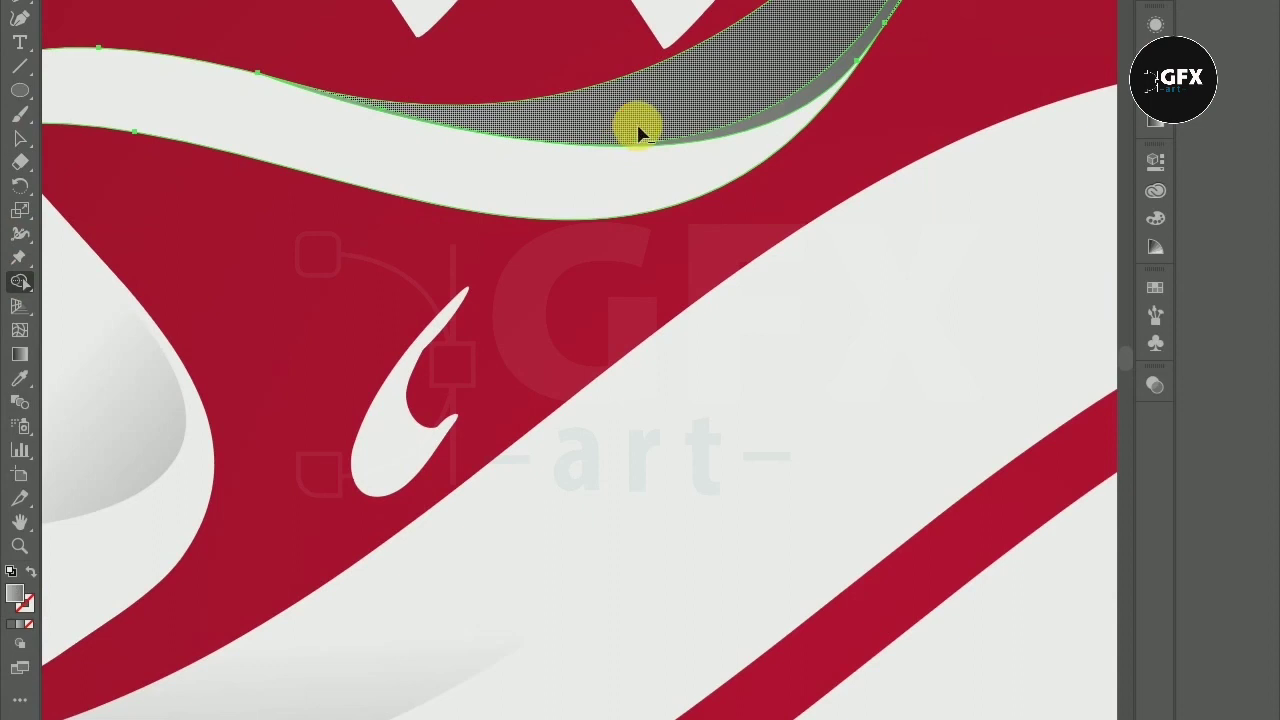
pyautogui.keyDown('alt'); pyautogui.click(628, 122); pyautogui.keyUp('alt')
pyautogui.click(20, 138)
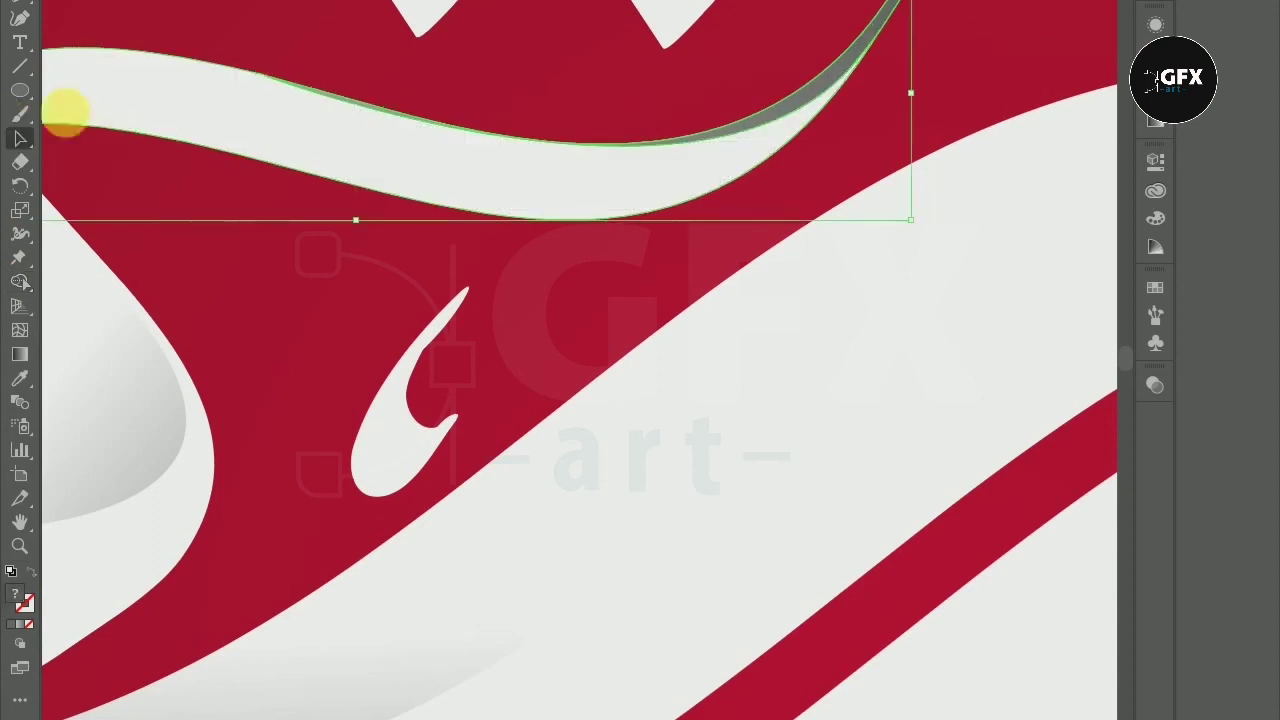
pyautogui.click(358, 47)
# Step: Give the grey sliver a gradient running from top to bottom
pyautogui.hotkey('ctrl', '=')
pyautogui.click(1015, 152)
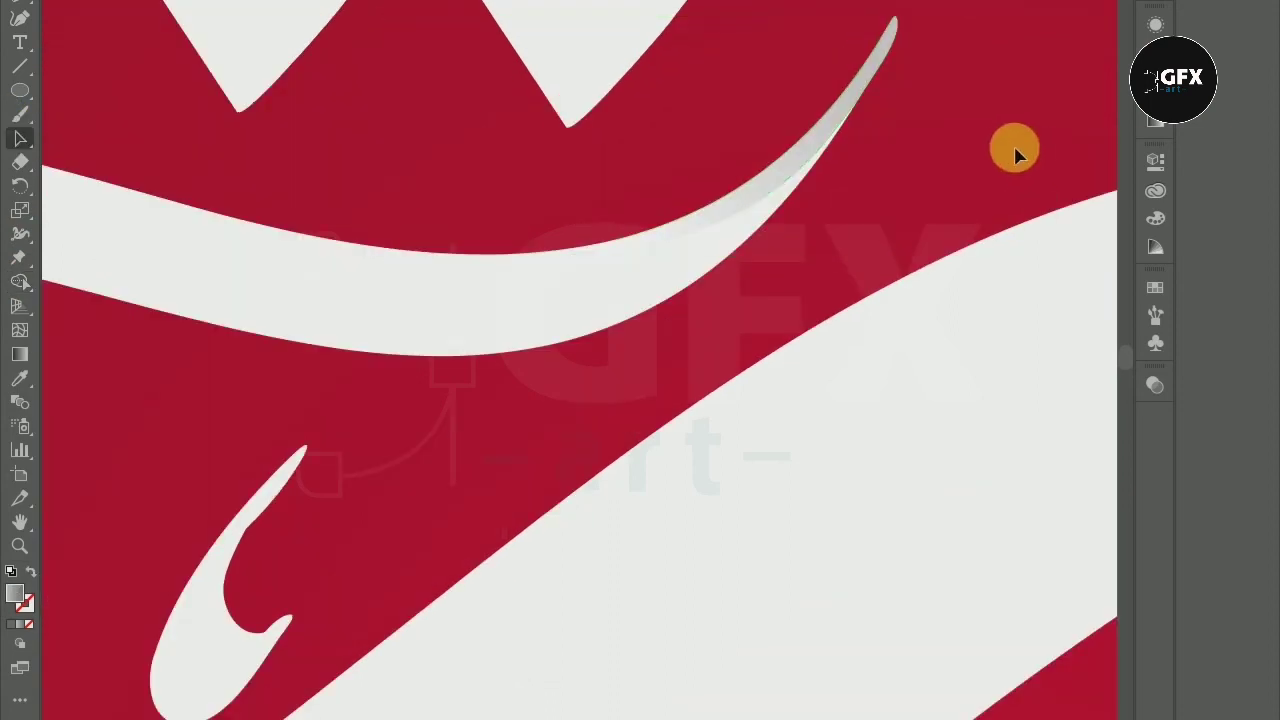
pyautogui.scroll(-2, 1003, 137)
pyautogui.scroll(2, 992, 128)
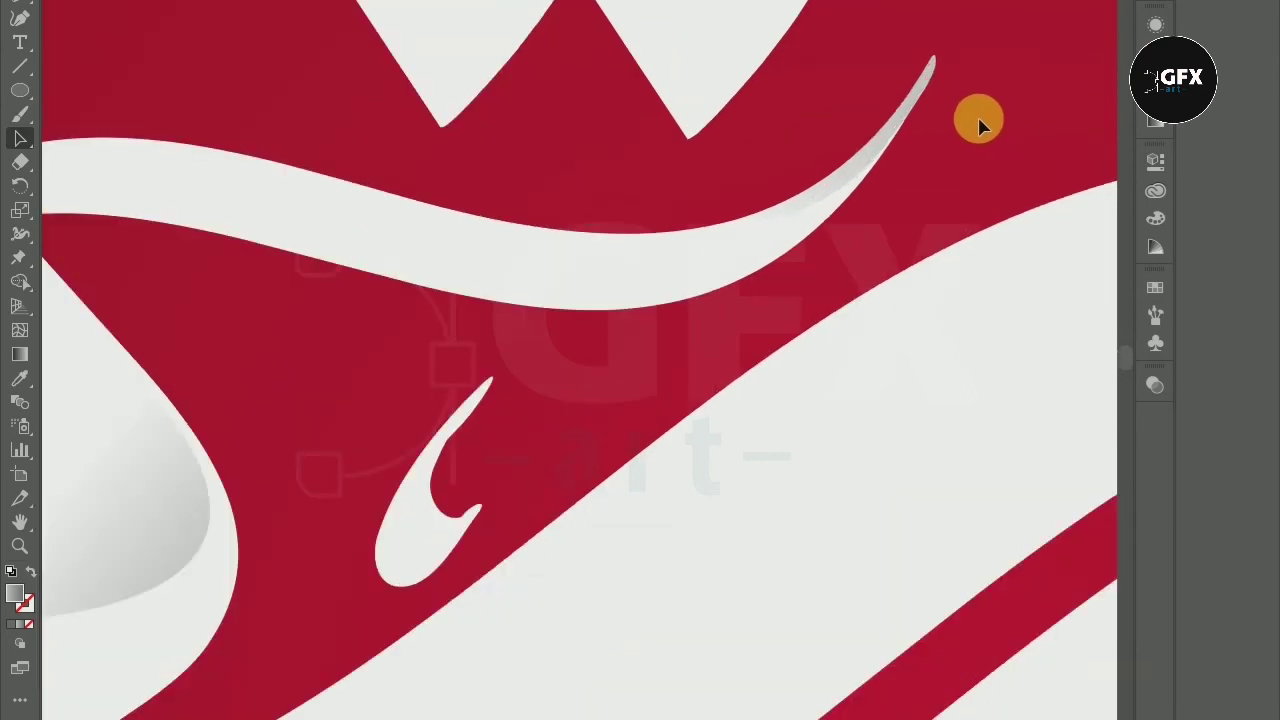
pyautogui.click(866, 150)
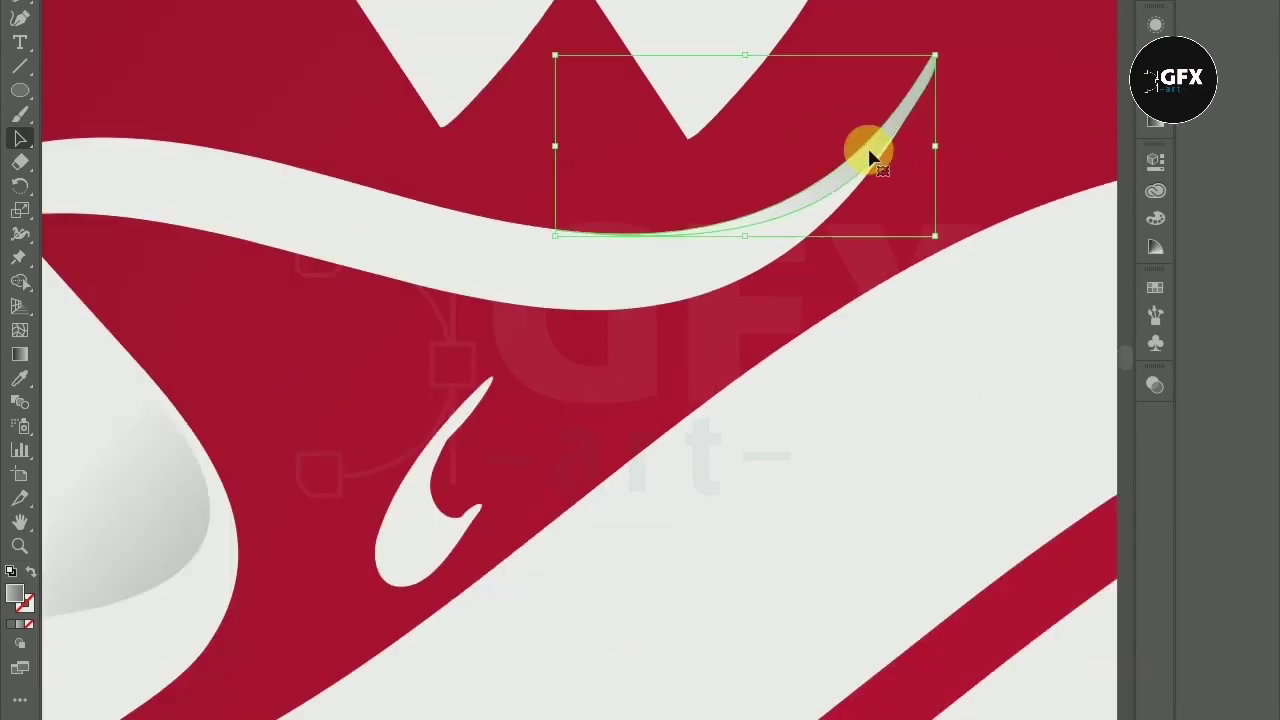
pyautogui.click(20, 354)
pyautogui.moveTo(988, 3)
pyautogui.mouseDown()
pyautogui.moveTo(965, 192)
pyautogui.moveTo(934, 265)
pyautogui.moveTo(966, 226)
pyautogui.mouseUp()
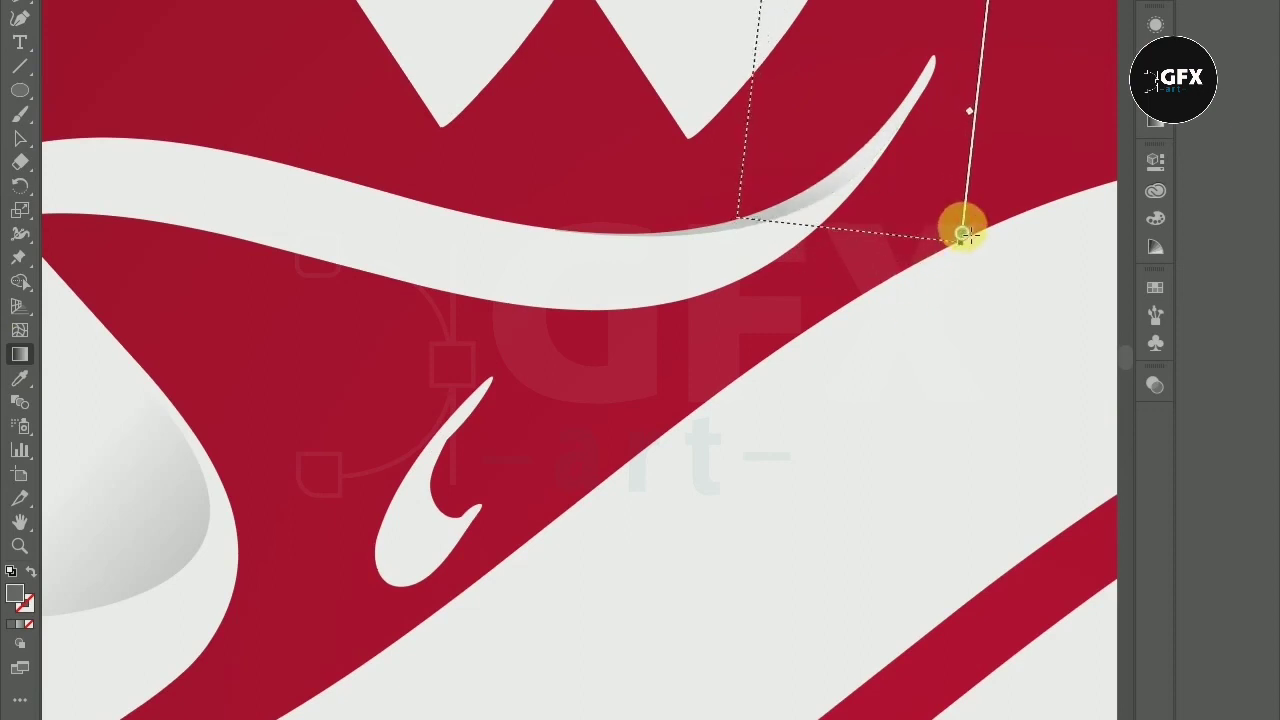
pyautogui.click(20, 138)
pyautogui.click(147, 80)
pyautogui.scroll(-1, 160, 84)
pyautogui.scroll(-1, 200, 110)
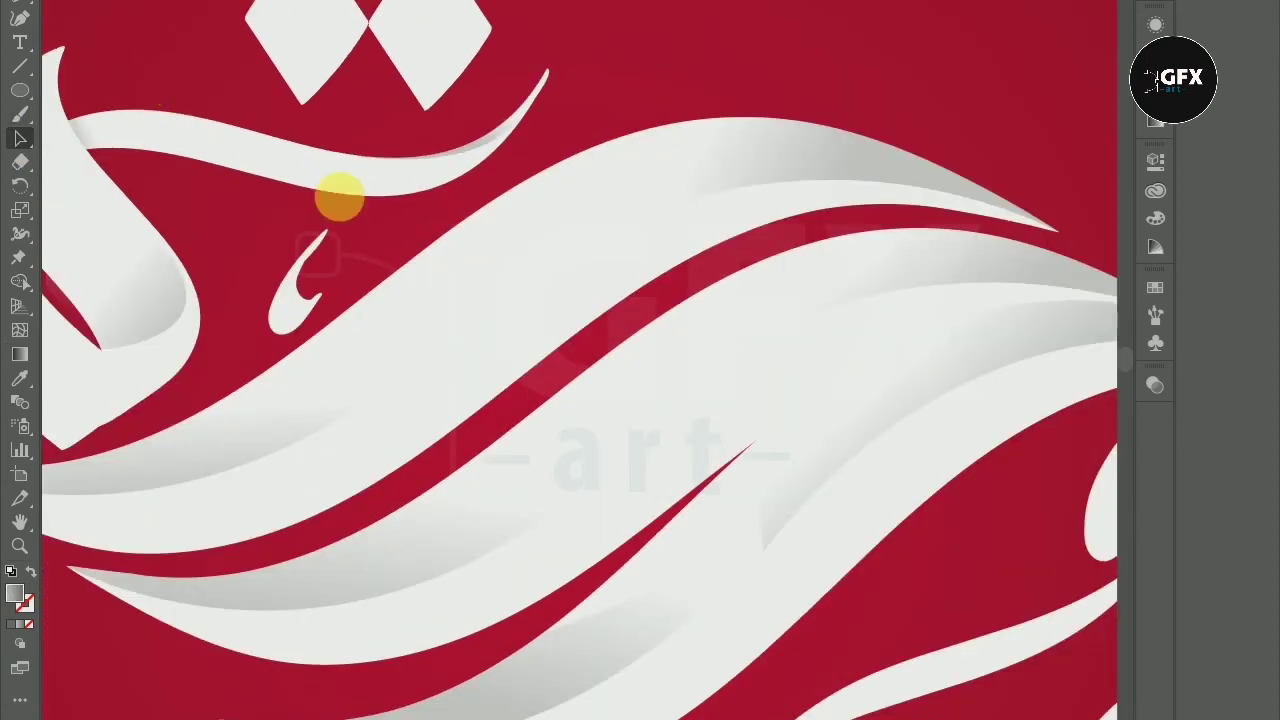
pyautogui.scroll(-1, 371, 214)
pyautogui.scroll(-1, 393, 228)
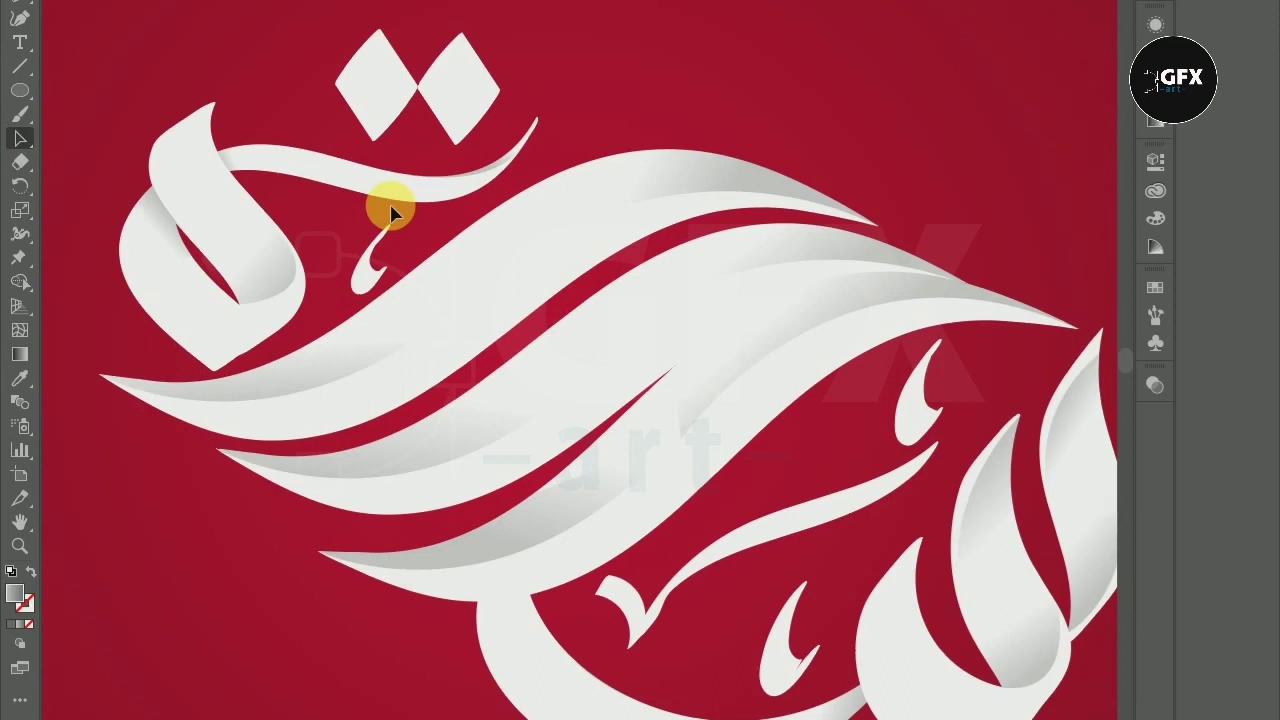
pyautogui.scroll(-2, 565, 190)
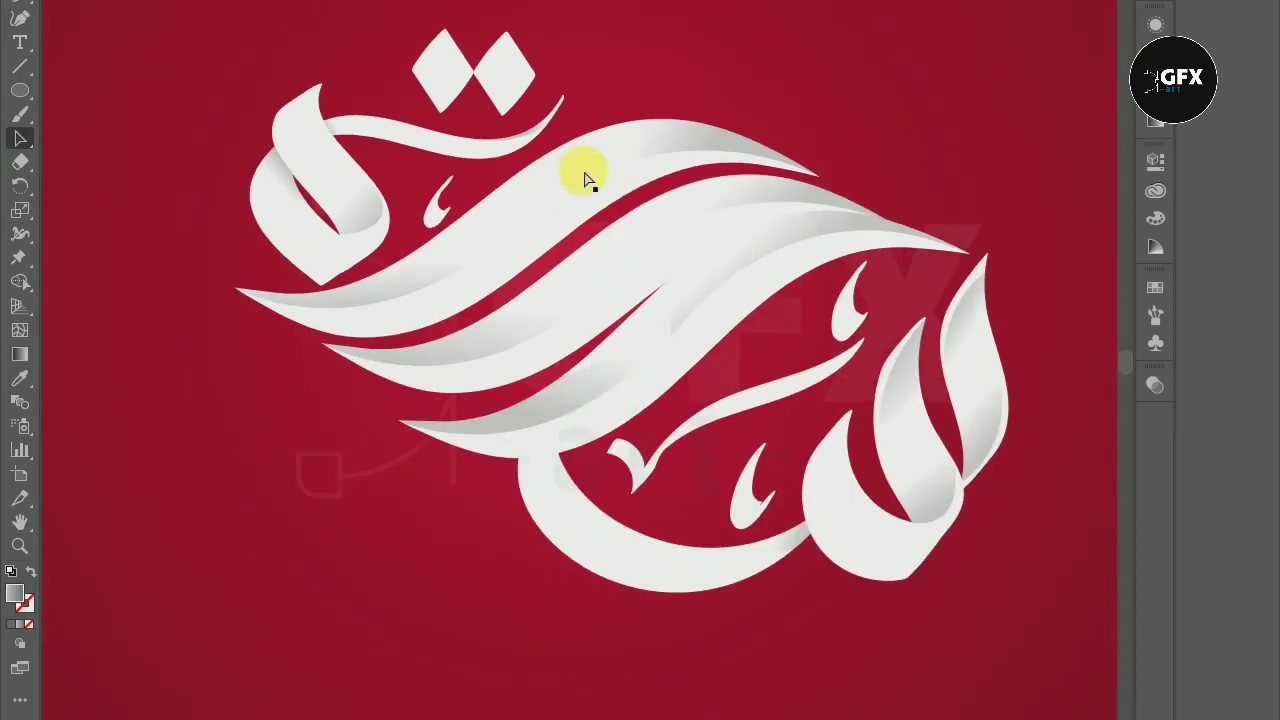
pyautogui.scroll(-1, 588, 180)
pyautogui.scroll(-2, 588, 180)
pyautogui.scroll(1, 572, 177)
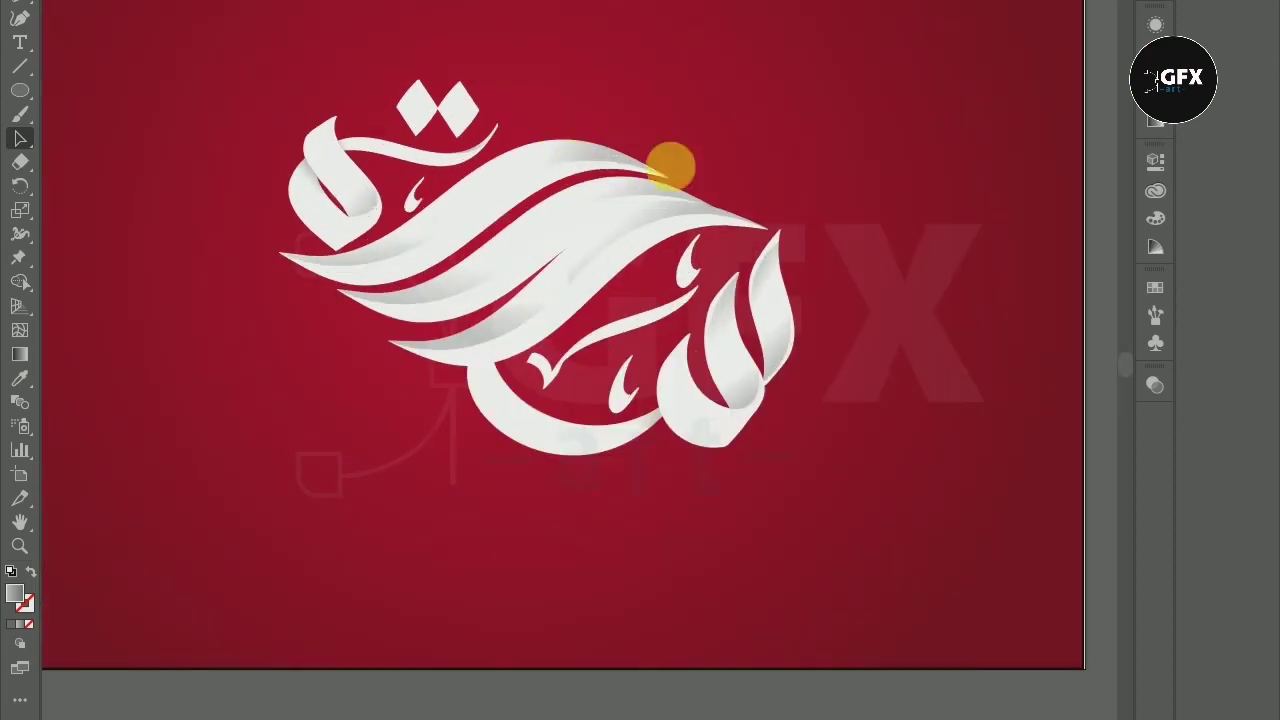
pyautogui.scroll(1, 805, 180)
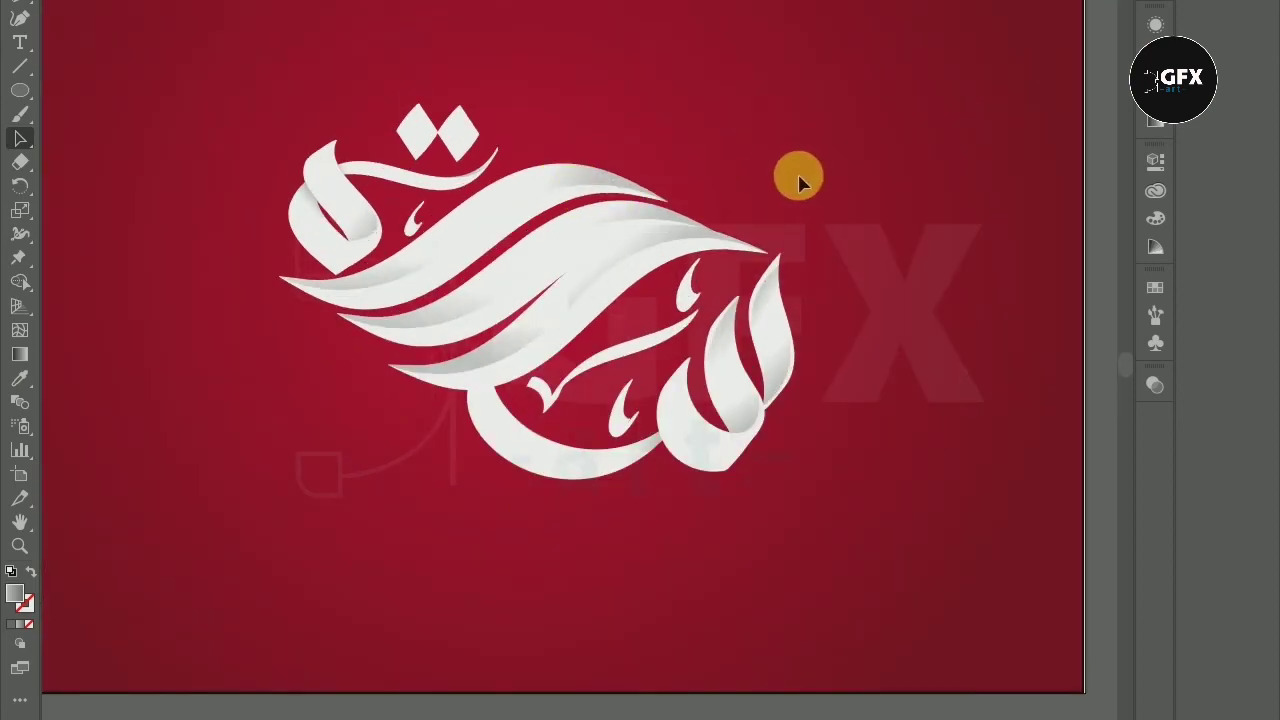
pyautogui.scroll(-1, 798, 180)
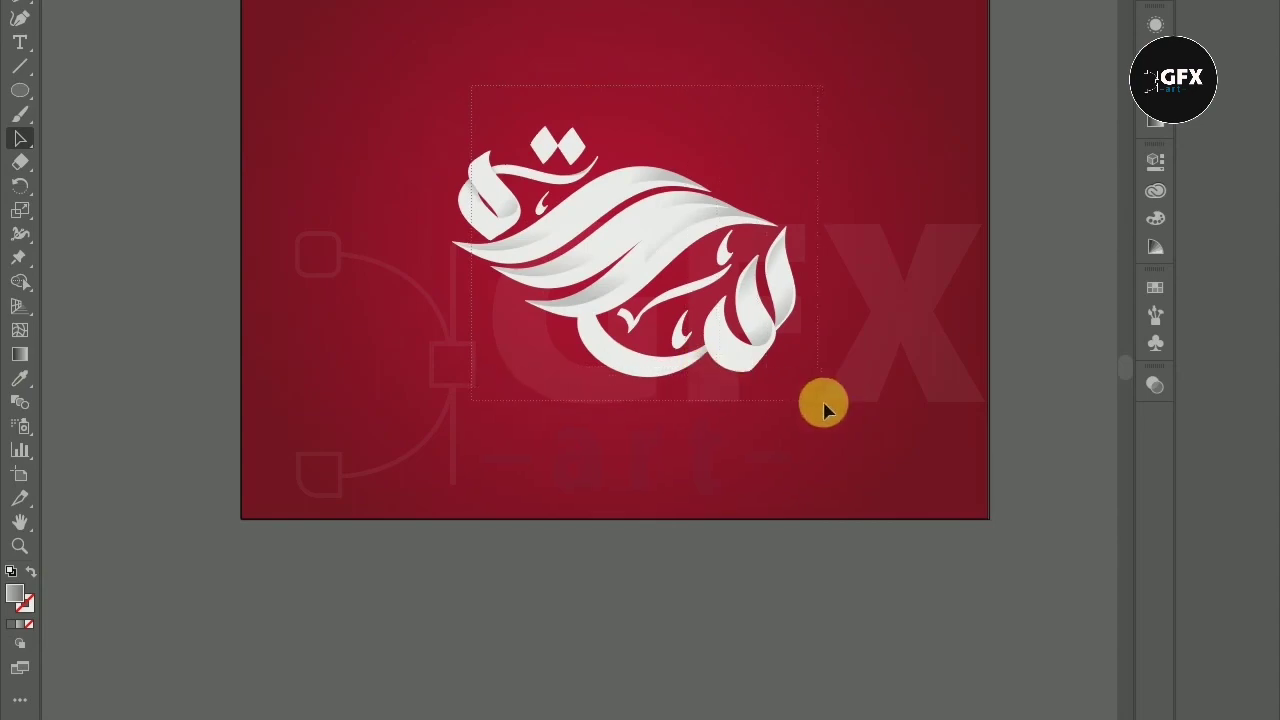
pyautogui.hotkey('ctrl', 'a')
pyautogui.click(812, 373)
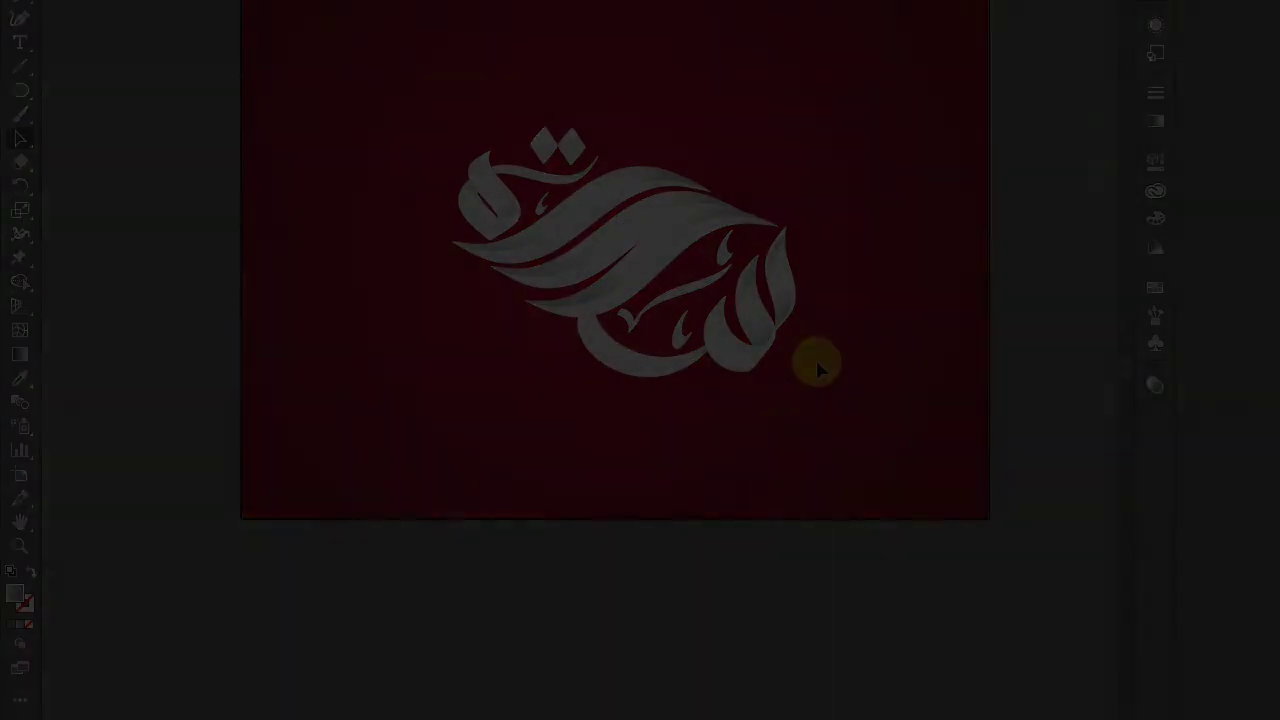